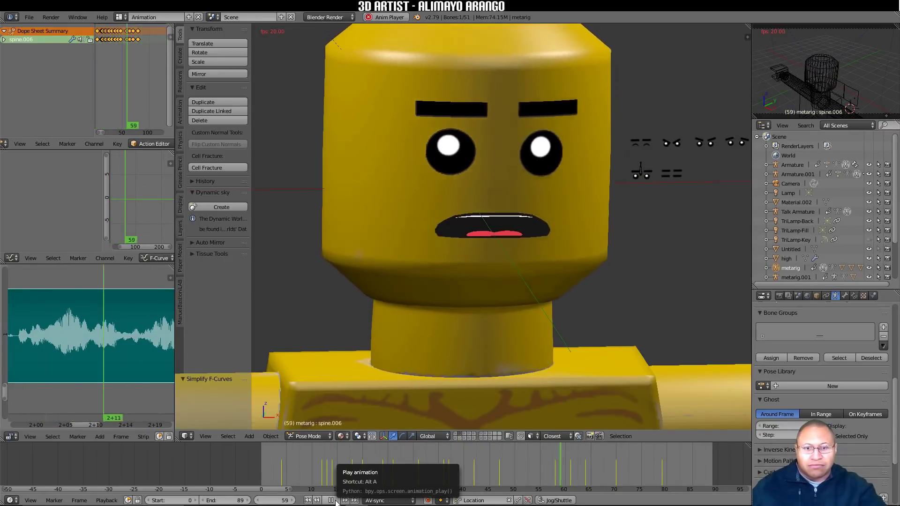
Step: Stop the playback of the talking head animation
{"action": "left_click", "coordinate": [334, 501]}
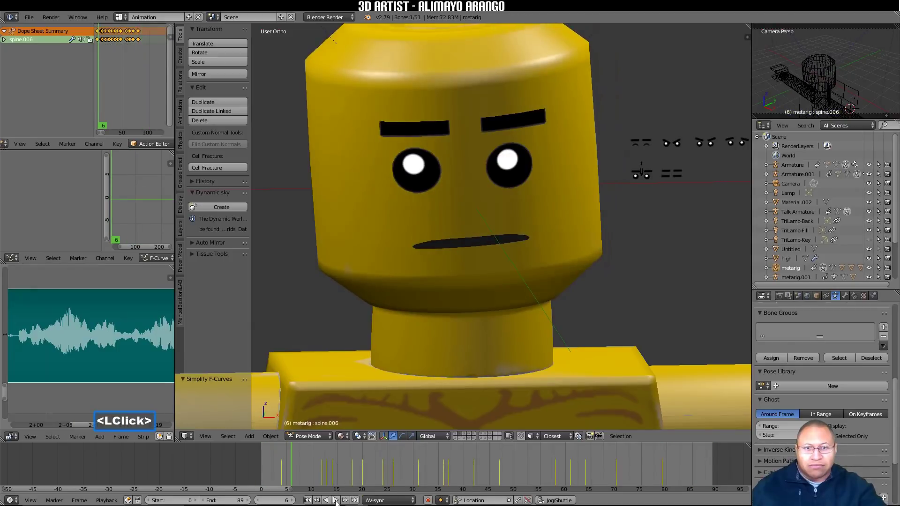
{"action": "left_click", "coordinate": [868, 240]}
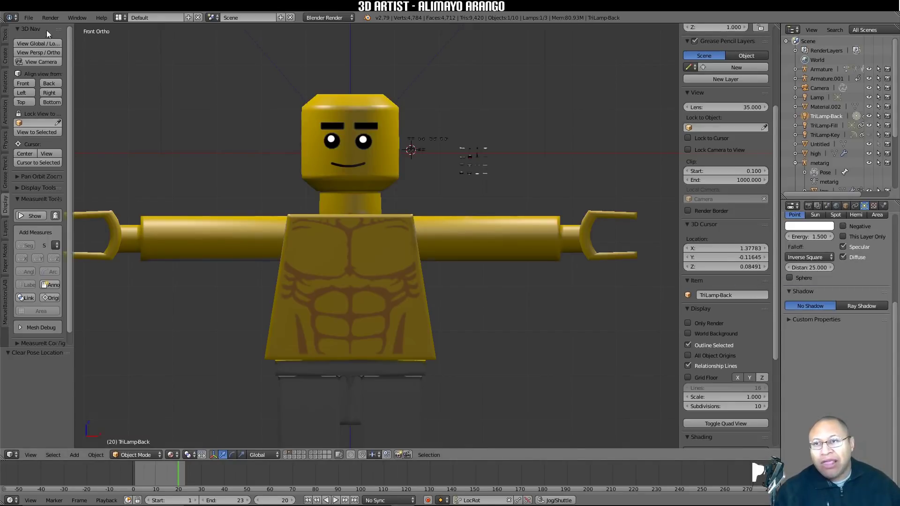
Step: Examine the Input settings and the list of enabled add-ons in the user preferences, and close the preferences
{"action": "left_click", "coordinate": [30, 18]}
{"action": "left_click", "coordinate": [63, 121]}
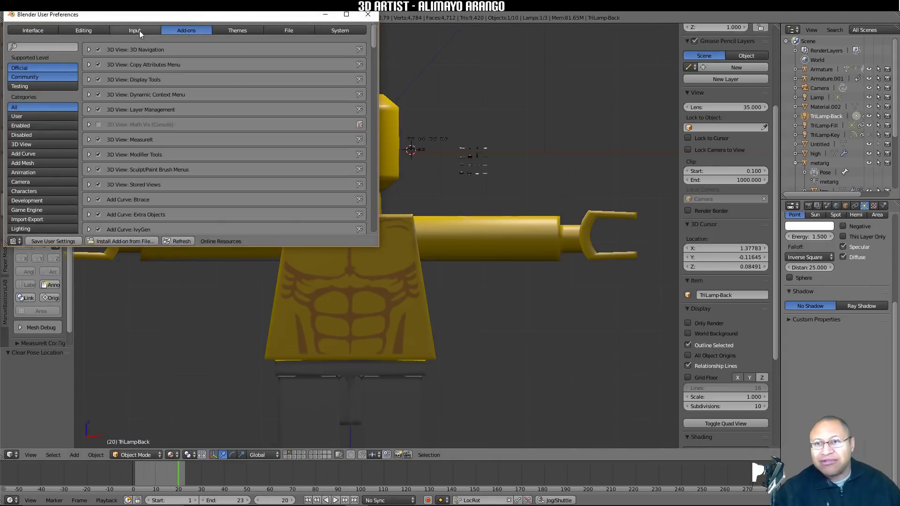
{"action": "left_click", "coordinate": [139, 30]}
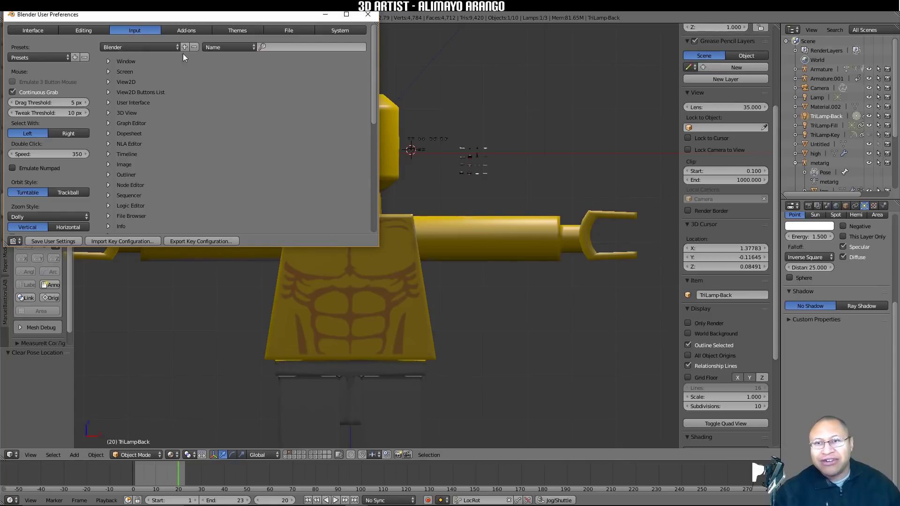
{"action": "left_click", "coordinate": [198, 30]}
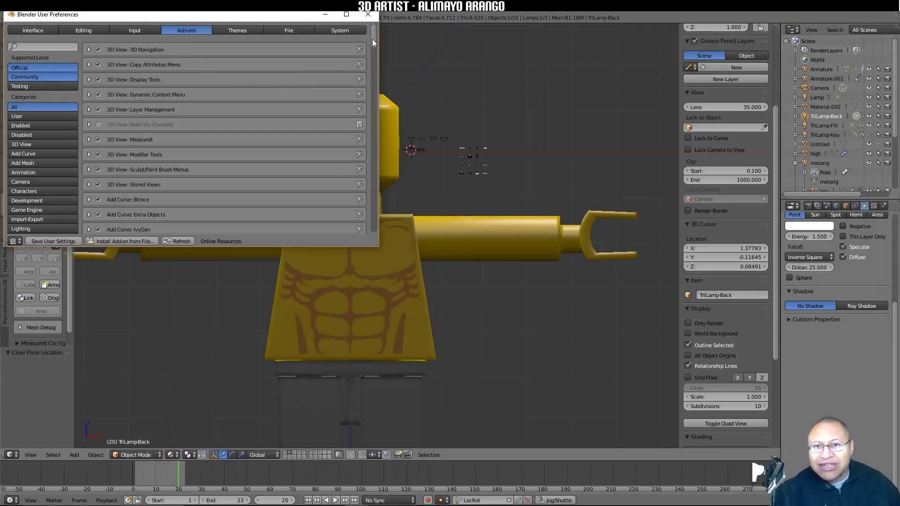
{"action": "left_click_drag", "start_coordinate": [371, 38], "coordinate": [359, 152]}
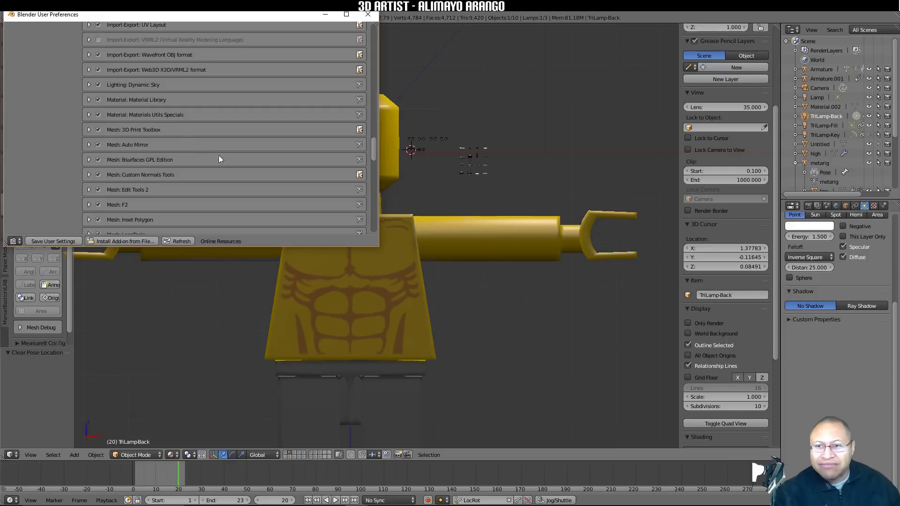
{"action": "scroll", "coordinate": [232, 168], "scroll_direction": "down", "scroll_amount": 3}
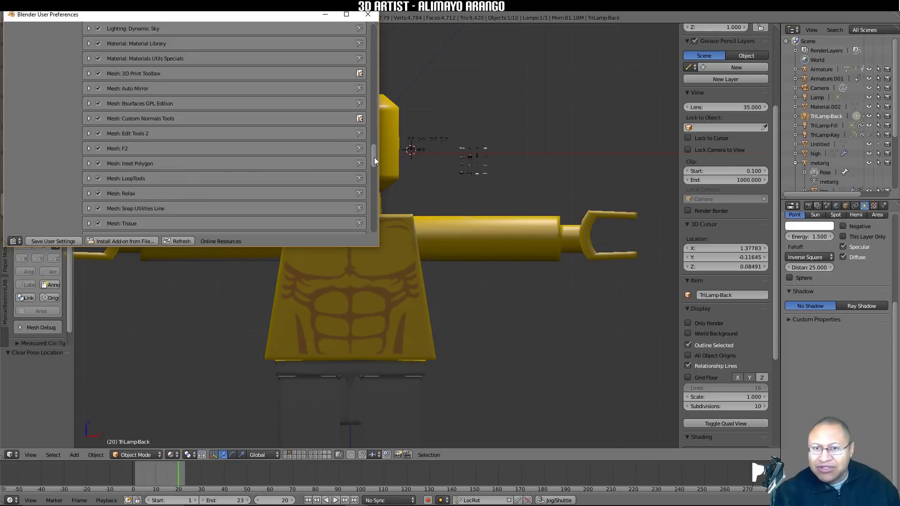
{"action": "left_click_drag", "start_coordinate": [375, 155], "coordinate": [372, 190]}
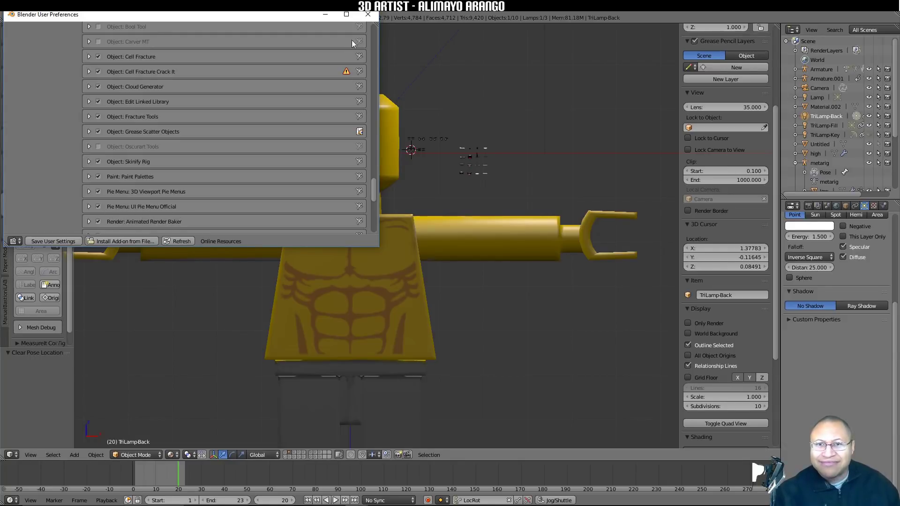
{"action": "left_click", "coordinate": [368, 14]}
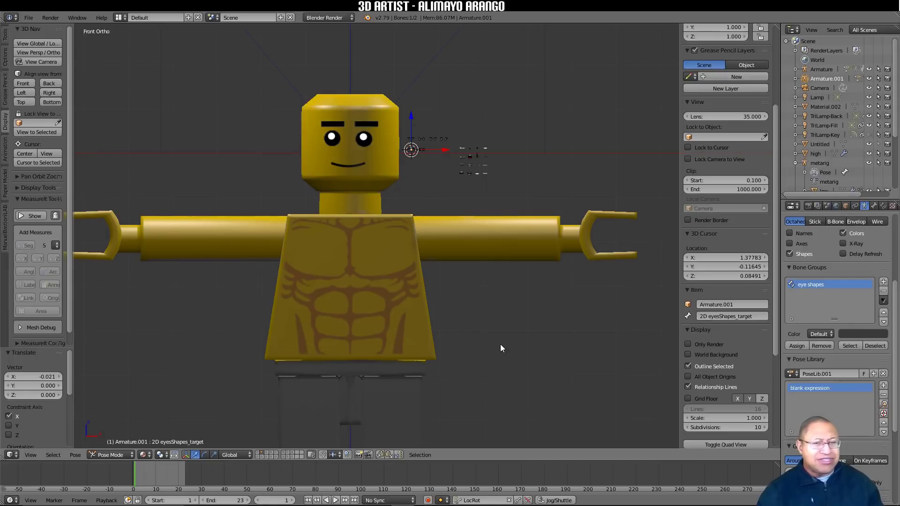
Step: Switch to VLC media player, play "audacity sound file.wav" from the beginning, and pause it
{"action": "left_click_drag", "start_coordinate": [899, 241], "coordinate": [275, 95]}
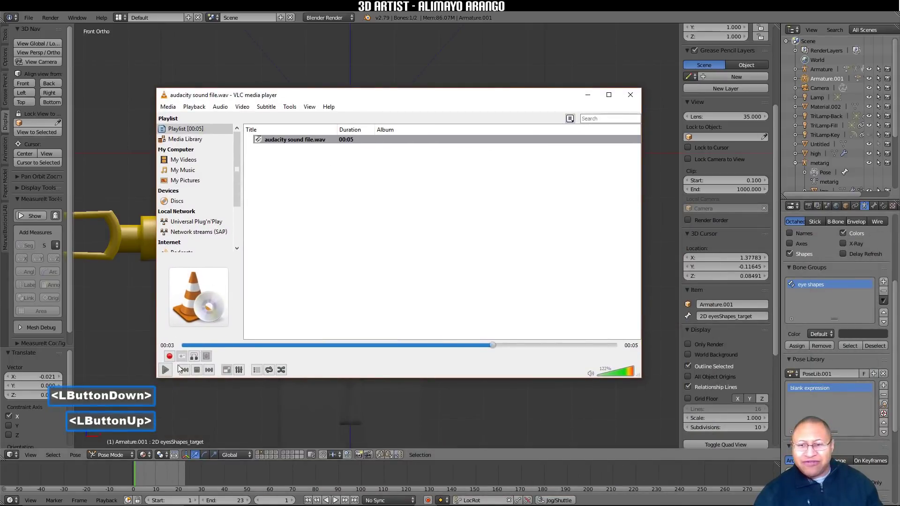
{"action": "left_click_drag", "start_coordinate": [493, 342], "coordinate": [166, 350]}
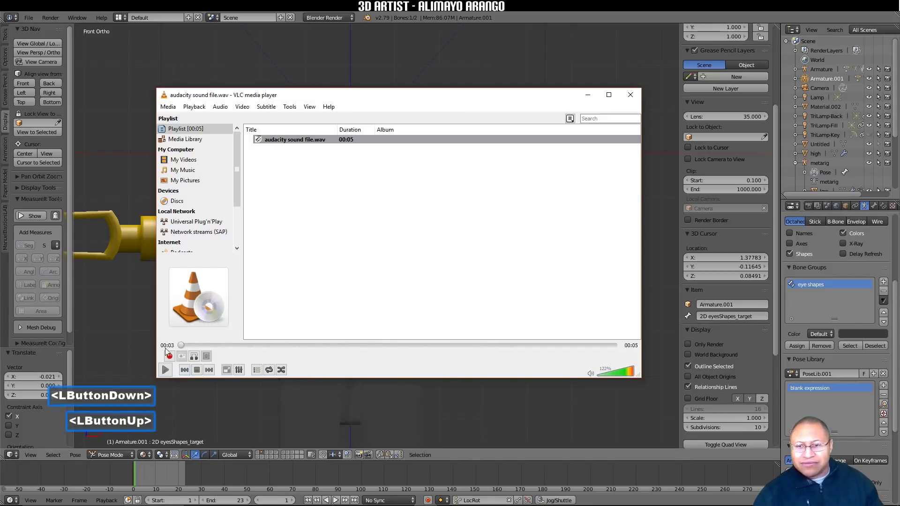
{"action": "left_click", "coordinate": [169, 371]}
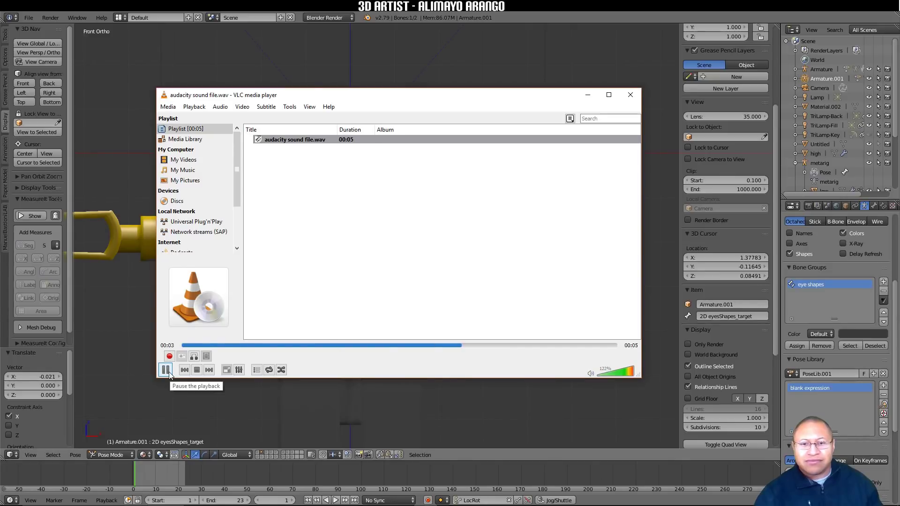
{"action": "left_click", "coordinate": [167, 371]}
{"action": "left_click_drag", "start_coordinate": [361, 101], "coordinate": [899, 277]}
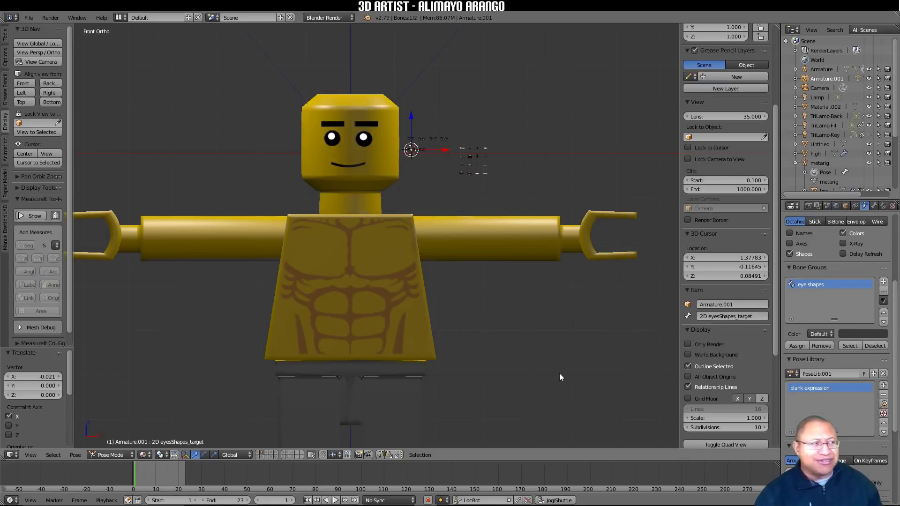
Step: Select the mouthShape_target bone on the smiling shape in the grid of mouth shapes beside the head
{"action": "left_click", "coordinate": [402, 505]}
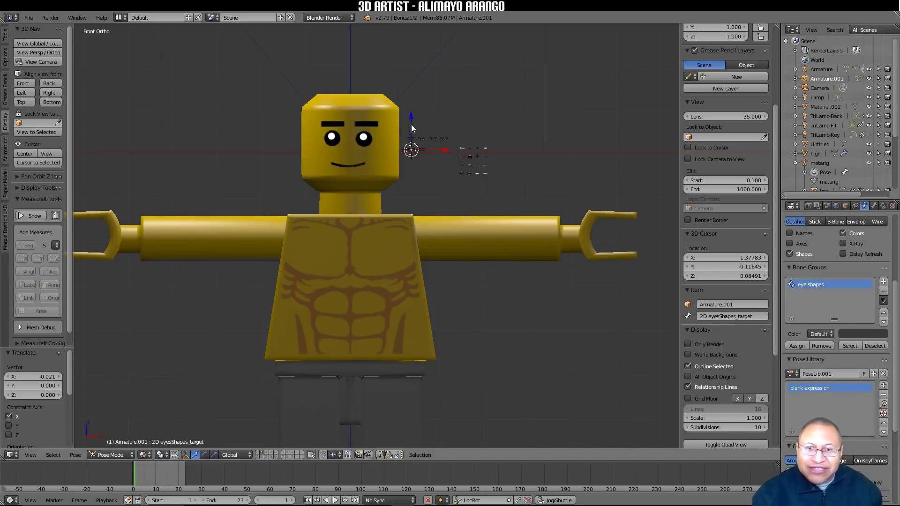
{"action": "left_click", "coordinate": [352, 82]}
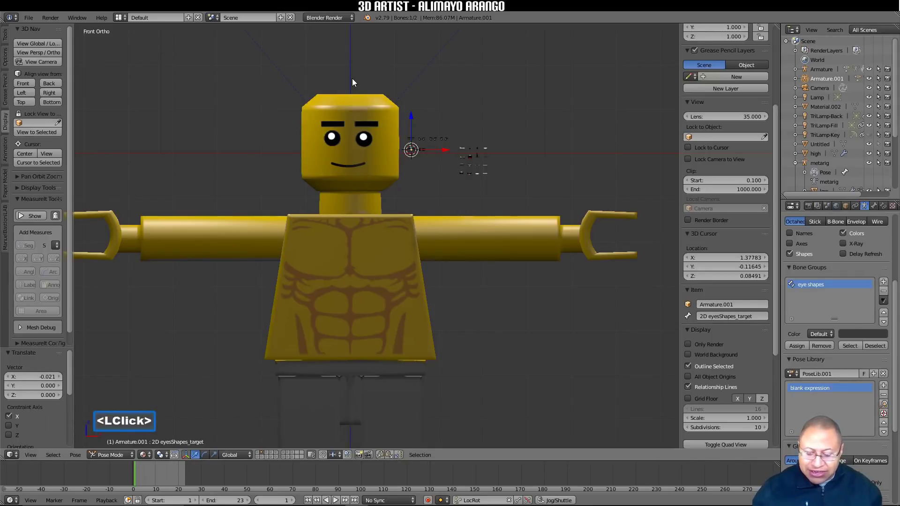
{"action": "key", "text": "b"}
{"action": "left_click_drag", "start_coordinate": [352, 78], "coordinate": [505, 221]}
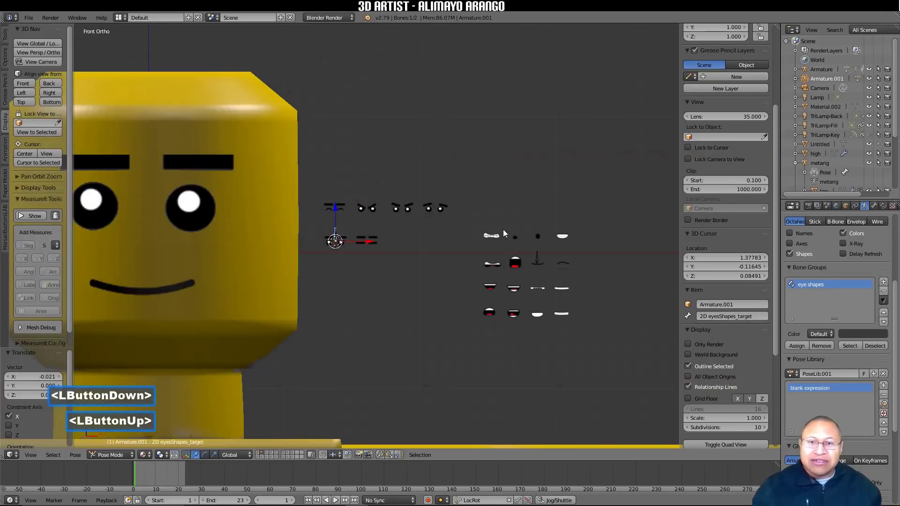
{"action": "left_click", "coordinate": [537, 256]}
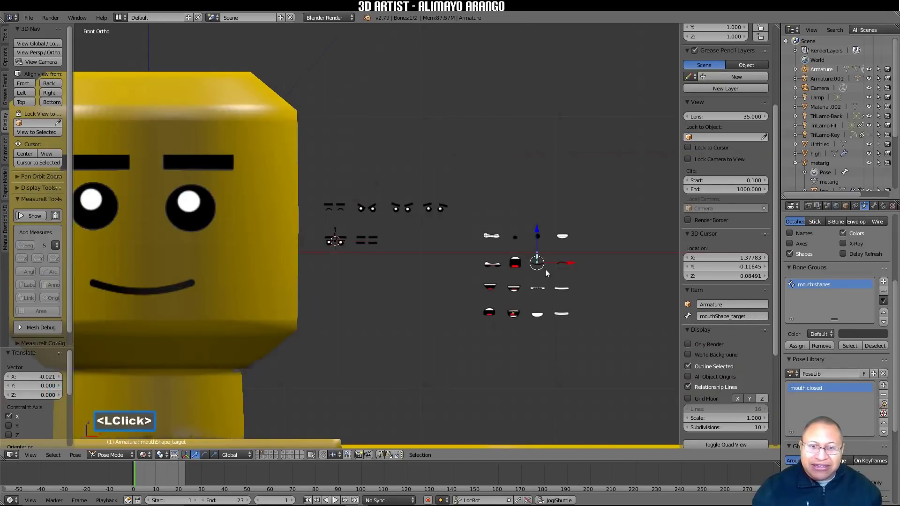
Step: Try the mouthShape_target bone on the open laughing and jagged-teeth mouth shapes, and move it back to the smile
{"action": "scroll", "coordinate": [544, 269], "scroll_direction": "down", "scroll_amount": 1}
{"action": "left_click_drag", "start_coordinate": [547, 259], "coordinate": [511, 260]}
{"action": "left_click_drag", "start_coordinate": [478, 225], "coordinate": [477, 245]}
{"action": "left_click_drag", "start_coordinate": [510, 280], "coordinate": [507, 280]}
{"action": "left_click_drag", "start_coordinate": [475, 243], "coordinate": [473, 241]}
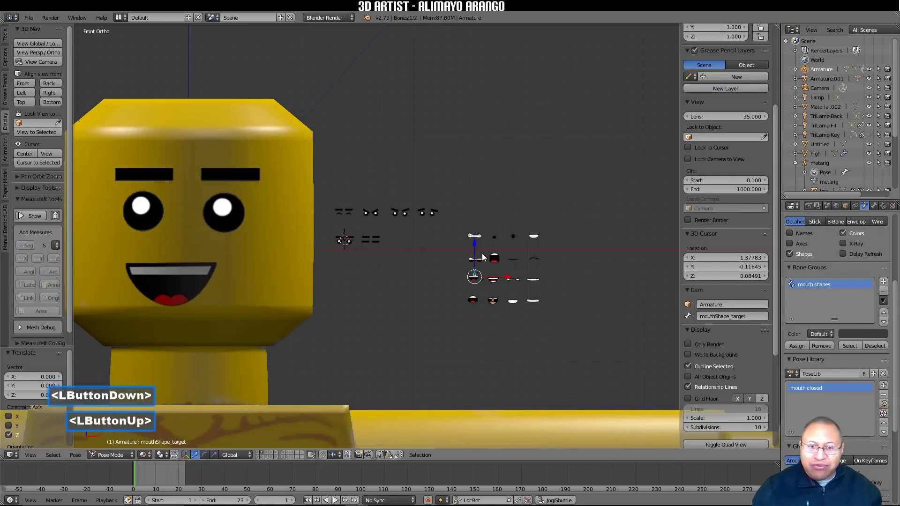
{"action": "left_click_drag", "start_coordinate": [511, 279], "coordinate": [543, 280]}
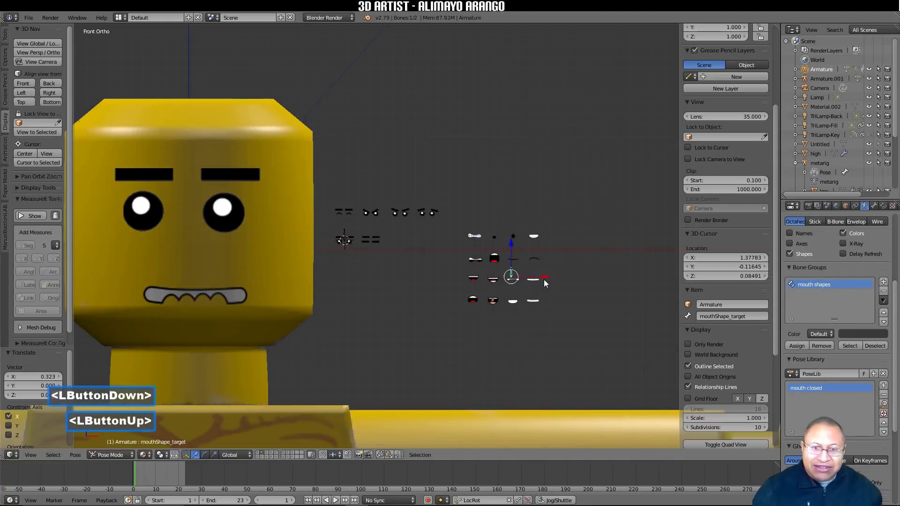
{"action": "left_click_drag", "start_coordinate": [509, 248], "coordinate": [510, 230]}
{"action": "left_click_drag", "start_coordinate": [534, 260], "coordinate": [536, 259]}
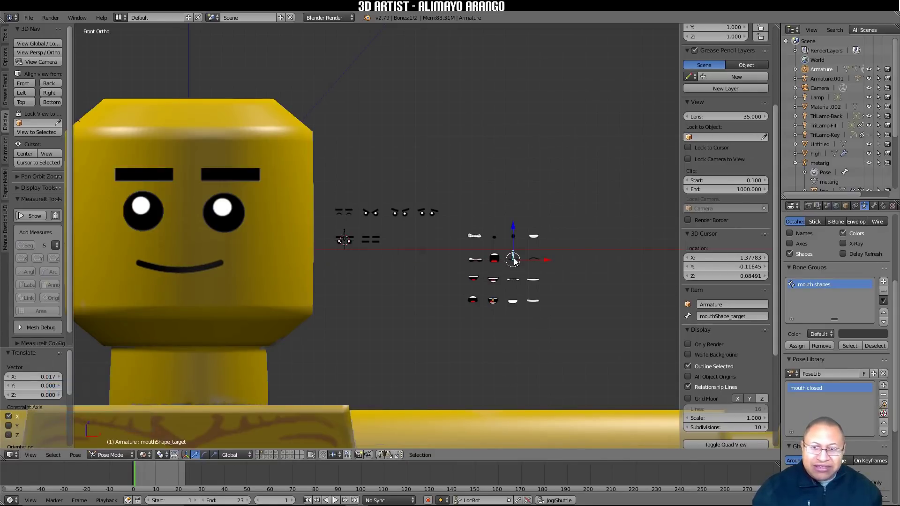
Step: Move the mouthShape_target bone to the frown shape and apply the "mouth closed" pose from the pose library
{"action": "scroll", "coordinate": [854, 273], "scroll_direction": "down", "scroll_amount": 2}
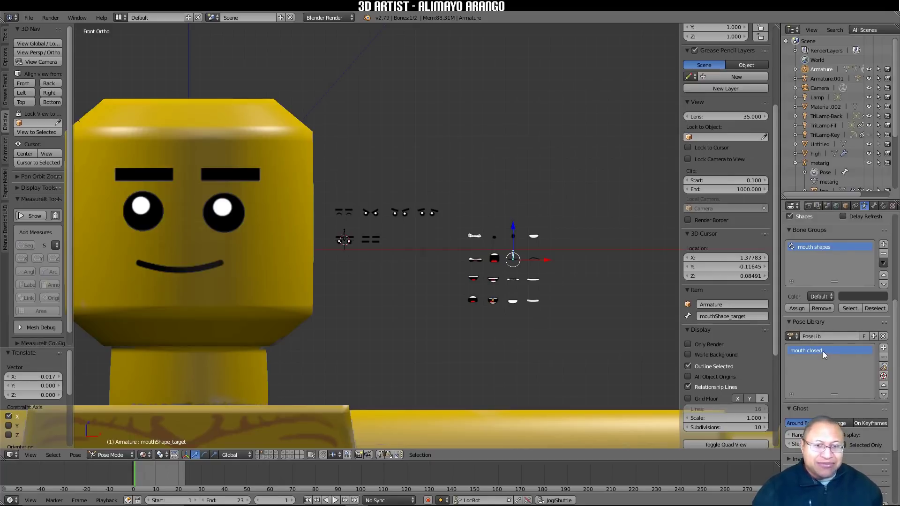
{"action": "mouse_move", "coordinate": [541, 262]}
{"action": "left_mouse_down"}
{"action": "mouse_move", "coordinate": [562, 263]}
{"action": "mouse_move", "coordinate": [542, 261]}
{"action": "left_mouse_up"}
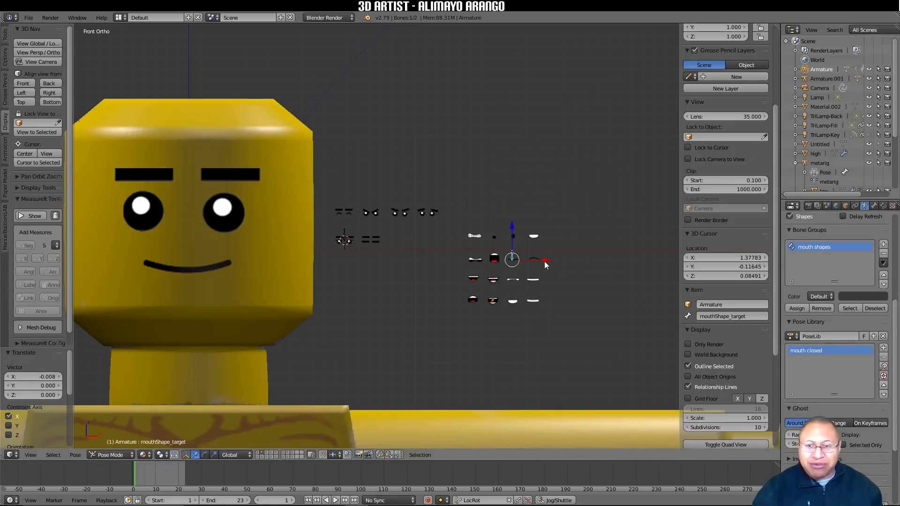
{"action": "left_click_drag", "start_coordinate": [544, 261], "coordinate": [567, 263]}
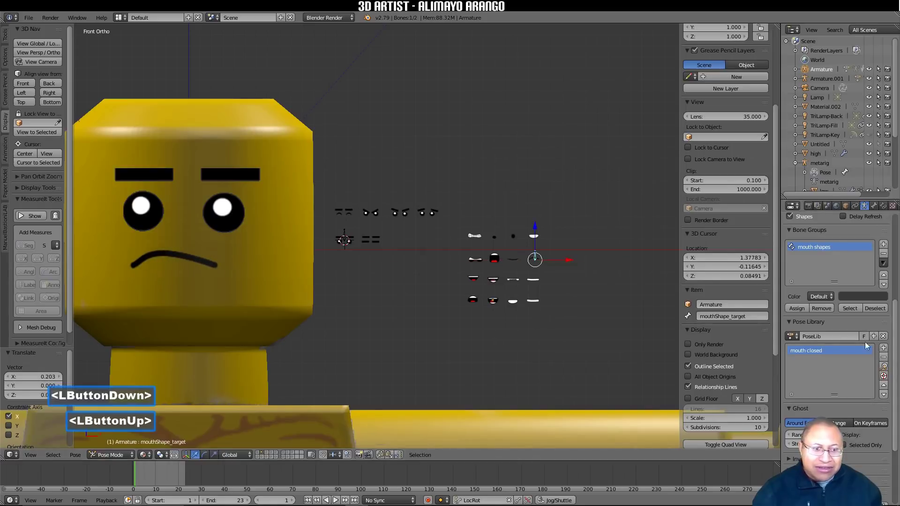
{"action": "left_click", "coordinate": [884, 368]}
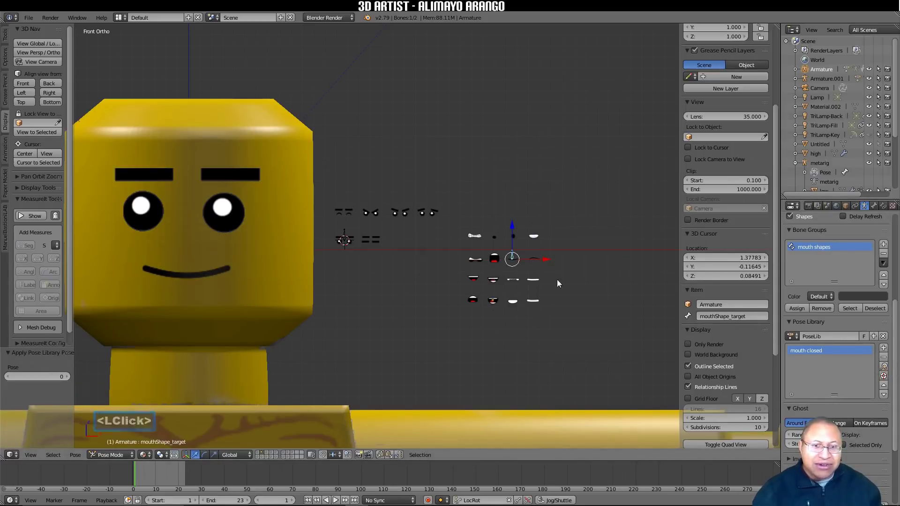
Step: Move the mouthShape_target bone across the frown to an open laughing mouth, and reapply the "mouth closed" pose
{"action": "left_click_drag", "start_coordinate": [541, 260], "coordinate": [565, 266]}
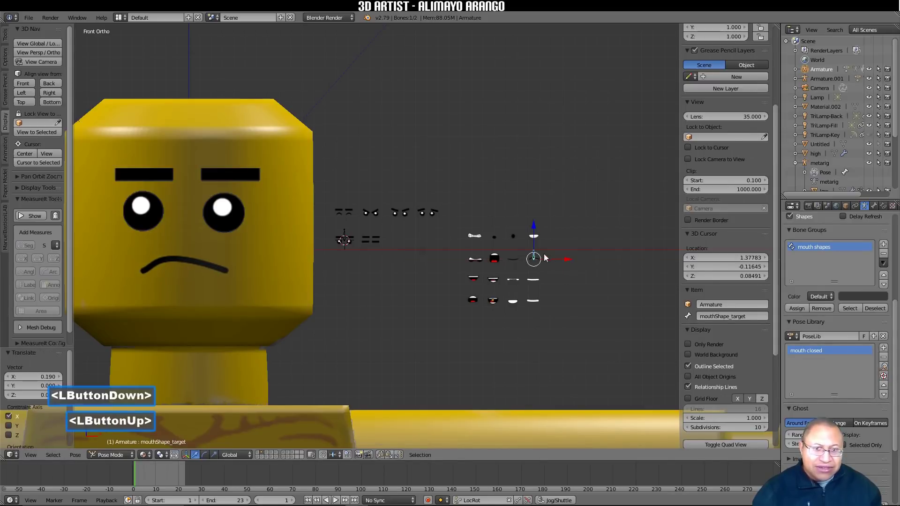
{"action": "left_click_drag", "start_coordinate": [534, 231], "coordinate": [527, 284]}
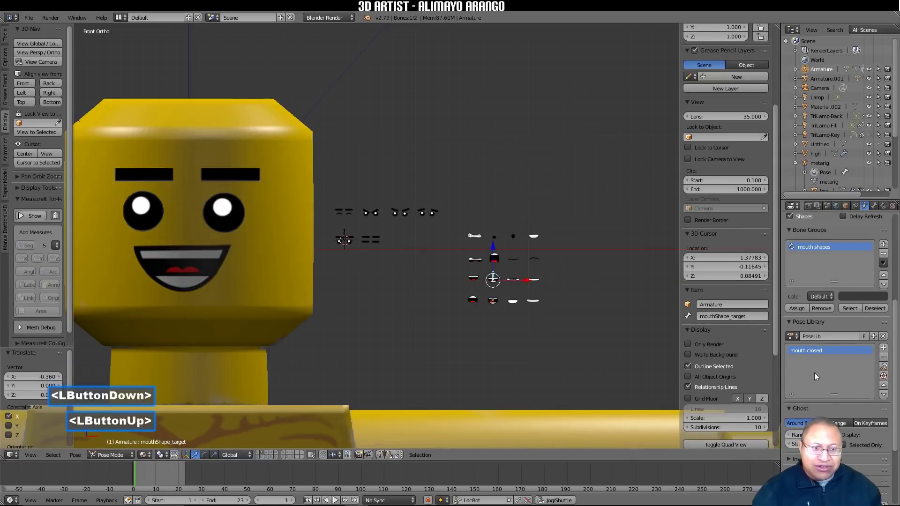
{"action": "left_click", "coordinate": [884, 369]}
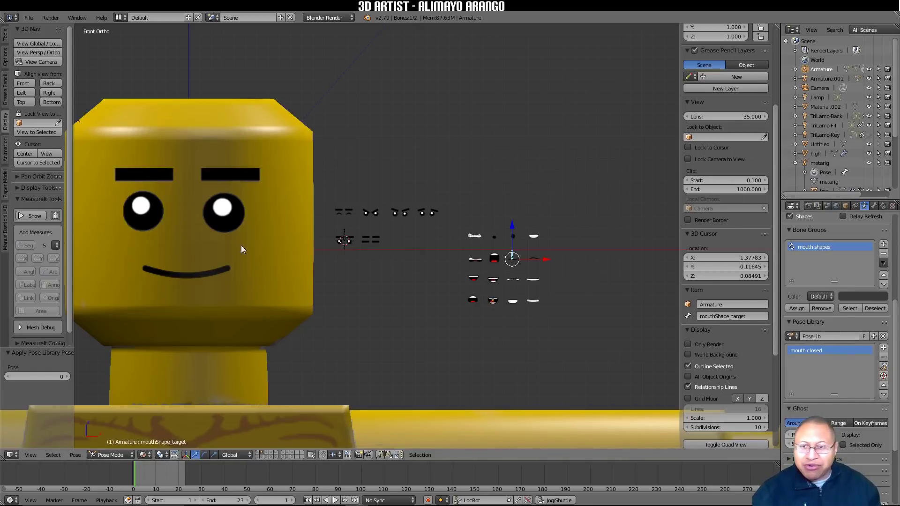
Step: Move the mouthShape_target bone to the empty spot just below the frown shape and add this as a new pose in PoseLib
{"action": "left_click_drag", "start_coordinate": [543, 257], "coordinate": [566, 254]}
{"action": "left_click_drag", "start_coordinate": [534, 227], "coordinate": [535, 238]}
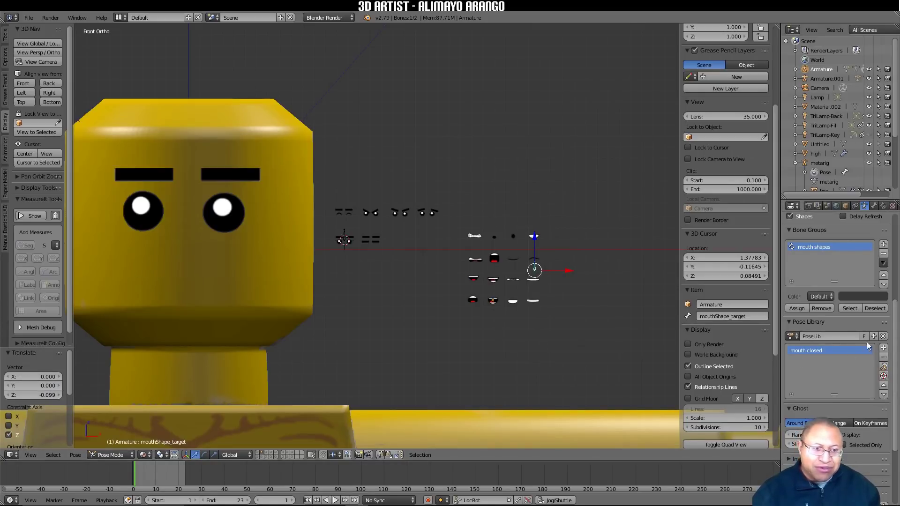
{"action": "left_click", "coordinate": [883, 351]}
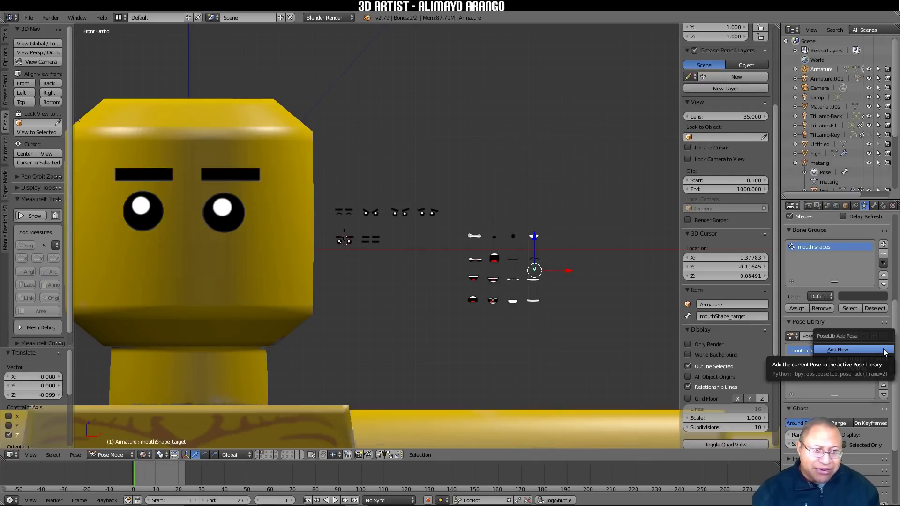
{"action": "left_click", "coordinate": [885, 352]}
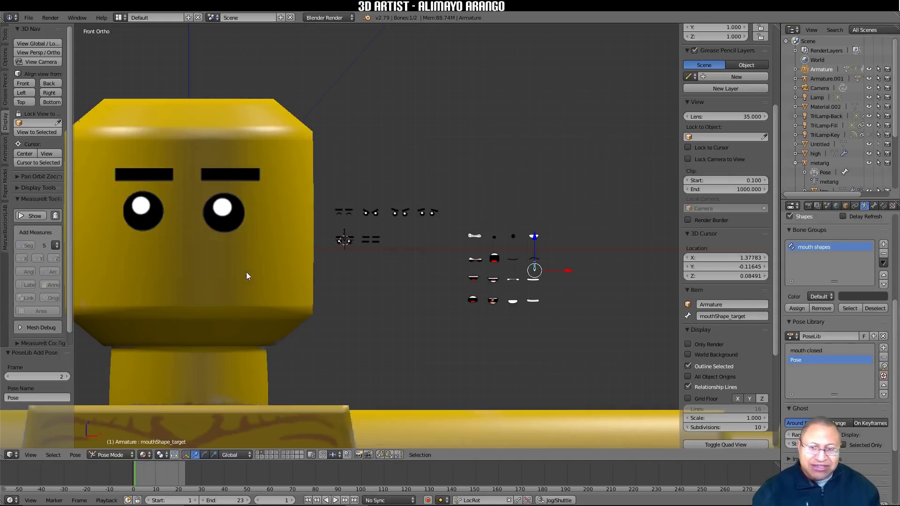
Step: Rename the new pose in the library as "no mouth expression"
{"action": "double_click", "coordinate": [798, 361]}
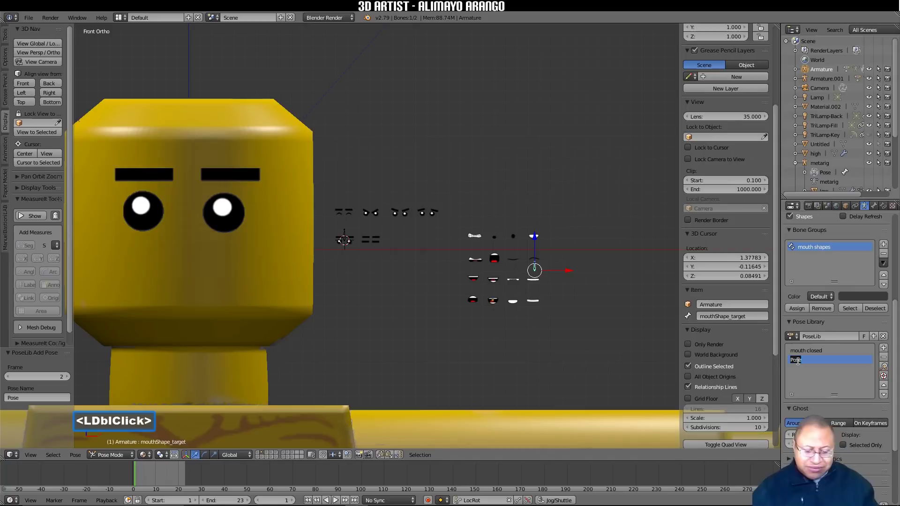
{"action": "type", "text": "no mouth ez"}
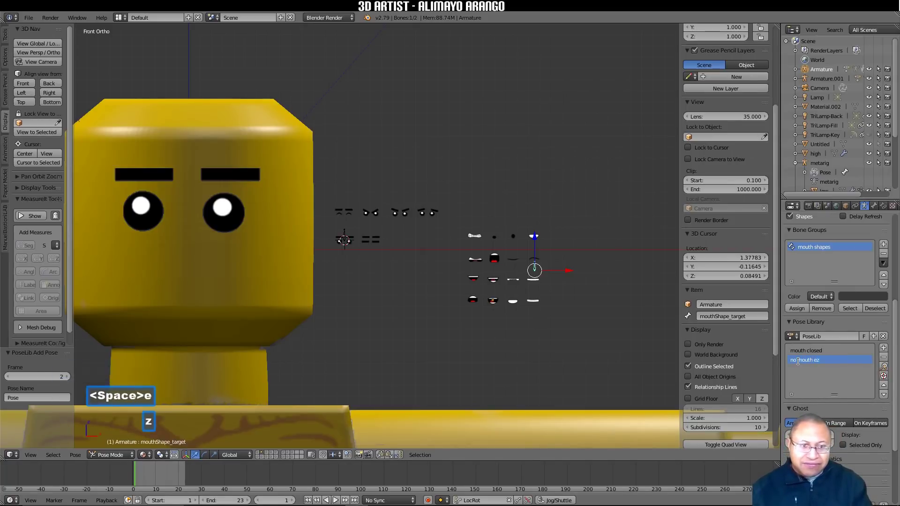
{"action": "key", "text": "BackSpace"}
{"action": "type", "text": "xpression"}
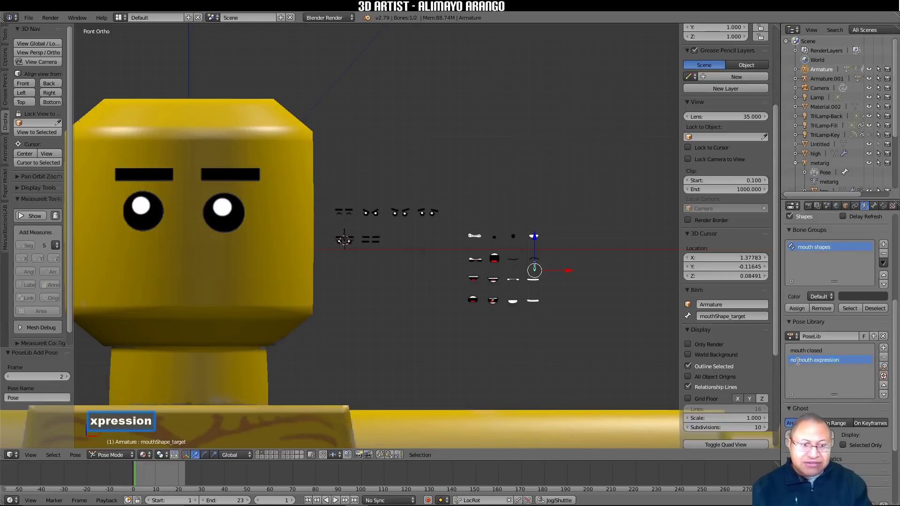
{"action": "key", "text": "Return"}
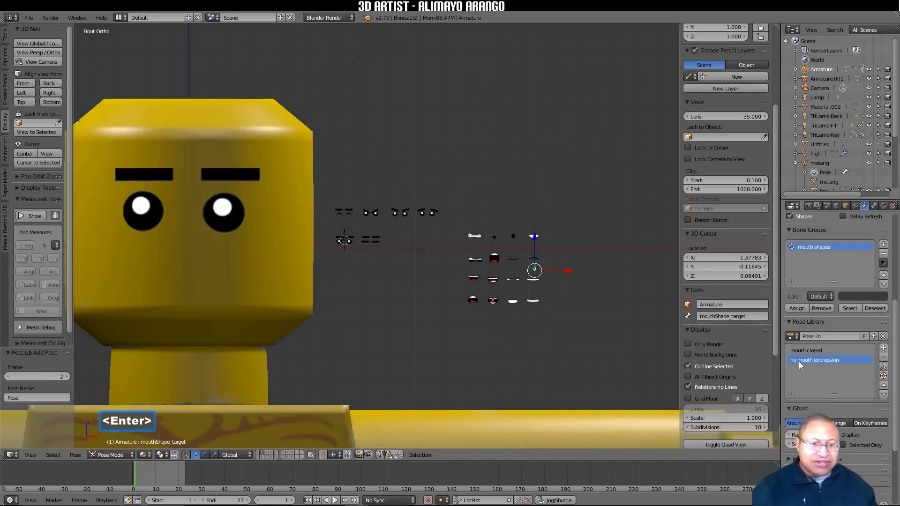
Step: Try the mouthShape_target bone on the flat white mouth shape below the empty spot, and apply the "mouth closed" pose from the library
{"action": "mouse_move", "coordinate": [532, 241]}
{"action": "left_mouse_down"}
{"action": "mouse_move", "coordinate": [567, 259]}
{"action": "mouse_move", "coordinate": [532, 248]}
{"action": "left_mouse_up"}
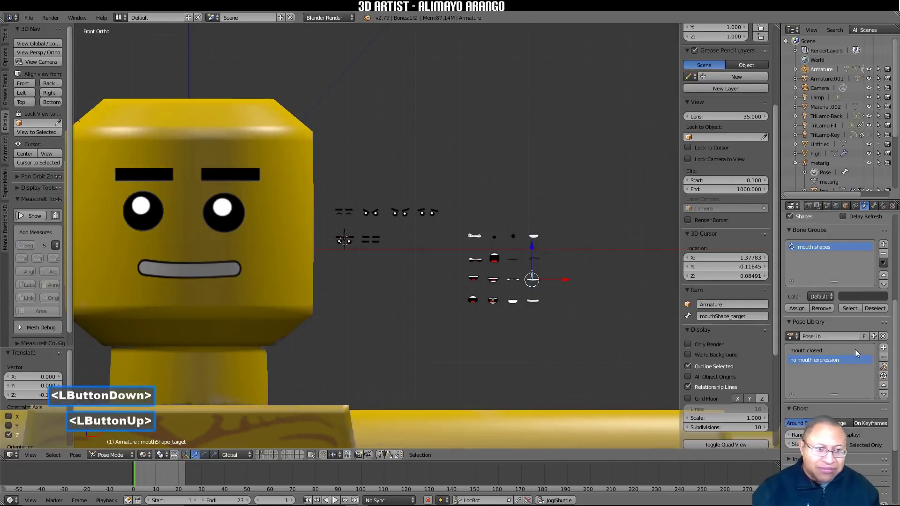
{"action": "left_click", "coordinate": [819, 349]}
{"action": "left_click", "coordinate": [884, 367]}
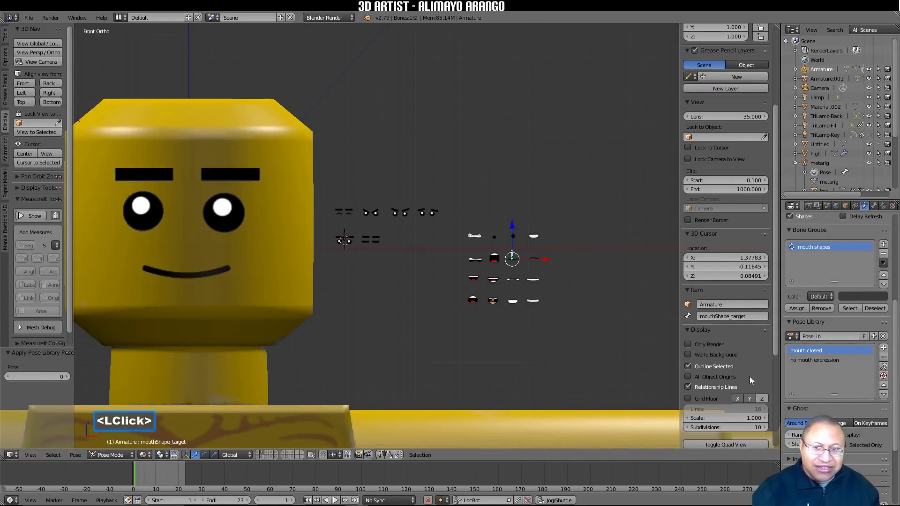
Step: Apply the "no mouth expression" pose from the library and toggle the fake user that keeps PoseLib saved
{"action": "left_click", "coordinate": [828, 360]}
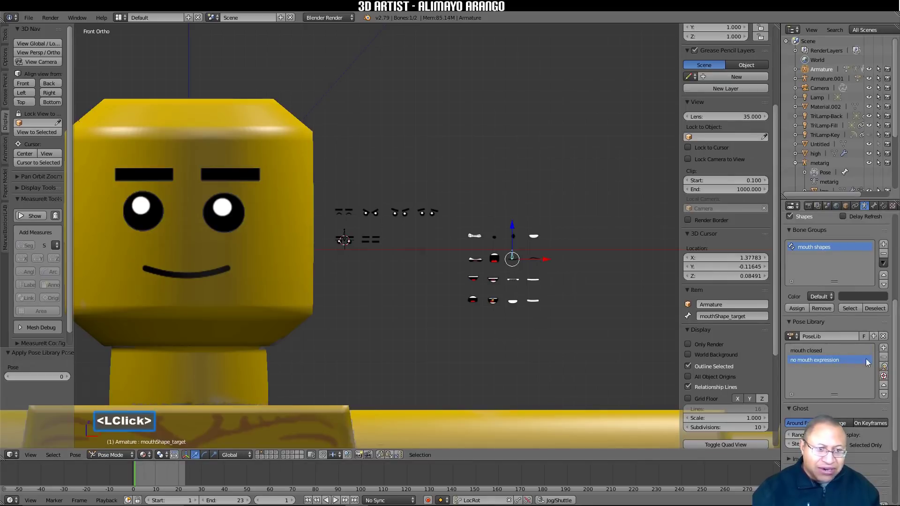
{"action": "left_click", "coordinate": [884, 367]}
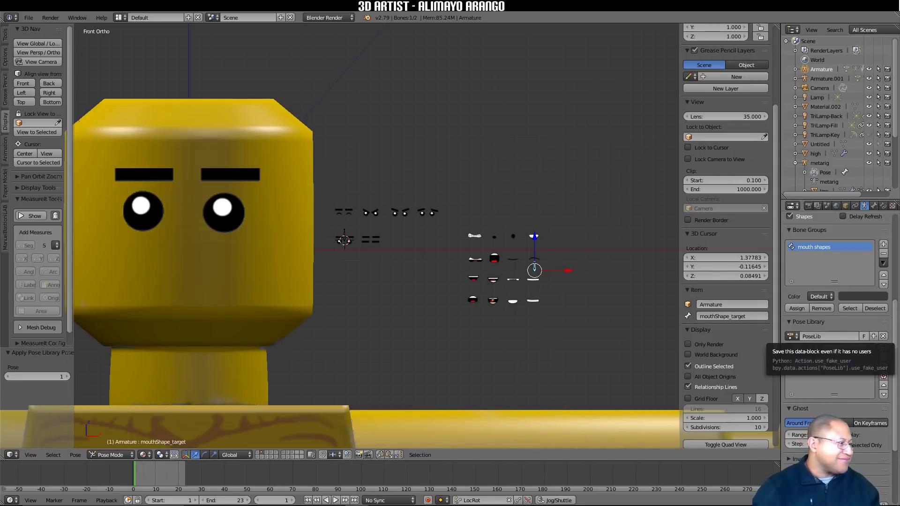
{"action": "left_click", "coordinate": [863, 336]}
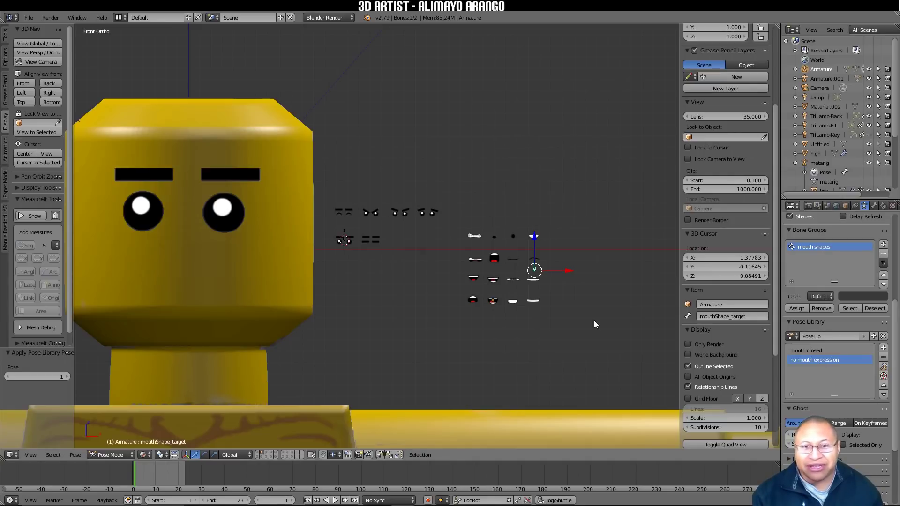
Step: Place the 3D cursor on the empty mouth area of the face and add a mesh circle there
{"action": "right_click", "coordinate": [187, 276]}
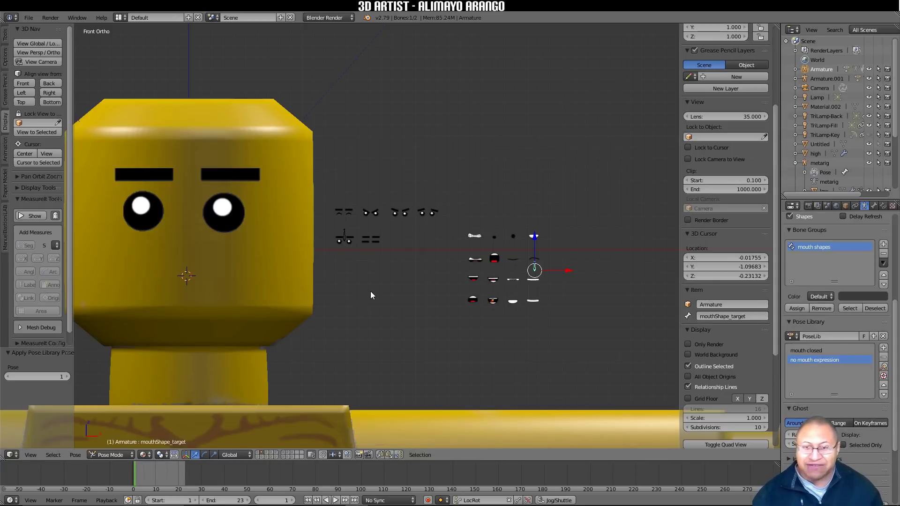
{"action": "key", "text": "shift+a"}
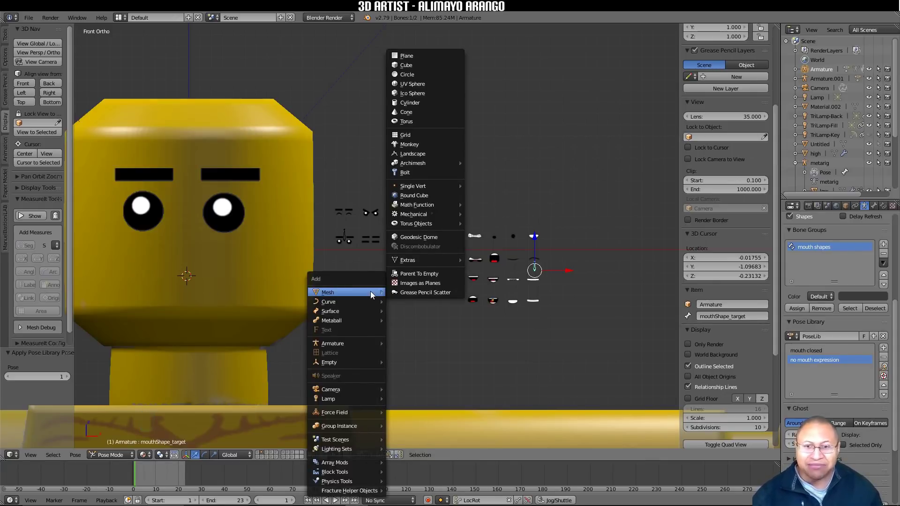
{"action": "left_click", "coordinate": [443, 76]}
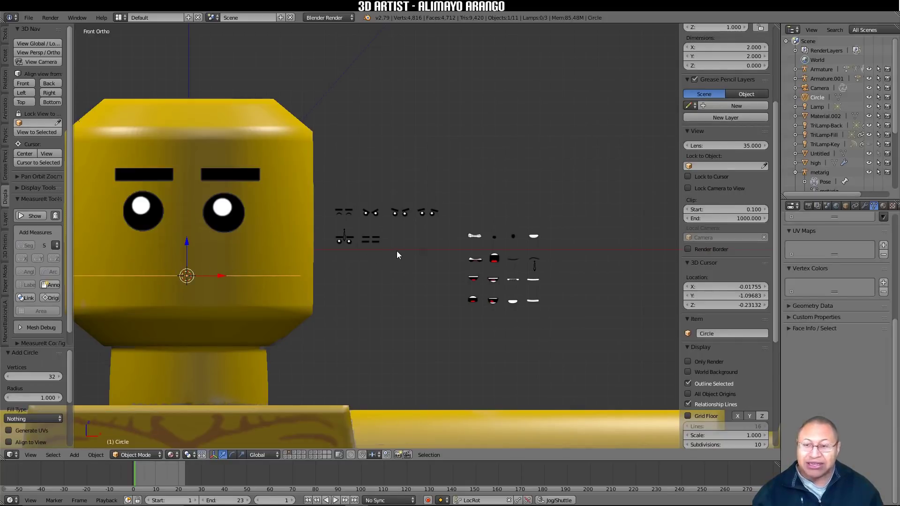
Step: Rotate the new circle 90° about the global X axis so that it faces the front view
{"action": "key", "text": "r"}
{"action": "key", "text": "x"}
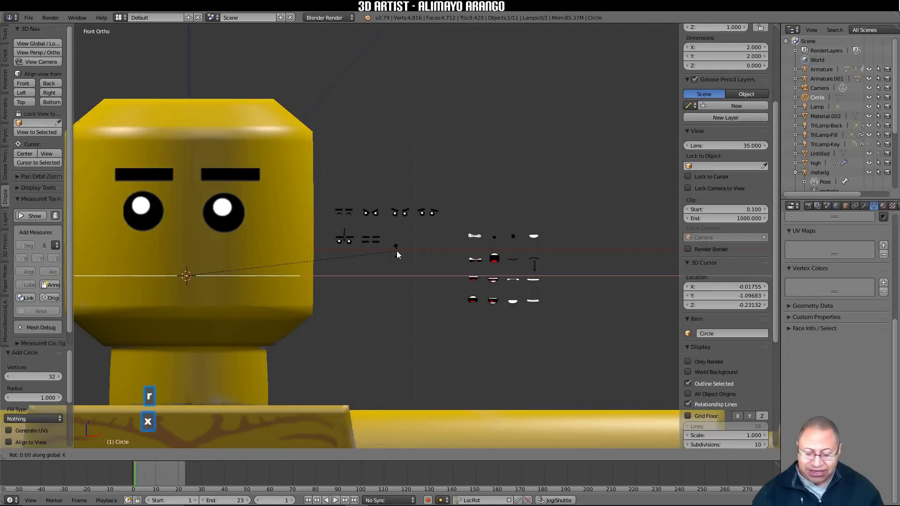
{"action": "key", "text": "9"}
{"action": "key", "text": "0"}
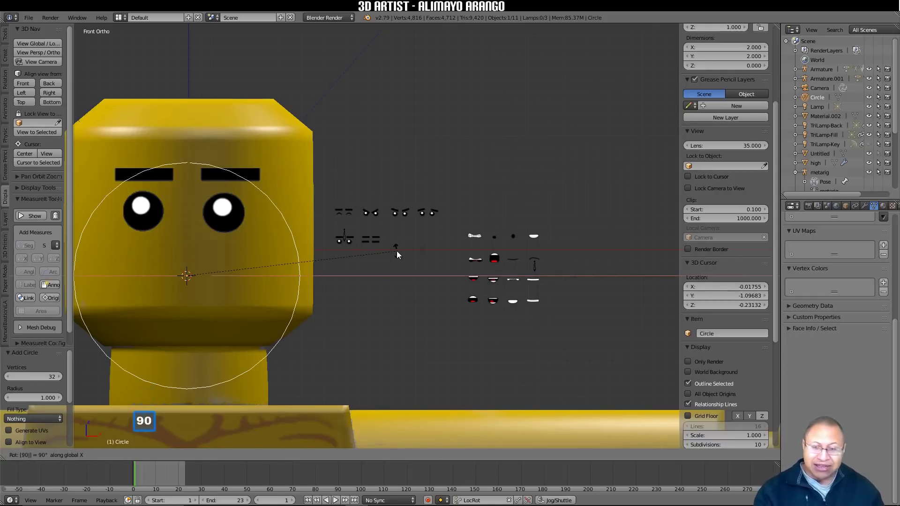
{"action": "key", "text": "Return"}
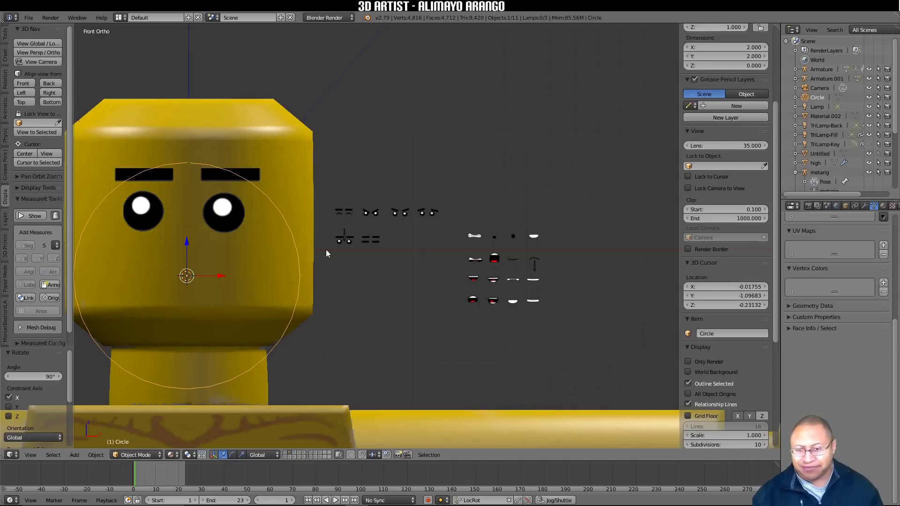
Step: Enter Edit Mode on the circle with vertex selection, mirror it across X with AutoMirror, and show its Mirror modifier
{"action": "left_click", "coordinate": [159, 456]}
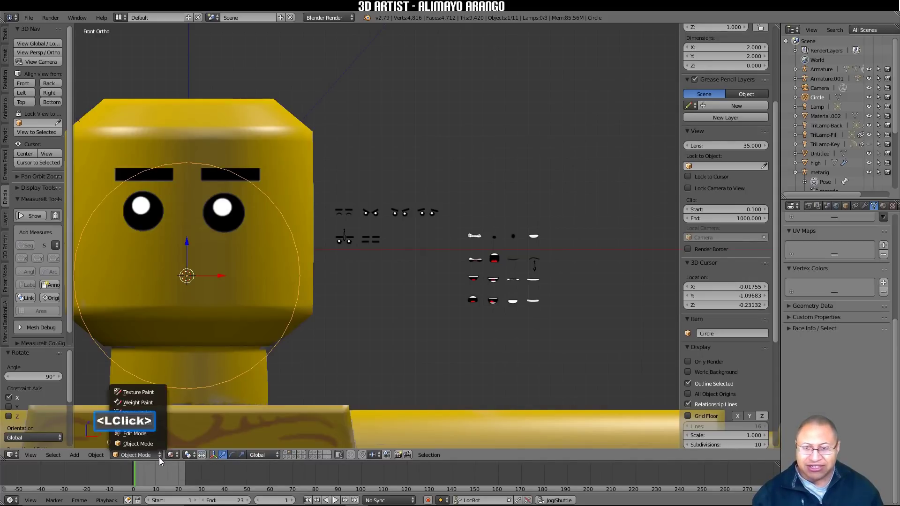
{"action": "left_click", "coordinate": [141, 434]}
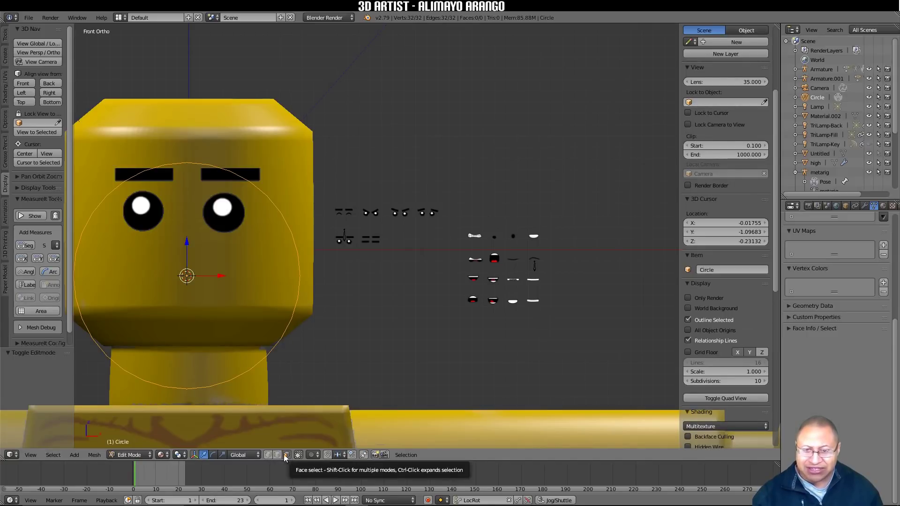
{"action": "left_click", "coordinate": [267, 456]}
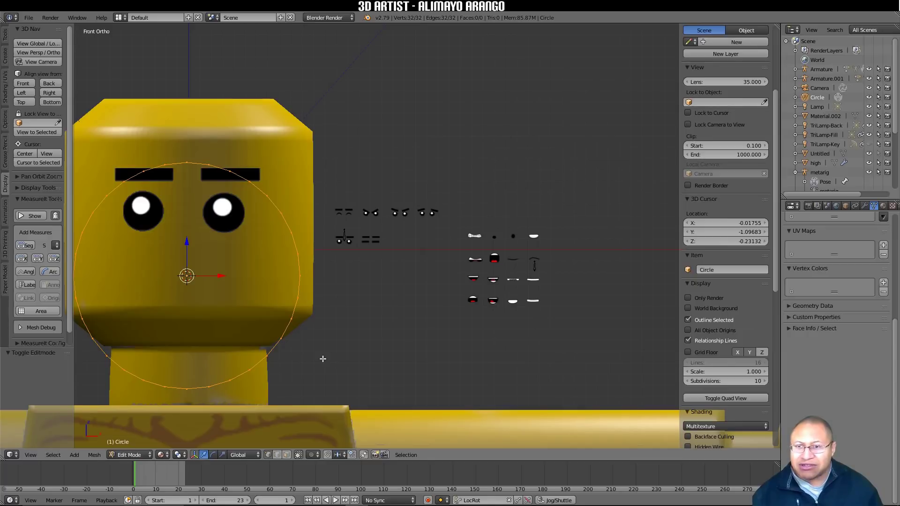
{"action": "key", "text": "a"}
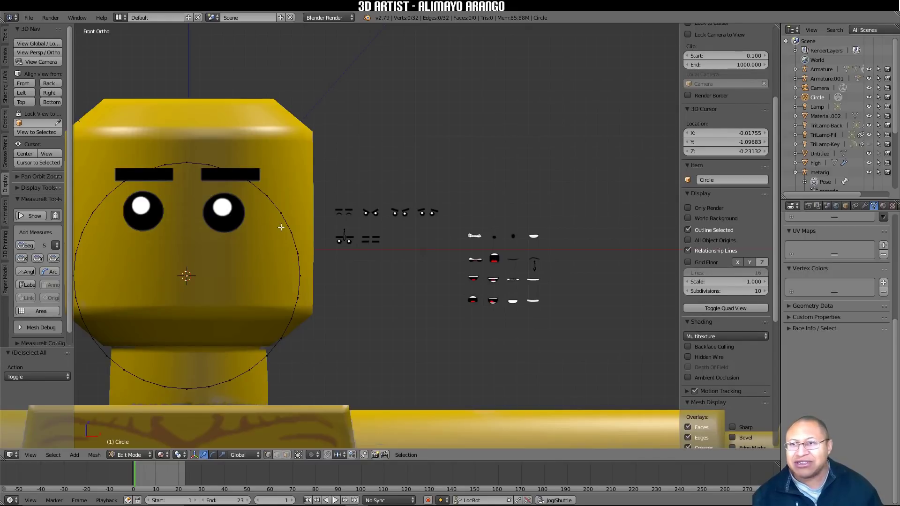
{"action": "left_click", "coordinate": [6, 34]}
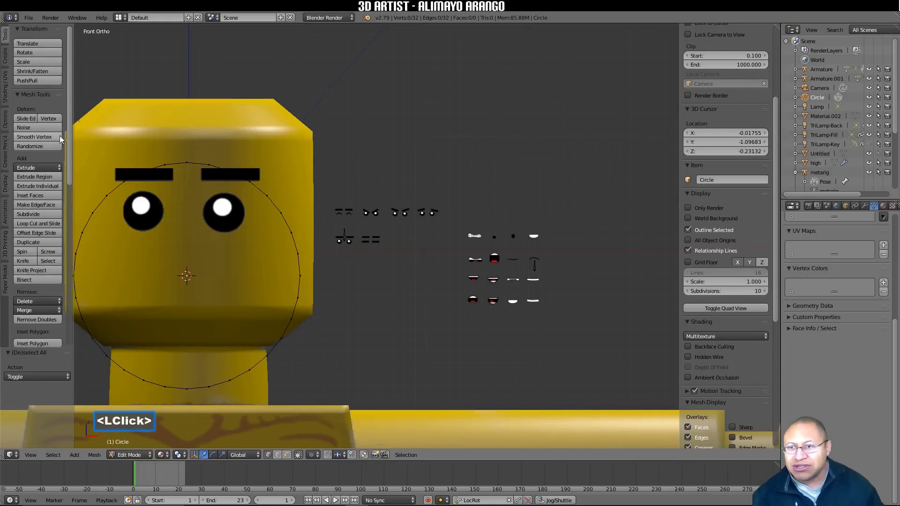
{"action": "left_click_drag", "start_coordinate": [72, 131], "coordinate": [70, 211]}
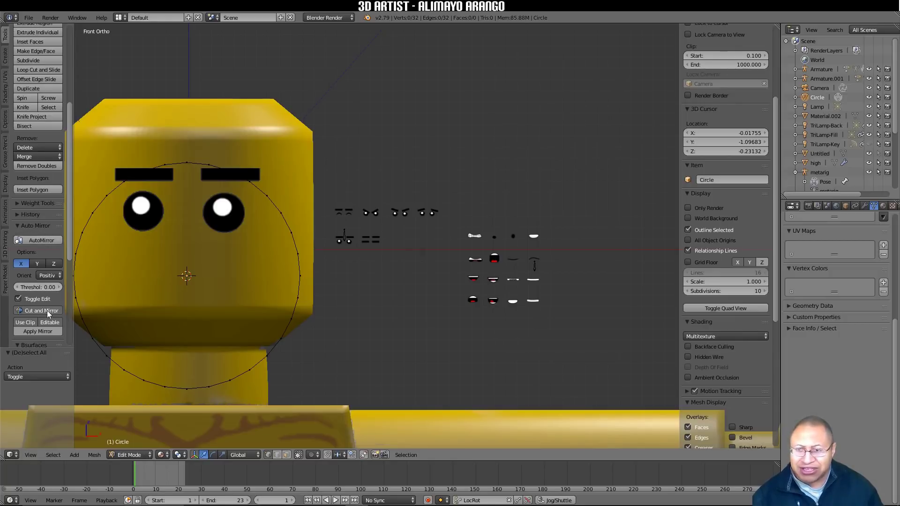
{"action": "left_click", "coordinate": [58, 238]}
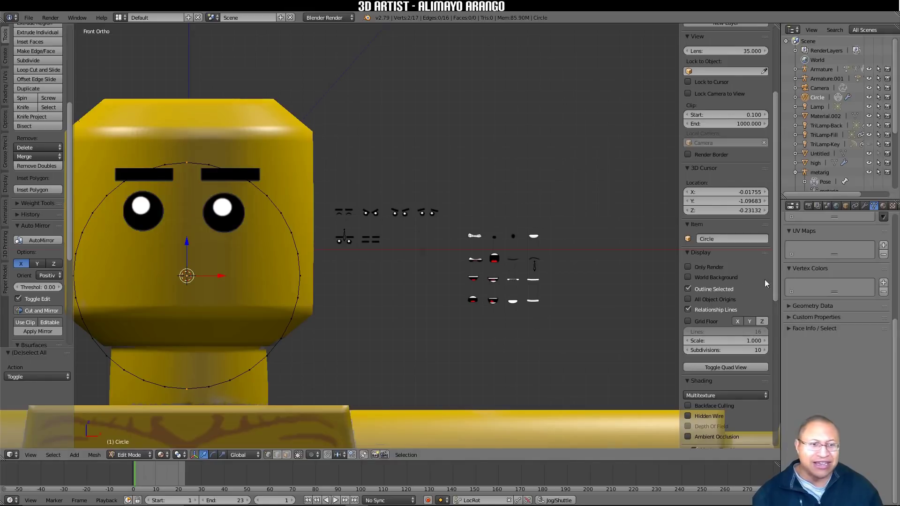
{"action": "left_click", "coordinate": [865, 206]}
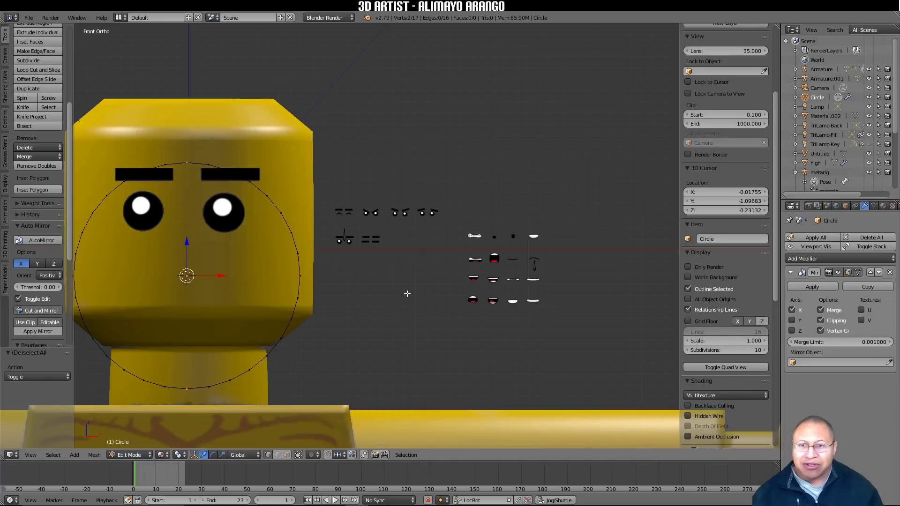
Step: Flatten the circle's upper vertices at eyebrow height into a straight line by scaling them to 0 along Z
{"action": "key", "text": "a"}
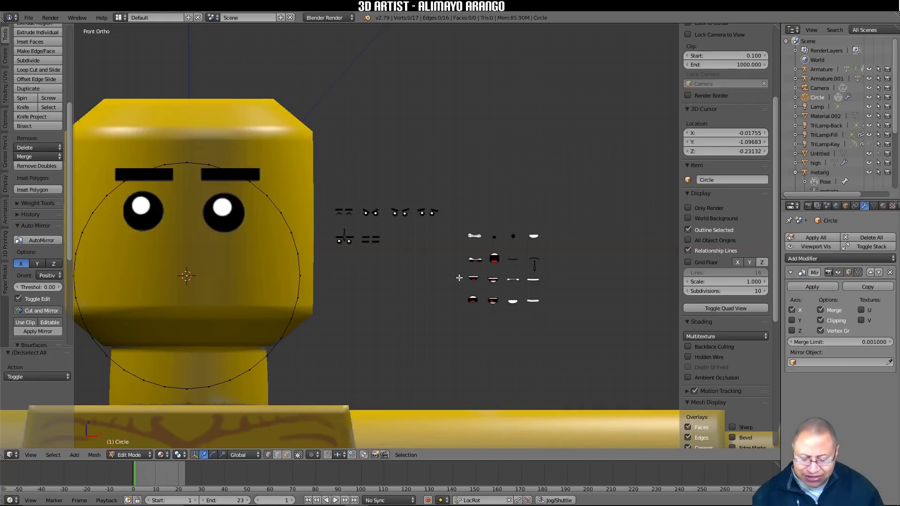
{"action": "key", "text": "shift+b"}
{"action": "left_click_drag", "start_coordinate": [459, 278], "coordinate": [484, 305]}
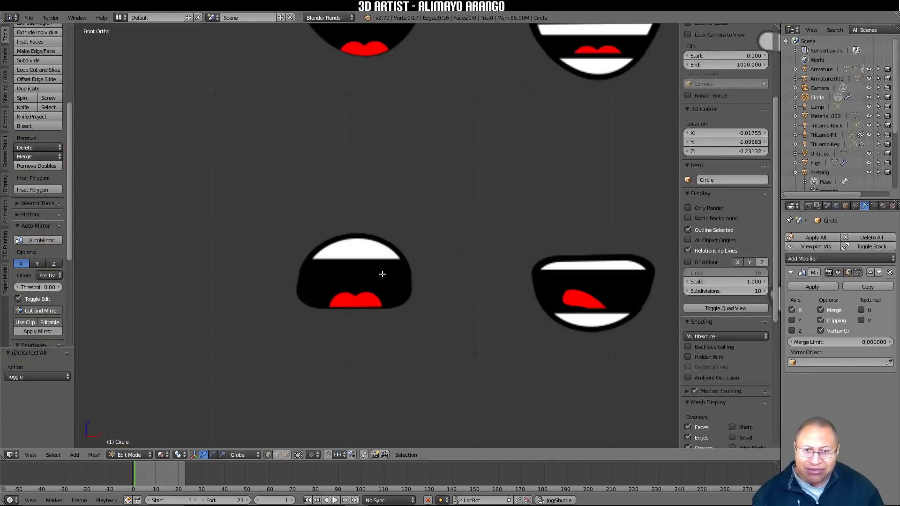
{"action": "scroll", "coordinate": [473, 282], "scroll_direction": "down", "scroll_amount": 10}
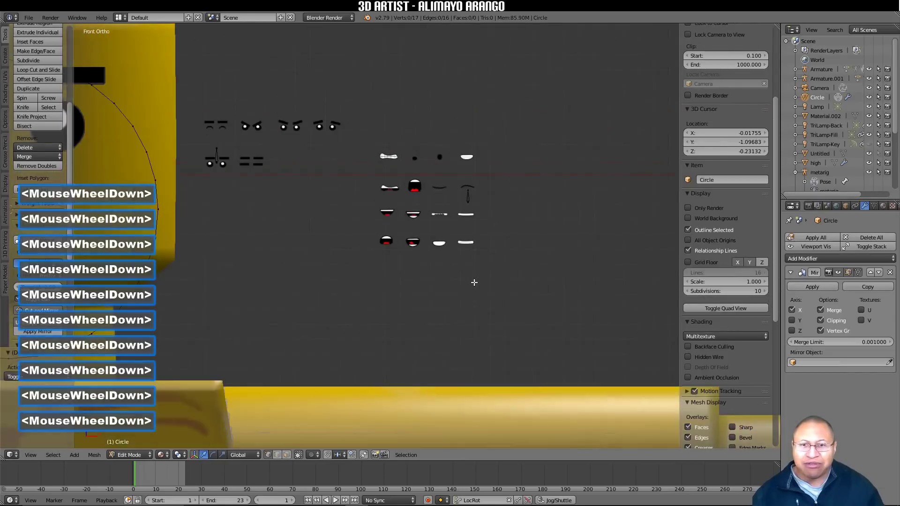
{"action": "middle_click_drag", "start_coordinate": [358, 248], "coordinate": [475, 235], "text": "shift"}
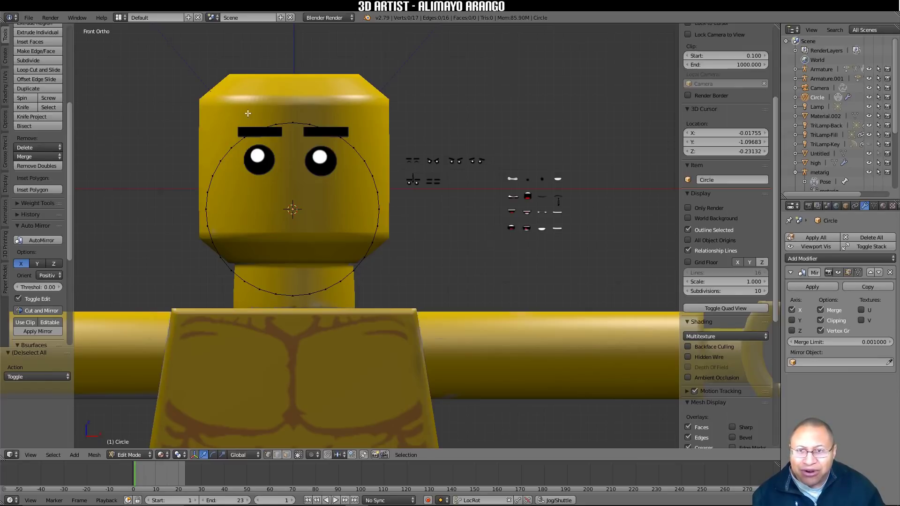
{"action": "key", "text": "b"}
{"action": "left_click_drag", "start_coordinate": [220, 104], "coordinate": [368, 153]}
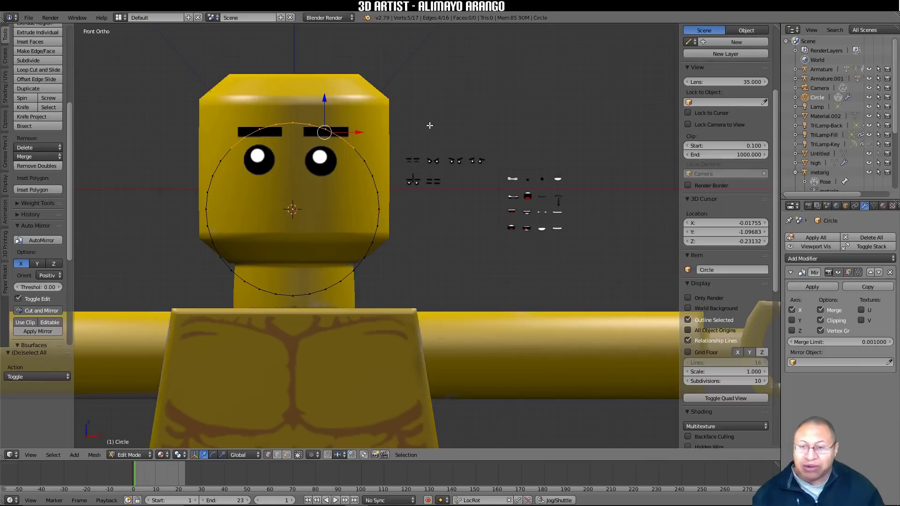
{"action": "key", "text": "s"}
{"action": "key", "text": "z"}
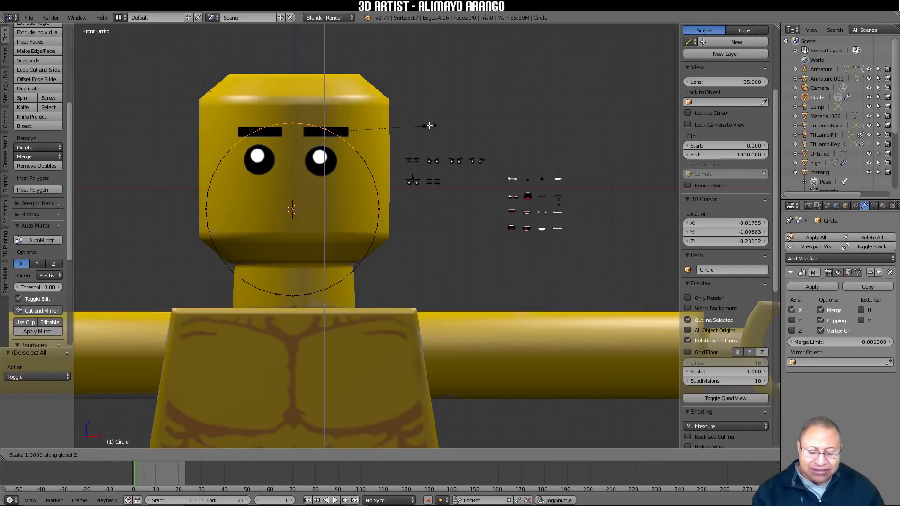
{"action": "key", "text": "0"}
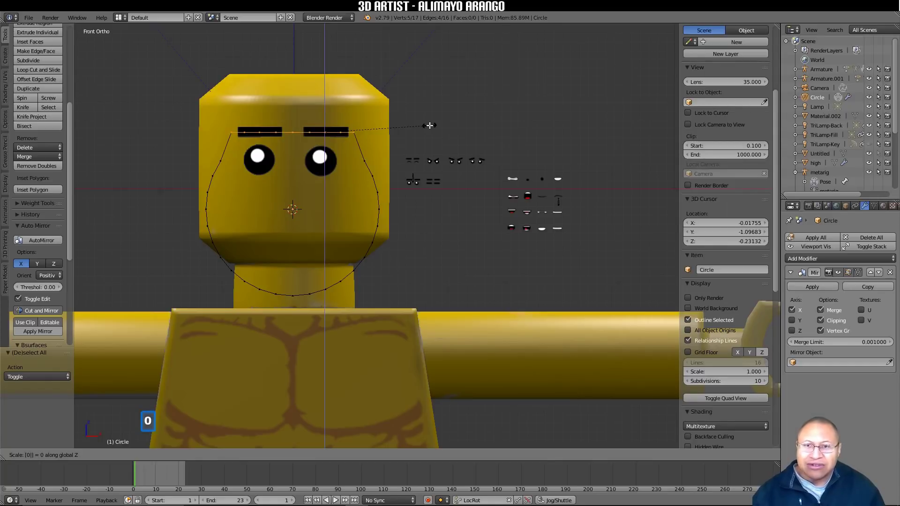
{"action": "left_click", "coordinate": [430, 125]}
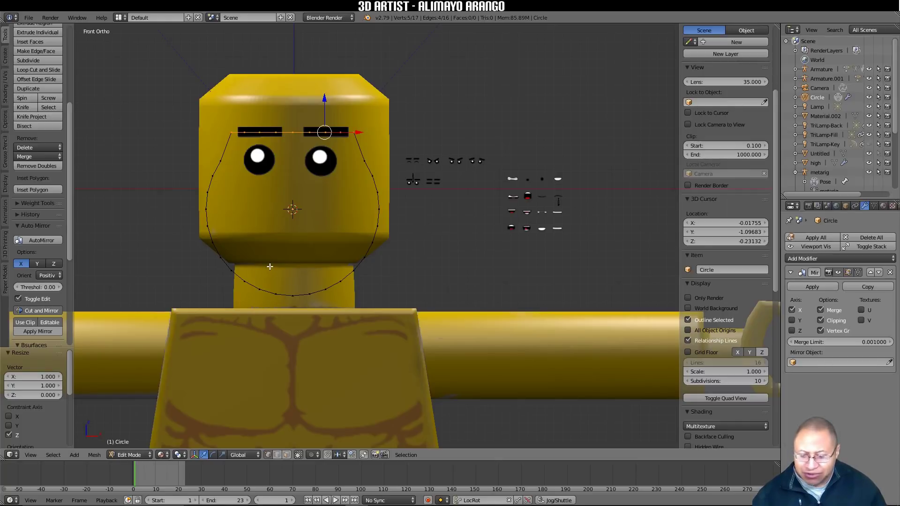
Step: Flatten the circle's bottom vertices at neck height into a straight line by scaling them to 0 along Z
{"action": "key", "text": "a"}
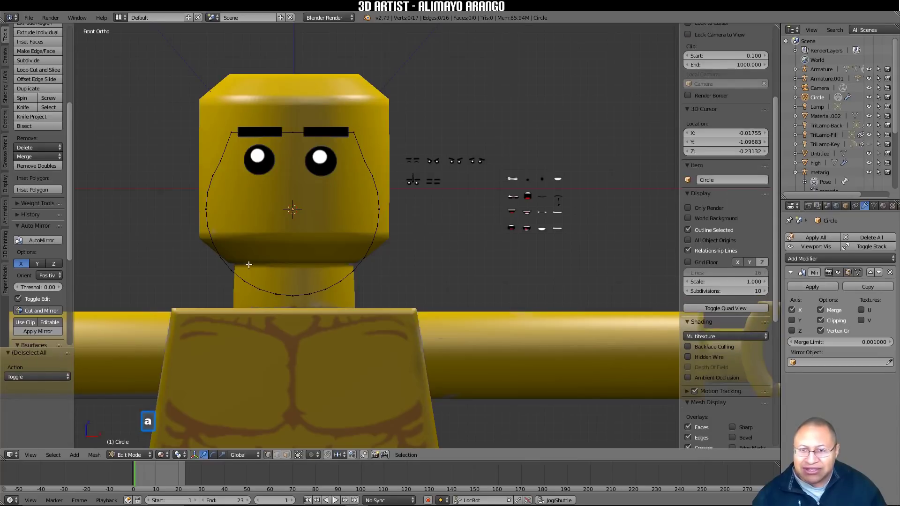
{"action": "key", "text": "b"}
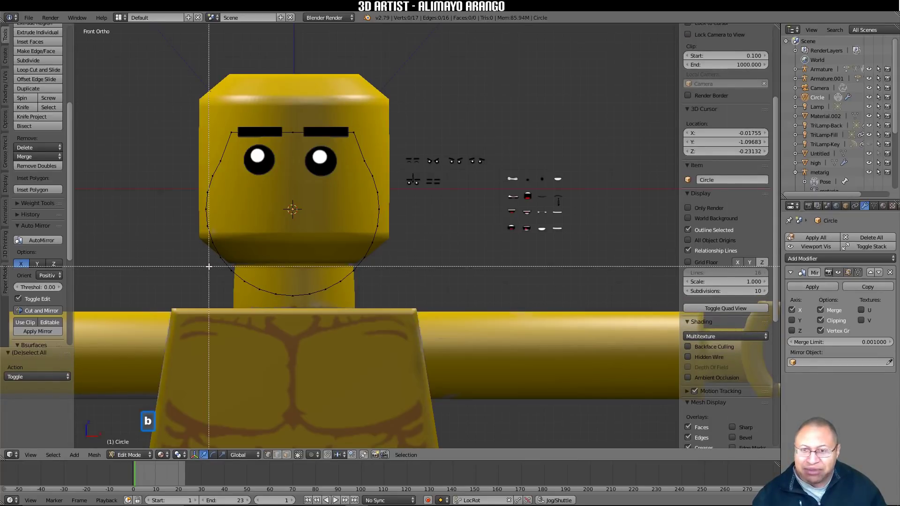
{"action": "left_click_drag", "start_coordinate": [209, 266], "coordinate": [390, 308]}
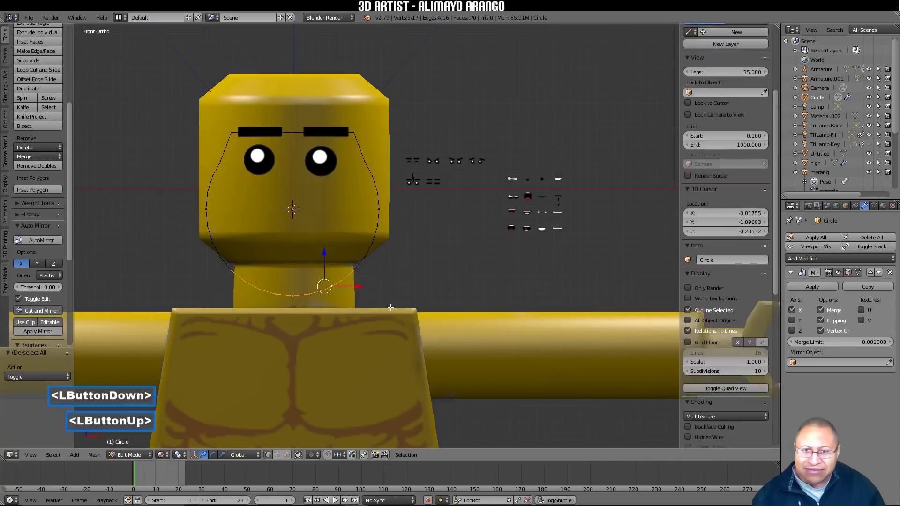
{"action": "key", "text": "s"}
{"action": "key", "text": "z"}
{"action": "key", "text": "0"}
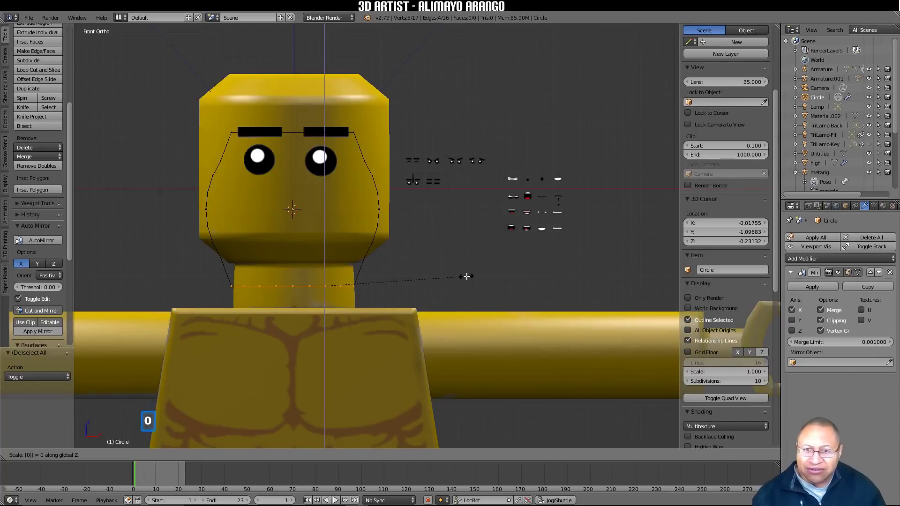
{"action": "left_click", "coordinate": [467, 276]}
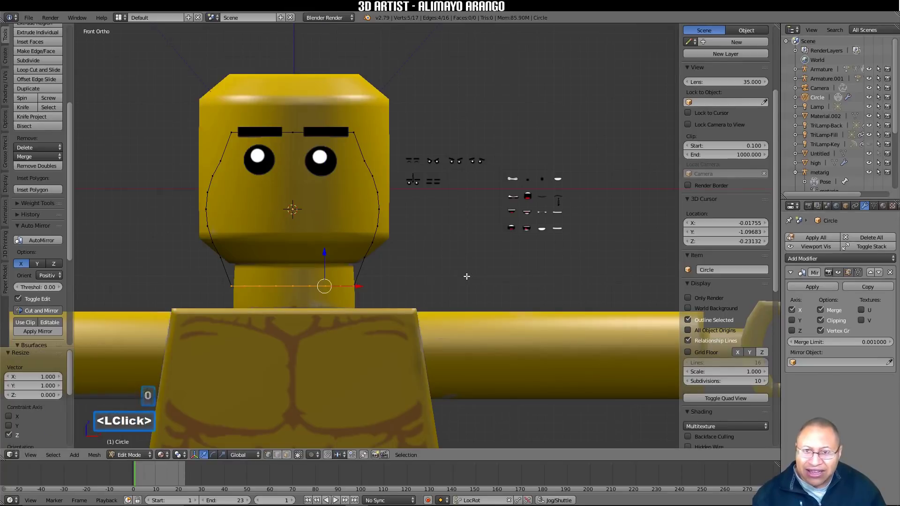
Step: Move the lower side vertices of the outline outward and the lowest one also down, to form rounded bottom corners like a mouth
{"action": "left_click", "coordinate": [365, 260]}
{"action": "left_click_drag", "start_coordinate": [365, 229], "coordinate": [365, 245]}
{"action": "left_click_drag", "start_coordinate": [394, 275], "coordinate": [406, 275]}
{"action": "left_click", "coordinate": [372, 242]}
{"action": "left_click_drag", "start_coordinate": [401, 242], "coordinate": [409, 227]}
{"action": "left_click", "coordinate": [398, 227]}
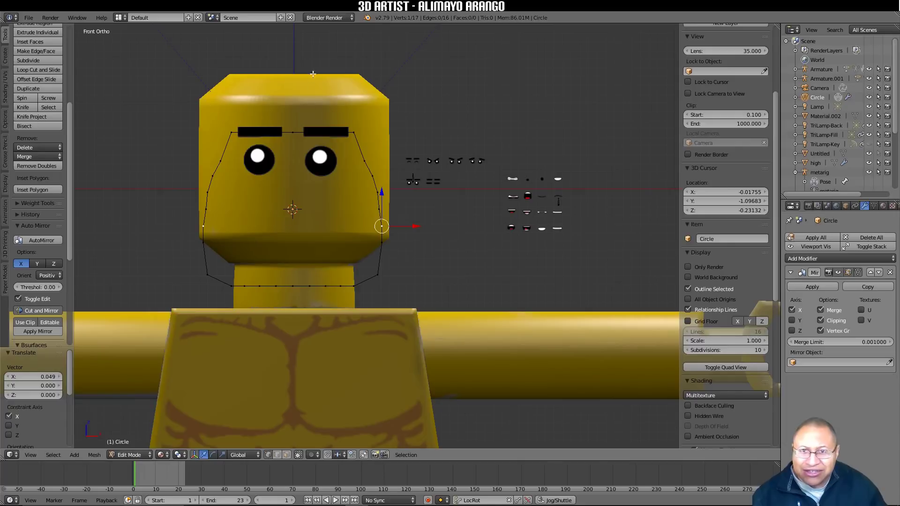
Step: Isolate the mouth outline mesh in local view
{"action": "left_click_drag", "start_coordinate": [72, 121], "coordinate": [67, 37]}
{"action": "left_click", "coordinate": [4, 184]}
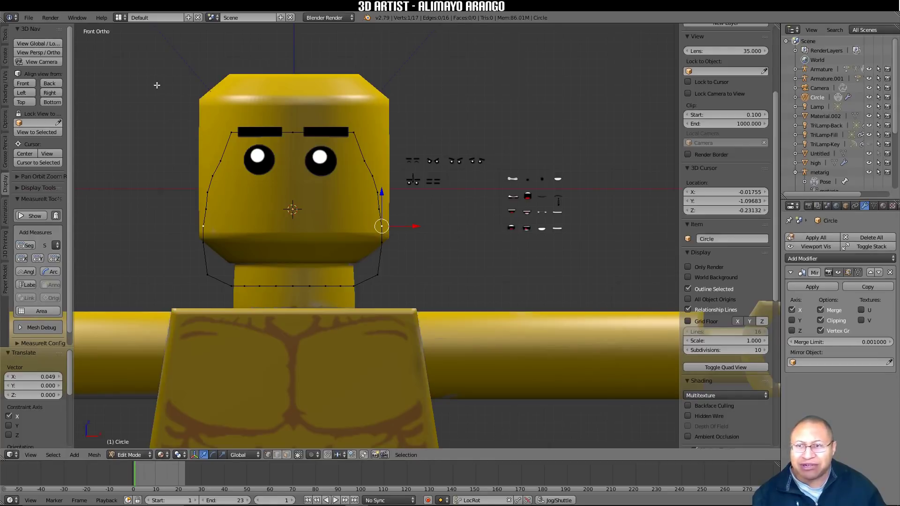
{"action": "left_click", "coordinate": [53, 45]}
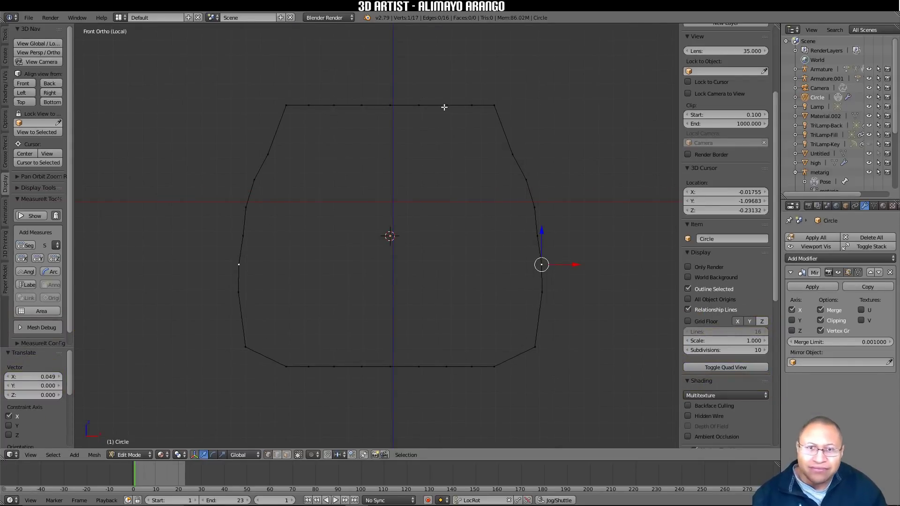
Step: Raise the central vertices of the outline's top edge and move the adjacent vertices up and outward to round the upper corners
{"action": "left_click", "coordinate": [391, 104]}
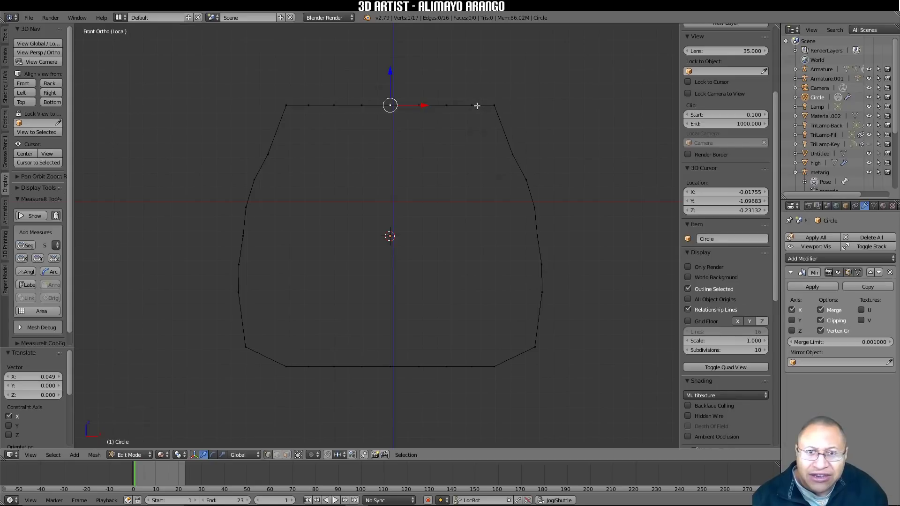
{"action": "left_click", "coordinate": [447, 104]}
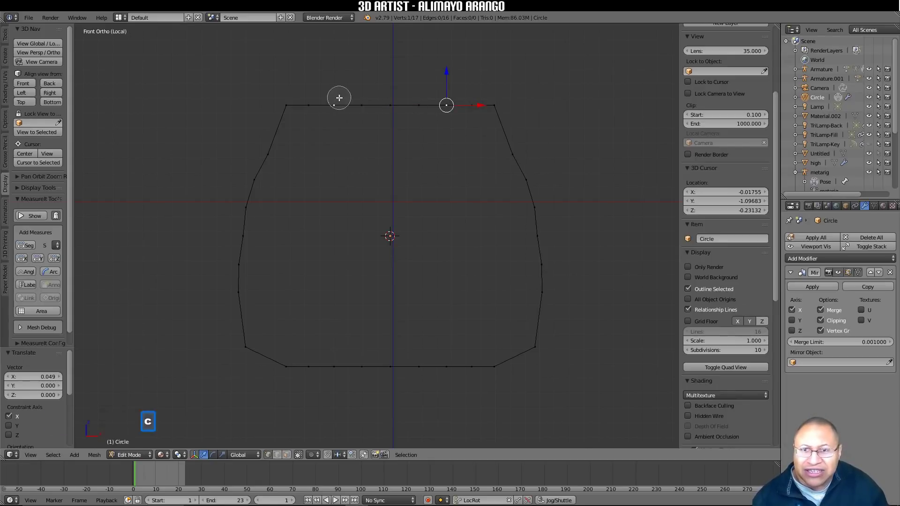
{"action": "left_click", "coordinate": [389, 105], "text": "ctrl"}
{"action": "right_click", "coordinate": [424, 120]}
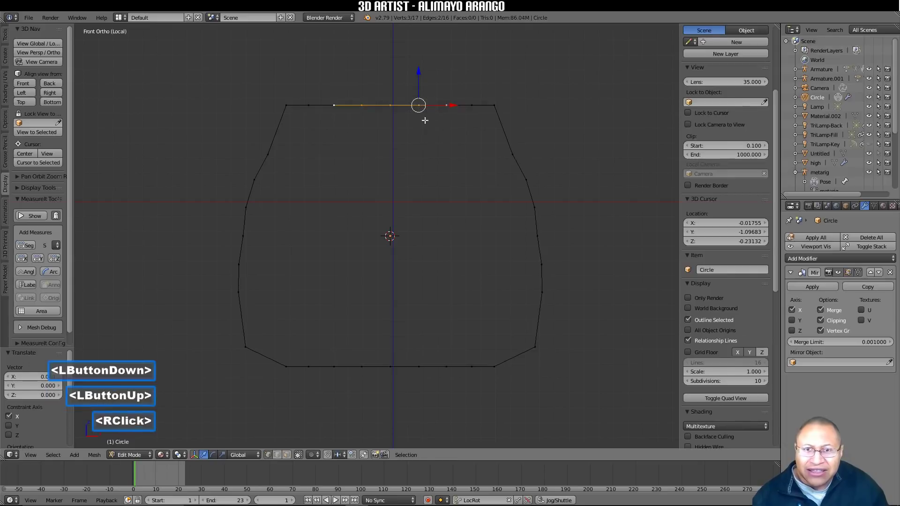
{"action": "left_click_drag", "start_coordinate": [420, 77], "coordinate": [422, 54]}
{"action": "left_click", "coordinate": [478, 94]}
{"action": "left_click_drag", "start_coordinate": [472, 82], "coordinate": [509, 88]}
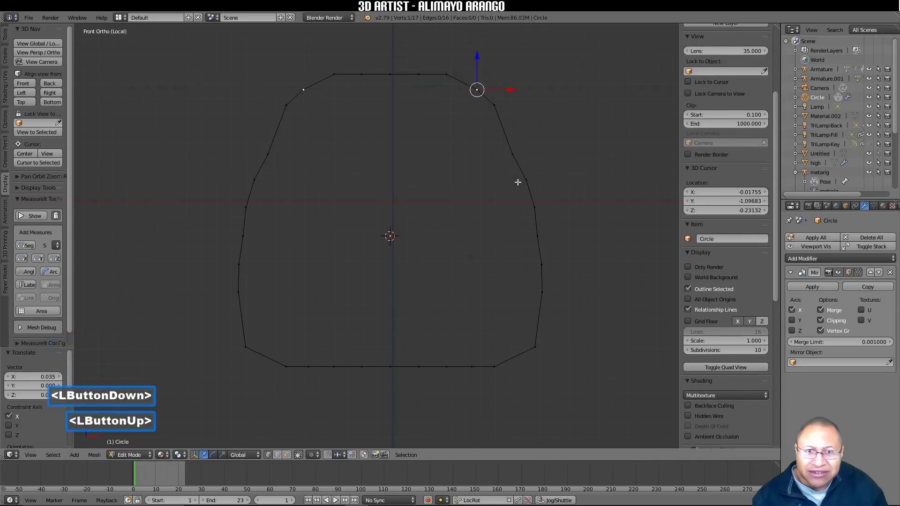
Step: Move the upper side vertex outward 0.025 along X, and the bottom corner vertex outward 0.089 and up 0.057, to smooth the outline
{"action": "left_click", "coordinate": [513, 155]}
{"action": "left_click_drag", "start_coordinate": [537, 154], "coordinate": [542, 153]}
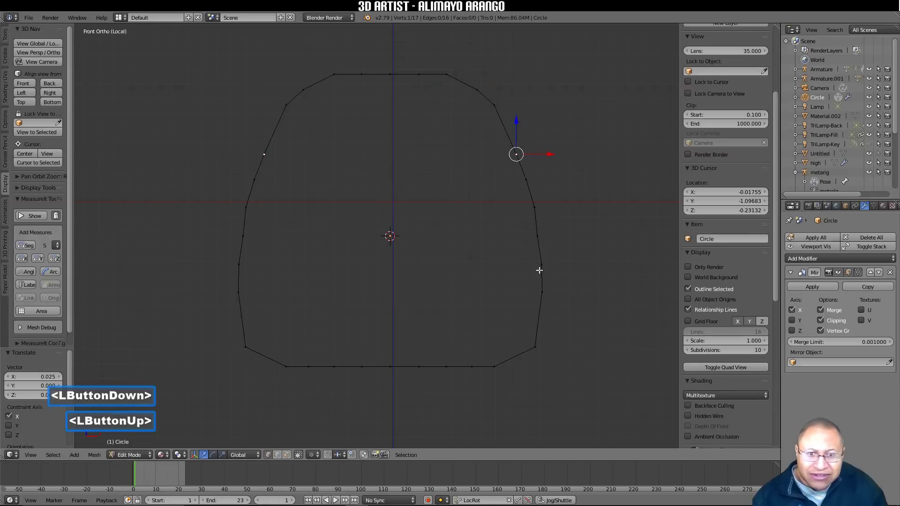
{"action": "left_click", "coordinate": [494, 366]}
{"action": "left_click_drag", "start_coordinate": [523, 367], "coordinate": [535, 369]}
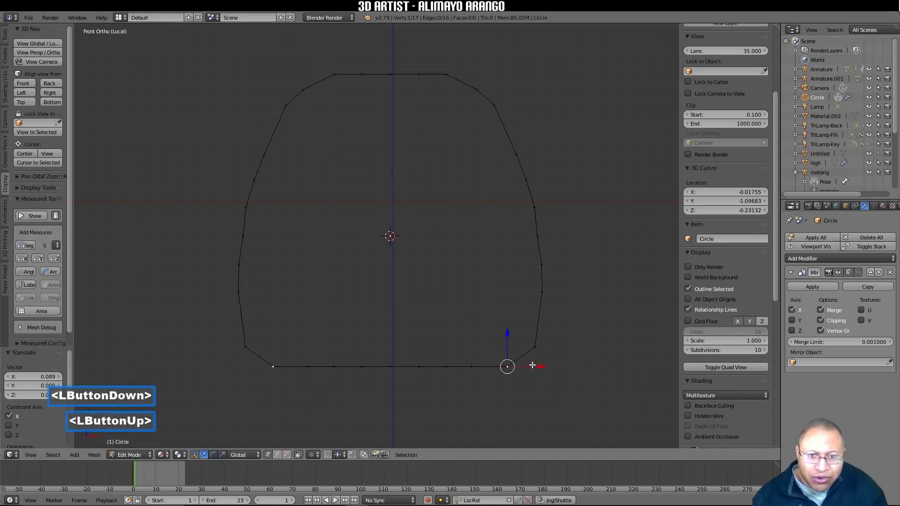
{"action": "left_click_drag", "start_coordinate": [506, 339], "coordinate": [506, 330]}
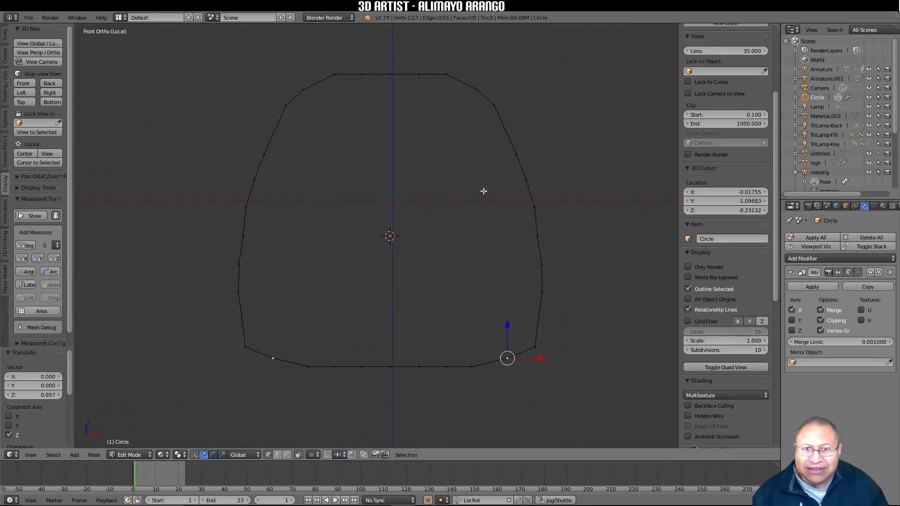
{"action": "key", "text": "a"}
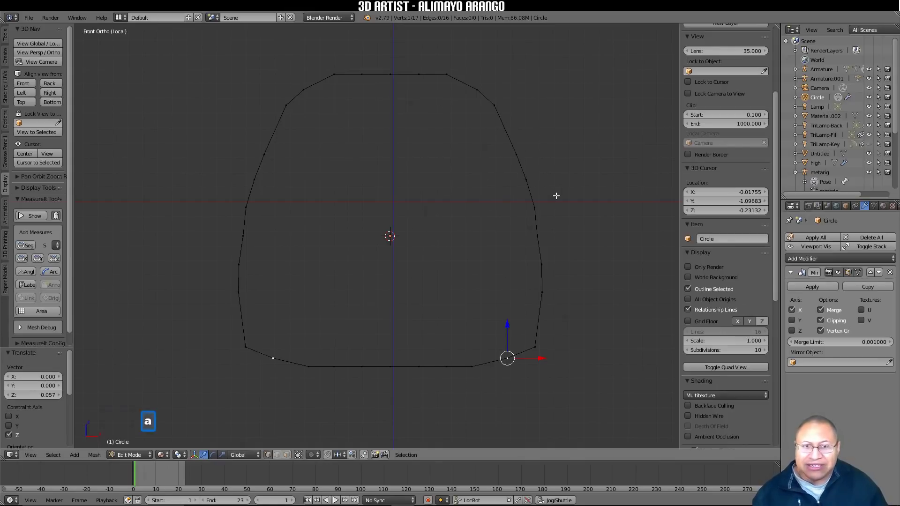
{"action": "left_click", "coordinate": [556, 195]}
{"action": "key", "text": "a"}
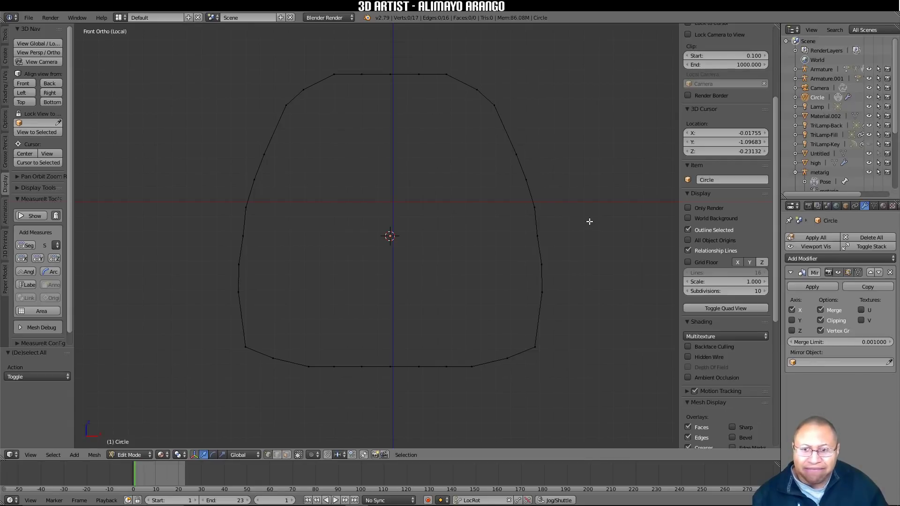
Step: Switch to Object Mode and apply the Mirror modifier to the mouth outline
{"action": "left_click", "coordinate": [150, 454]}
{"action": "left_click", "coordinate": [151, 444]}
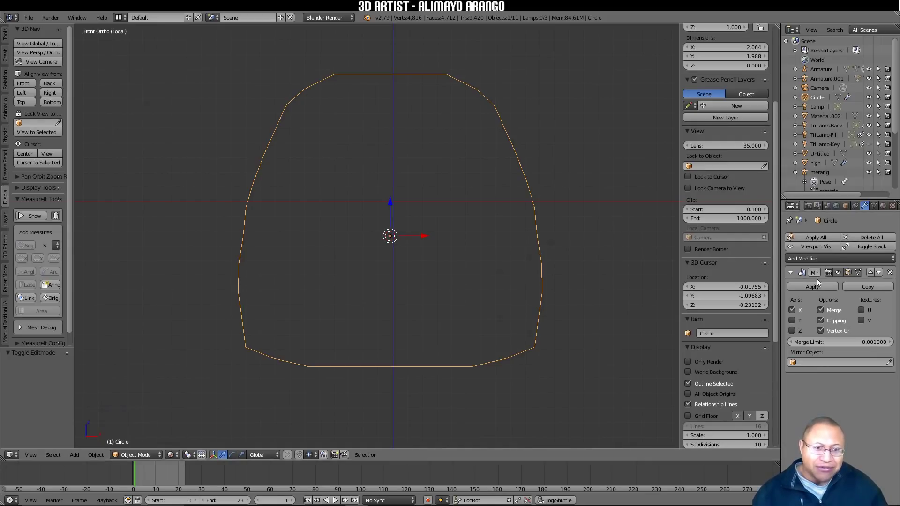
{"action": "left_click", "coordinate": [831, 287]}
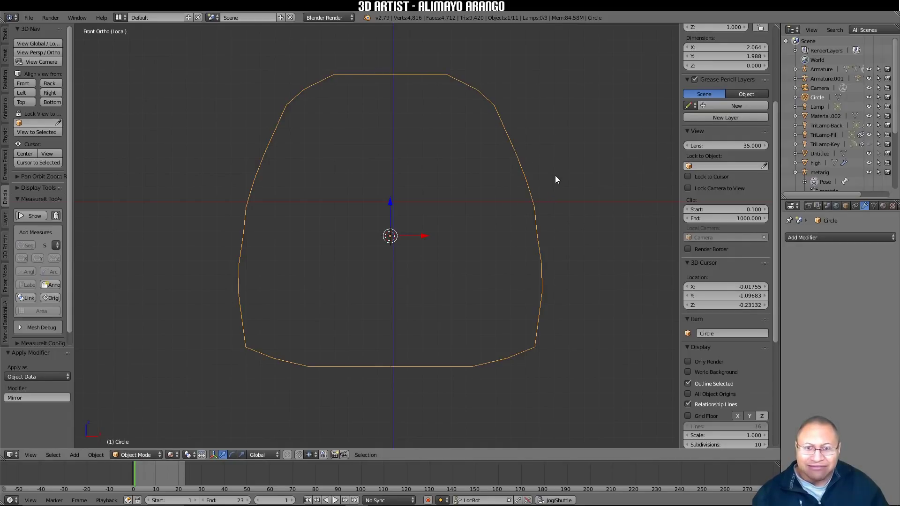
Step: Select the whole mouth outline in Edit Mode and fill it with faces using Grid Fill
{"action": "left_click", "coordinate": [157, 454]}
{"action": "left_click", "coordinate": [159, 434]}
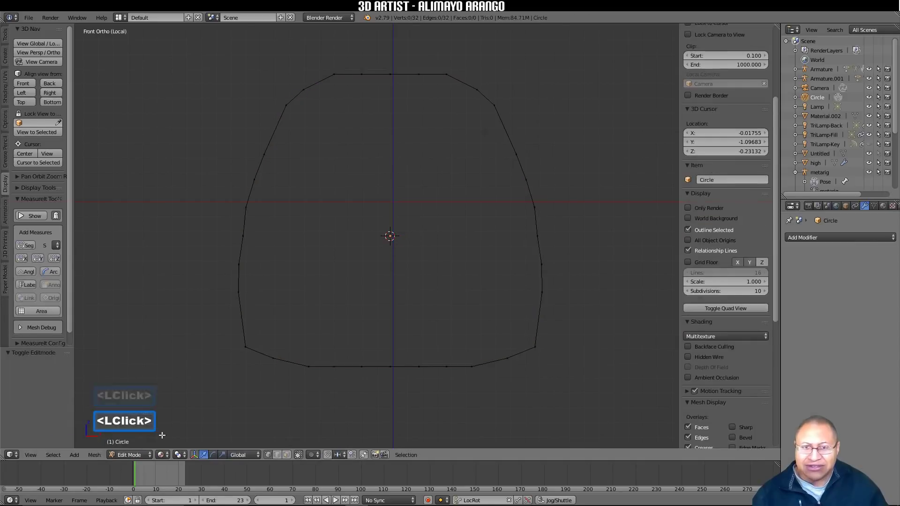
{"action": "key", "text": "a"}
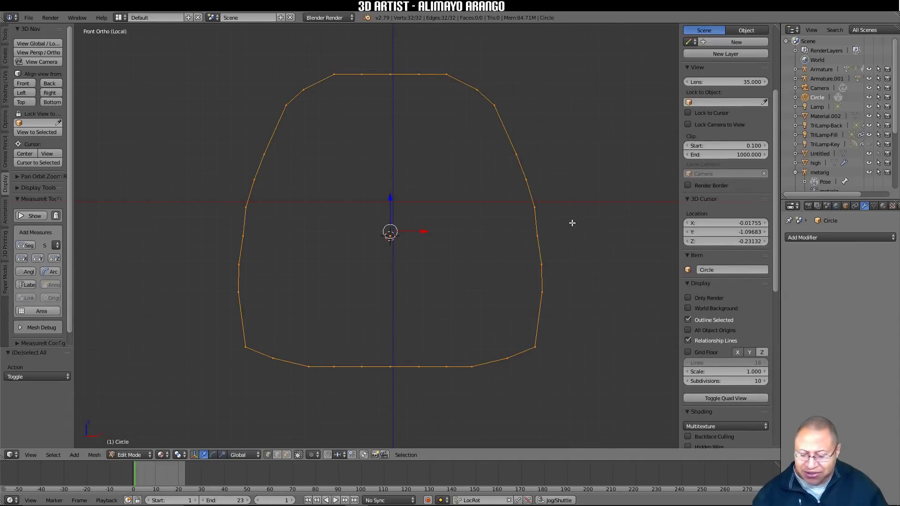
{"action": "key", "text": "ctrl"}
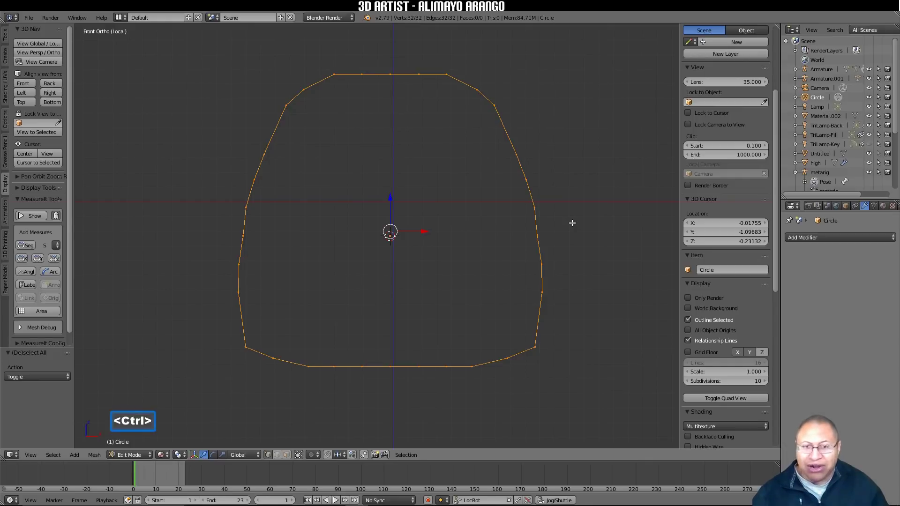
{"action": "key", "text": "ctrl+f"}
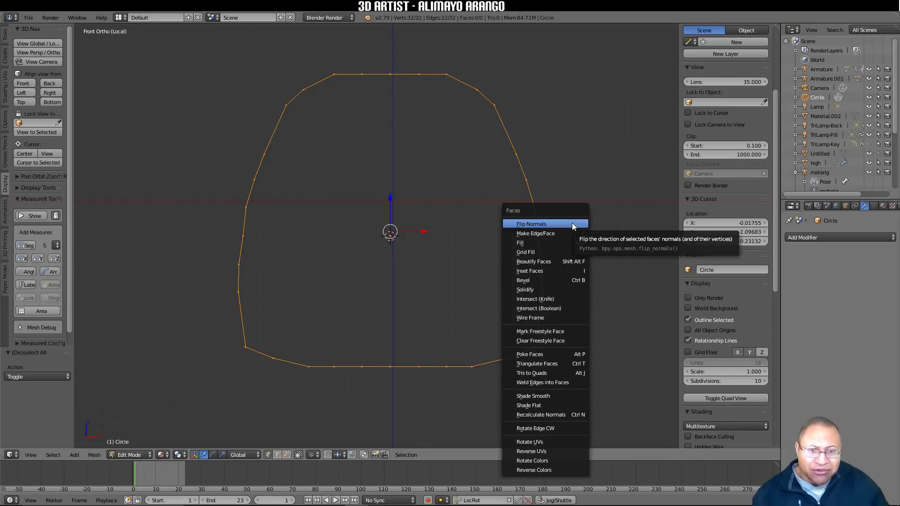
{"action": "left_click", "coordinate": [571, 252]}
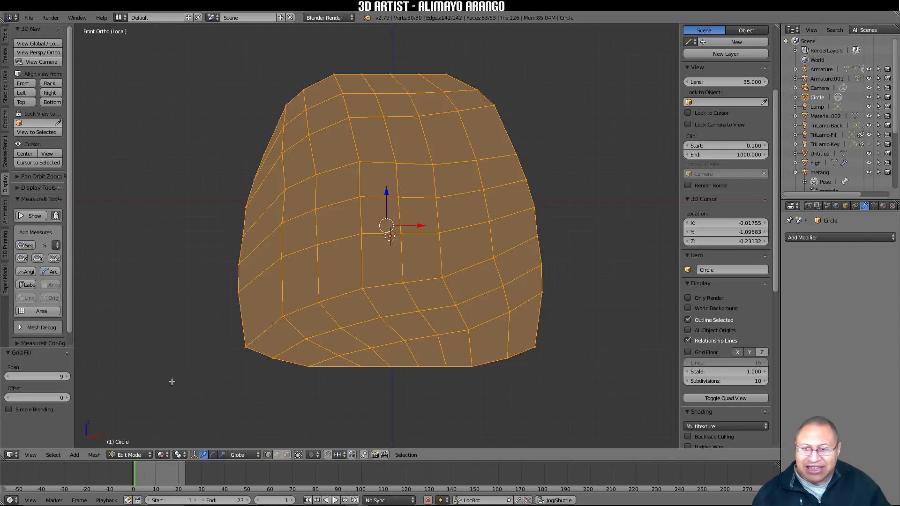
Step: Set the Grid Fill span to 14 and its offset to 4 so the grid lines run vertically
{"action": "left_click", "coordinate": [68, 378]}
{"action": "left_click", "coordinate": [69, 378]}
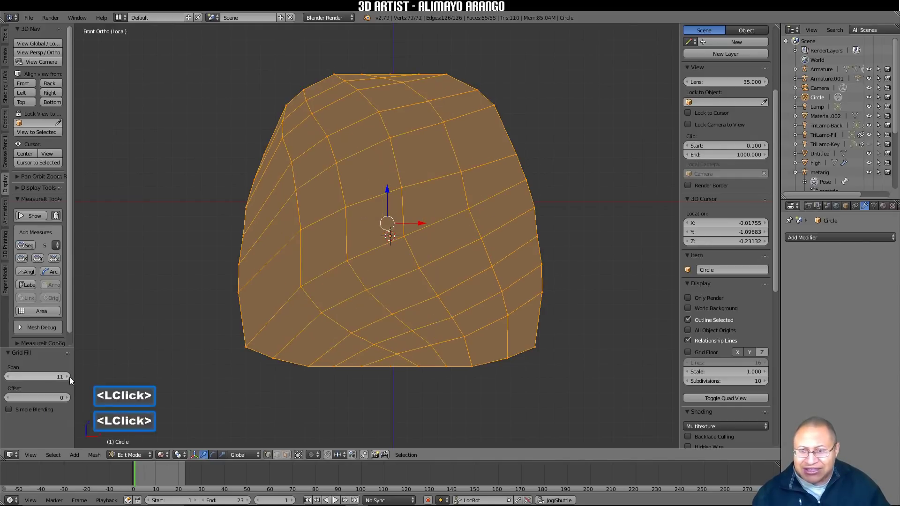
{"action": "left_click", "coordinate": [70, 377]}
{"action": "left_click", "coordinate": [69, 376]}
{"action": "left_click", "coordinate": [70, 377]}
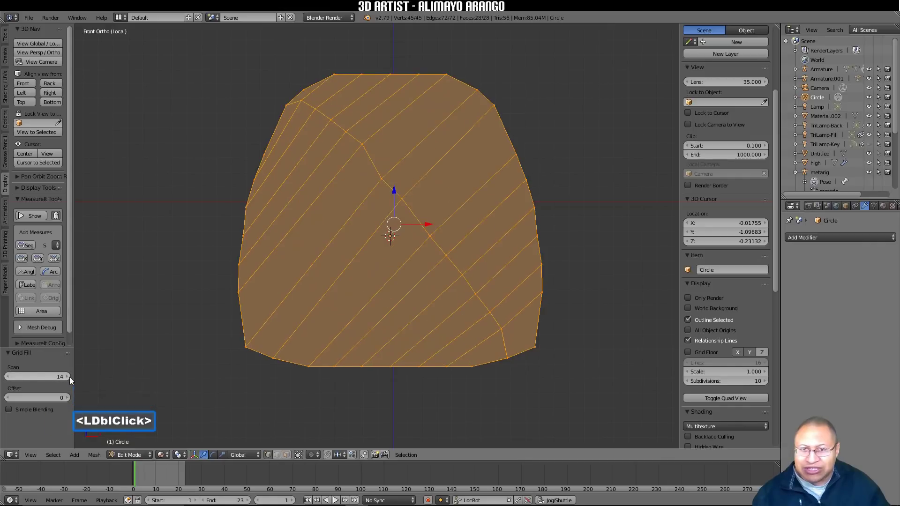
{"action": "left_click", "coordinate": [69, 397]}
{"action": "left_click", "coordinate": [69, 396]}
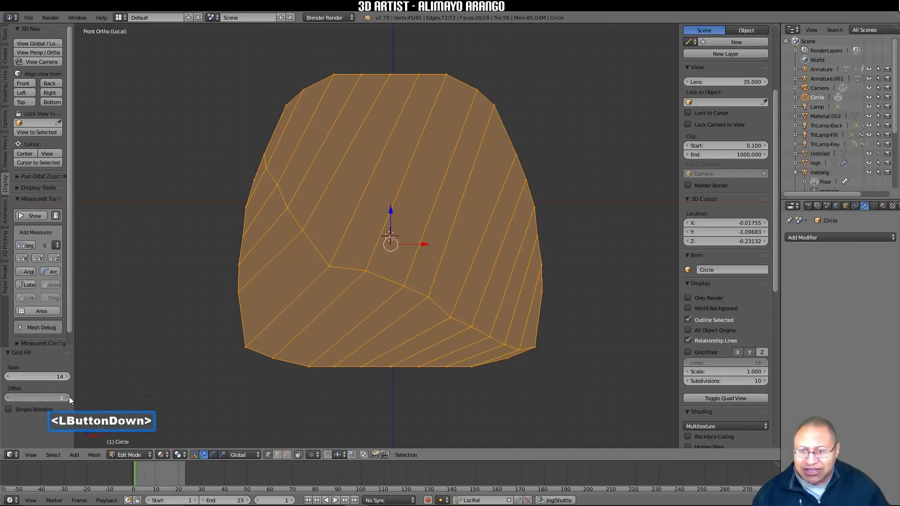
{"action": "left_click", "coordinate": [69, 397]}
{"action": "left_click", "coordinate": [69, 397]}
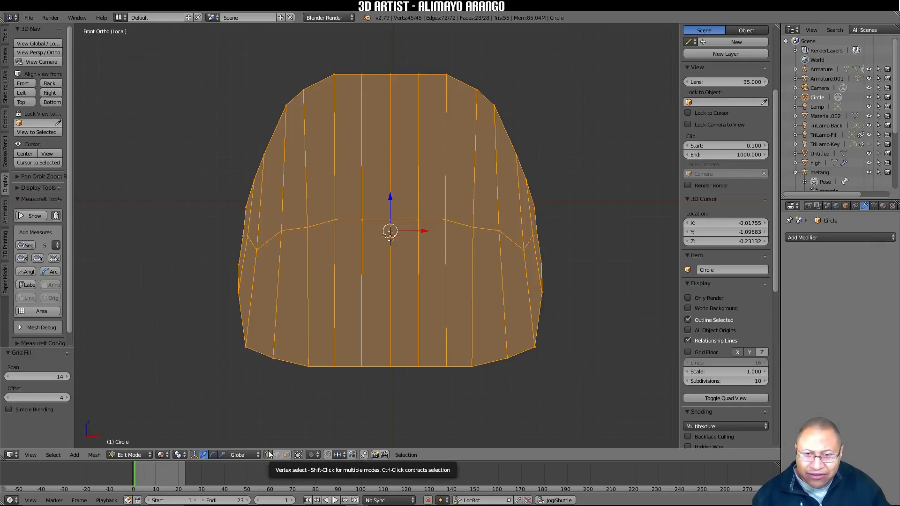
Step: Move the sagging vertex near the +X end of the middle edge row up about 0.112 along Z
{"action": "left_click", "coordinate": [524, 248]}
{"action": "left_click_drag", "start_coordinate": [521, 216], "coordinate": [520, 204]}
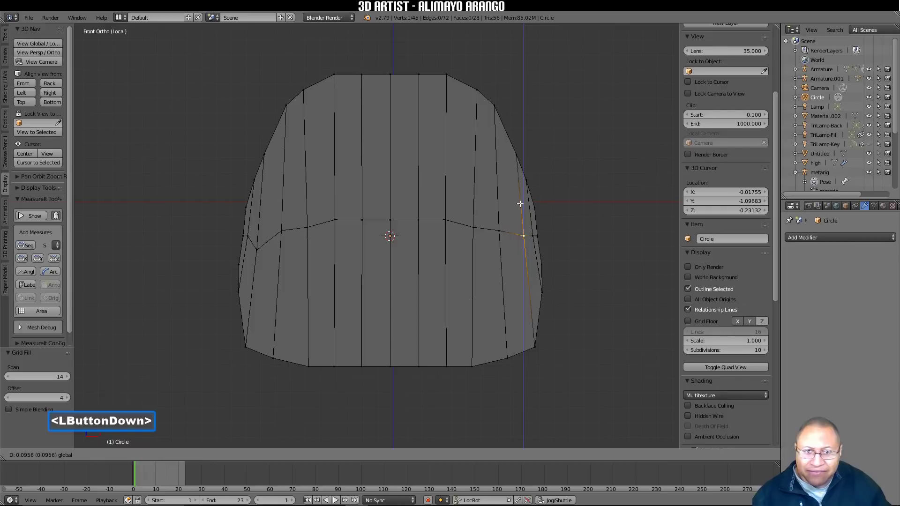
{"action": "left_click_drag", "start_coordinate": [520, 204], "coordinate": [521, 202]}
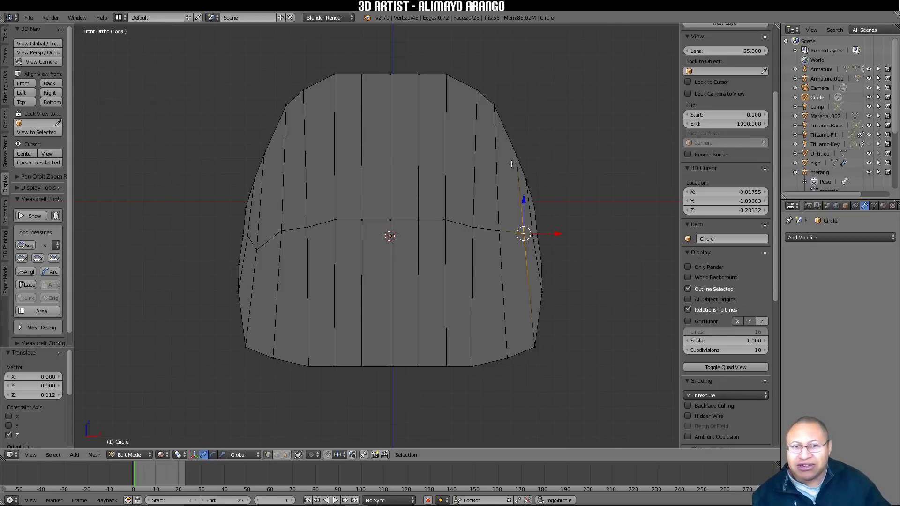
{"action": "left_click", "coordinate": [549, 159]}
{"action": "key", "text": "a"}
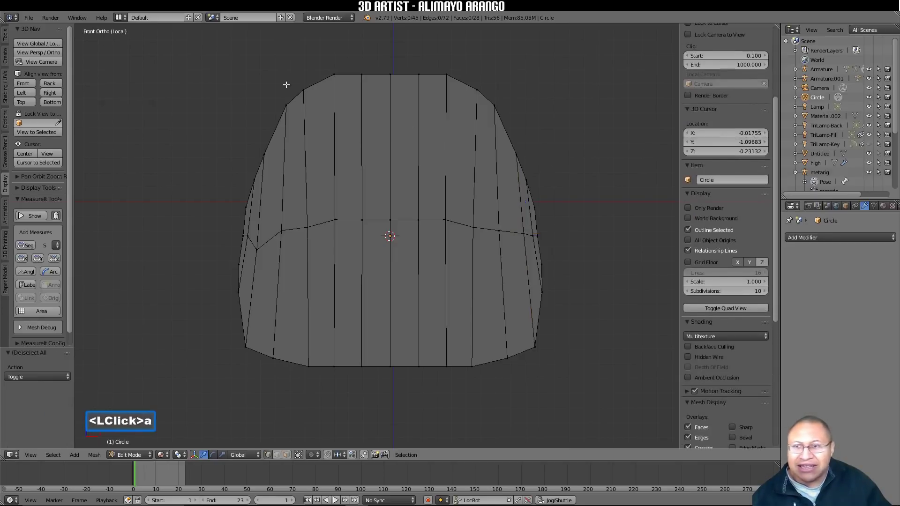
Step: Mirror the filled mouth mesh across the X axis with AutoMirror and clear the selection
{"action": "left_click", "coordinate": [3, 31]}
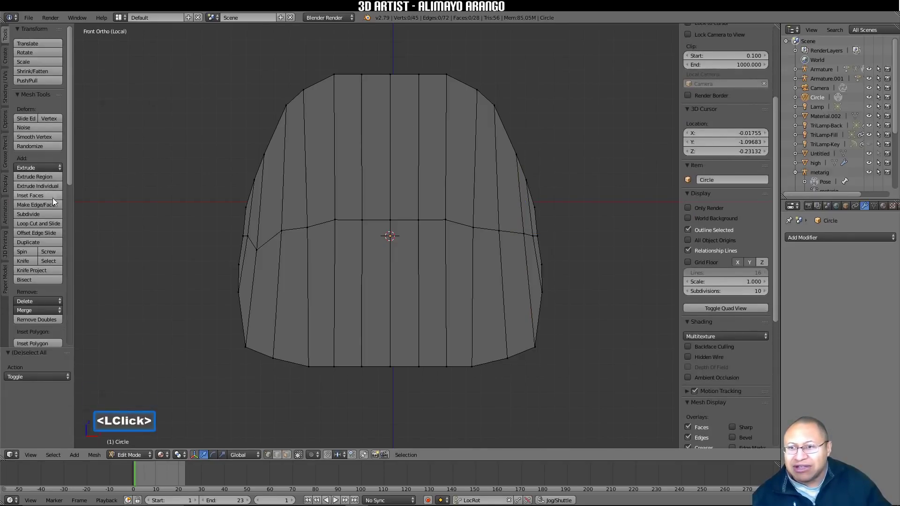
{"action": "scroll", "coordinate": [53, 199], "scroll_direction": "down", "scroll_amount": 5}
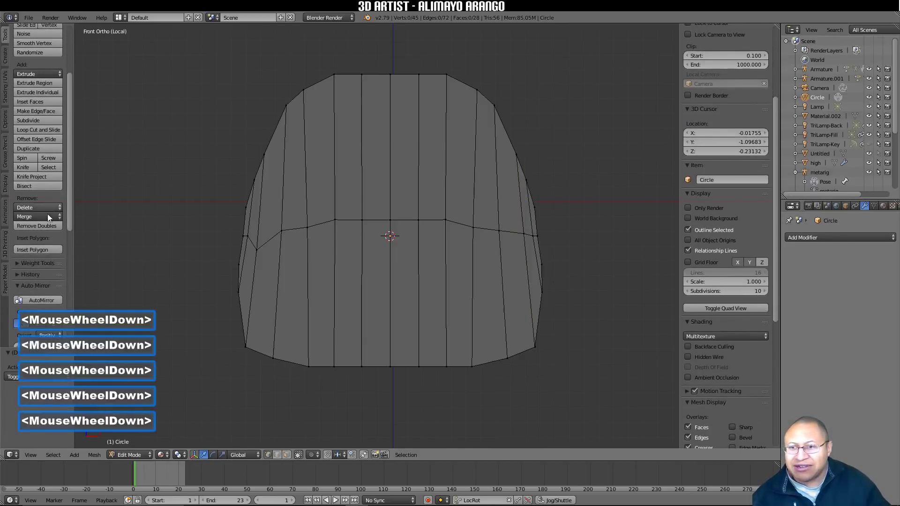
{"action": "left_click", "coordinate": [59, 301]}
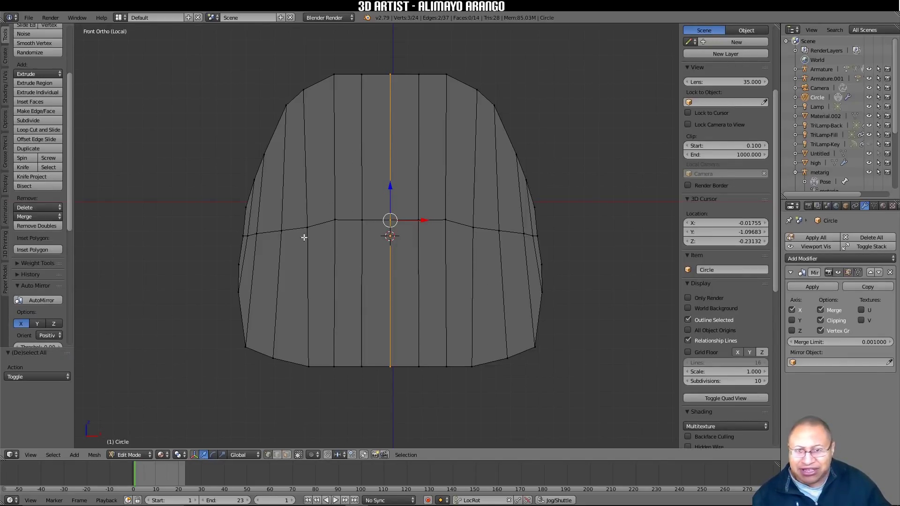
{"action": "scroll", "coordinate": [725, 281], "scroll_direction": "down", "scroll_amount": 5}
{"action": "key", "text": "a"}
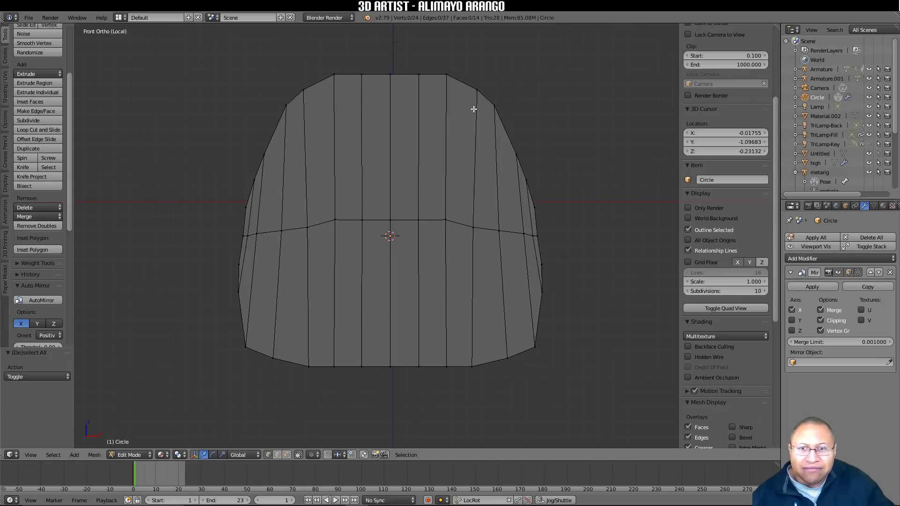
Step: Extrude the mouth's upper rim vertices, from the corner to the centre line, and move them about -0.036 along Y
{"action": "left_click", "coordinate": [283, 106]}
{"action": "left_click", "coordinate": [303, 91], "text": "shift"}
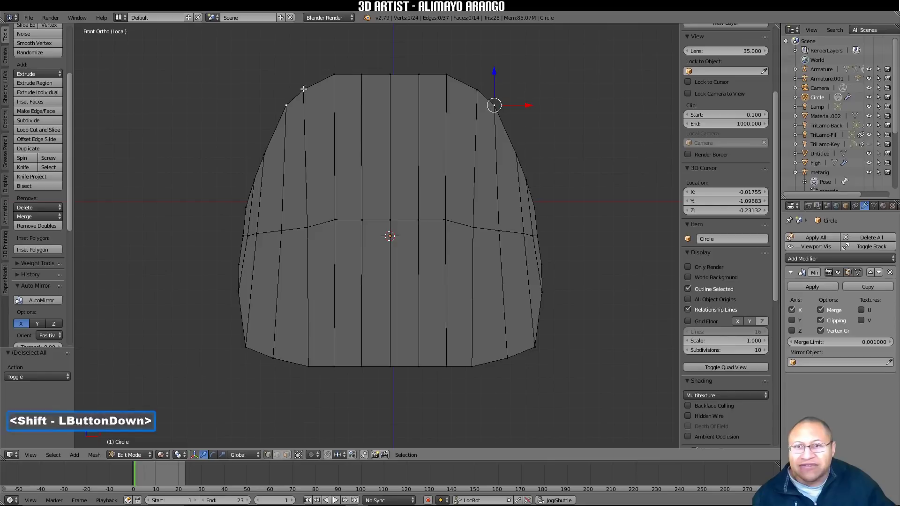
{"action": "left_click", "coordinate": [334, 75], "text": "shift"}
{"action": "left_click", "coordinate": [363, 75], "text": "shift"}
{"action": "left_click", "coordinate": [390, 75], "text": "shift"}
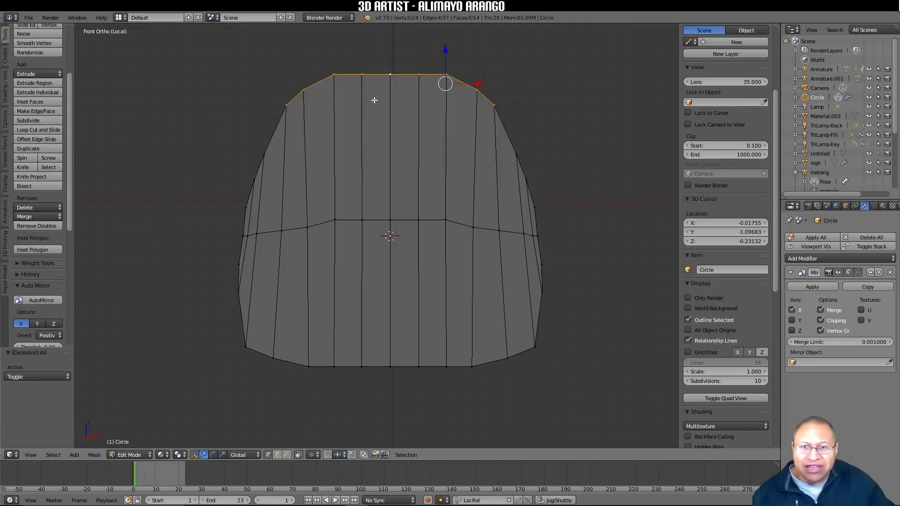
{"action": "middle_click_drag", "start_coordinate": [567, 157], "coordinate": [512, 171]}
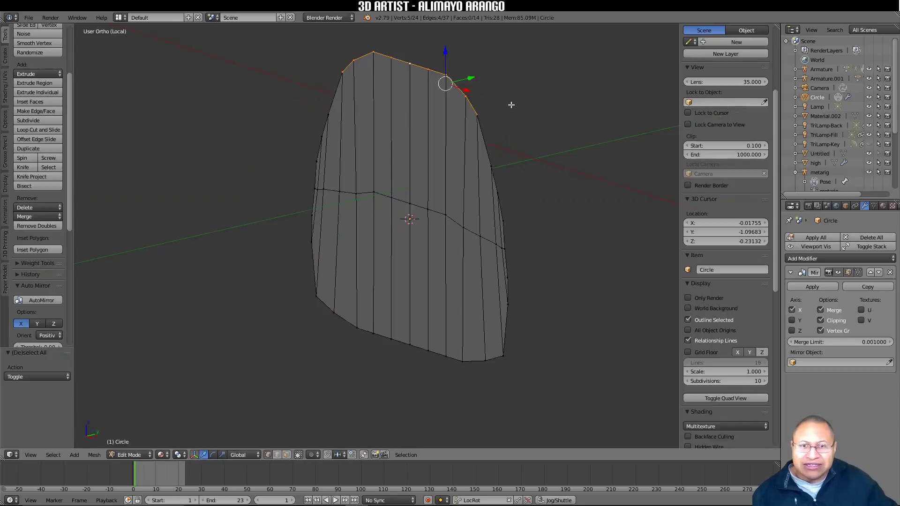
{"action": "key", "text": "e"}
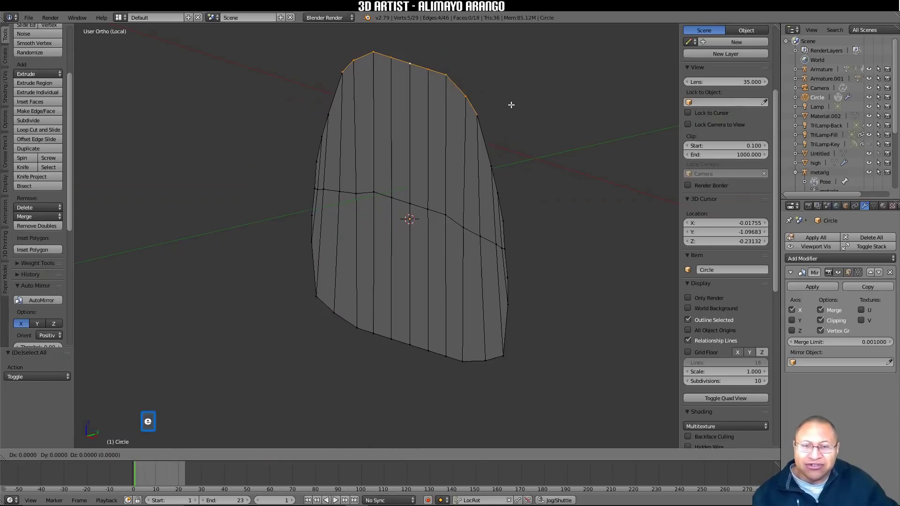
{"action": "right_click", "coordinate": [516, 101]}
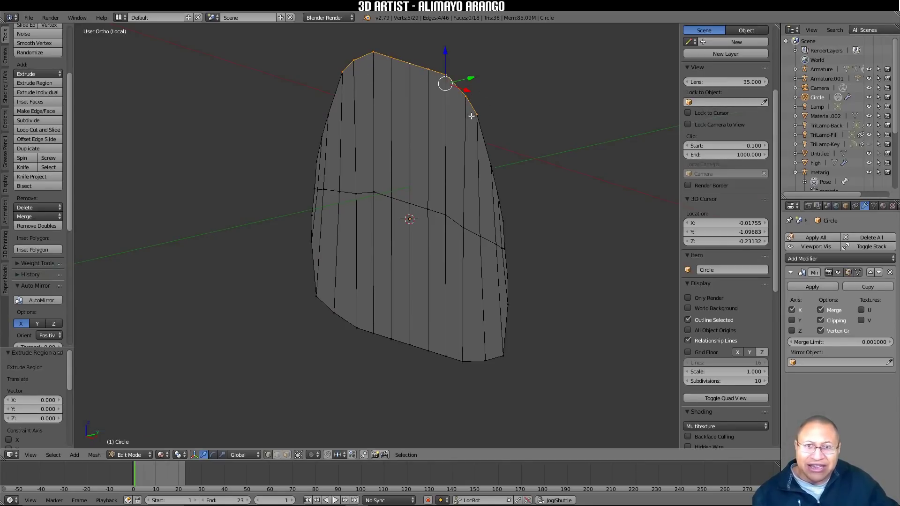
{"action": "left_click_drag", "start_coordinate": [471, 78], "coordinate": [468, 79]}
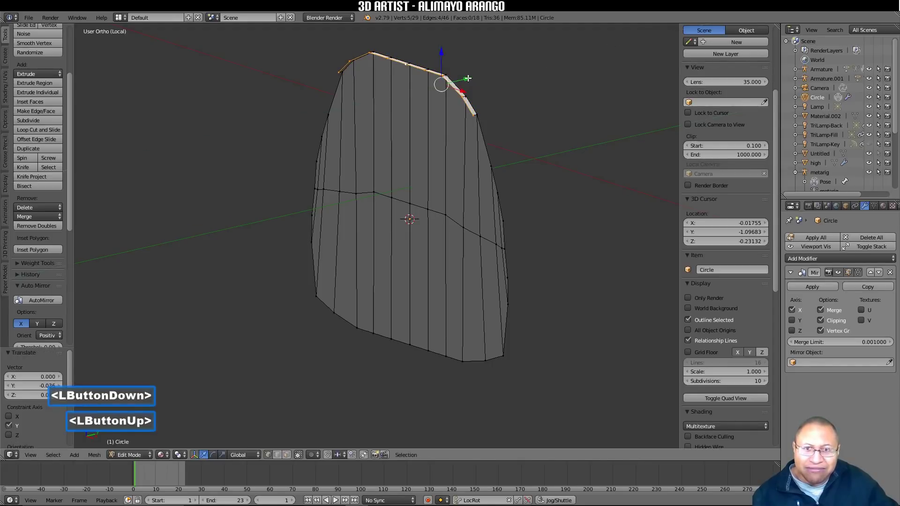
Step: Extrude the mouth's front upper rim edges again and move the new edges about -0.266 along Z
{"action": "middle_click_drag", "start_coordinate": [455, 121], "coordinate": [579, 121]}
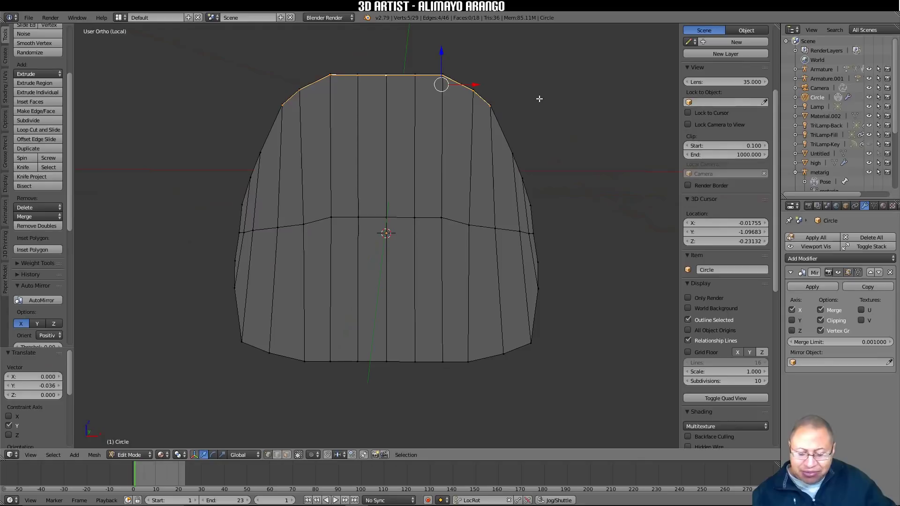
{"action": "key", "text": "e"}
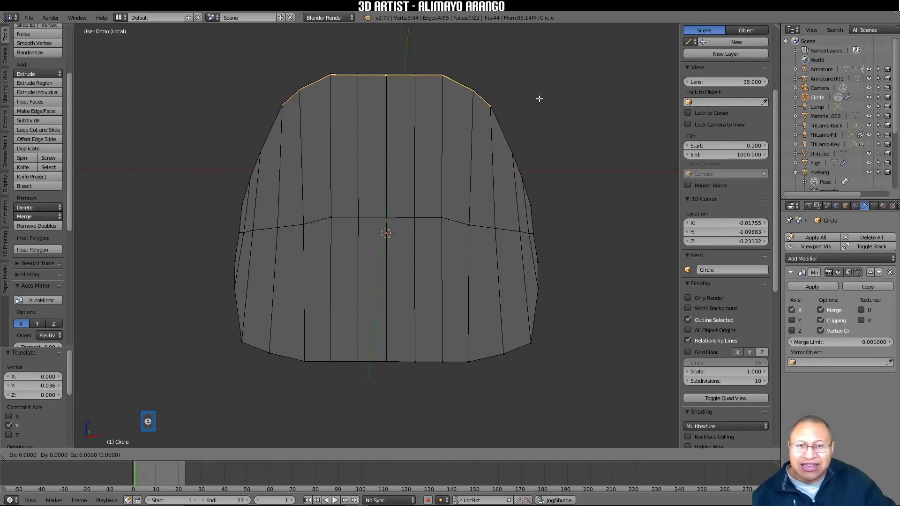
{"action": "right_click", "coordinate": [539, 97]}
{"action": "left_click_drag", "start_coordinate": [440, 55], "coordinate": [440, 94]}
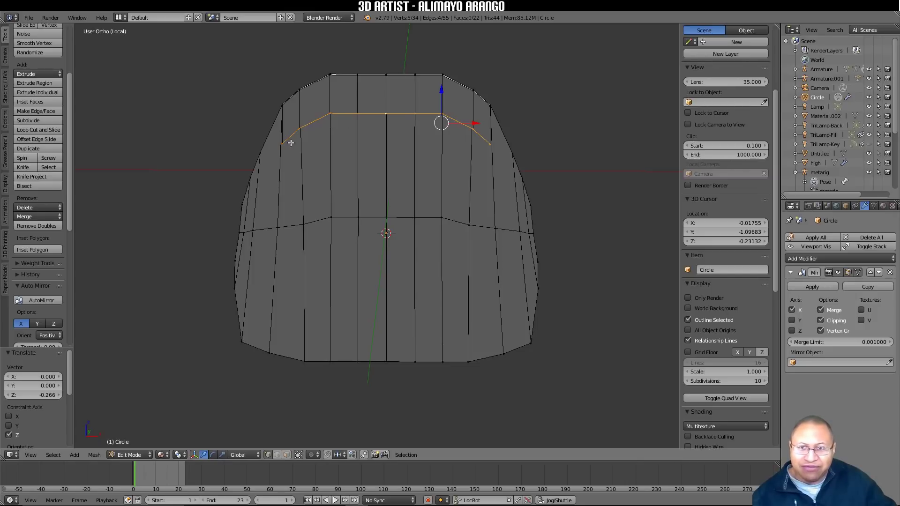
Step: Flatten the extruded teeth edge by scaling it to 0 along Z, move it about -0.068 along Z and clear the selection
{"action": "key", "text": "s"}
{"action": "key", "text": "z"}
{"action": "key", "text": "0"}
{"action": "left_click", "coordinate": [576, 140]}
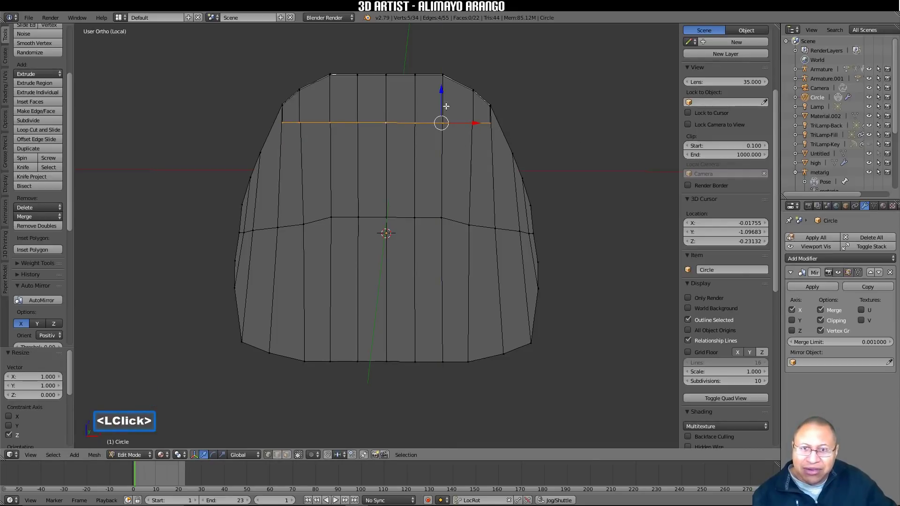
{"action": "left_click_drag", "start_coordinate": [440, 90], "coordinate": [441, 99]}
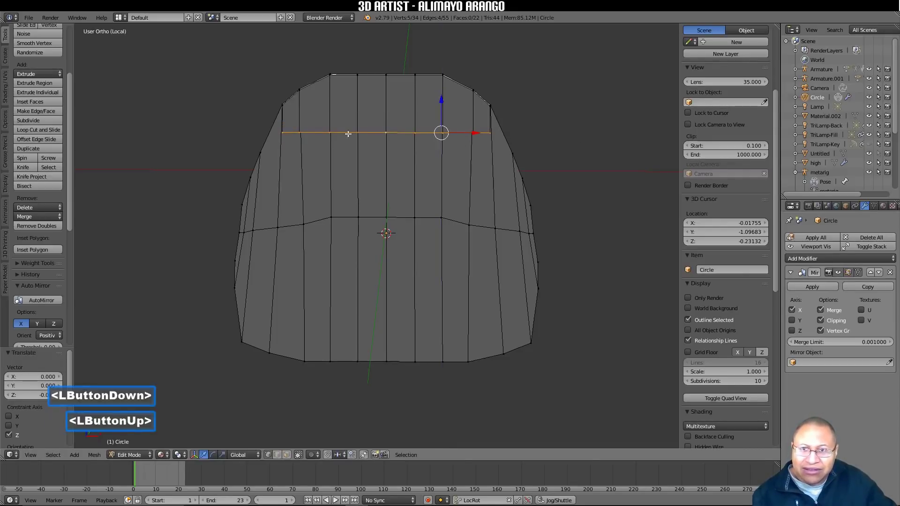
{"action": "mouse_move", "coordinate": [590, 161]}
{"action": "middle_mouse_down"}
{"action": "mouse_move", "coordinate": [504, 159]}
{"action": "mouse_move", "coordinate": [592, 162]}
{"action": "middle_mouse_up"}
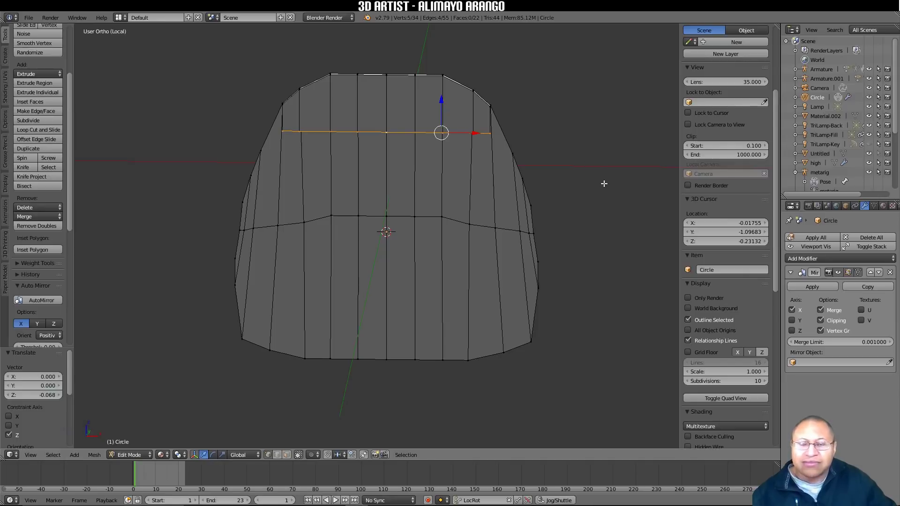
{"action": "key", "text": "a"}
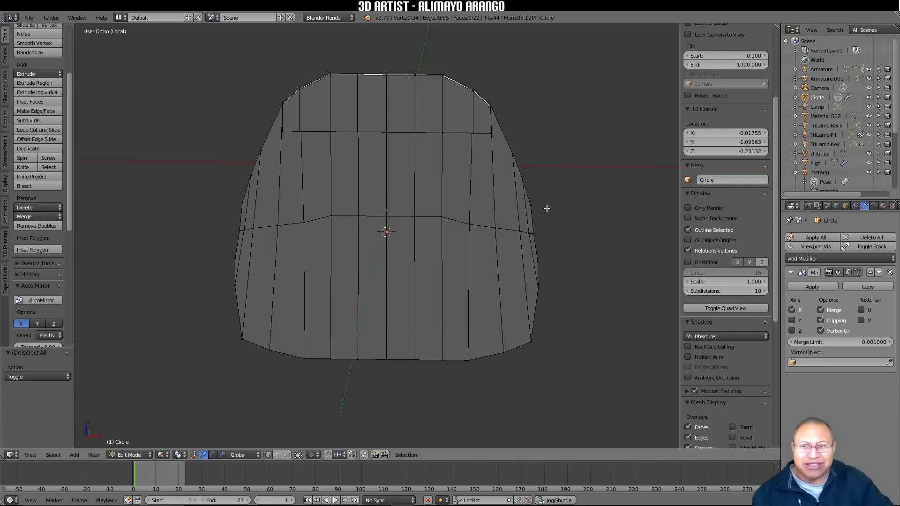
Step: Return the mouth mesh to Object Mode and leave local view to bring back the whole character
{"action": "left_click_drag", "start_coordinate": [71, 88], "coordinate": [70, 32]}
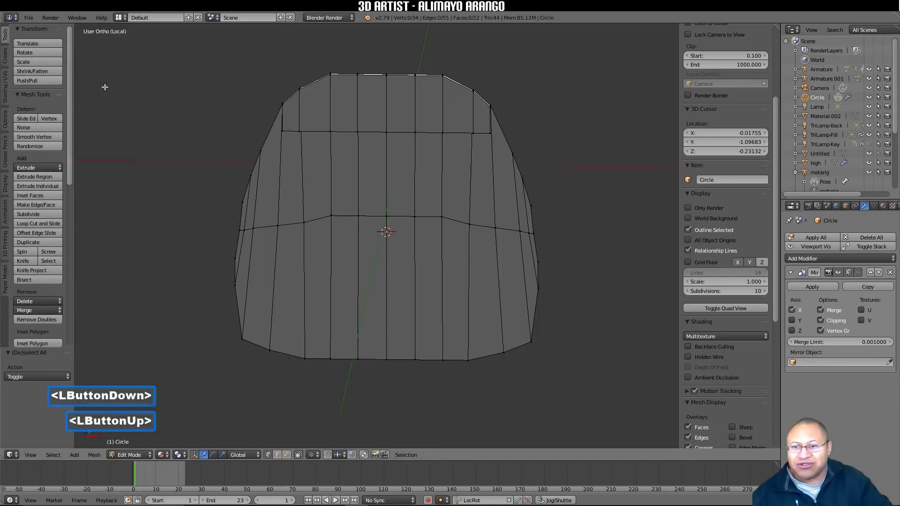
{"action": "left_click", "coordinate": [142, 454]}
{"action": "left_click", "coordinate": [140, 444]}
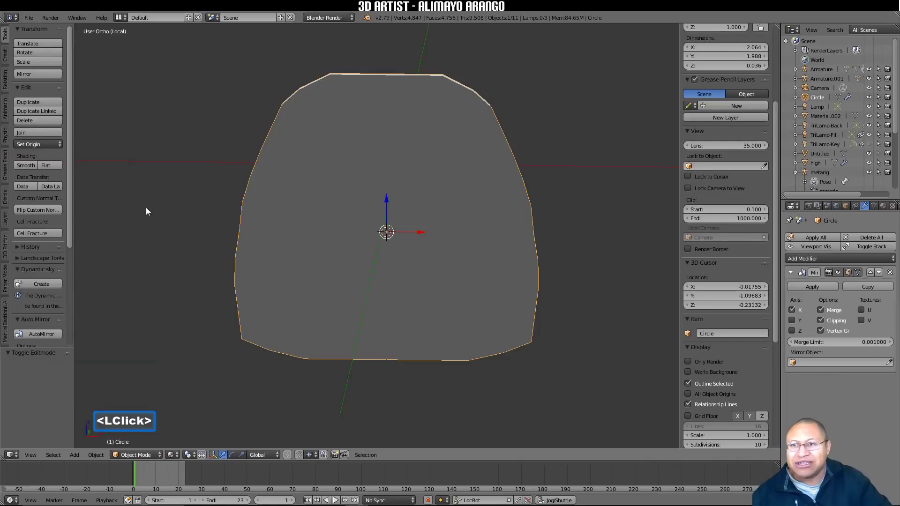
{"action": "left_click", "coordinate": [6, 195]}
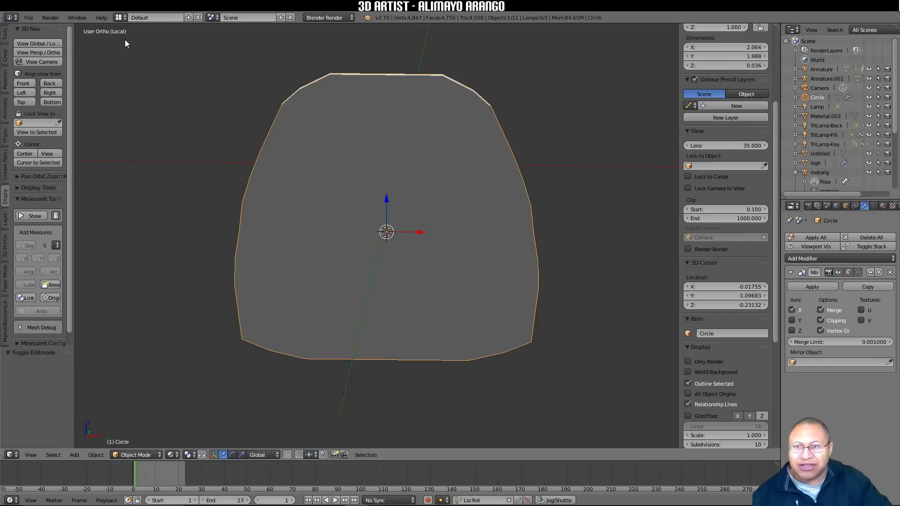
{"action": "left_click", "coordinate": [54, 43]}
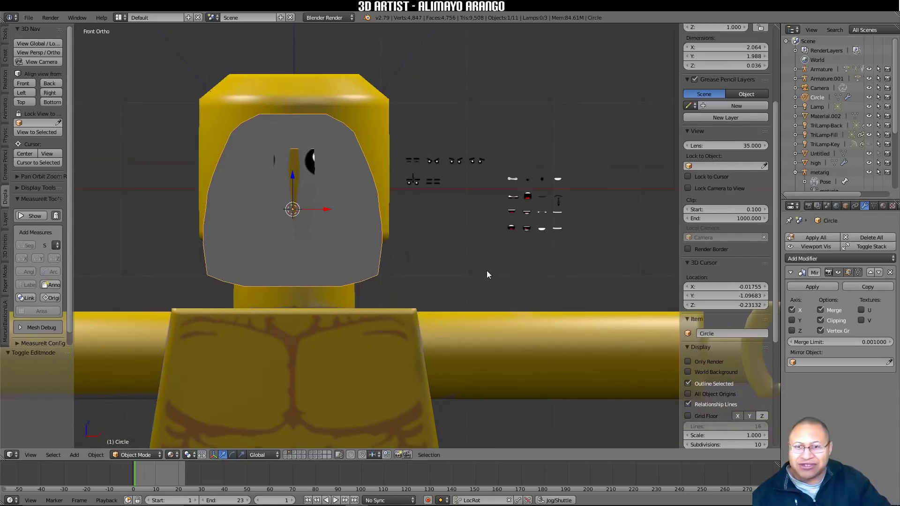
Step: Scale the mouth down uniformly to about 0.277 and widen it by about 1.57 along X to suit the face
{"action": "key", "text": "s"}
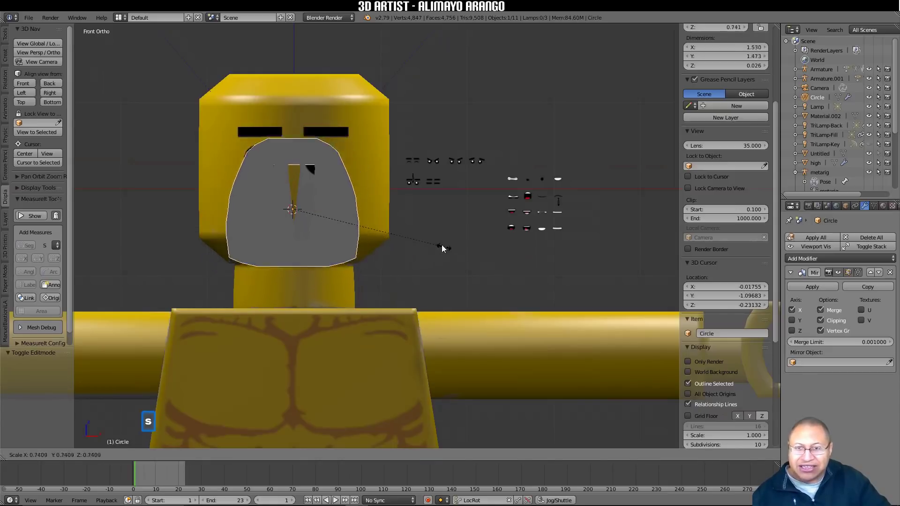
{"action": "left_click", "coordinate": [352, 218]}
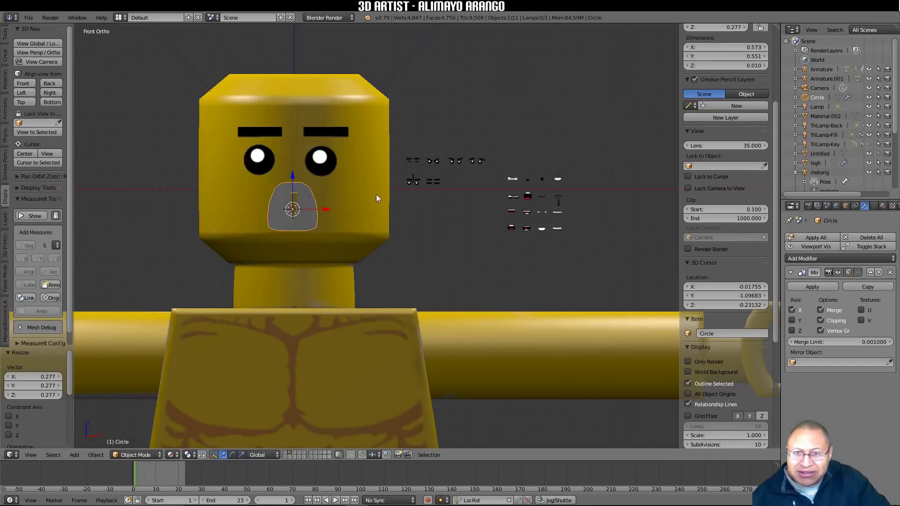
{"action": "key", "text": "s"}
{"action": "key", "text": "x"}
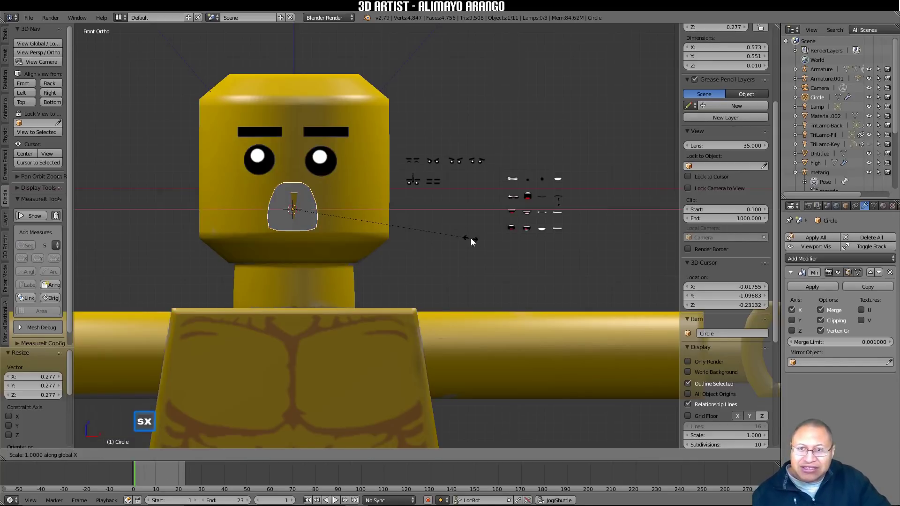
{"action": "left_click", "coordinate": [571, 260]}
{"action": "middle_click_drag", "start_coordinate": [572, 260], "coordinate": [403, 243]}
{"action": "middle_click_drag", "start_coordinate": [309, 229], "coordinate": [373, 302]}
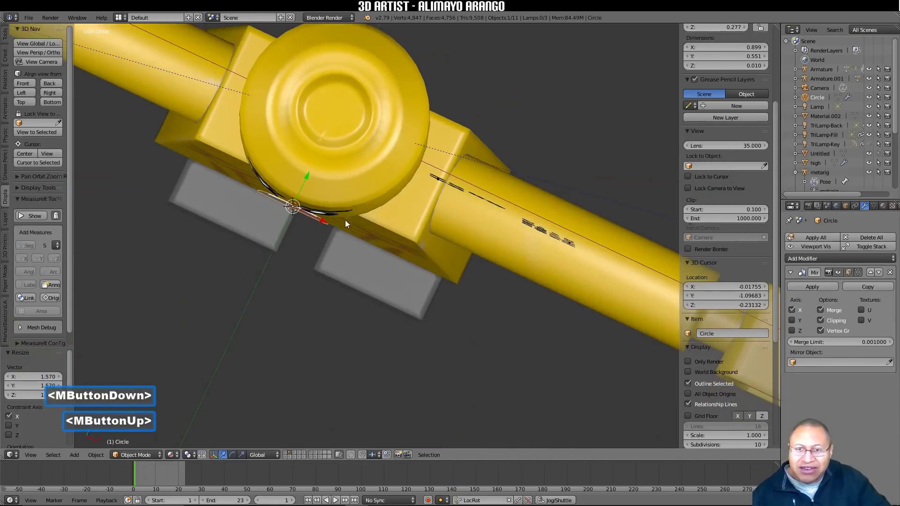
{"action": "middle_click_drag", "start_coordinate": [334, 234], "coordinate": [365, 183]}
{"action": "middle_click_drag", "start_coordinate": [359, 225], "coordinate": [375, 181]}
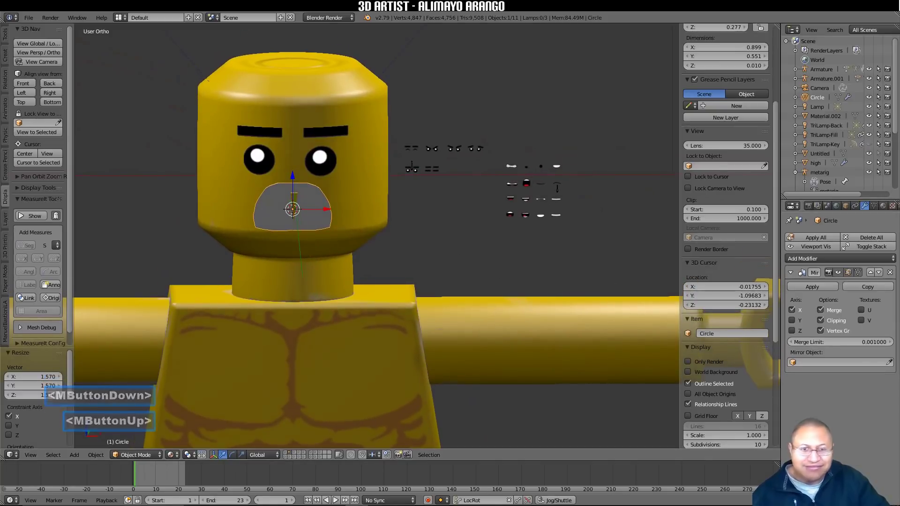
Step: Enable snapping with Face as the snap element and turn on projection of individual elements onto other objects' surfaces
{"action": "left_click", "coordinate": [840, 296]}
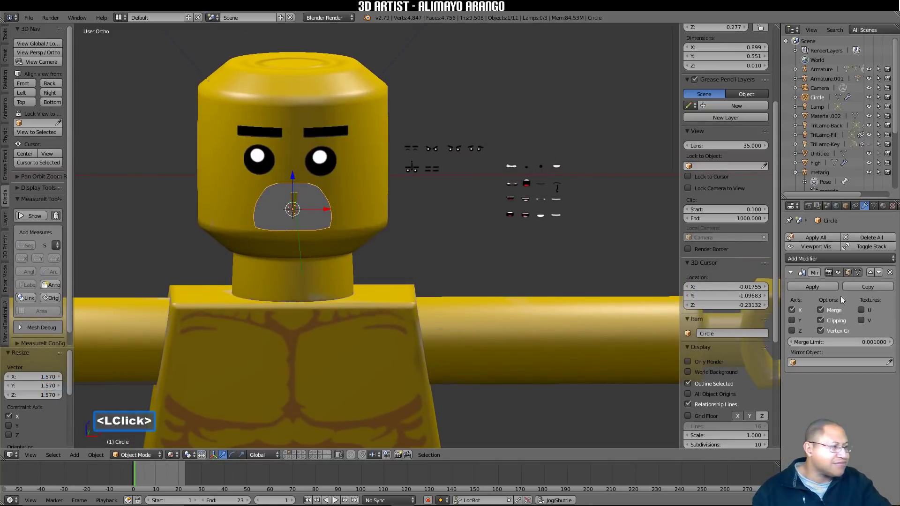
{"action": "left_click", "coordinate": [587, 249]}
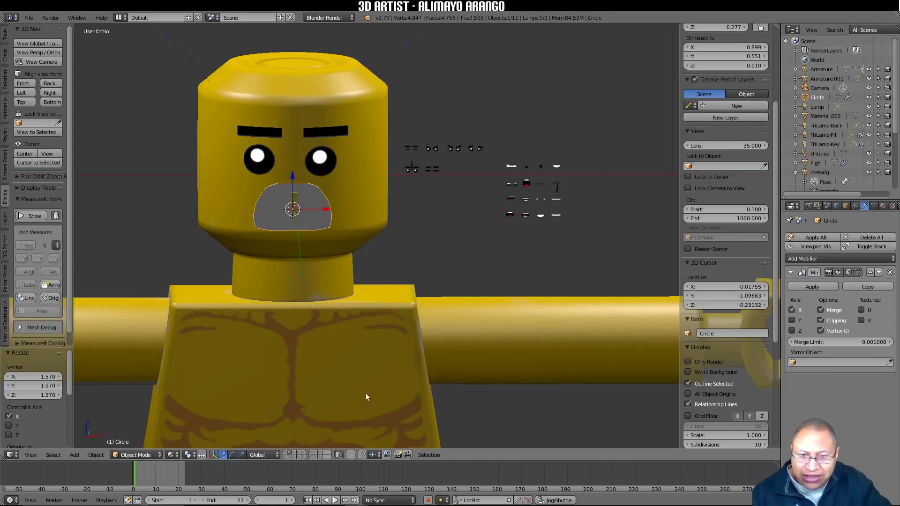
{"action": "left_click", "coordinate": [362, 455]}
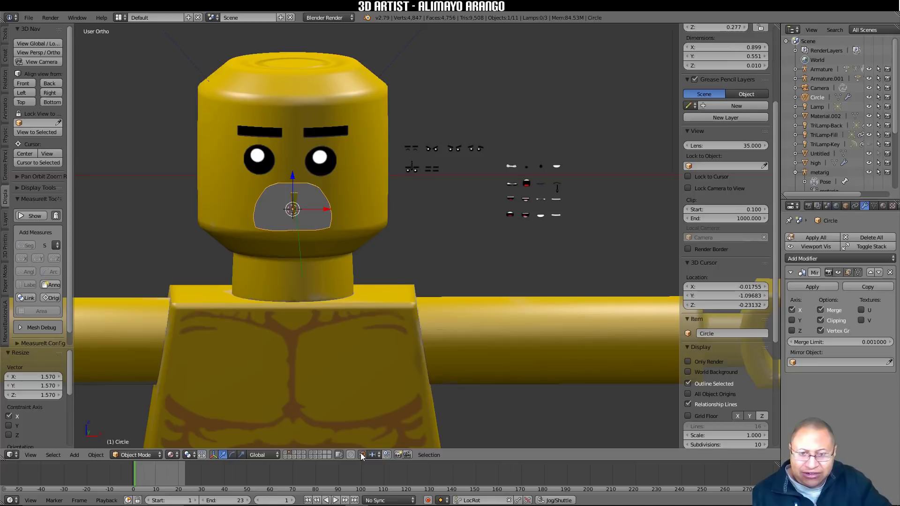
{"action": "left_click", "coordinate": [378, 455]}
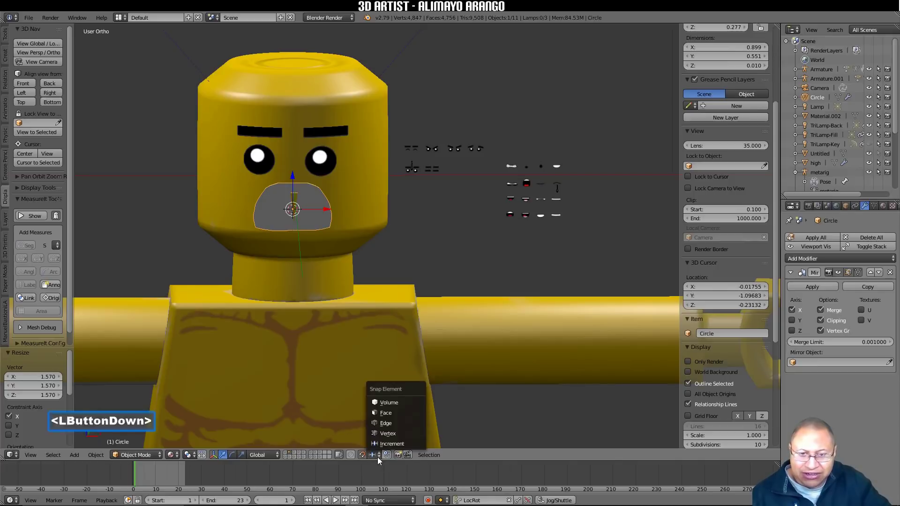
{"action": "left_click", "coordinate": [410, 413]}
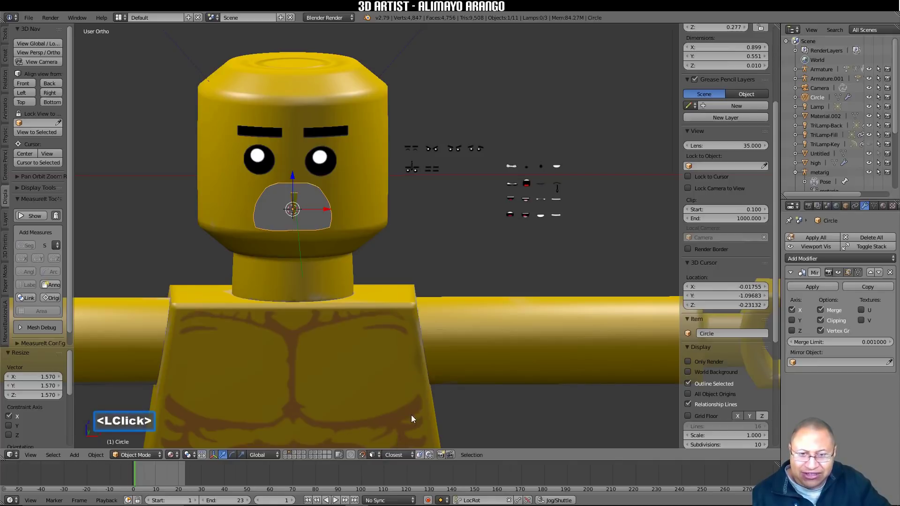
{"action": "left_click", "coordinate": [429, 455]}
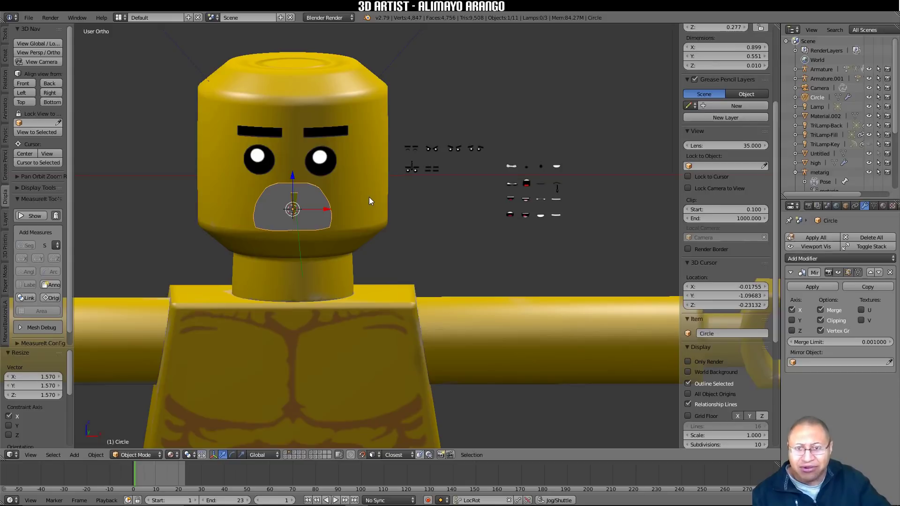
Step: Select the whole mouth mesh in Edit Mode and project it onto the head's surface with a zero-distance move
{"action": "left_click", "coordinate": [146, 455]}
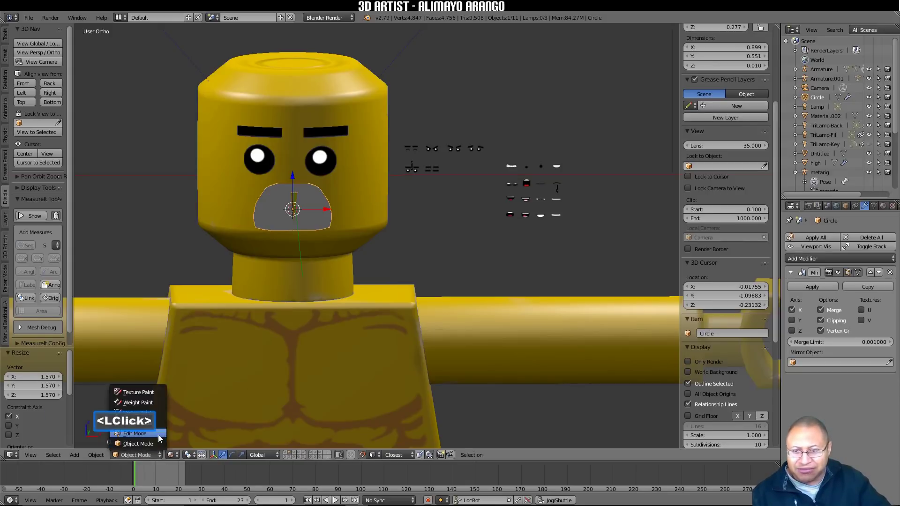
{"action": "left_click", "coordinate": [135, 434]}
{"action": "key", "text": "a"}
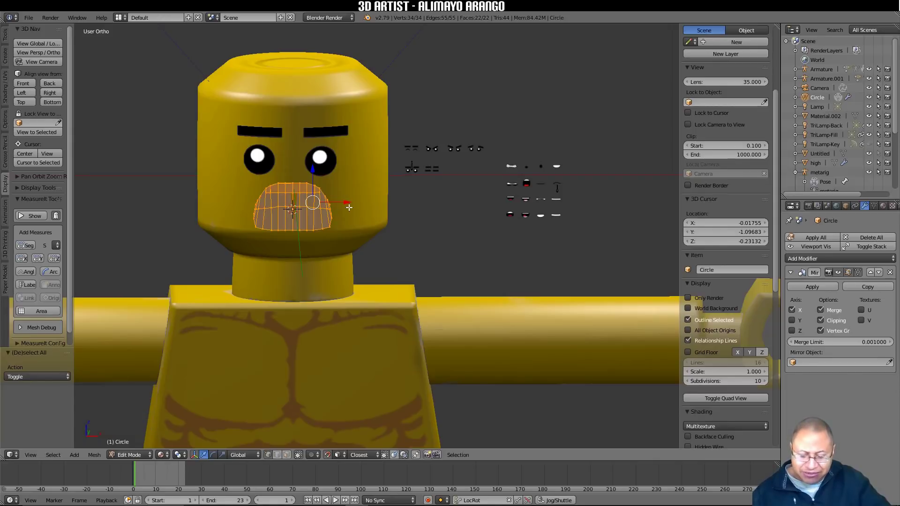
{"action": "key", "text": "g"}
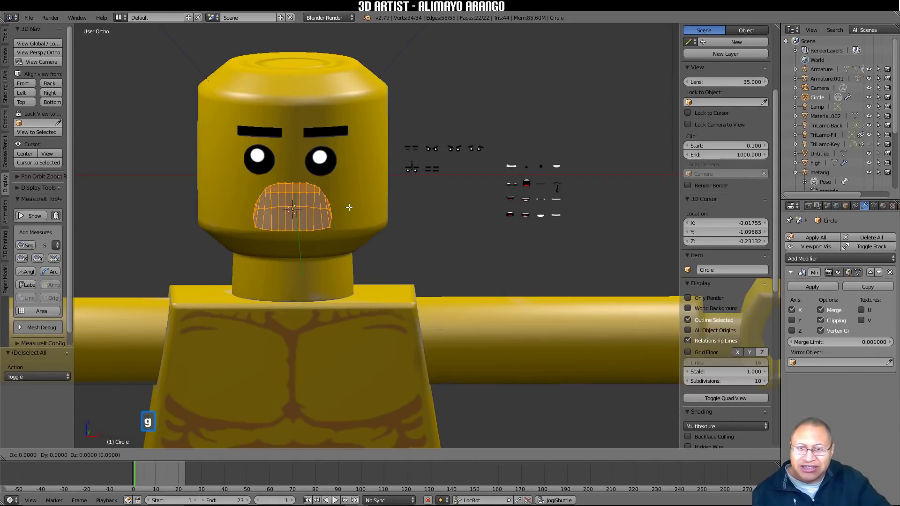
{"action": "left_click", "coordinate": [349, 207]}
{"action": "middle_click_drag", "start_coordinate": [293, 202], "coordinate": [265, 205]}
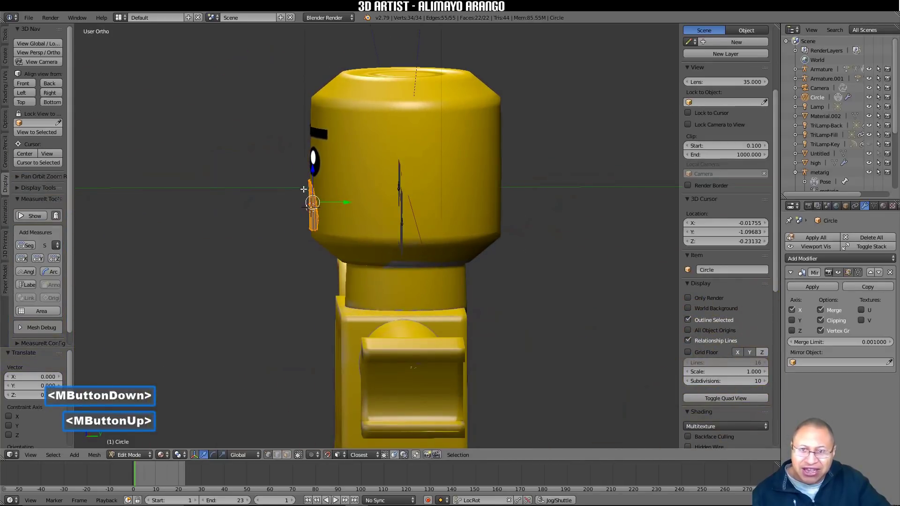
{"action": "middle_click_drag", "start_coordinate": [300, 203], "coordinate": [351, 251]}
{"action": "middle_click_drag", "start_coordinate": [351, 251], "coordinate": [342, 154]}
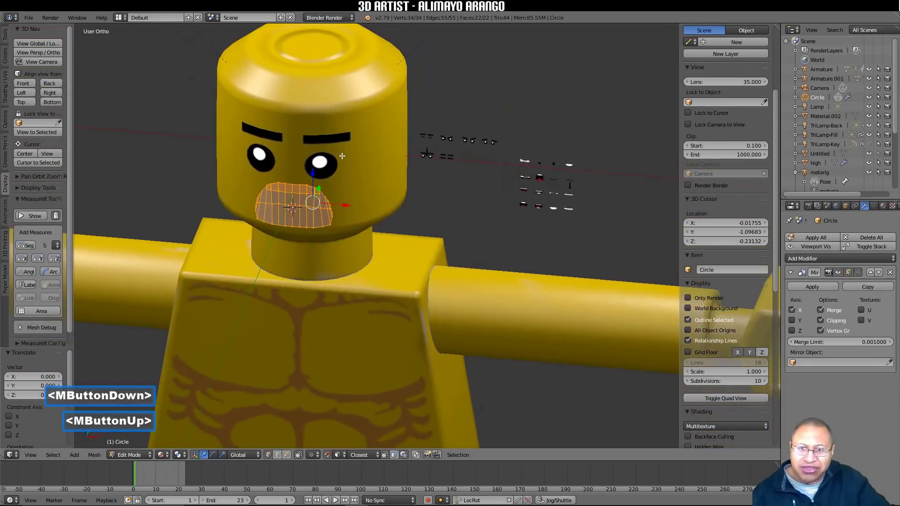
{"action": "middle_click_drag", "start_coordinate": [363, 199], "coordinate": [380, 200]}
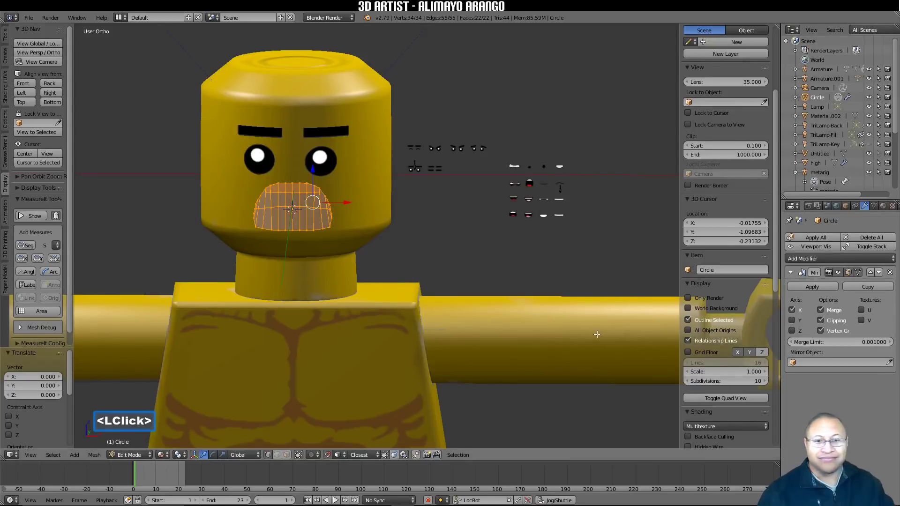
{"action": "left_click", "coordinate": [617, 267]}
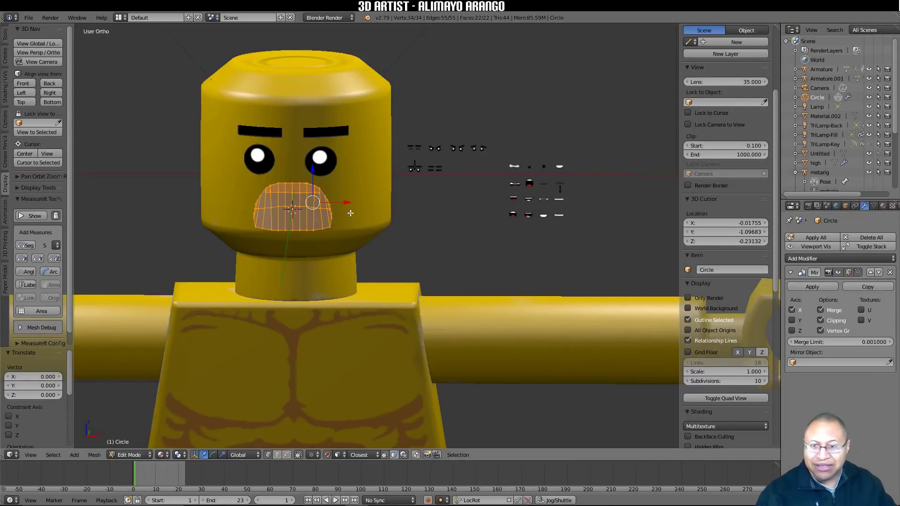
Step: Turn off snapping in Object Mode and return the mouth mesh to Edit Mode
{"action": "left_click", "coordinate": [146, 458]}
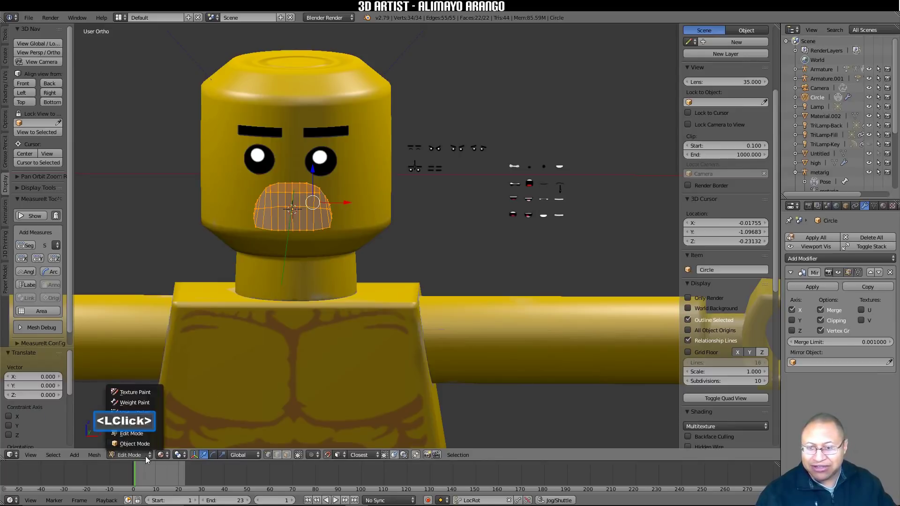
{"action": "left_click", "coordinate": [154, 447]}
{"action": "left_click", "coordinate": [362, 455]}
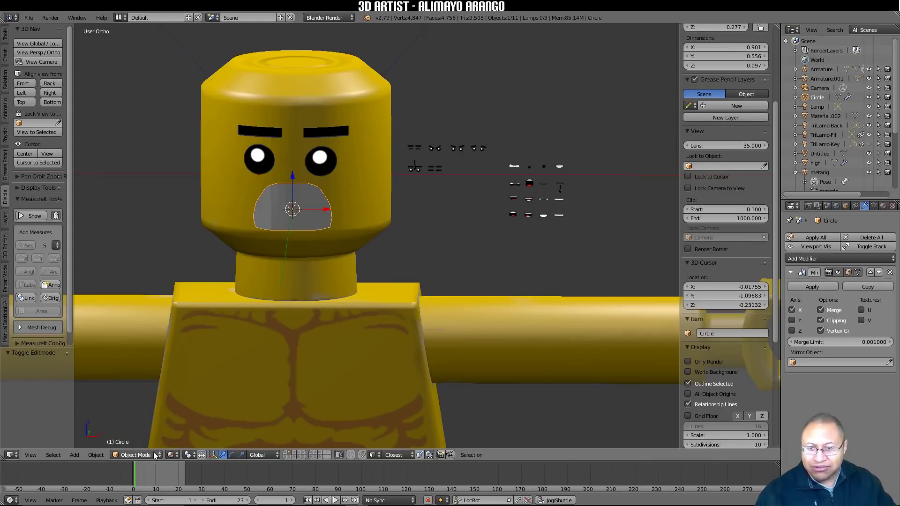
{"action": "left_click", "coordinate": [138, 454]}
{"action": "left_click", "coordinate": [153, 436]}
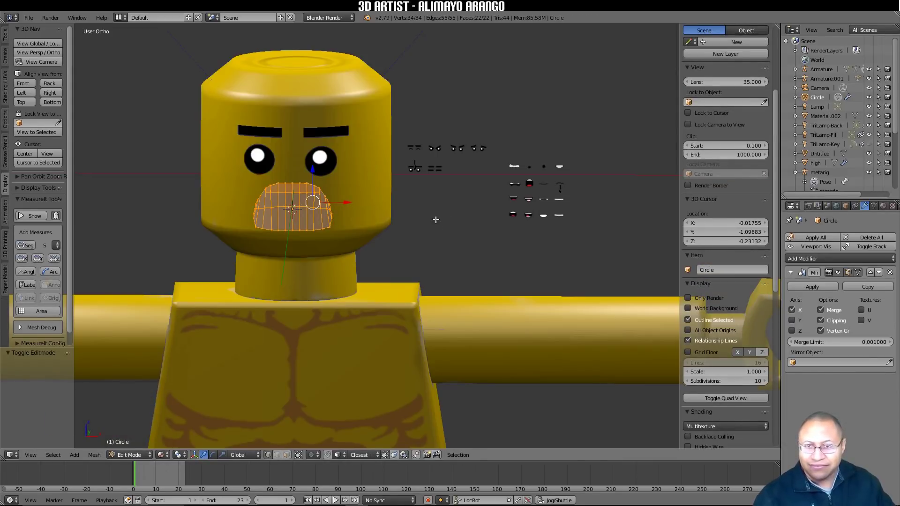
Step: Switch the mouth mesh to face selection and deselect all of its geometry
{"action": "scroll", "coordinate": [335, 222], "scroll_direction": "up", "scroll_amount": 2}
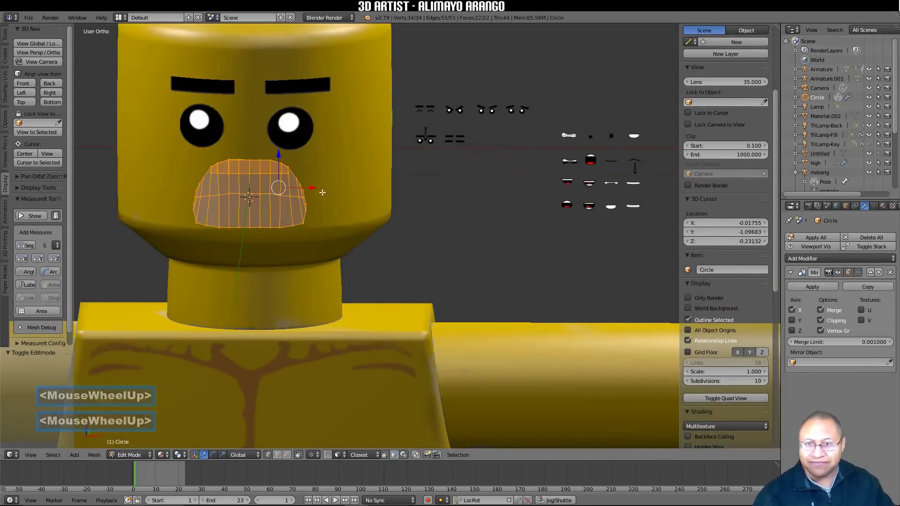
{"action": "left_click", "coordinate": [286, 455]}
{"action": "mouse_move", "coordinate": [337, 207]}
{"action": "middle_mouse_down"}
{"action": "mouse_move", "coordinate": [349, 209]}
{"action": "mouse_move", "coordinate": [338, 208]}
{"action": "middle_mouse_up"}
{"action": "key", "text": "a"}
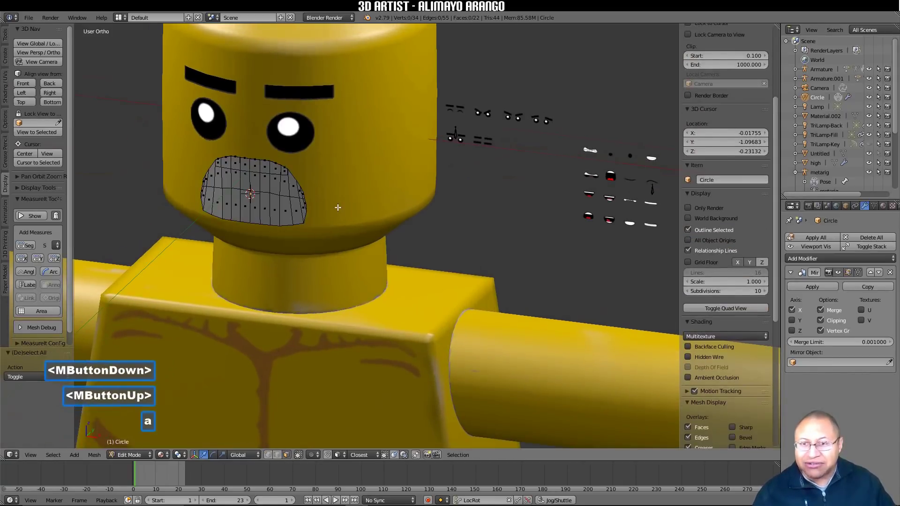
{"action": "scroll", "coordinate": [340, 207], "scroll_direction": "up", "scroll_amount": 3}
{"action": "middle_click_drag", "start_coordinate": [265, 160], "coordinate": [404, 250], "text": "shift"}
{"action": "scroll", "coordinate": [403, 248], "scroll_direction": "up", "scroll_amount": 4}
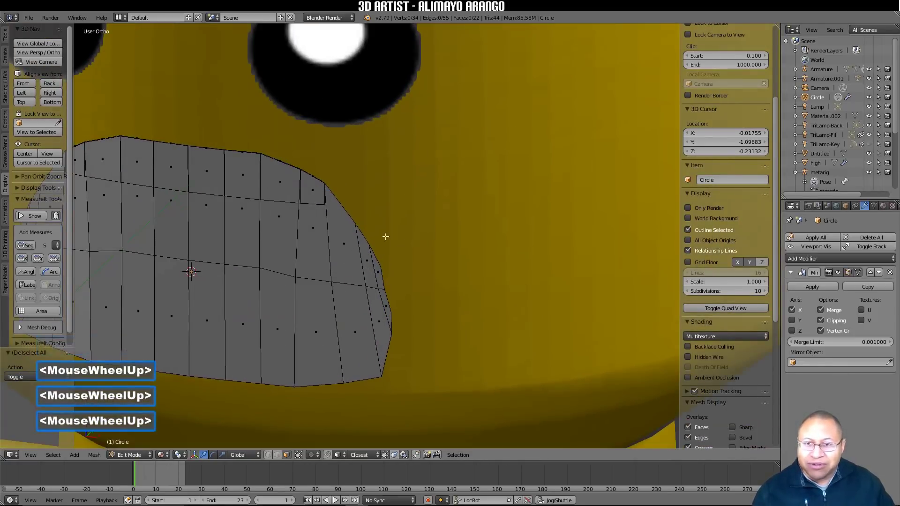
{"action": "left_click", "coordinate": [311, 191]}
{"action": "left_click", "coordinate": [283, 184], "text": "shift"}
{"action": "left_click", "coordinate": [245, 179], "text": "shift"}
{"action": "left_click", "coordinate": [243, 188]}
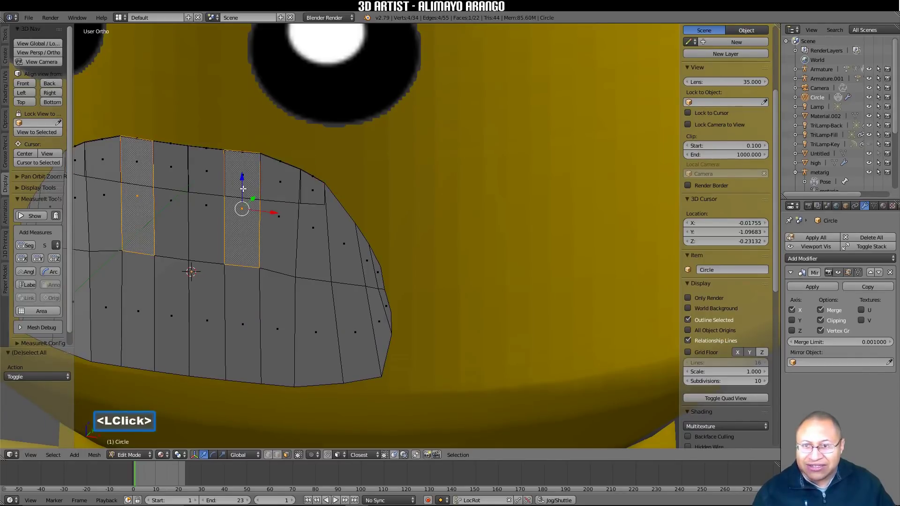
{"action": "left_click", "coordinate": [277, 186]}
{"action": "left_click", "coordinate": [237, 182], "text": "shift"}
{"action": "left_click", "coordinate": [221, 184], "text": "shift"}
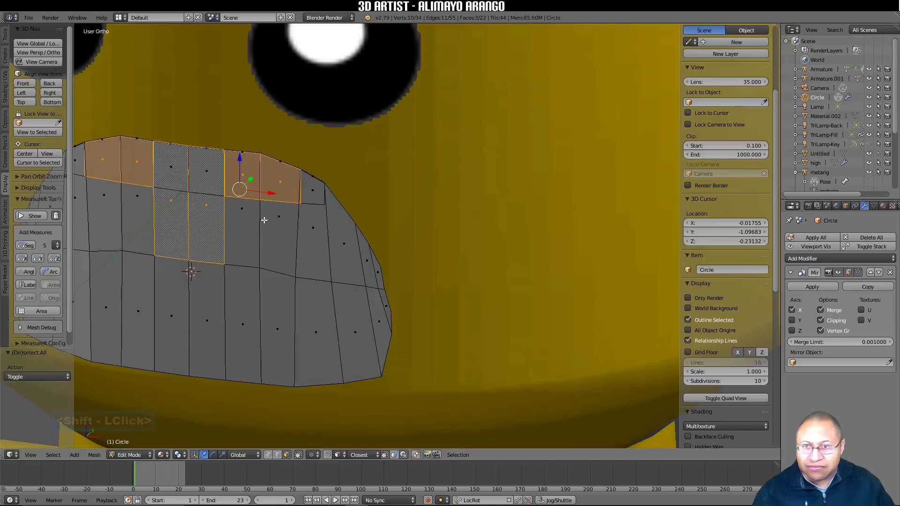
Step: In edge selection, select the lower edge path of the teeth strip and pull it forward about 0.023 along Y
{"action": "left_click", "coordinate": [276, 455]}
{"action": "left_click", "coordinate": [310, 206]}
{"action": "left_click", "coordinate": [279, 199], "text": "shift"}
{"action": "left_click", "coordinate": [243, 195], "text": "shift"}
{"action": "left_click", "coordinate": [206, 191], "text": "shift"}
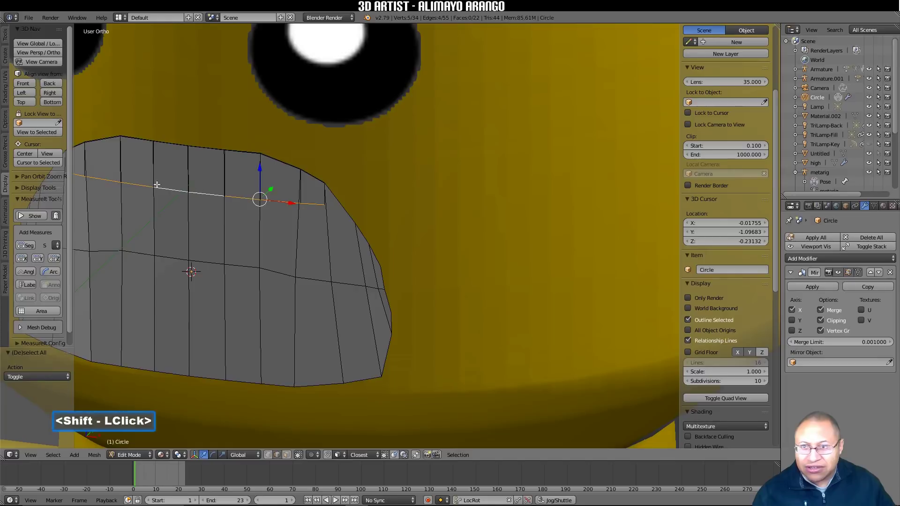
{"action": "middle_click_drag", "start_coordinate": [199, 195], "coordinate": [185, 208]}
{"action": "left_click_drag", "start_coordinate": [280, 187], "coordinate": [272, 189]}
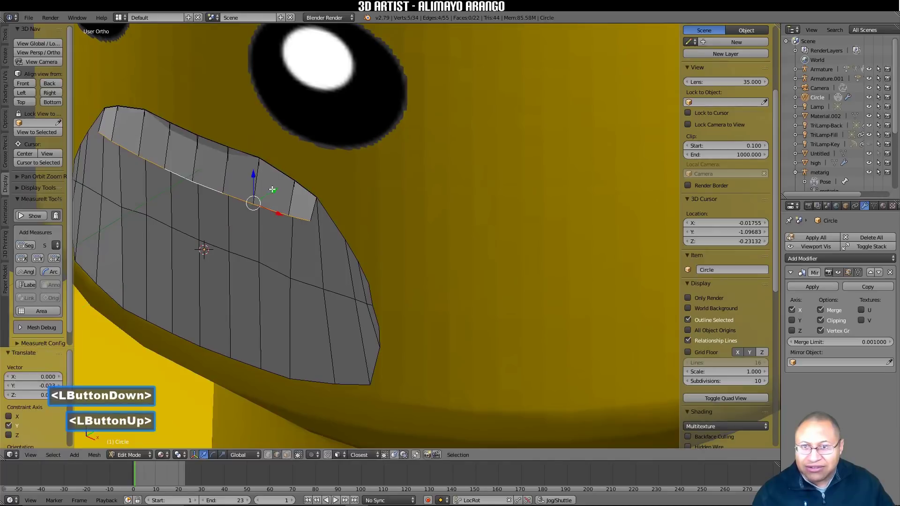
Step: Select the upper edge path of the teeth strip and nudge it along Y, starting with a shift of about 0.005
{"action": "middle_click_drag", "start_coordinate": [323, 209], "coordinate": [293, 187]}
{"action": "left_click", "coordinate": [289, 191]}
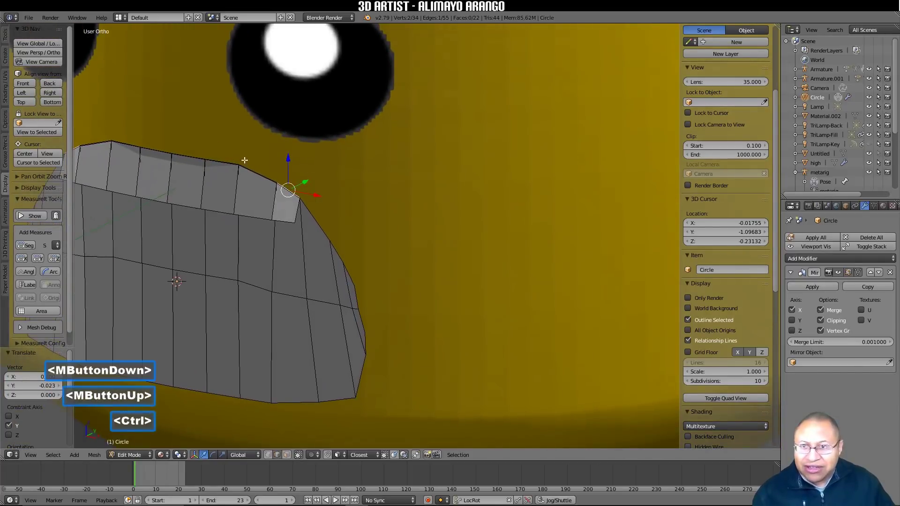
{"action": "left_click", "coordinate": [189, 156], "text": "ctrl"}
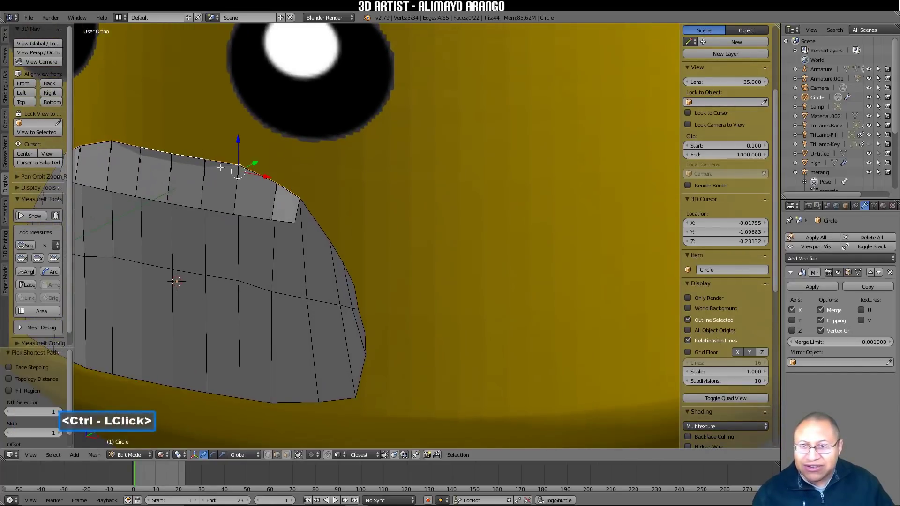
{"action": "middle_click_drag", "start_coordinate": [285, 180], "coordinate": [267, 176]}
{"action": "mouse_move", "coordinate": [265, 169]}
{"action": "left_mouse_down"}
{"action": "mouse_move", "coordinate": [255, 169]}
{"action": "mouse_move", "coordinate": [269, 169]}
{"action": "left_mouse_up"}
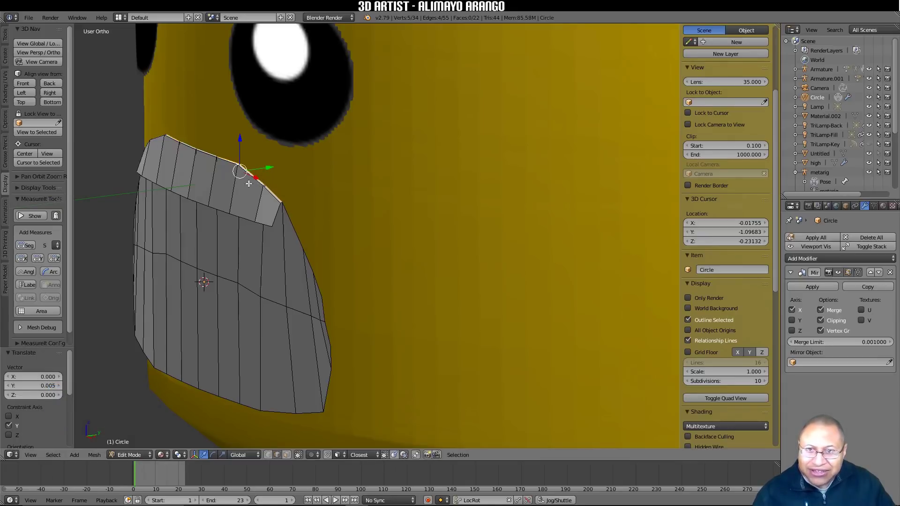
{"action": "left_click", "coordinate": [276, 199]}
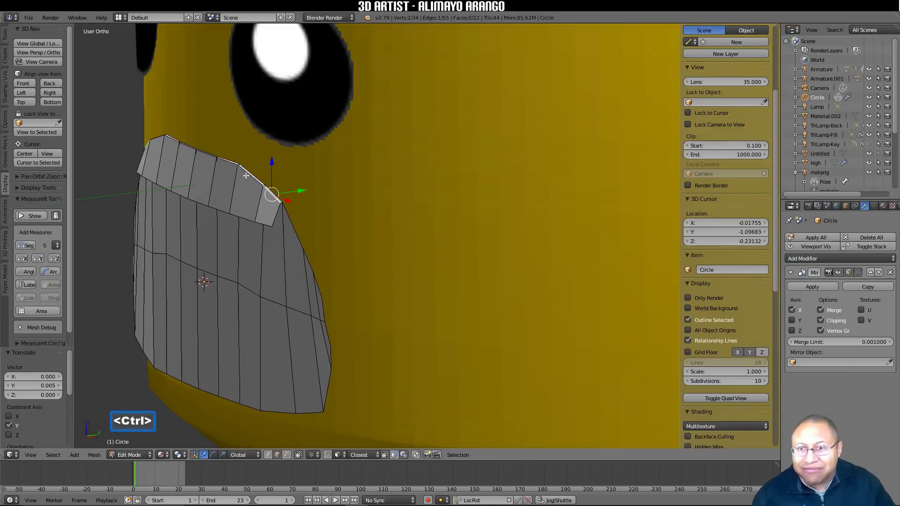
{"action": "left_click", "coordinate": [231, 162], "text": "ctrl"}
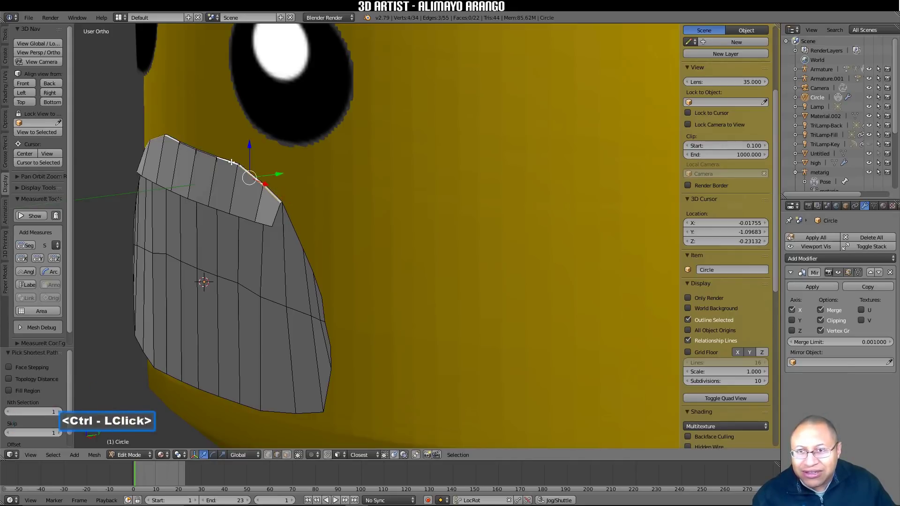
{"action": "left_click_drag", "start_coordinate": [277, 173], "coordinate": [276, 175]}
Step: Reselect the lower edge path of the teeth strip and move it back toward the head by about 0.016 along Y
{"action": "middle_click_drag", "start_coordinate": [257, 200], "coordinate": [321, 209]}
{"action": "left_click", "coordinate": [278, 219]}
{"action": "left_click", "coordinate": [197, 212], "text": "ctrl"}
{"action": "middle_click_drag", "start_coordinate": [197, 212], "coordinate": [197, 209]}
{"action": "left_click_drag", "start_coordinate": [262, 217], "coordinate": [265, 219]}
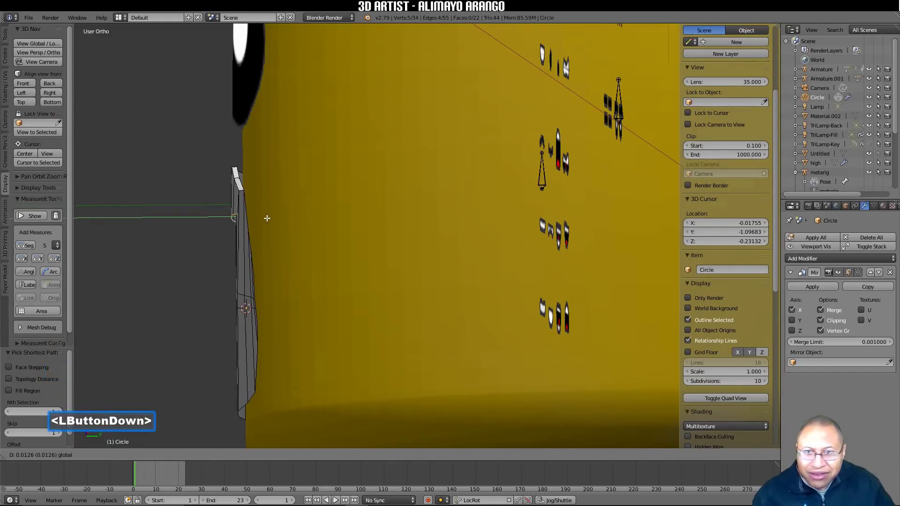
{"action": "left_click_drag", "start_coordinate": [268, 218], "coordinate": [268, 219]}
{"action": "middle_click_drag", "start_coordinate": [268, 219], "coordinate": [428, 181]}
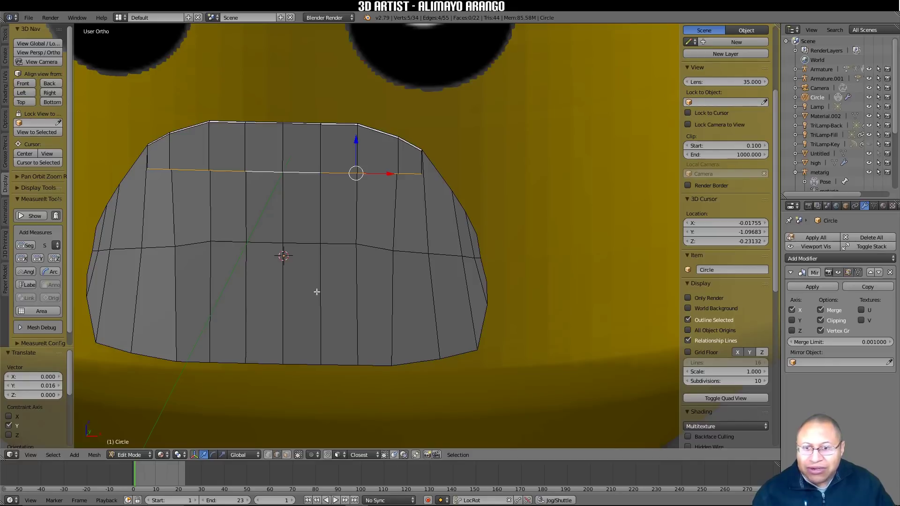
Step: In face selection, select the row of teeth faces along the mouth's upper edge and hide them
{"action": "left_click", "coordinate": [287, 455]}
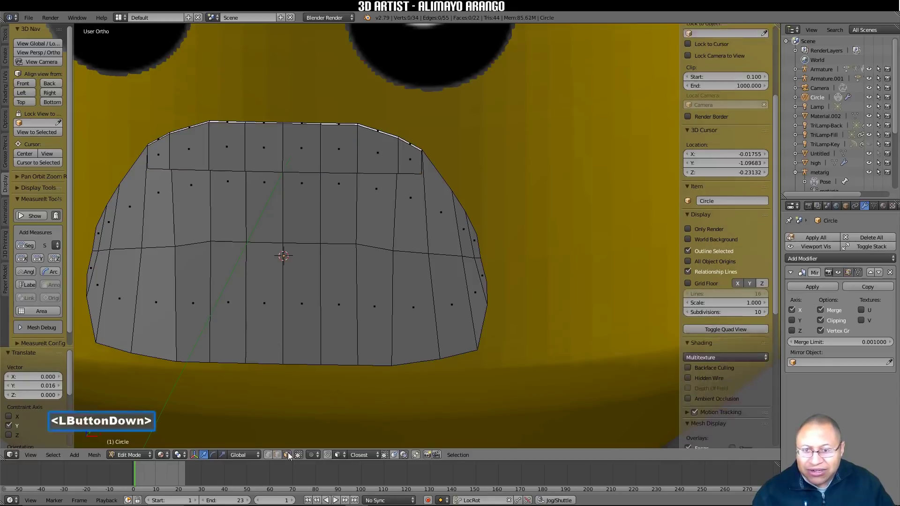
{"action": "left_click", "coordinate": [410, 162]}
{"action": "left_click", "coordinate": [380, 159], "text": "shift"}
{"action": "left_click", "coordinate": [338, 151], "text": "shift"}
{"action": "left_click", "coordinate": [297, 154], "text": "shift"}
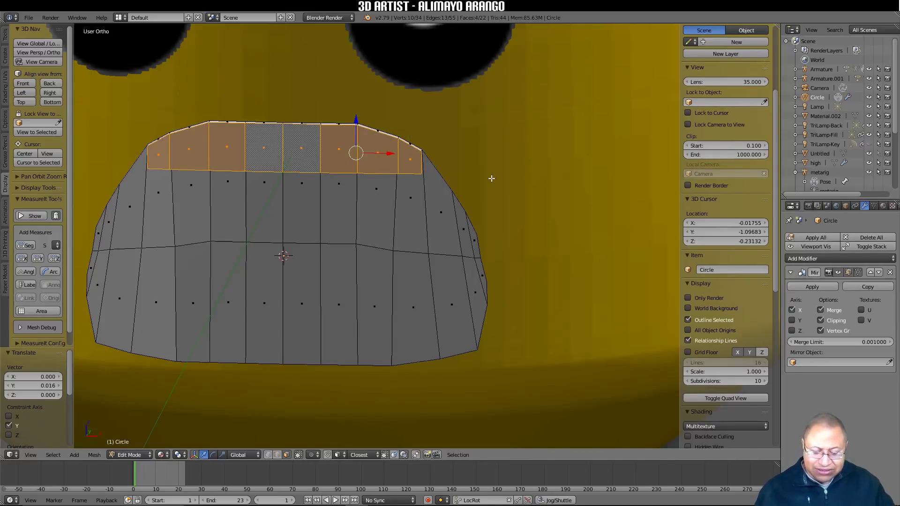
{"action": "key", "text": "h"}
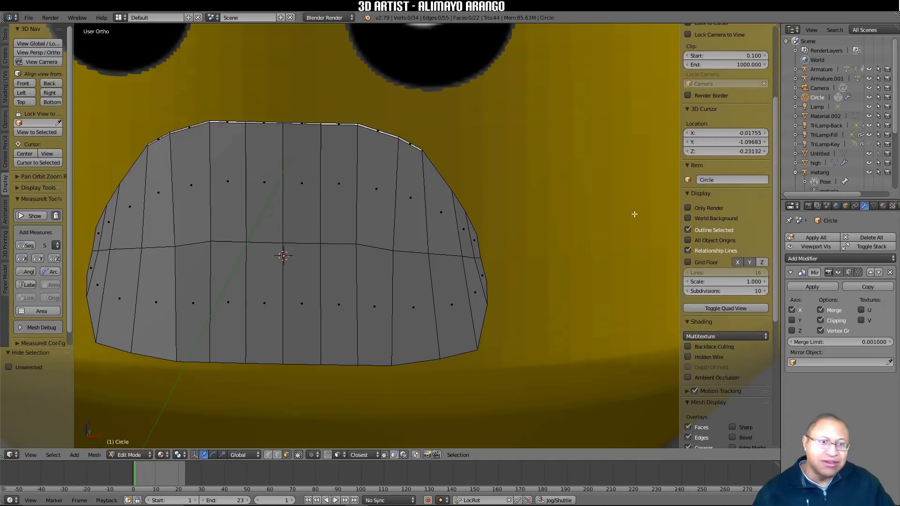
Step: Create a new material for the mouth mesh and set its diffuse colour to near black
{"action": "left_click", "coordinate": [883, 206]}
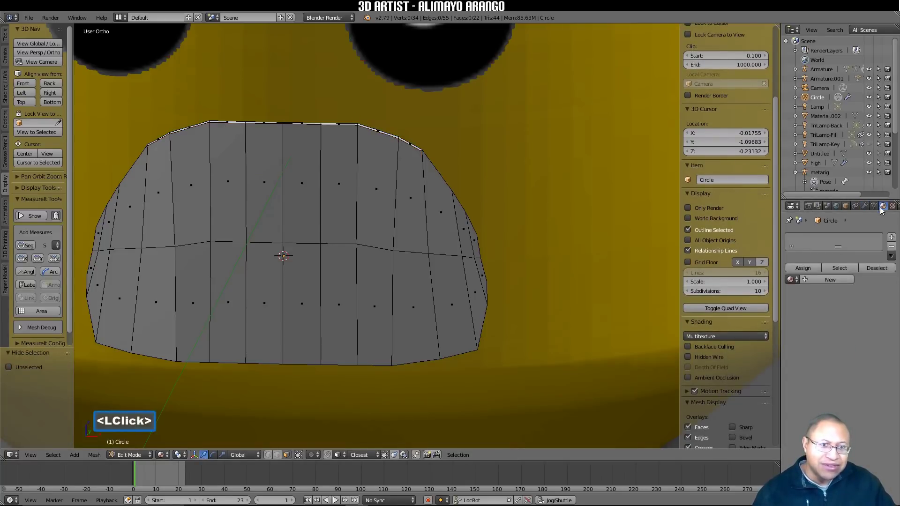
{"action": "left_click", "coordinate": [847, 280]}
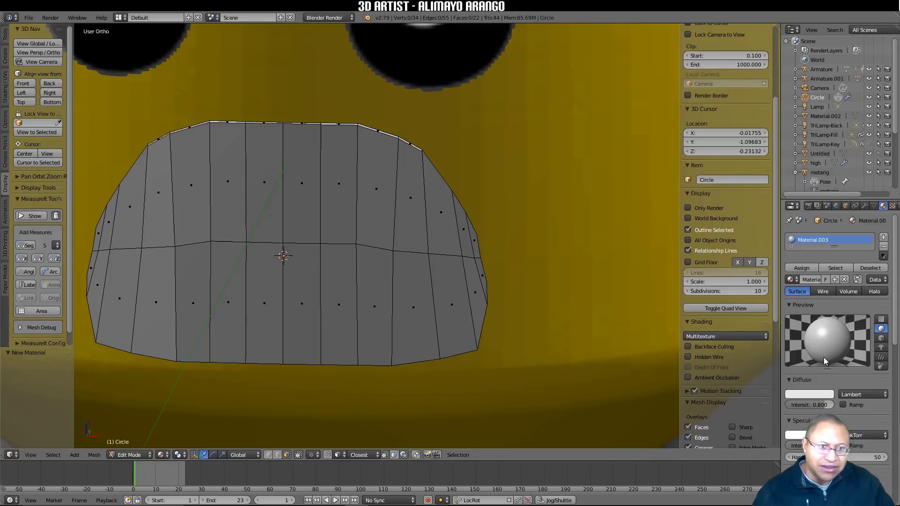
{"action": "left_click", "coordinate": [822, 396]}
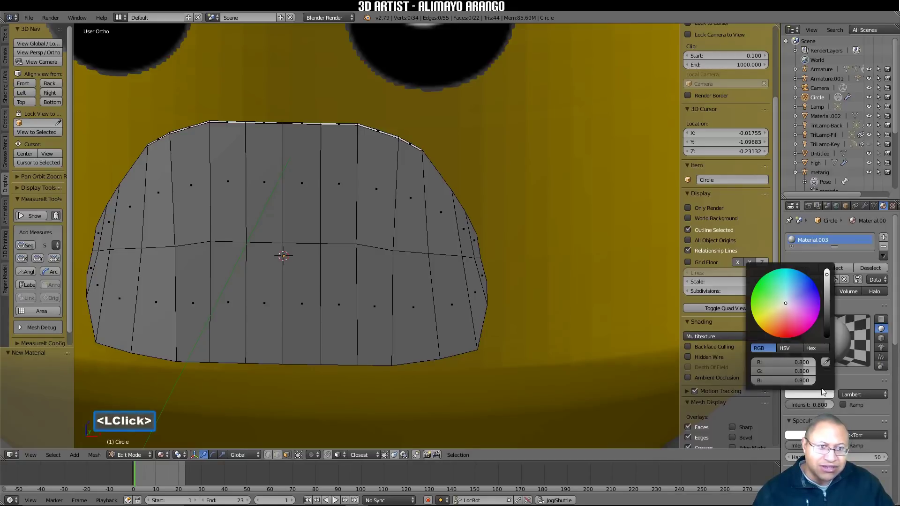
{"action": "left_click", "coordinate": [826, 337]}
{"action": "left_click_drag", "start_coordinate": [825, 336], "coordinate": [826, 334]}
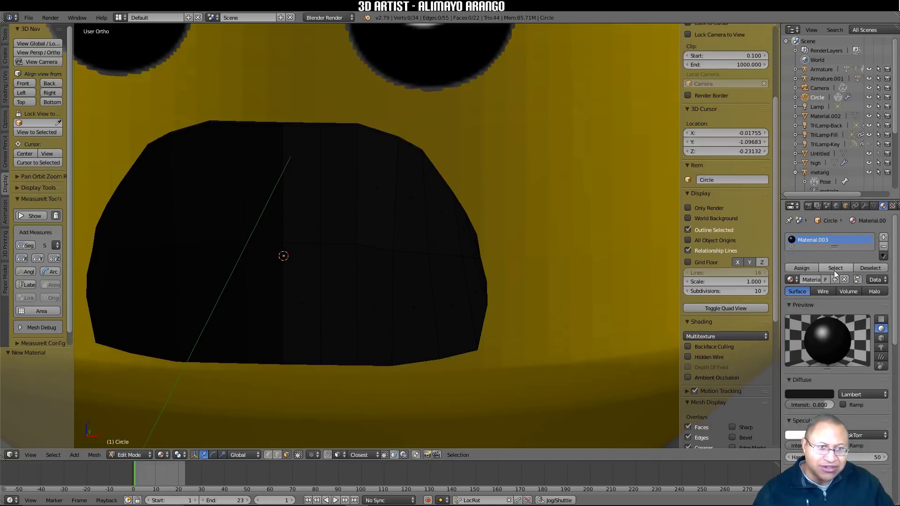
Step: Add a second material slot to the mouth mesh and reveal the hidden teeth faces
{"action": "left_click", "coordinate": [882, 241]}
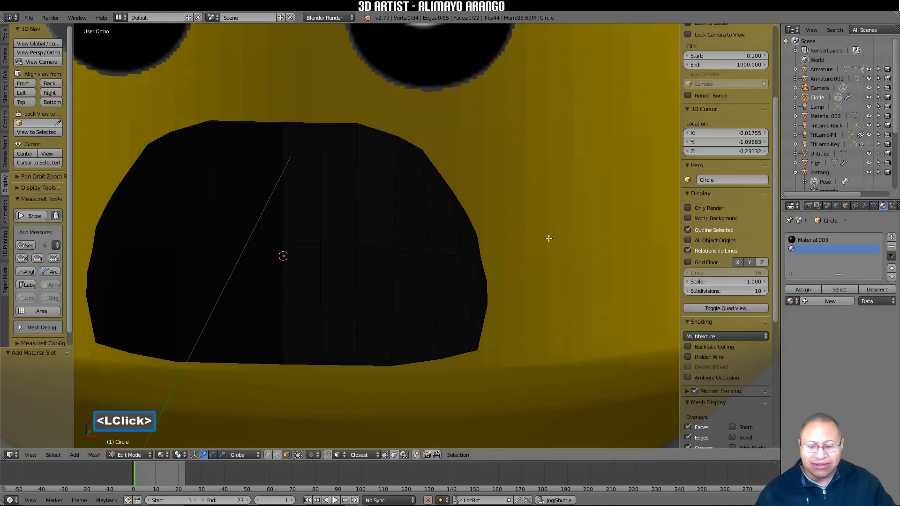
{"action": "key", "text": "alt"}
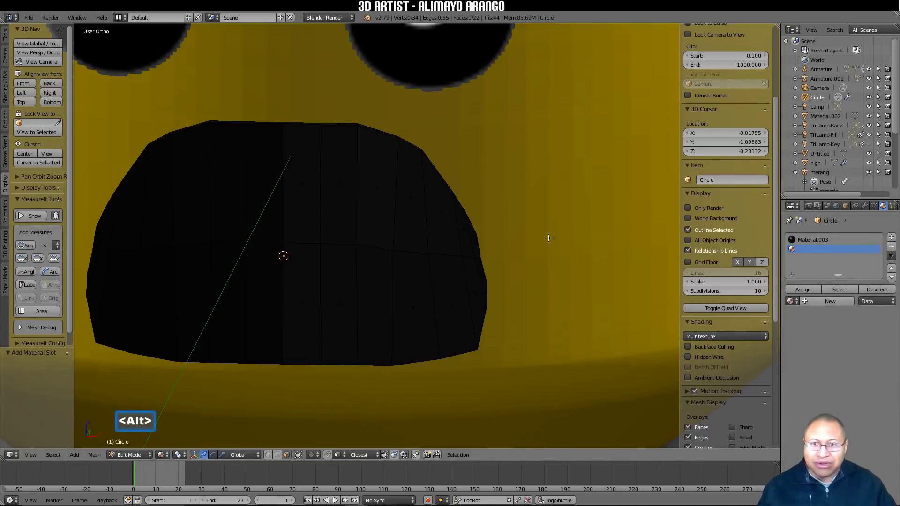
{"action": "key", "text": "alt+h"}
{"action": "middle_click_drag", "start_coordinate": [504, 185], "coordinate": [513, 207]}
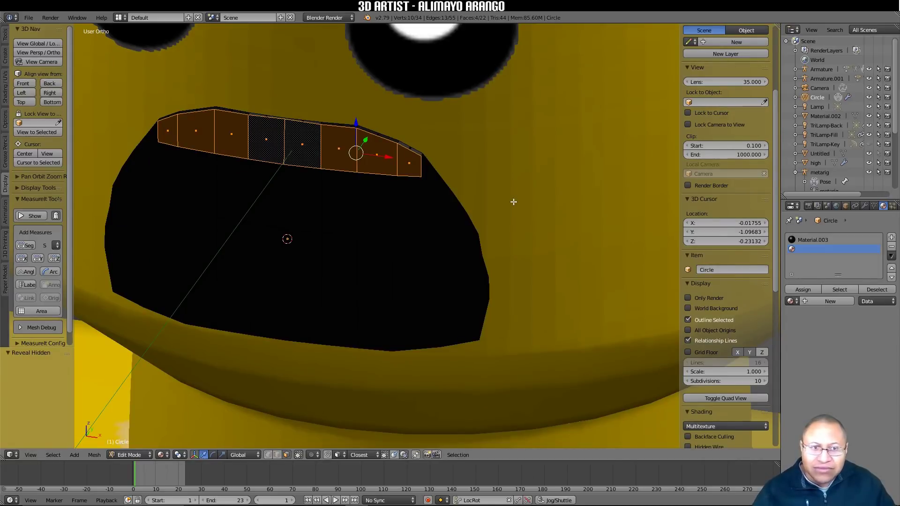
Step: Create a new material in the second slot and set its diffuse colour to white
{"action": "left_click", "coordinate": [849, 302]}
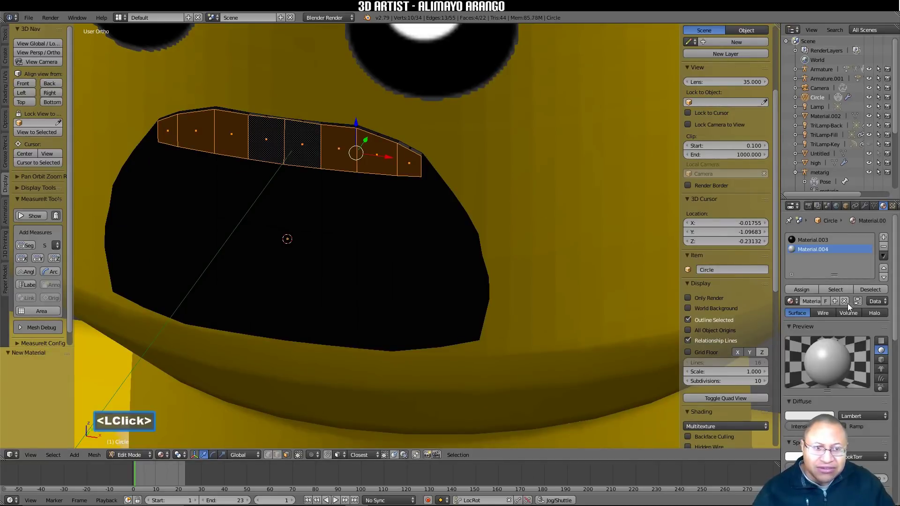
{"action": "left_click", "coordinate": [822, 415]}
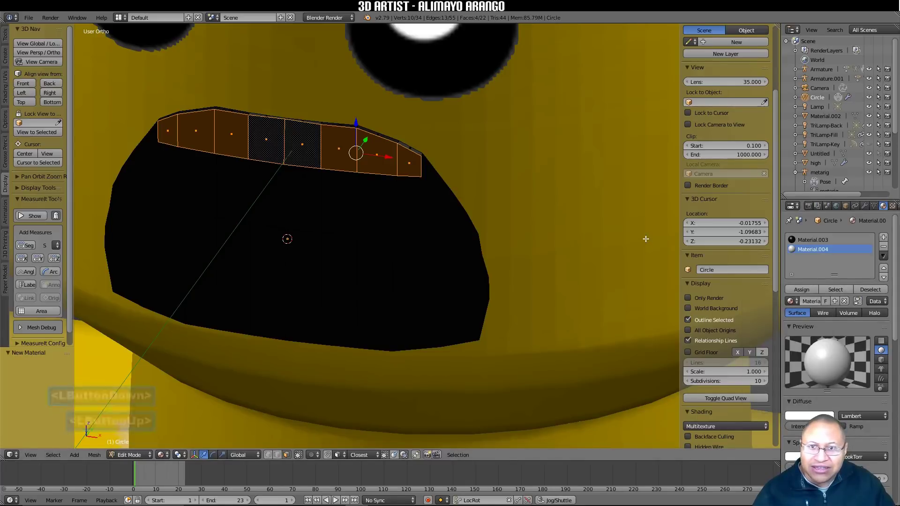
{"action": "mouse_move", "coordinate": [602, 251]}
{"action": "middle_mouse_down"}
{"action": "mouse_move", "coordinate": [512, 227]}
{"action": "mouse_move", "coordinate": [568, 230]}
{"action": "mouse_move", "coordinate": [622, 250]}
{"action": "mouse_move", "coordinate": [564, 243]}
{"action": "mouse_move", "coordinate": [609, 244]}
{"action": "middle_mouse_up"}
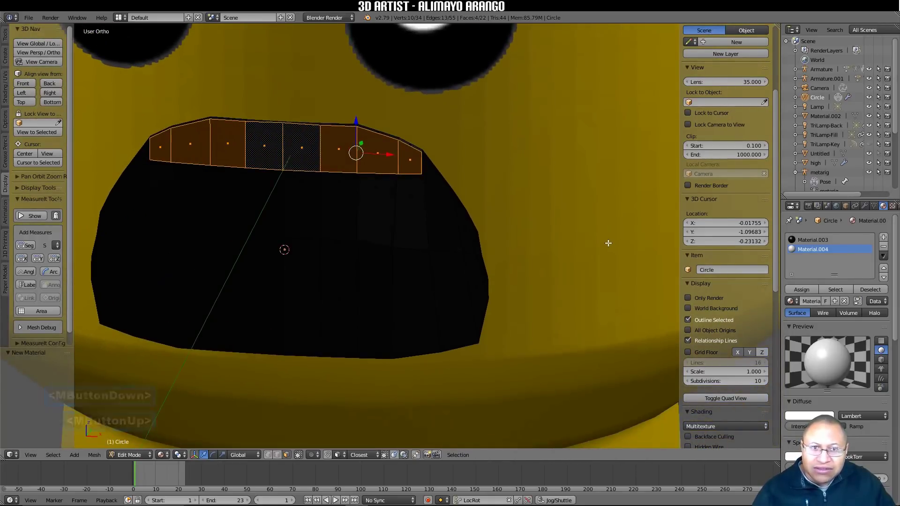
Step: Clear the selection, circle-select the row of teeth faces, assign the white material to them, and deselect everything
{"action": "key", "text": "a"}
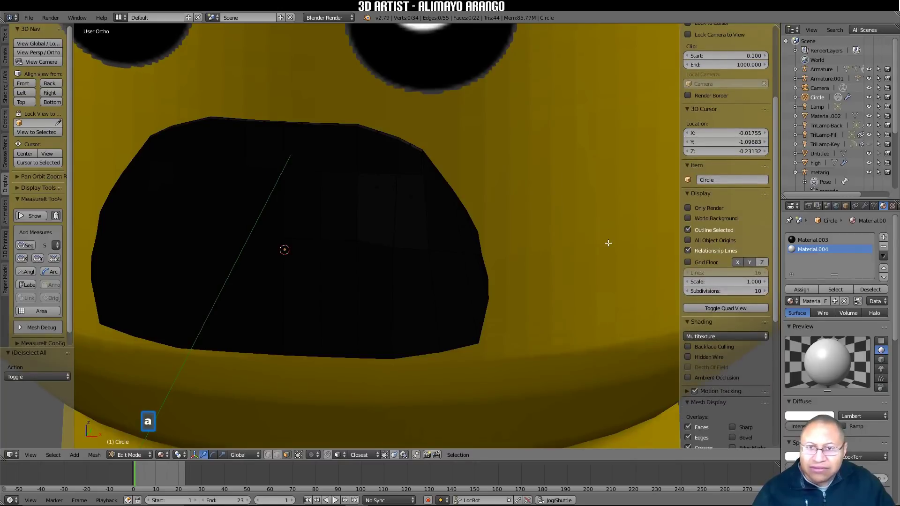
{"action": "middle_click_drag", "start_coordinate": [596, 246], "coordinate": [496, 259]}
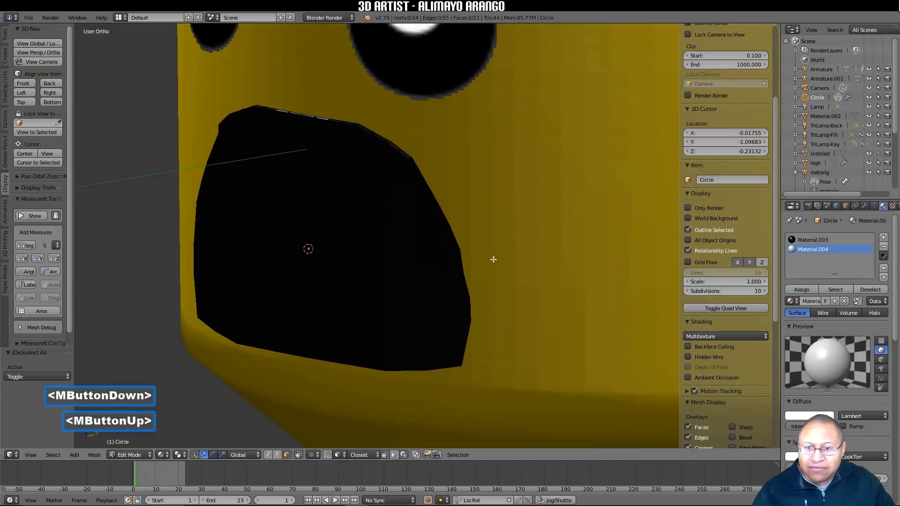
{"action": "middle_click_drag", "start_coordinate": [392, 164], "coordinate": [383, 161]}
{"action": "key", "text": "c"}
{"action": "left_click", "coordinate": [374, 155]}
{"action": "mouse_move", "coordinate": [351, 148]}
{"action": "left_mouse_down"}
{"action": "mouse_move", "coordinate": [342, 149]}
{"action": "mouse_move", "coordinate": [349, 150]}
{"action": "left_mouse_up"}
{"action": "right_click", "coordinate": [363, 161]}
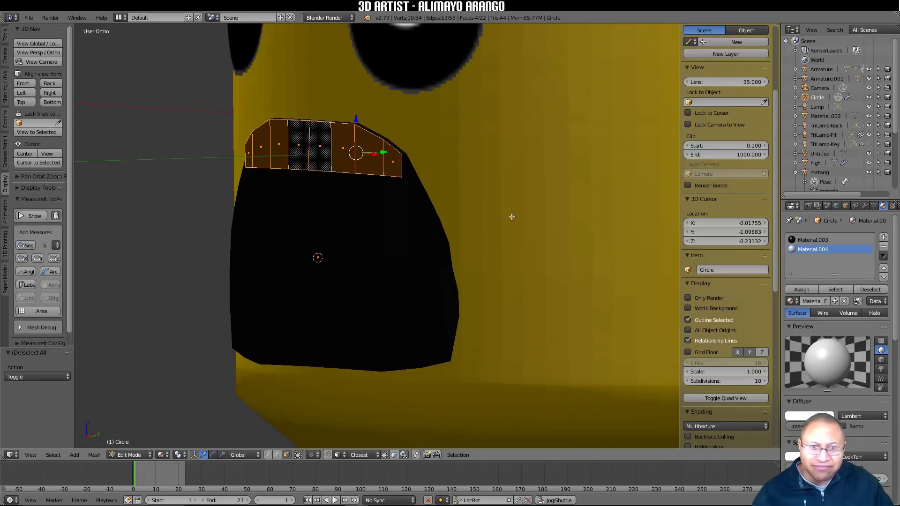
{"action": "left_click", "coordinate": [813, 291]}
{"action": "middle_click_drag", "start_coordinate": [394, 245], "coordinate": [440, 243]}
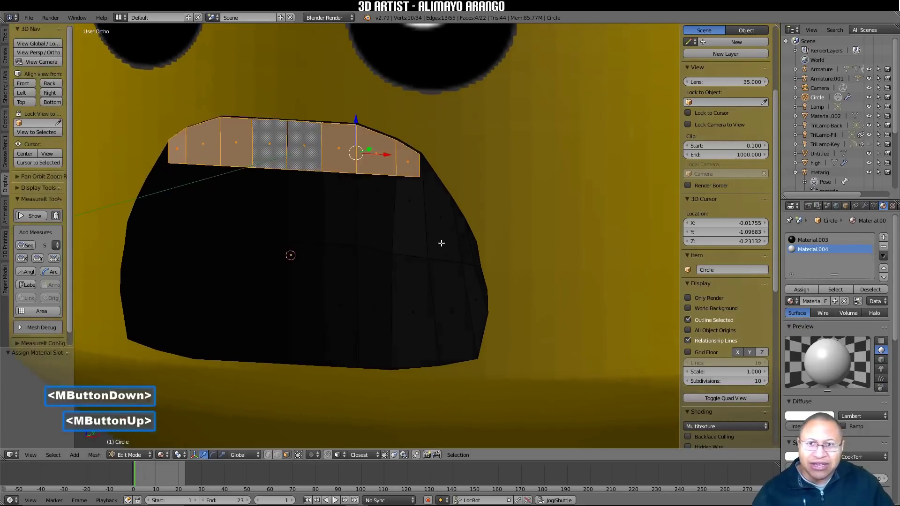
{"action": "key", "text": "a"}
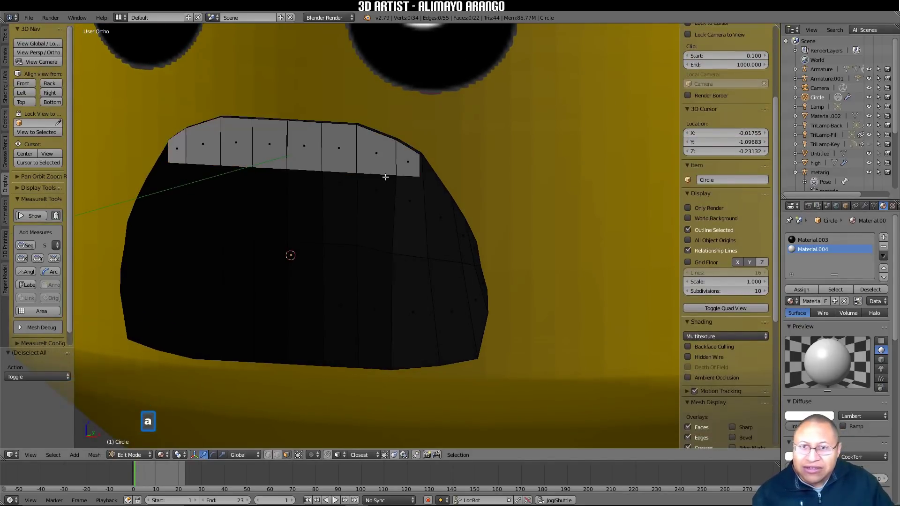
{"action": "mouse_move", "coordinate": [384, 175]}
{"action": "middle_mouse_down"}
{"action": "mouse_move", "coordinate": [386, 167]}
{"action": "mouse_move", "coordinate": [405, 168]}
{"action": "mouse_move", "coordinate": [398, 172]}
{"action": "middle_mouse_up"}
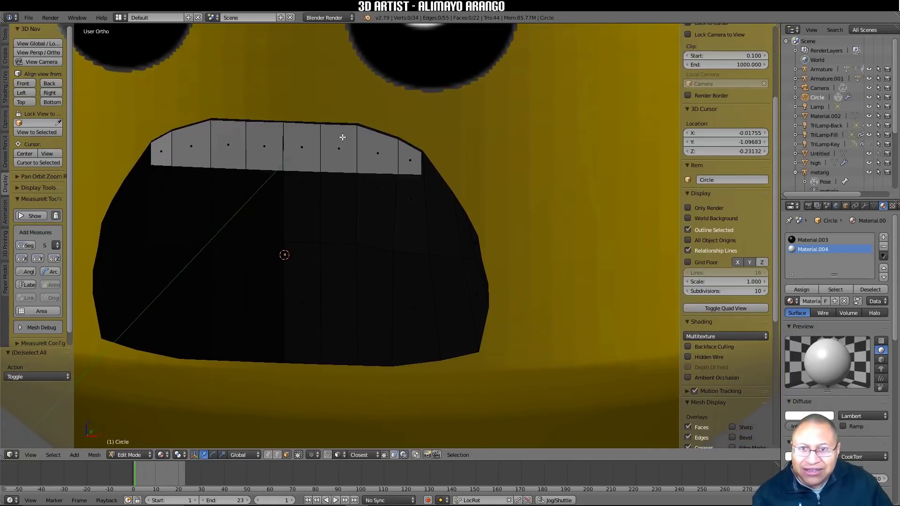
Step: In edge selection, select the teeth strip's upper edge path from the outer corner to the centre and lower it slightly along Z
{"action": "left_click", "coordinate": [278, 455]}
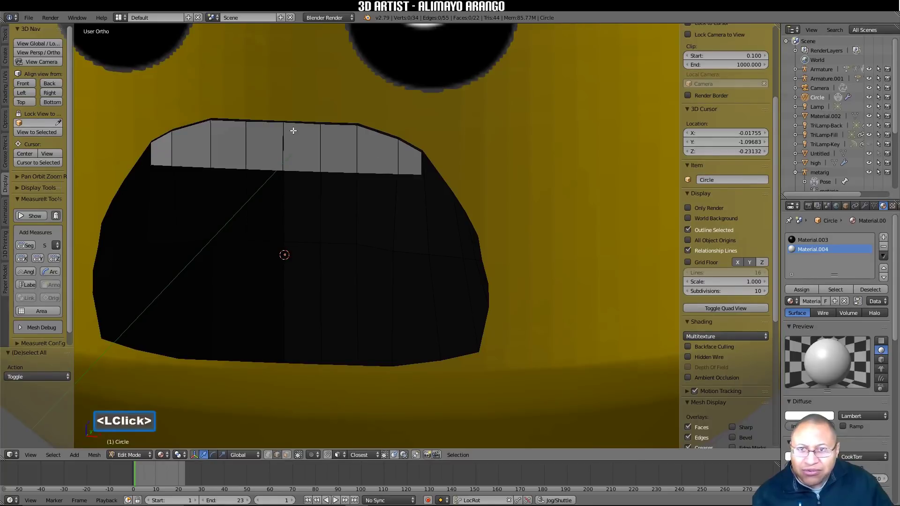
{"action": "left_click", "coordinate": [410, 148]}
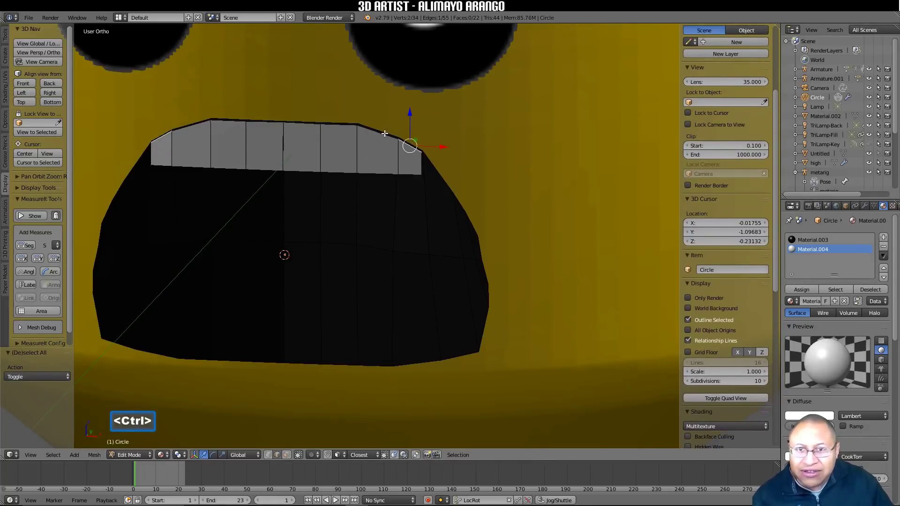
{"action": "left_click", "coordinate": [356, 125], "text": "ctrl"}
{"action": "left_click", "coordinate": [323, 124], "text": "ctrl"}
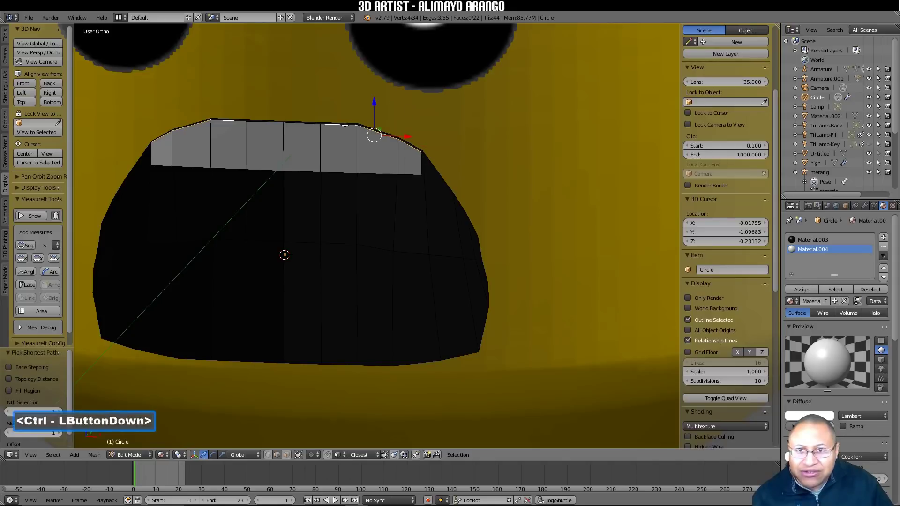
{"action": "left_click", "coordinate": [309, 124], "text": "ctrl"}
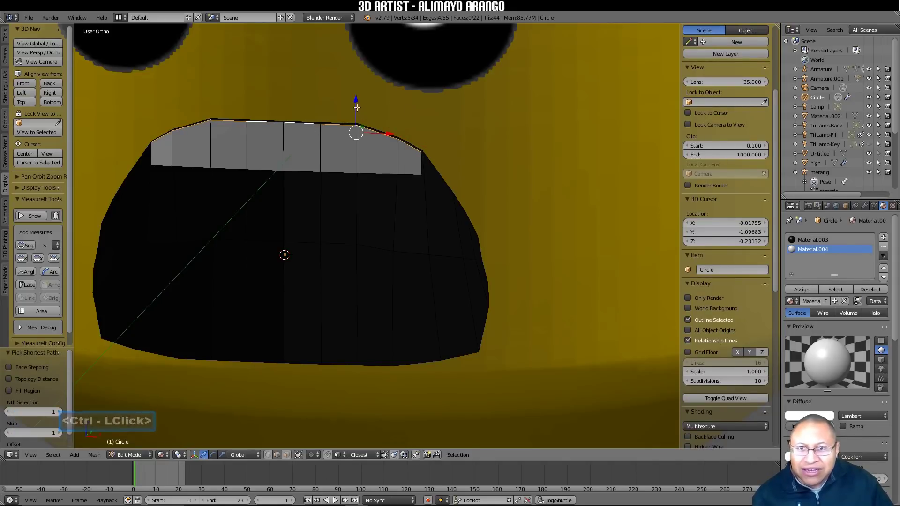
{"action": "left_click_drag", "start_coordinate": [357, 102], "coordinate": [357, 104]}
{"action": "middle_click_drag", "start_coordinate": [357, 104], "coordinate": [405, 144]}
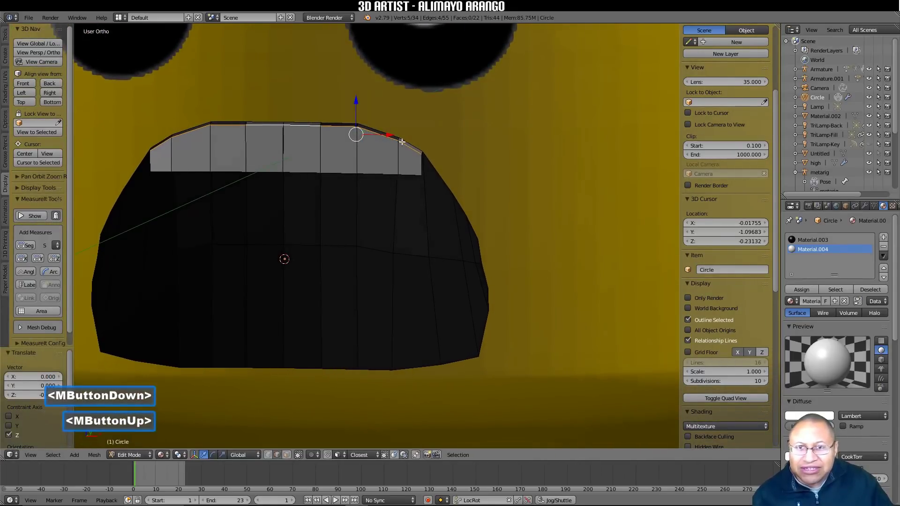
Step: Clear the mesh selection and make both the white teeth material and the black mouth material shadeless
{"action": "key", "text": "a"}
{"action": "middle_click_drag", "start_coordinate": [530, 165], "coordinate": [510, 188]}
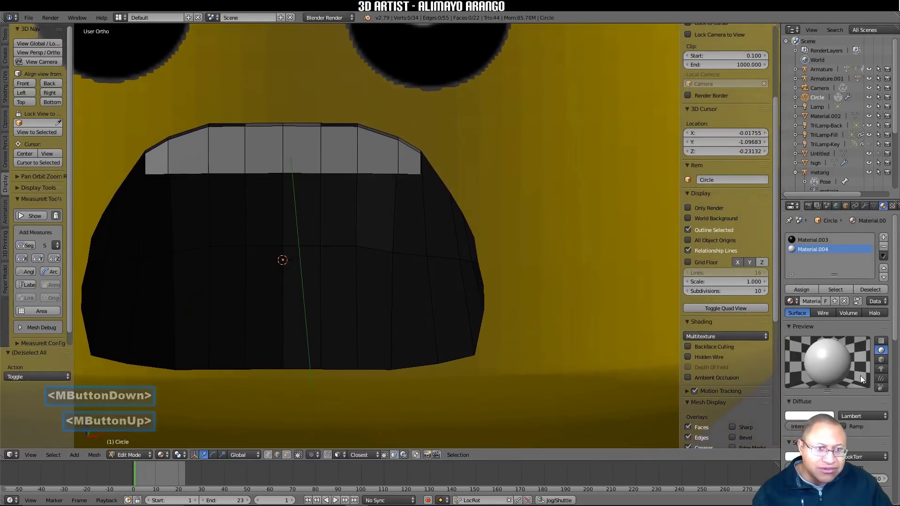
{"action": "scroll", "coordinate": [864, 367], "scroll_direction": "down", "scroll_amount": 5}
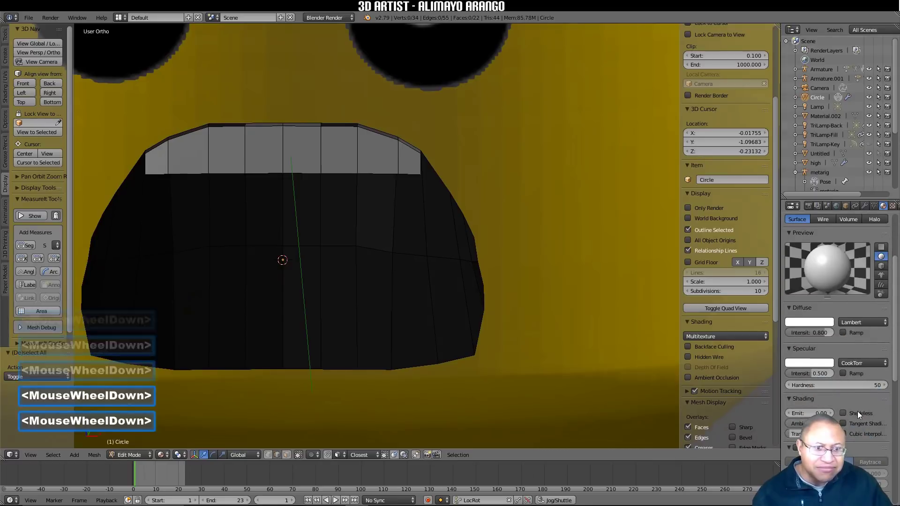
{"action": "left_click", "coordinate": [845, 414]}
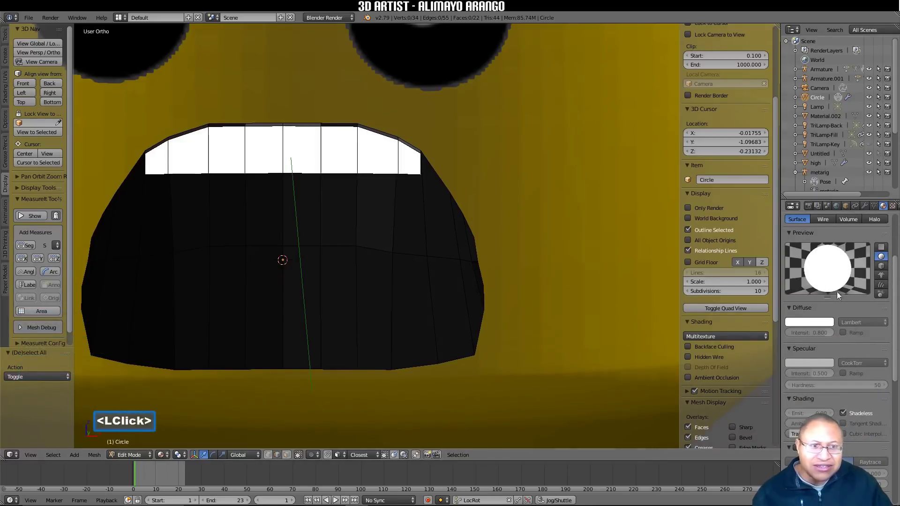
{"action": "scroll", "coordinate": [843, 300], "scroll_direction": "up", "scroll_amount": 6}
{"action": "left_click", "coordinate": [831, 240]}
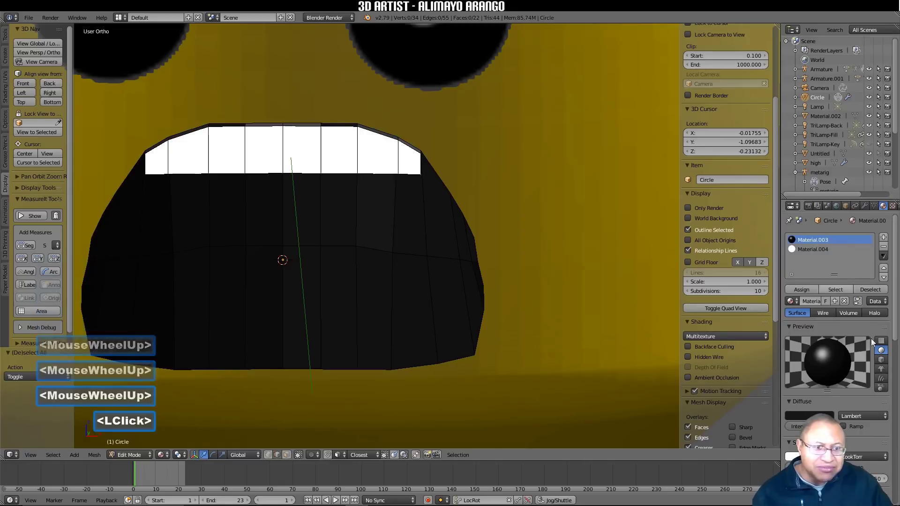
{"action": "scroll", "coordinate": [861, 400], "scroll_direction": "down", "scroll_amount": 2}
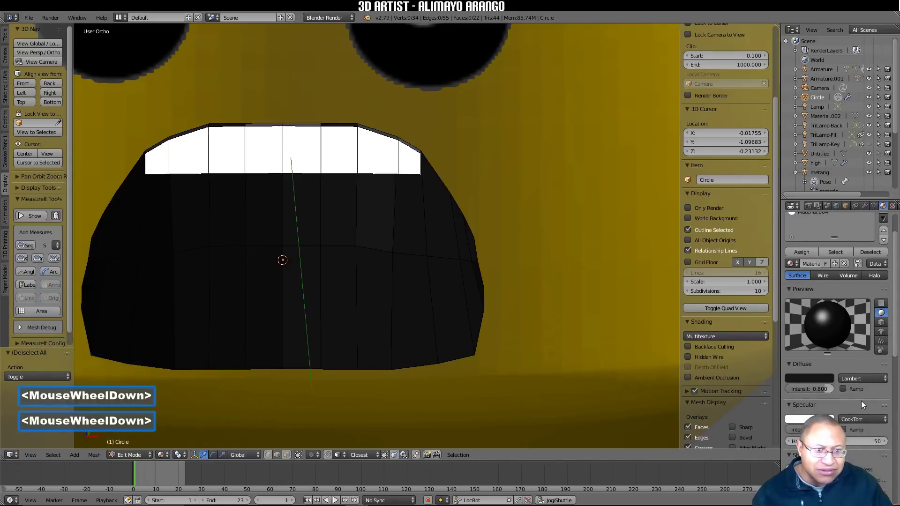
{"action": "left_click", "coordinate": [848, 452]}
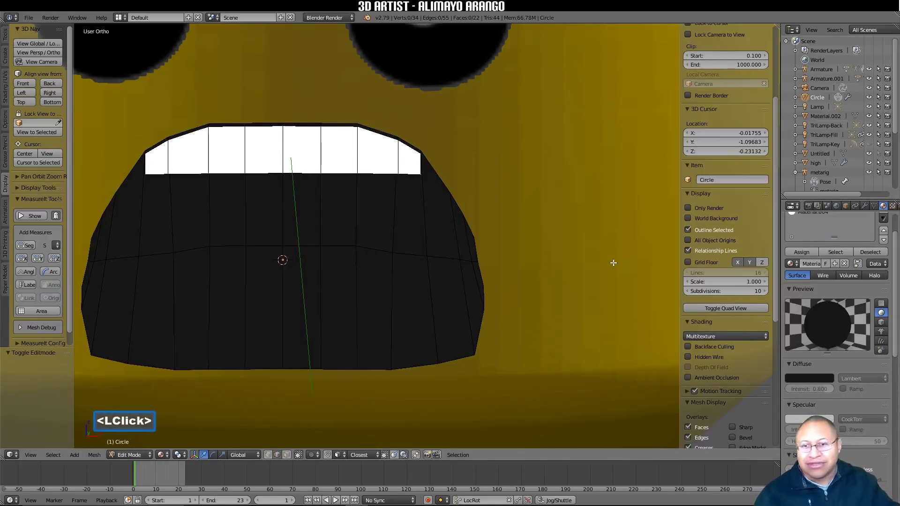
Step: In object mode, place the 3D cursor on the face beside the mouth and add a mesh circle there
{"action": "left_click", "coordinate": [148, 454]}
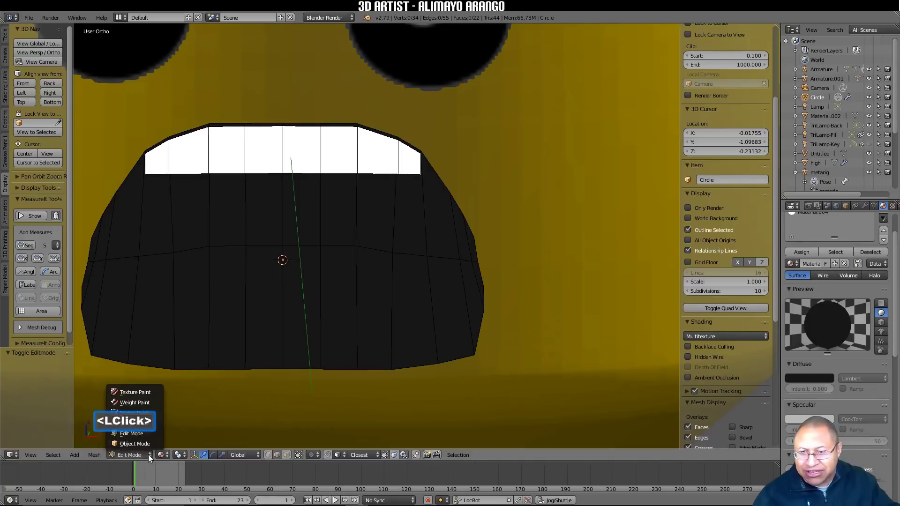
{"action": "left_click", "coordinate": [143, 444]}
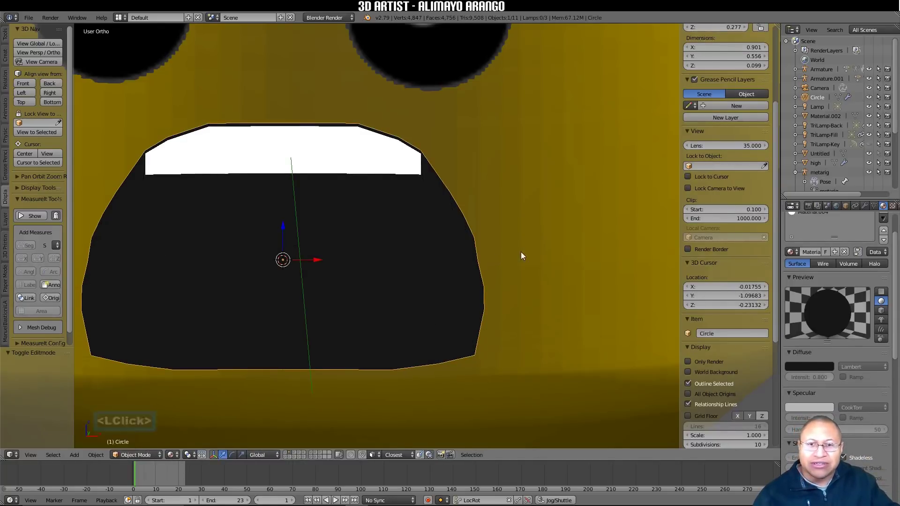
{"action": "scroll", "coordinate": [536, 256], "scroll_direction": "down", "scroll_amount": 7}
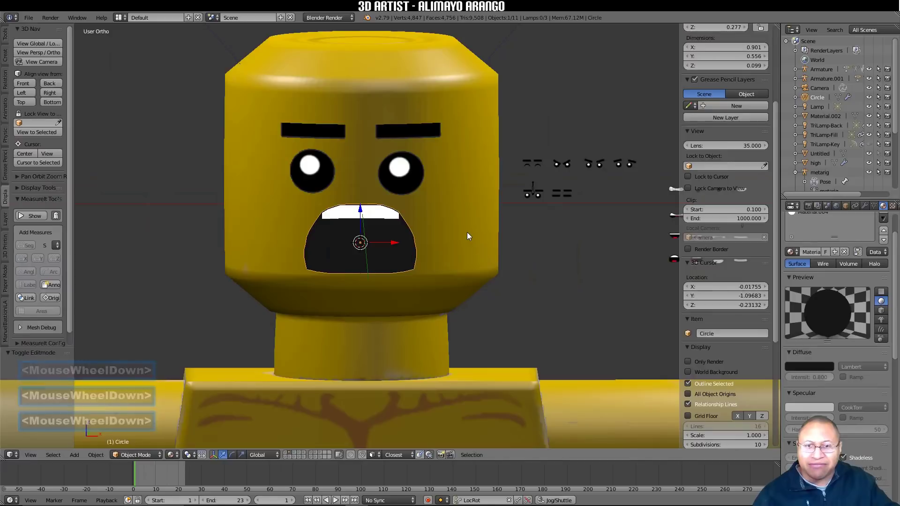
{"action": "right_click", "coordinate": [467, 232]}
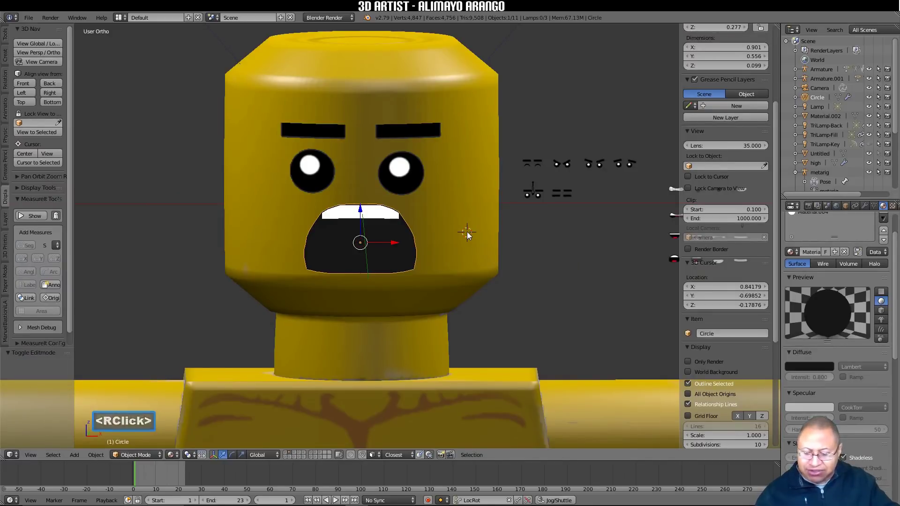
{"action": "key", "text": "shift+a"}
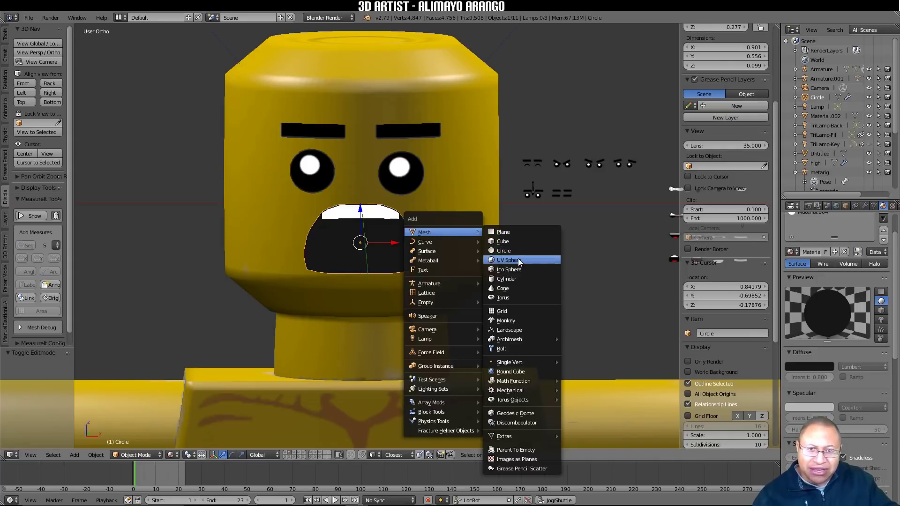
{"action": "left_click", "coordinate": [533, 252]}
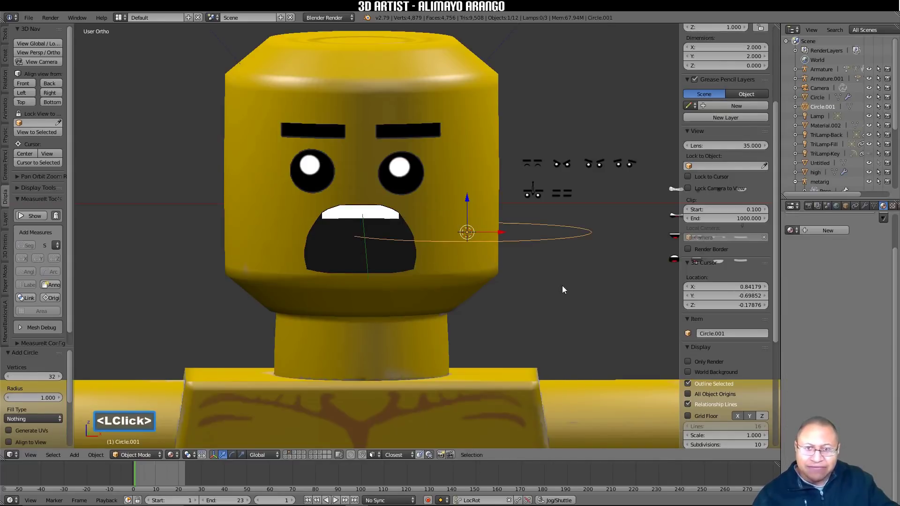
Step: Rotate the new circle 90 degrees about the X axis and scale it down to about 0.159
{"action": "key", "text": "r"}
{"action": "type", "text": "x"}
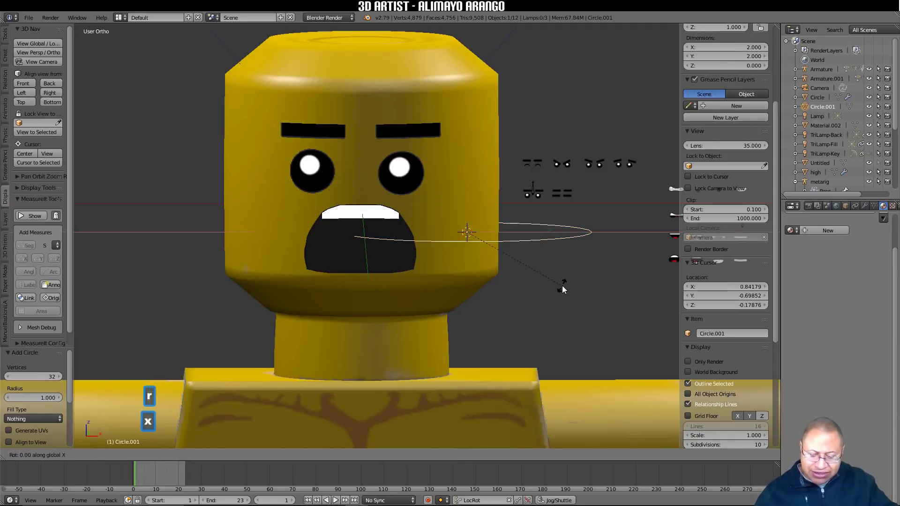
{"action": "type", "text": "90"}
{"action": "key", "text": "Return"}
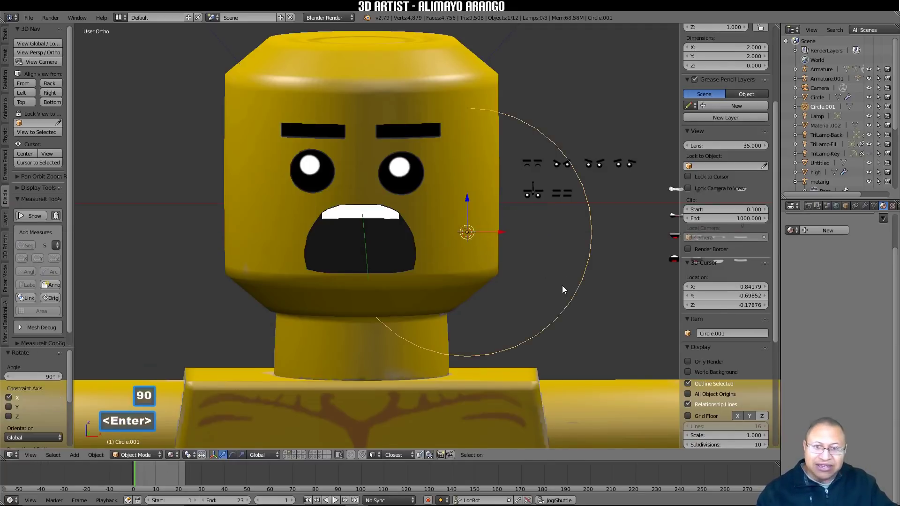
{"action": "key", "text": "s"}
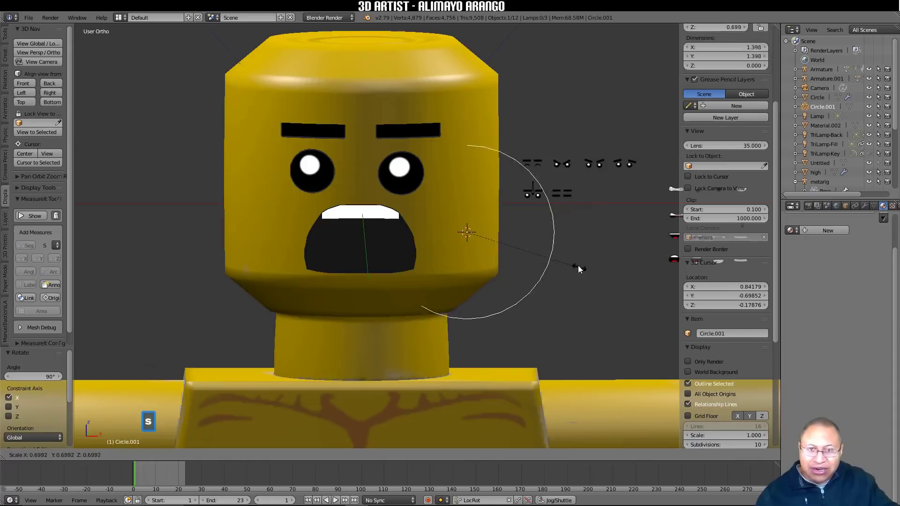
{"action": "left_click", "coordinate": [493, 240]}
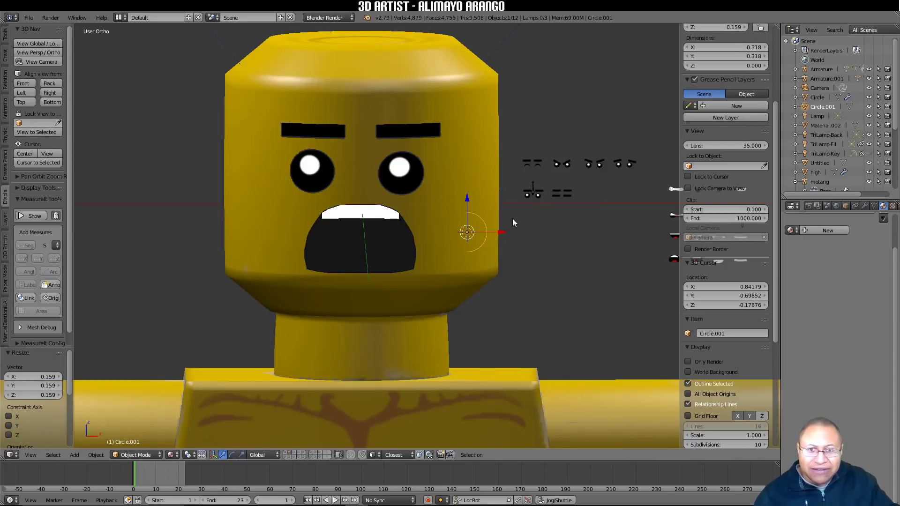
Step: Move the circle forward along Y clear of the face, then sideways and down so it sits over the mouth's side, just in front of it
{"action": "middle_click_drag", "start_coordinate": [529, 215], "coordinate": [500, 233]}
{"action": "left_click_drag", "start_coordinate": [497, 223], "coordinate": [434, 248]}
{"action": "middle_click_drag", "start_coordinate": [356, 266], "coordinate": [427, 235]}
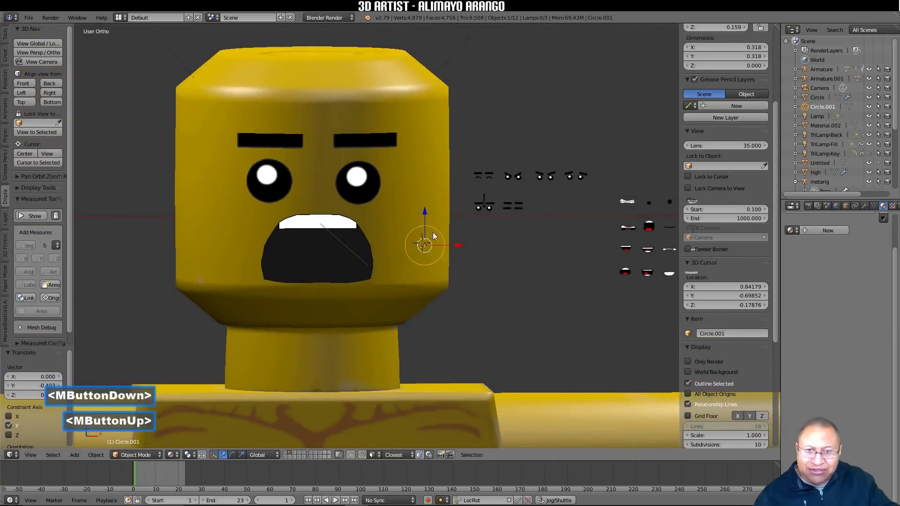
{"action": "left_click_drag", "start_coordinate": [459, 245], "coordinate": [389, 244]}
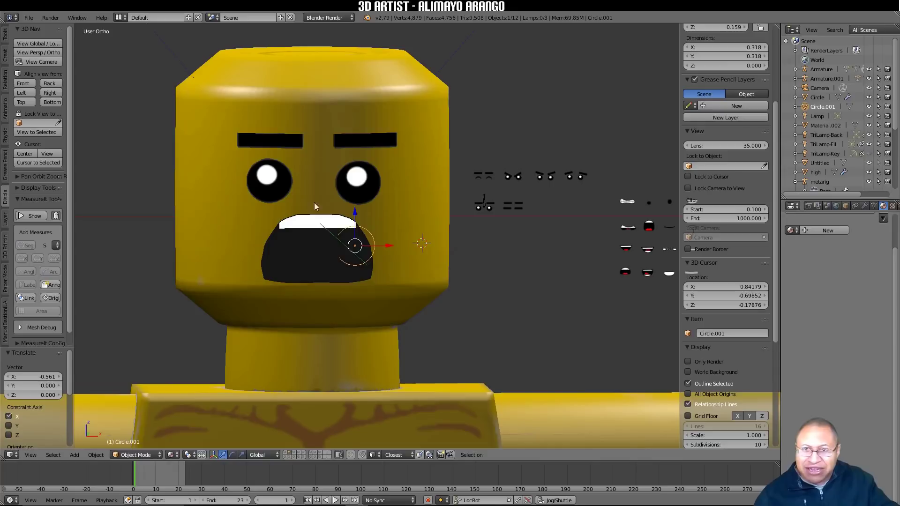
{"action": "left_click_drag", "start_coordinate": [355, 215], "coordinate": [356, 230]}
{"action": "middle_click_drag", "start_coordinate": [421, 249], "coordinate": [373, 266]}
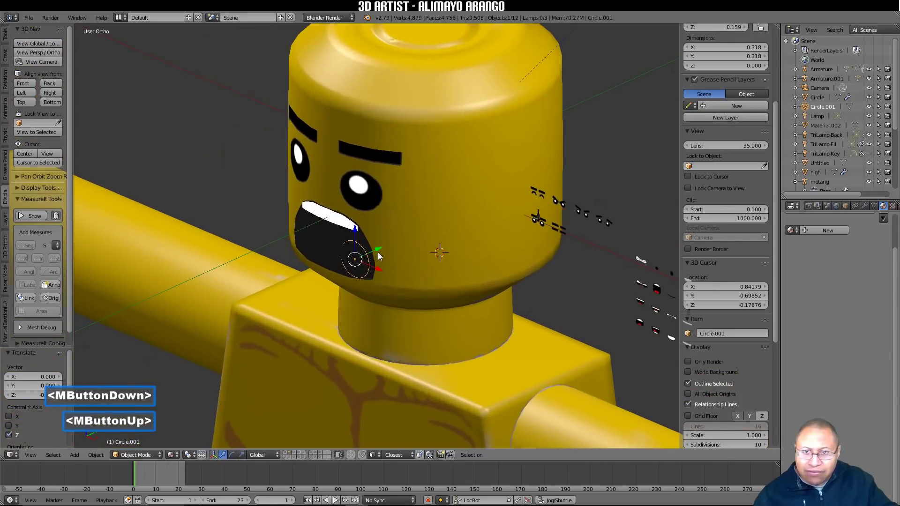
{"action": "left_click_drag", "start_coordinate": [377, 251], "coordinate": [374, 251]}
{"action": "middle_click_drag", "start_coordinate": [374, 251], "coordinate": [433, 229]}
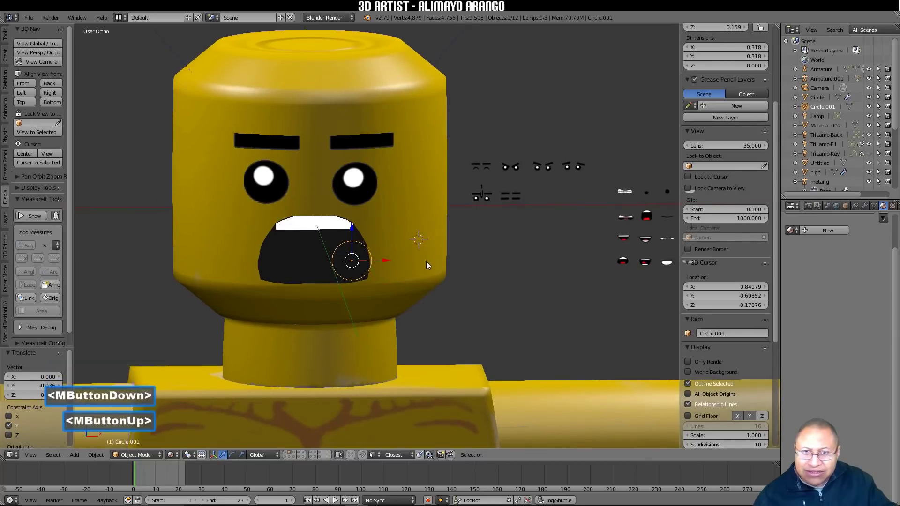
Step: Enter edit mode on the circle with vertex selection and grid fill its outline with faces
{"action": "scroll", "coordinate": [428, 265], "scroll_direction": "up", "scroll_amount": 5}
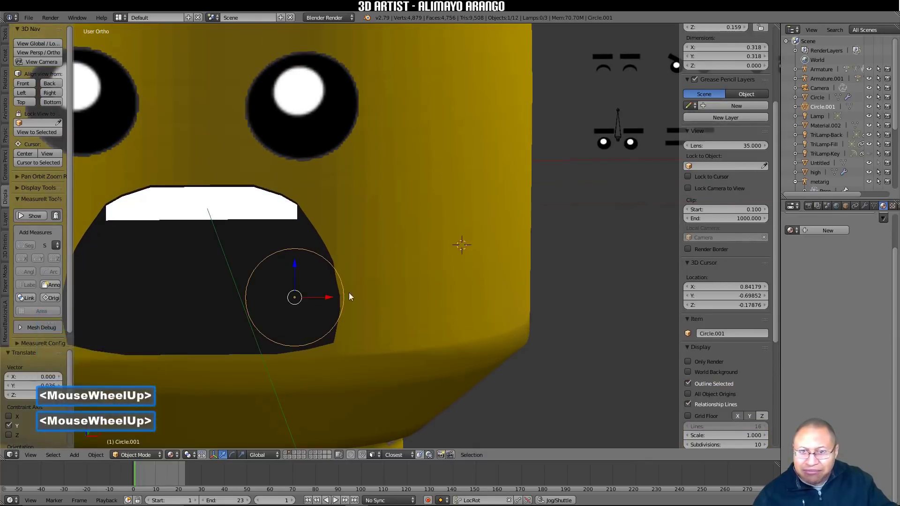
{"action": "left_click", "coordinate": [154, 456]}
{"action": "left_click", "coordinate": [153, 436]}
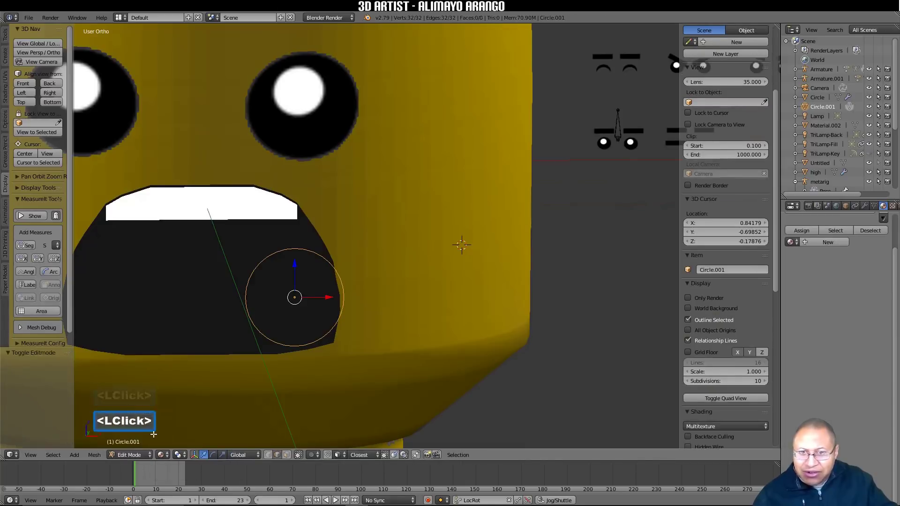
{"action": "left_click", "coordinate": [267, 455]}
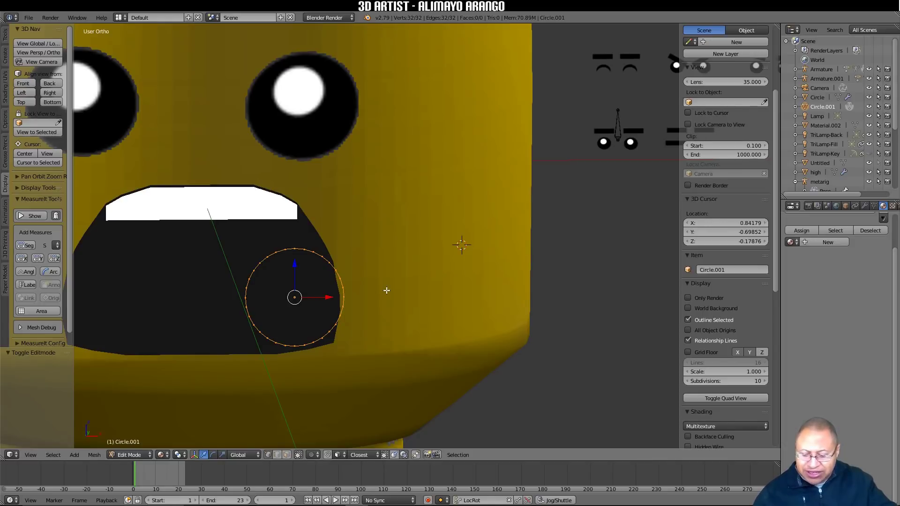
{"action": "key", "text": "ctrl"}
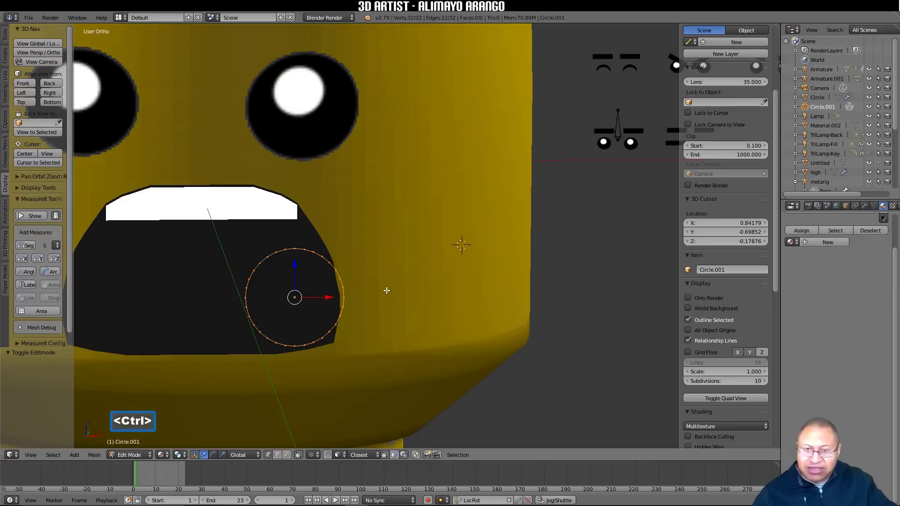
{"action": "key", "text": "ctrl+f"}
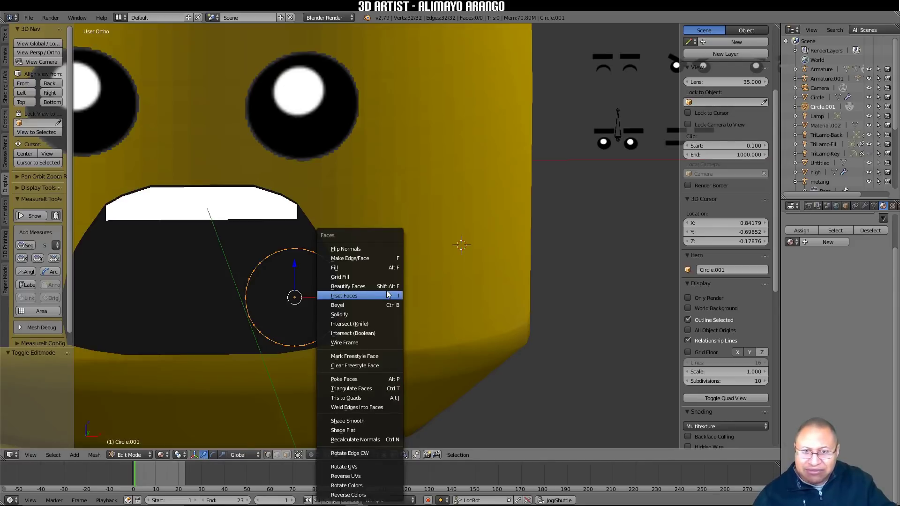
{"action": "left_click", "coordinate": [385, 280]}
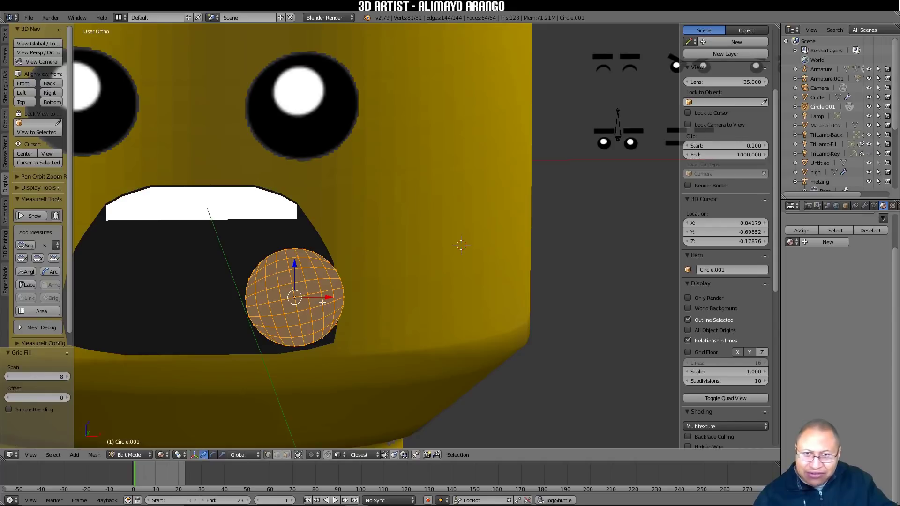
{"action": "left_click", "coordinate": [68, 377]}
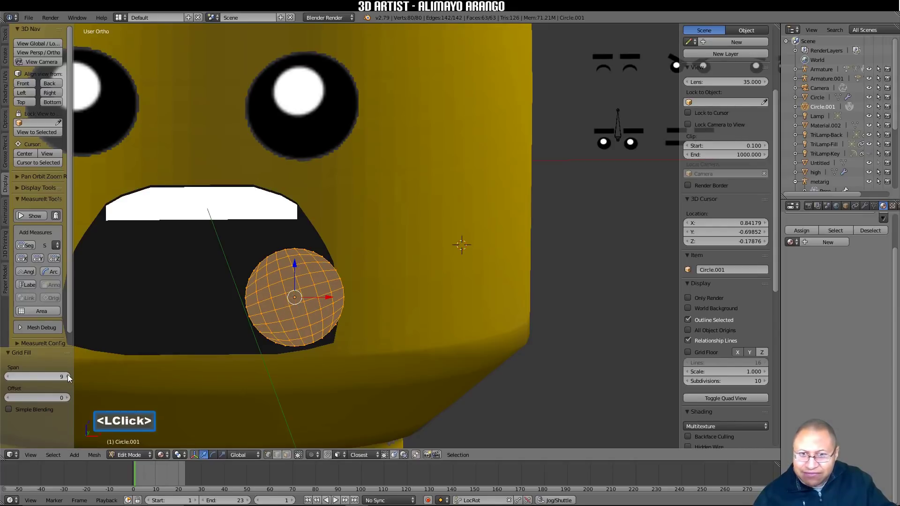
{"action": "left_click", "coordinate": [68, 377]}
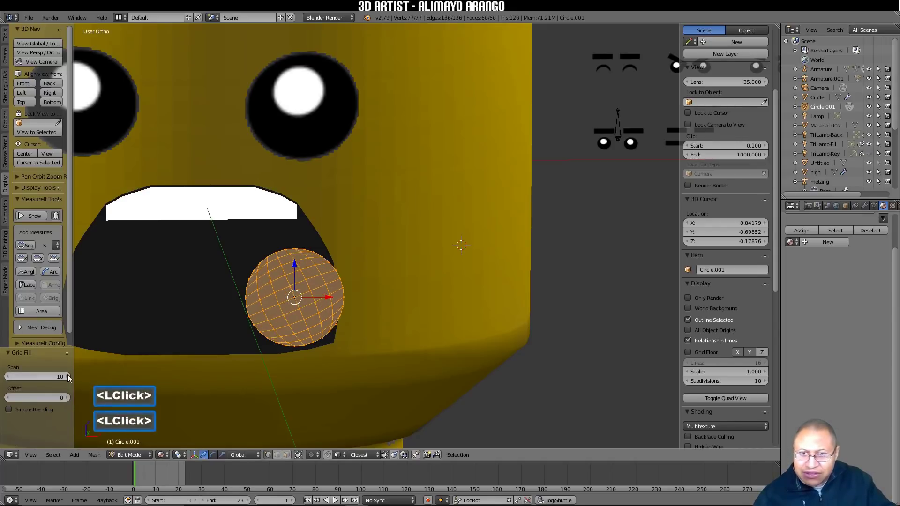
{"action": "double_click", "coordinate": [9, 377]}
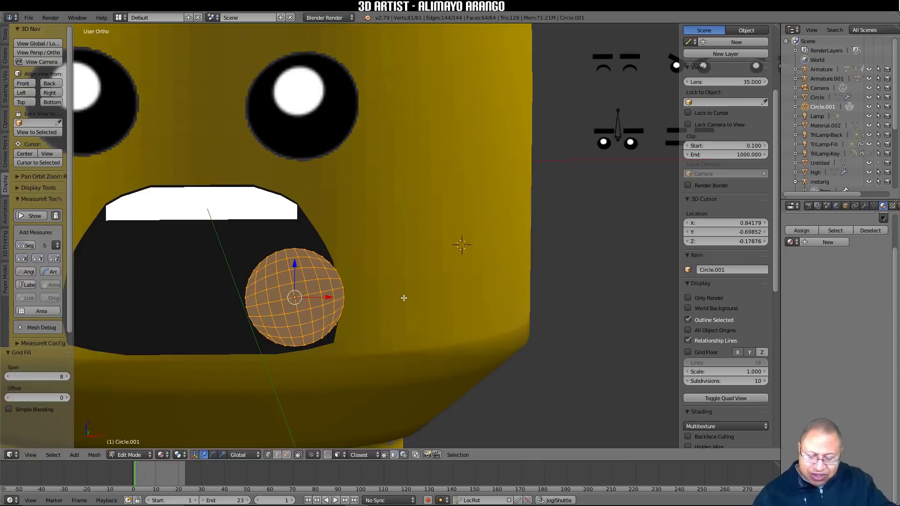
Step: Rotate the filled circle about 8.3 degrees around the global Y axis to straighten its grid lines
{"action": "key", "text": "r"}
{"action": "key", "text": "z"}
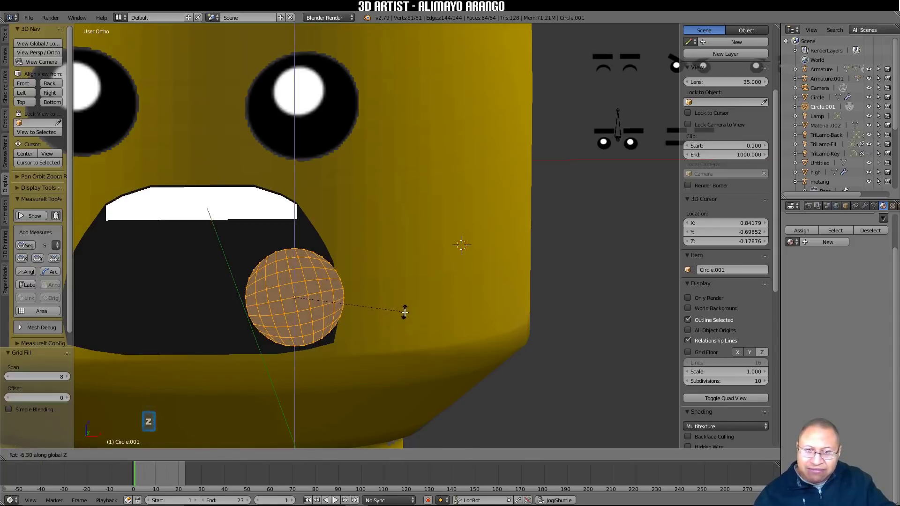
{"action": "key", "text": "y"}
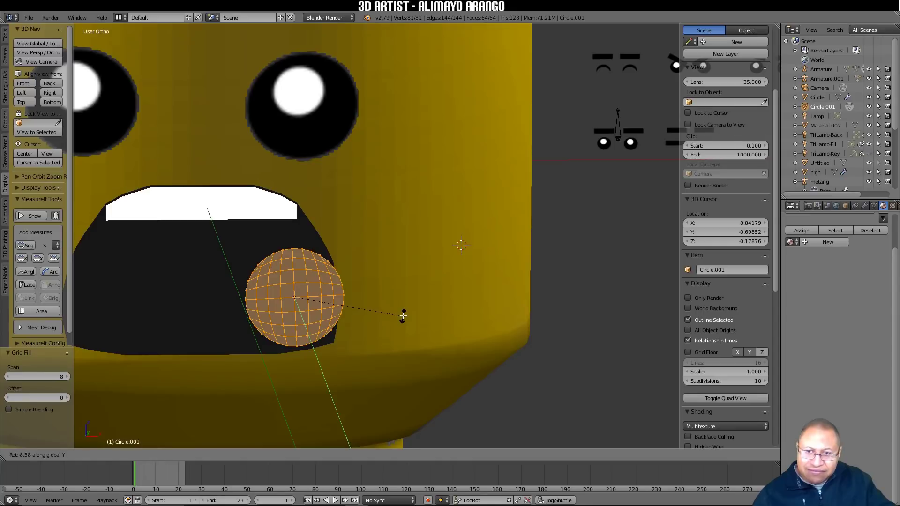
{"action": "left_click", "coordinate": [403, 316]}
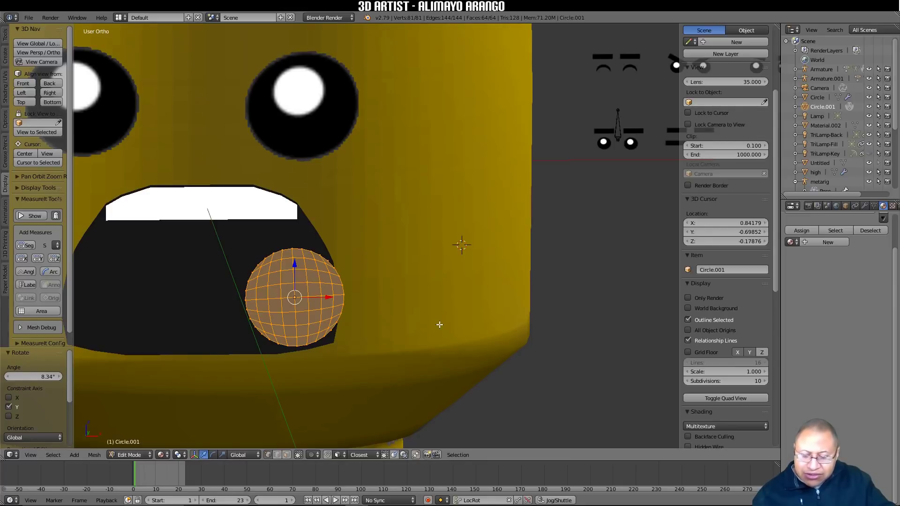
Step: Shrink the filled disc and move it to the lower middle of the mouth, finishing with a further scale of about 0.818
{"action": "key", "text": "s"}
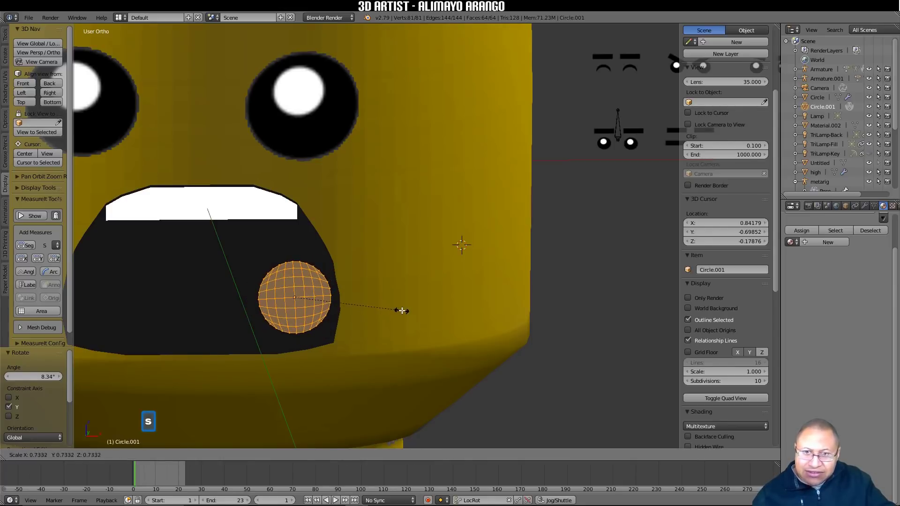
{"action": "left_click", "coordinate": [401, 311]}
{"action": "left_click_drag", "start_coordinate": [331, 298], "coordinate": [287, 299]}
{"action": "left_click_drag", "start_coordinate": [247, 266], "coordinate": [245, 285]}
{"action": "left_click_drag", "start_coordinate": [284, 315], "coordinate": [278, 315]}
{"action": "key", "text": "s"}
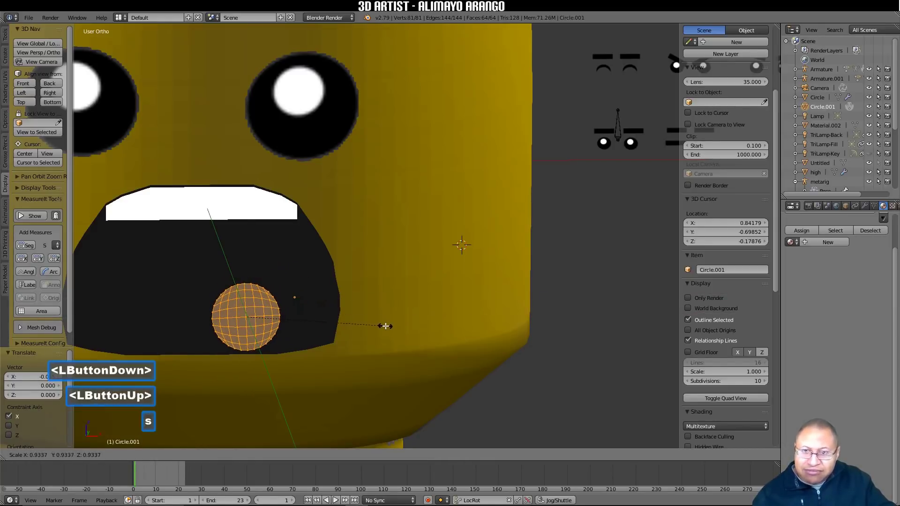
{"action": "left_click", "coordinate": [365, 326]}
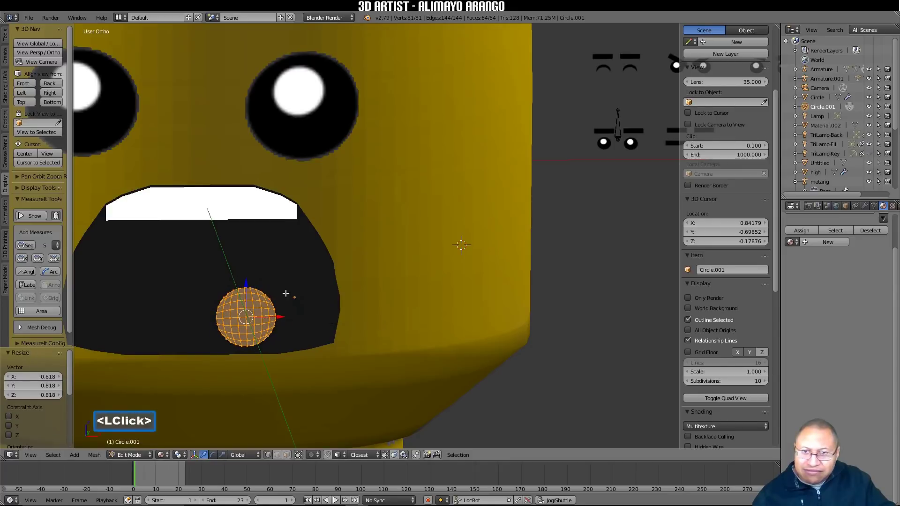
Step: Lower the filled disc slightly along Z, deselect it and switch to face selection
{"action": "left_click_drag", "start_coordinate": [247, 282], "coordinate": [224, 305]}
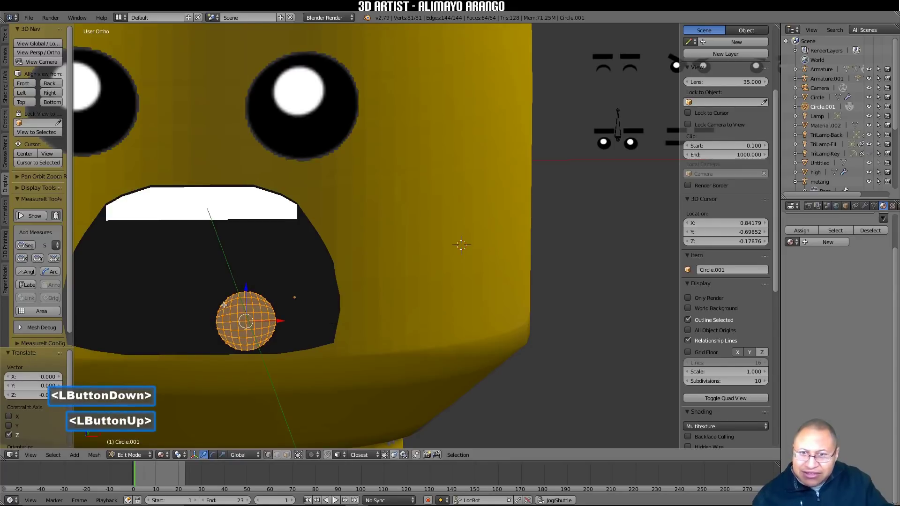
{"action": "key", "text": "a"}
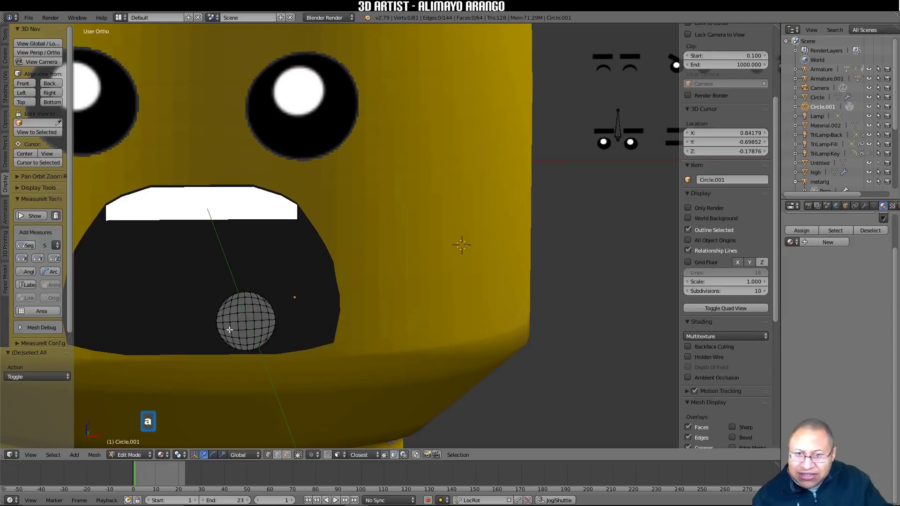
{"action": "left_click", "coordinate": [288, 454]}
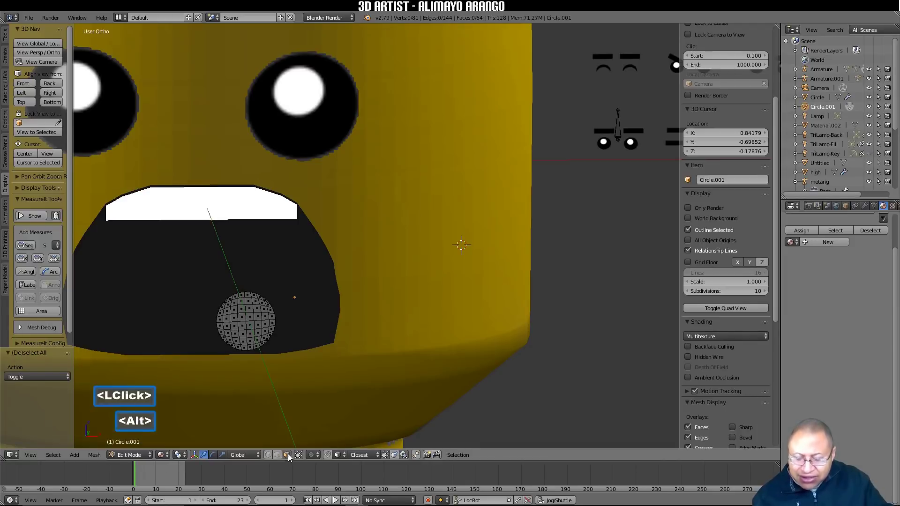
{"action": "left_click", "coordinate": [224, 342], "text": "alt"}
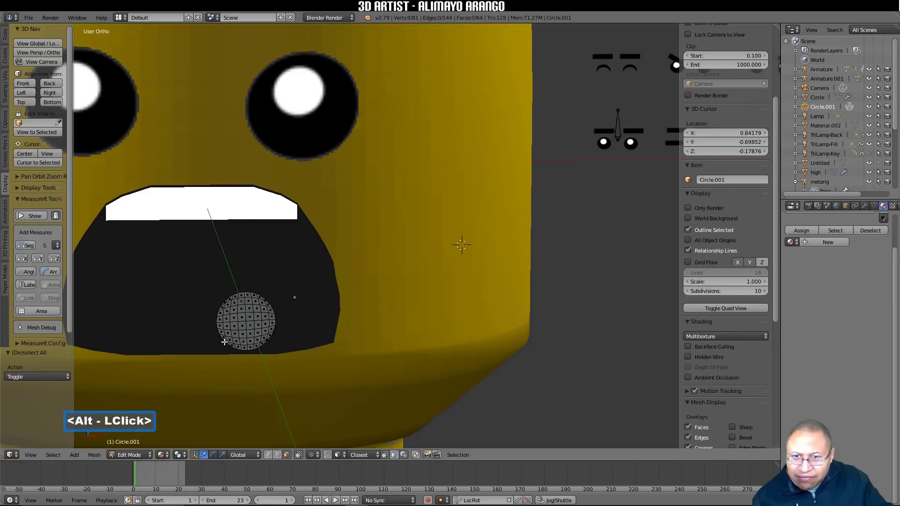
Step: Select the eight faces forming the disc's outermost column on the side nearest the mouth's centre and delete those faces
{"action": "scroll", "coordinate": [229, 340], "scroll_direction": "up", "scroll_amount": 3}
{"action": "middle_click_drag", "start_coordinate": [237, 345], "coordinate": [435, 208], "text": "shift"}
{"action": "scroll", "coordinate": [435, 208], "scroll_direction": "up", "scroll_amount": 3}
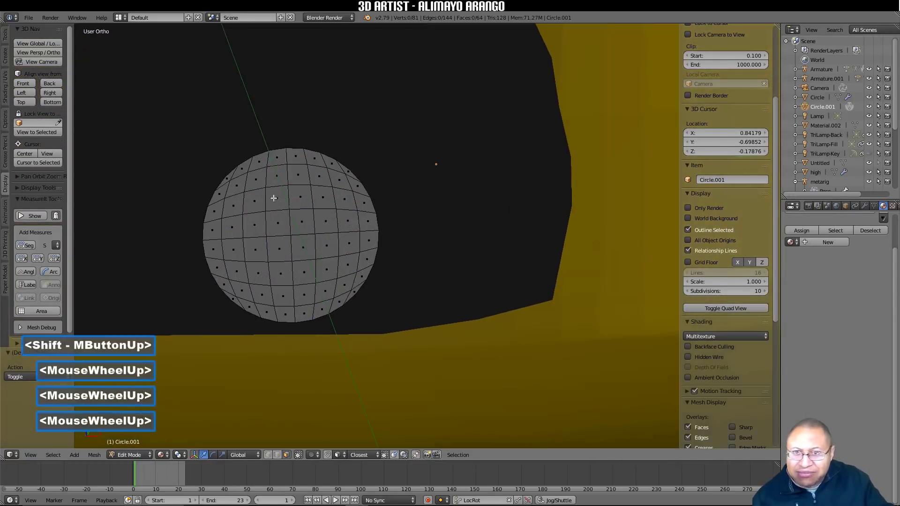
{"action": "left_click", "coordinate": [226, 173]}
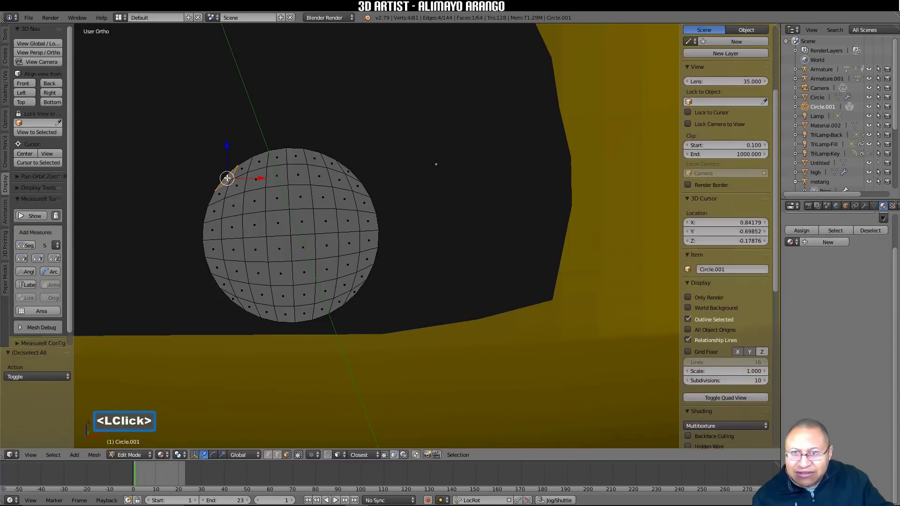
{"action": "left_click", "coordinate": [223, 192], "text": "shift"}
{"action": "left_click", "coordinate": [221, 209], "text": "shift"}
{"action": "left_click", "coordinate": [216, 233], "text": "shift"}
{"action": "left_click", "coordinate": [215, 248], "text": "shift"}
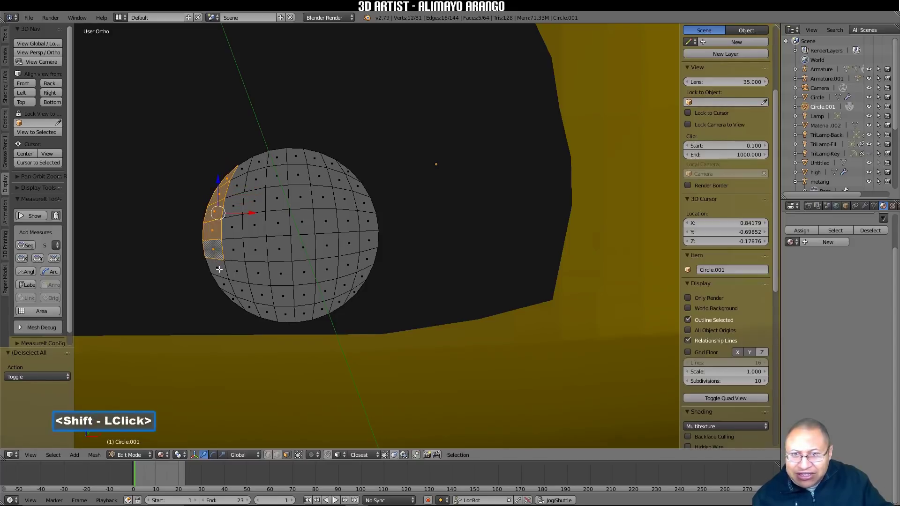
{"action": "left_click", "coordinate": [217, 271], "text": "shift"}
{"action": "left_click", "coordinate": [225, 286], "text": "shift"}
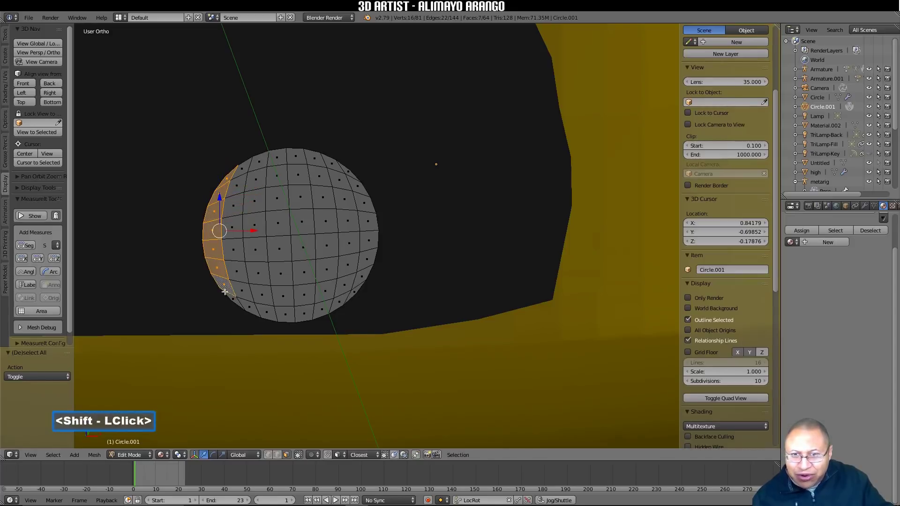
{"action": "left_click", "coordinate": [237, 301], "text": "shift"}
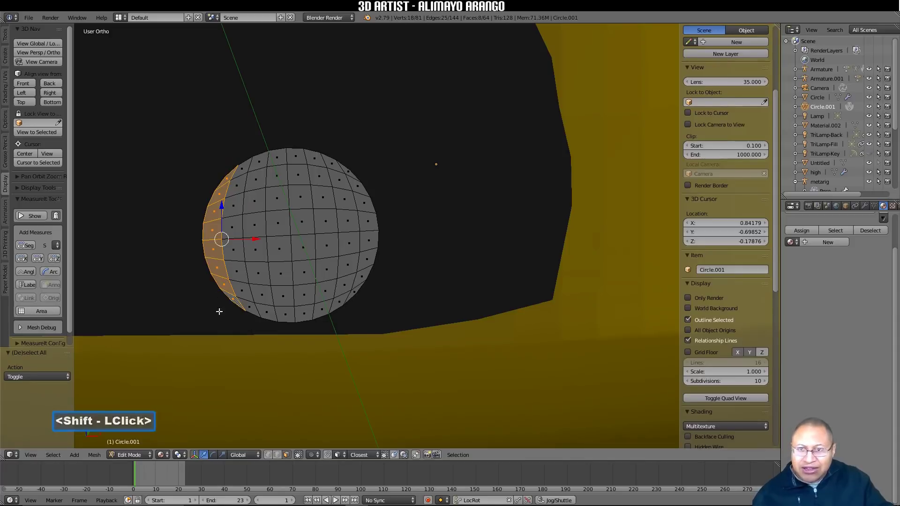
{"action": "key", "text": "x"}
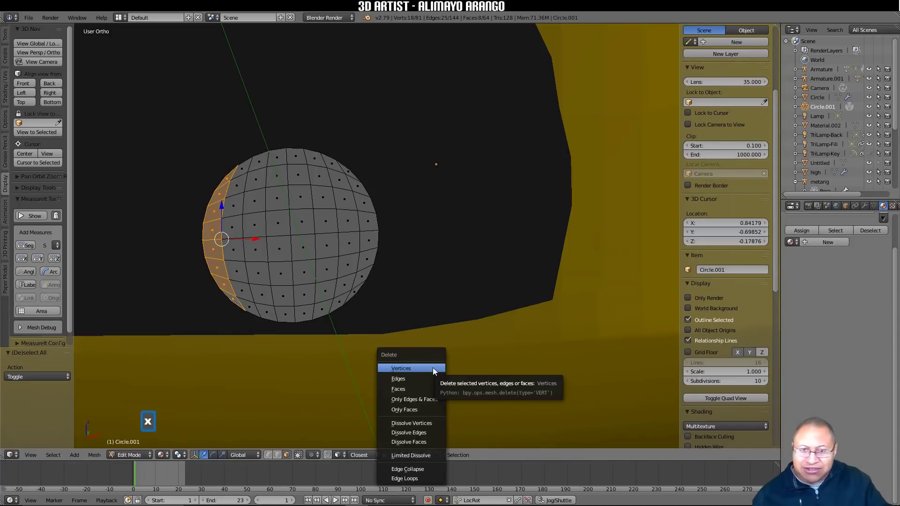
{"action": "left_click", "coordinate": [436, 389]}
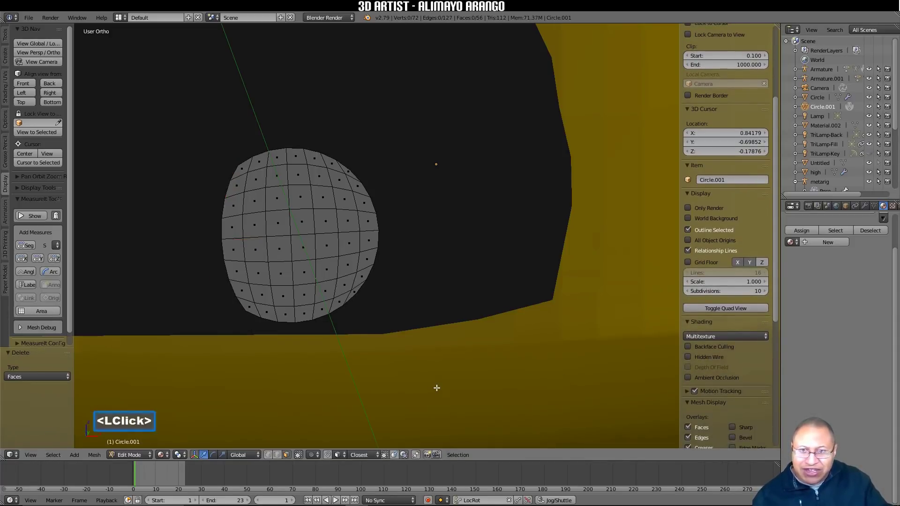
Step: Switch to the front view, return the disc to object mode and turn snapping on
{"action": "scroll", "coordinate": [453, 375], "scroll_direction": "down", "scroll_amount": 3}
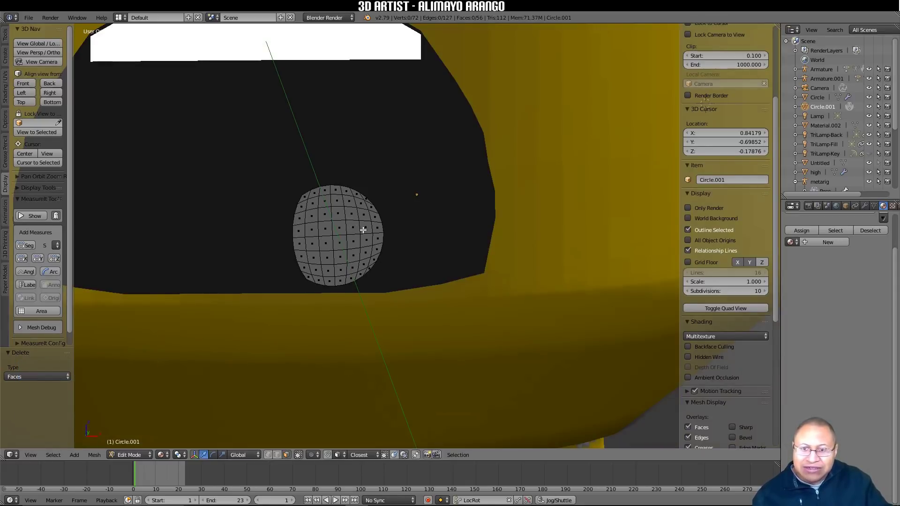
{"action": "left_click", "coordinate": [23, 84]}
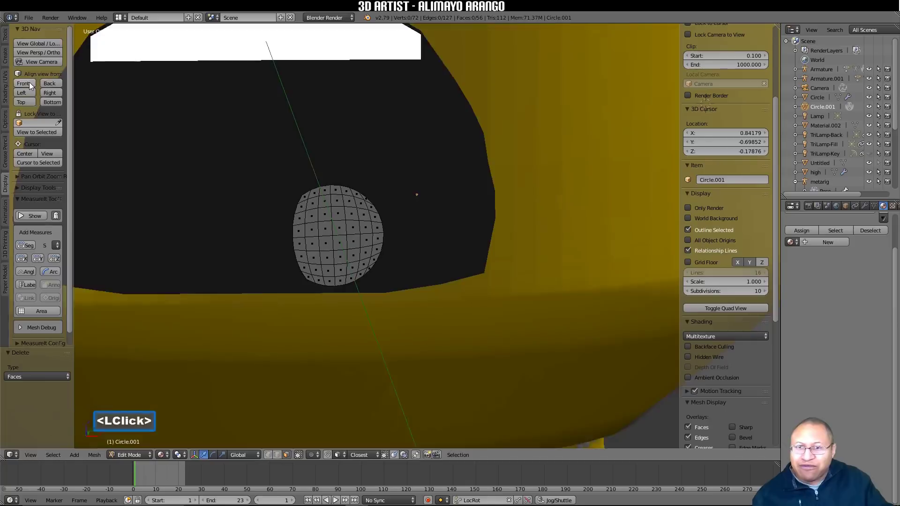
{"action": "scroll", "coordinate": [440, 238], "scroll_direction": "down", "scroll_amount": 3}
{"action": "scroll", "coordinate": [441, 237], "scroll_direction": "down", "scroll_amount": 3}
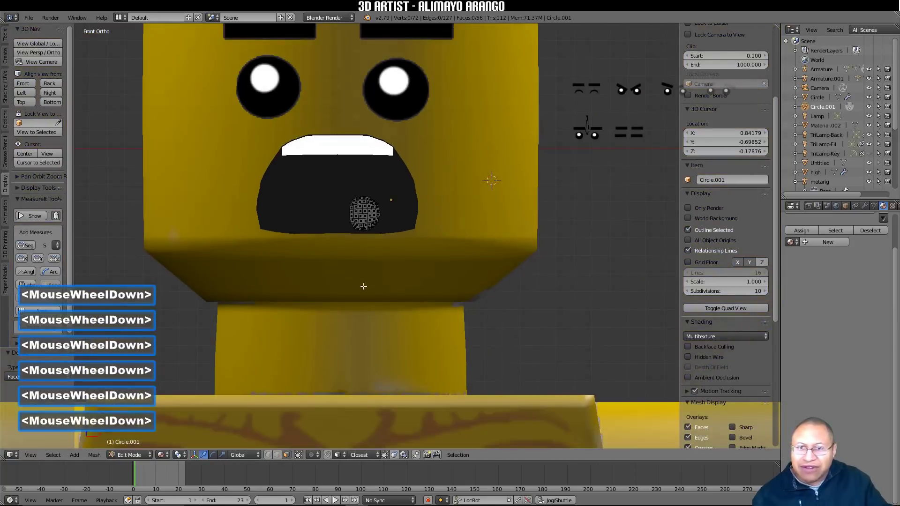
{"action": "left_click", "coordinate": [143, 457]}
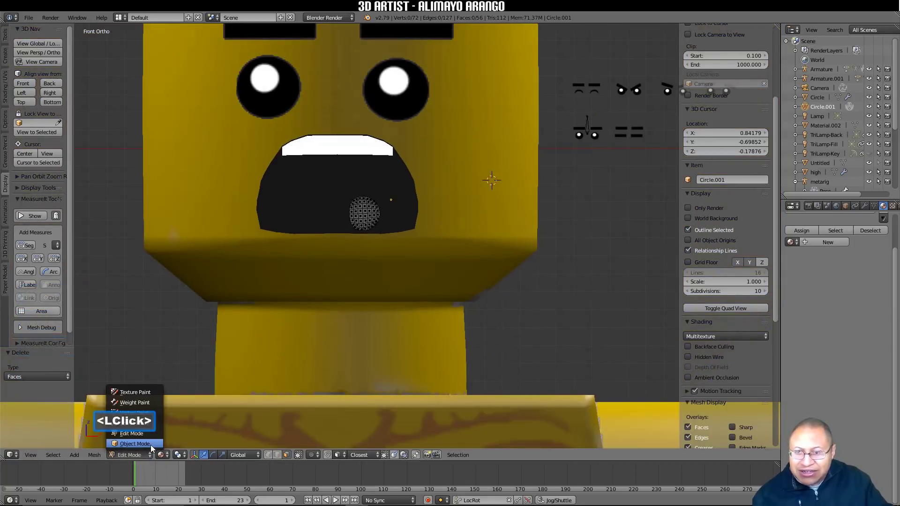
{"action": "left_click", "coordinate": [151, 446]}
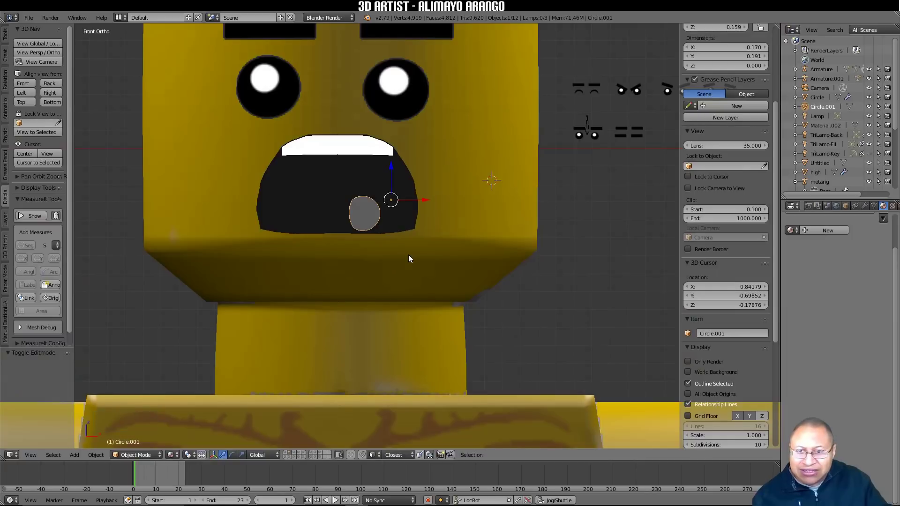
{"action": "left_click", "coordinate": [362, 453]}
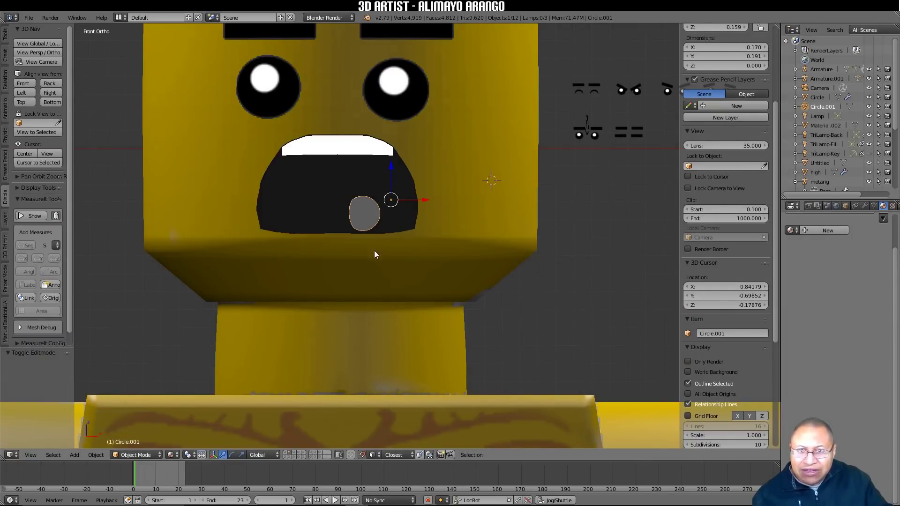
Step: In edit mode, nudge the whole disc about 0.003 up with snapping so it fits the surface, then return to object mode and turn snapping off
{"action": "left_click", "coordinate": [153, 455]}
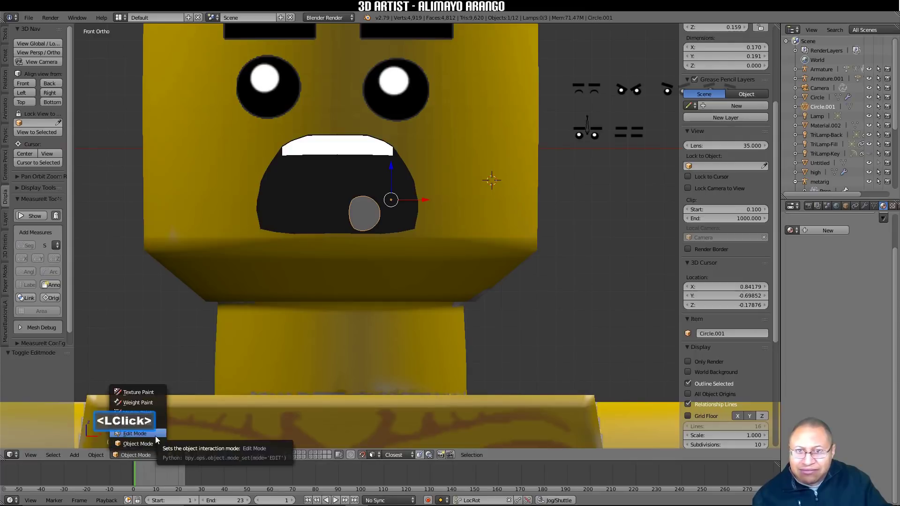
{"action": "left_click", "coordinate": [155, 435]}
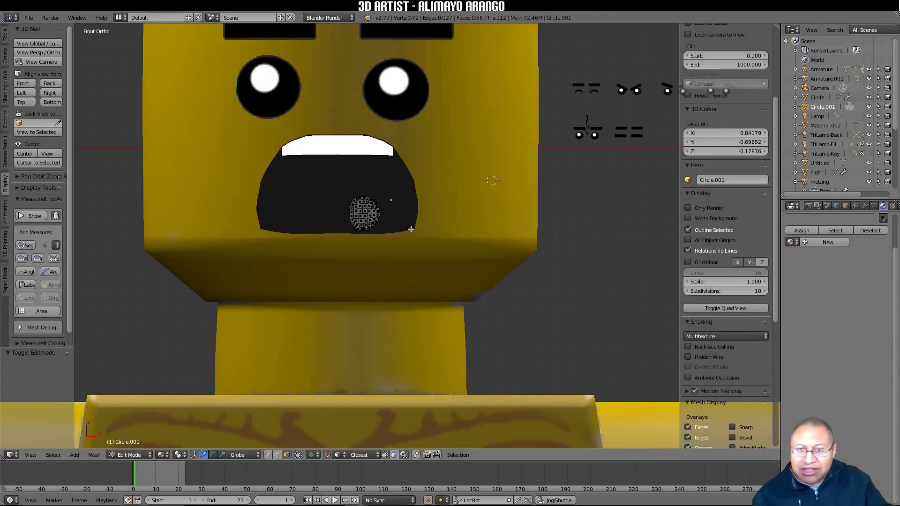
{"action": "key", "text": "a"}
{"action": "key", "text": "g"}
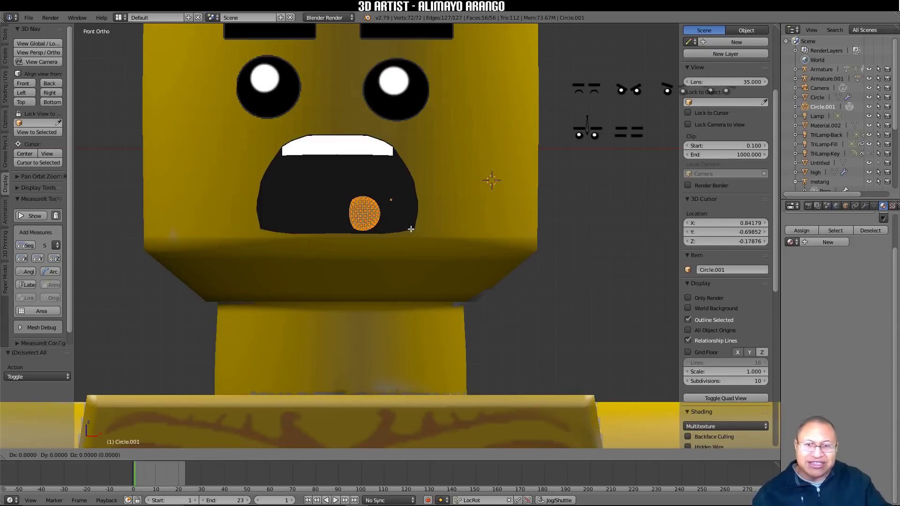
{"action": "left_click", "coordinate": [410, 228]}
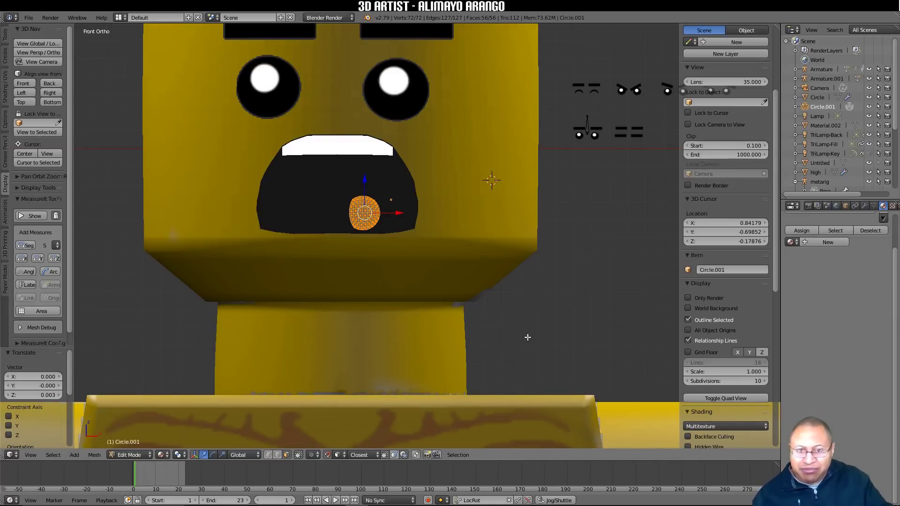
{"action": "key", "text": "a"}
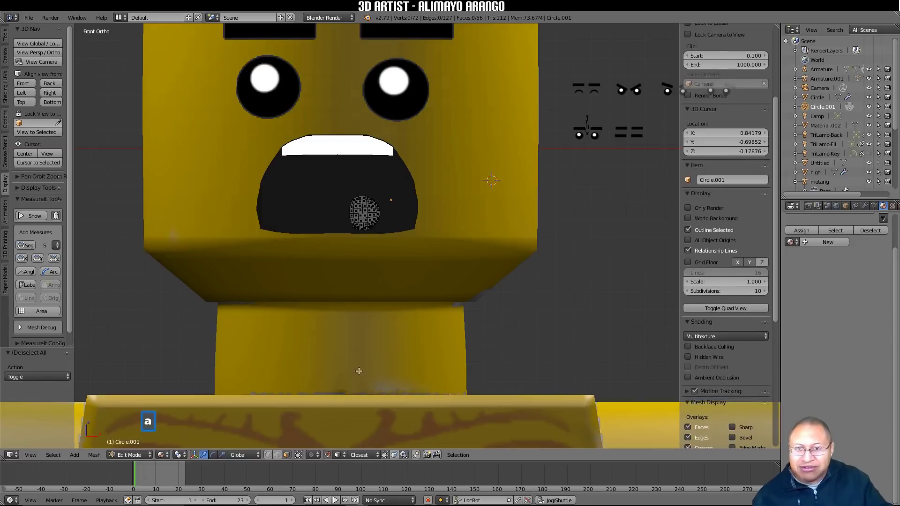
{"action": "left_click", "coordinate": [131, 455]}
{"action": "left_click", "coordinate": [140, 444]}
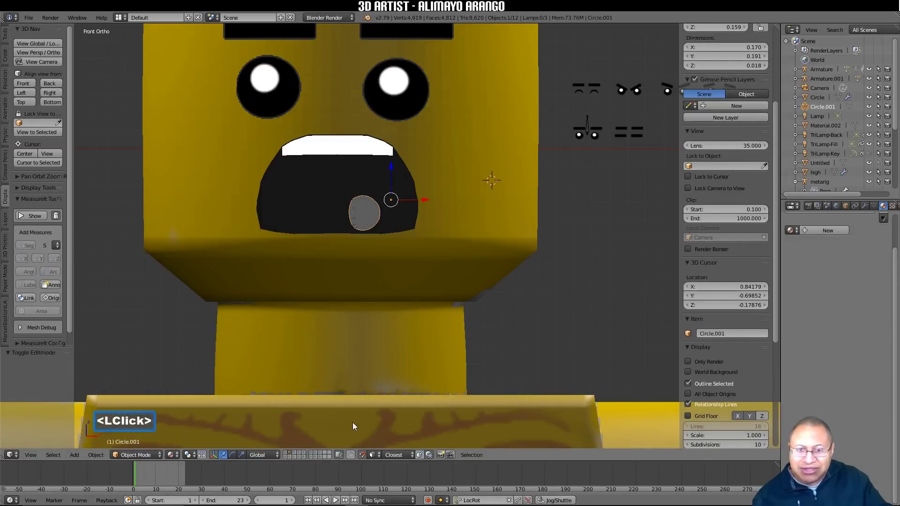
{"action": "left_click", "coordinate": [361, 454]}
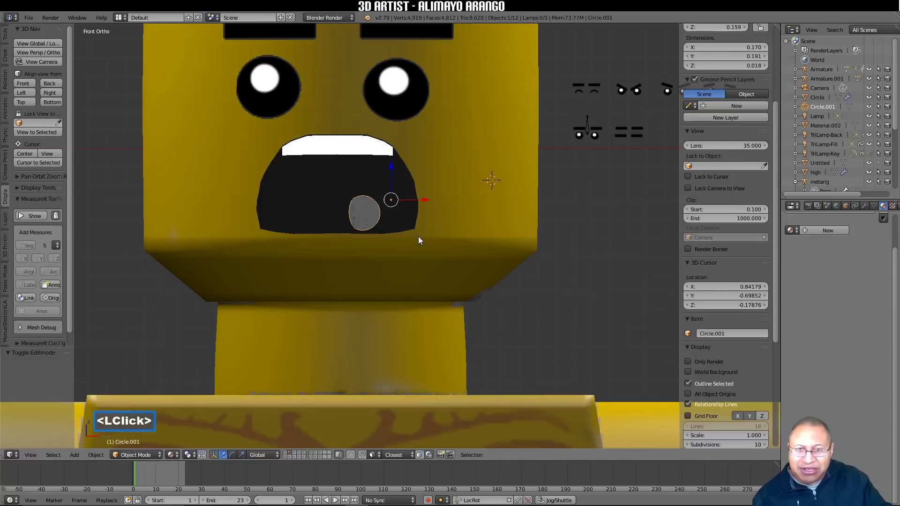
Step: Join the disc into the mouth object, keeping the mouth as the active object
{"action": "scroll", "coordinate": [419, 239], "scroll_direction": "up", "scroll_amount": 4}
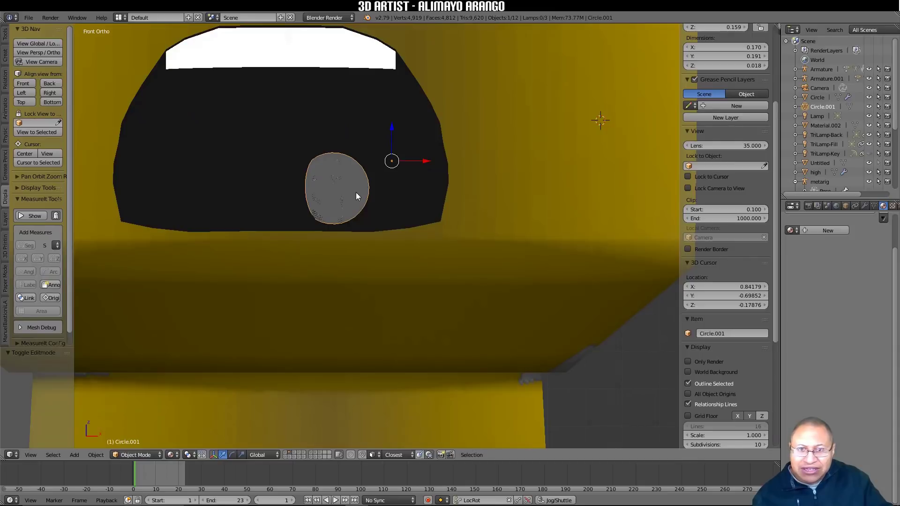
{"action": "left_click", "coordinate": [405, 198], "text": "shift"}
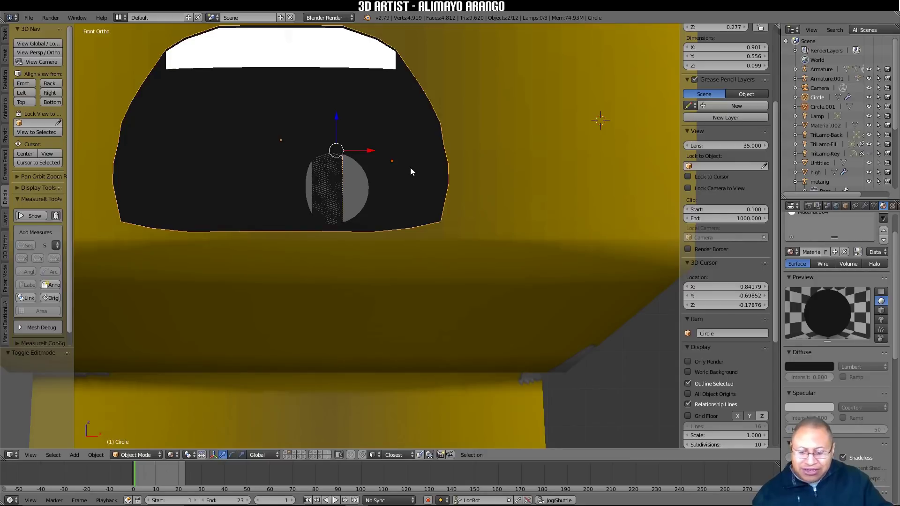
{"action": "key", "text": "ctrl"}
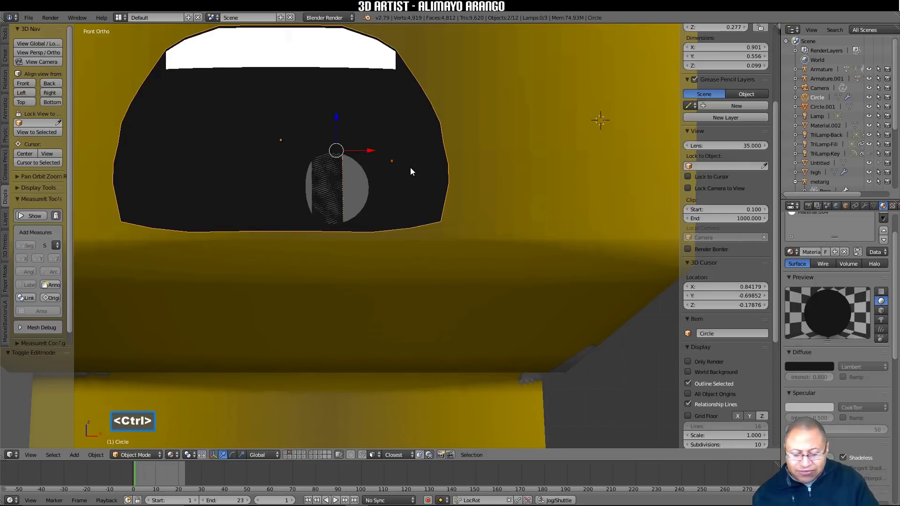
{"action": "key", "text": "ctrl+j"}
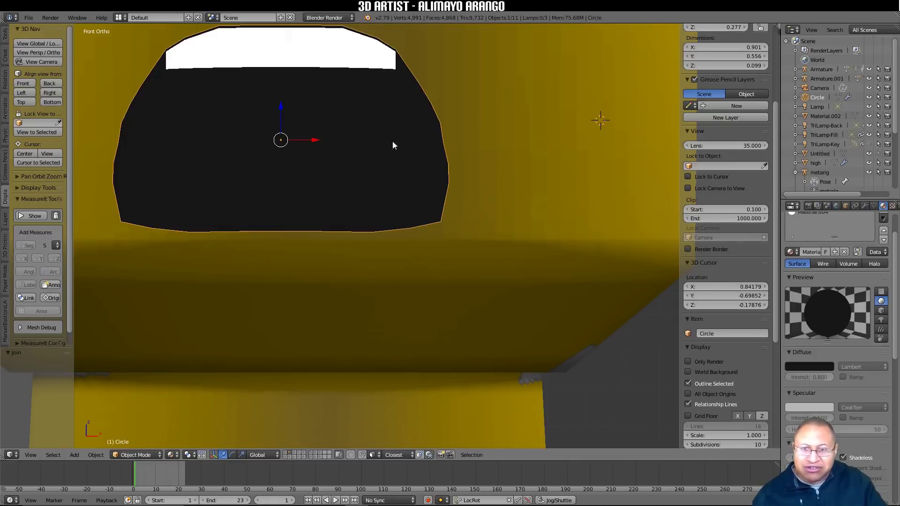
Step: Enter edit mode on the joined mouth and select all linked faces of the disc
{"action": "left_click", "coordinate": [150, 455]}
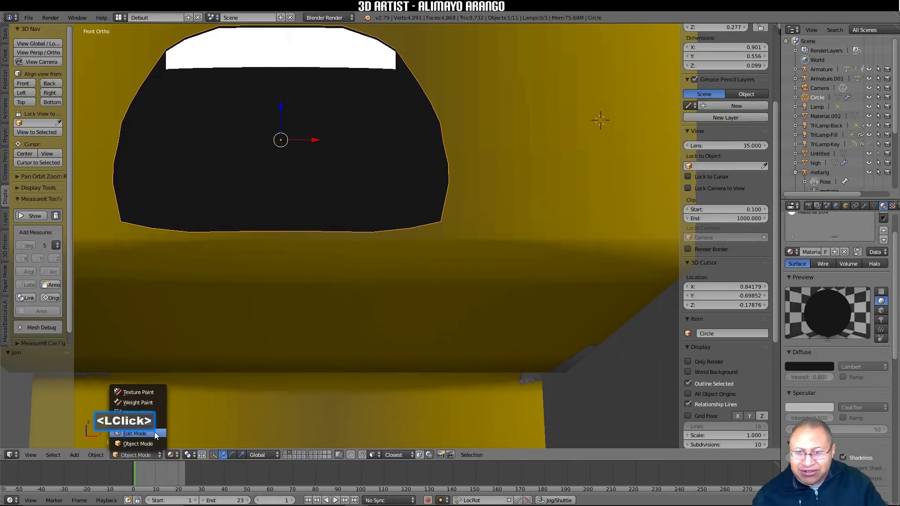
{"action": "left_click", "coordinate": [154, 432]}
{"action": "scroll", "coordinate": [304, 347], "scroll_direction": "up", "scroll_amount": 2}
{"action": "middle_click_drag", "start_coordinate": [364, 287], "coordinate": [343, 273]}
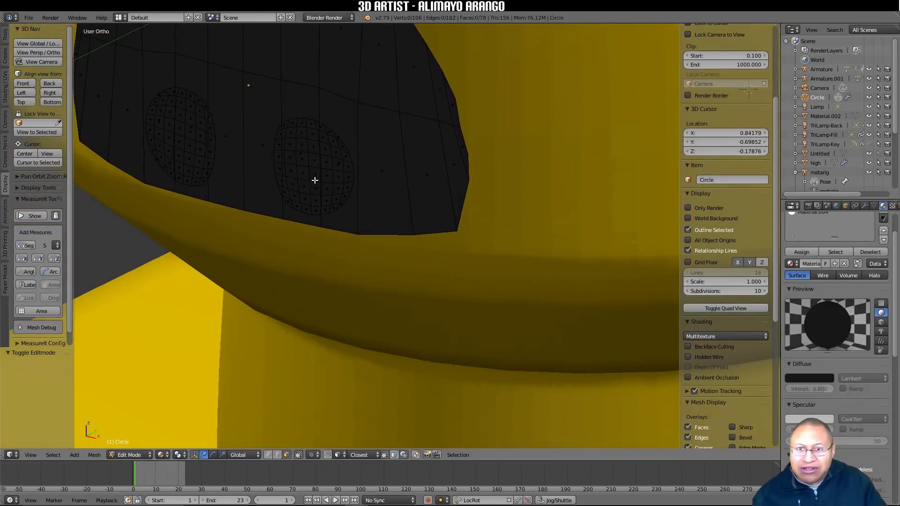
{"action": "key", "text": "l"}
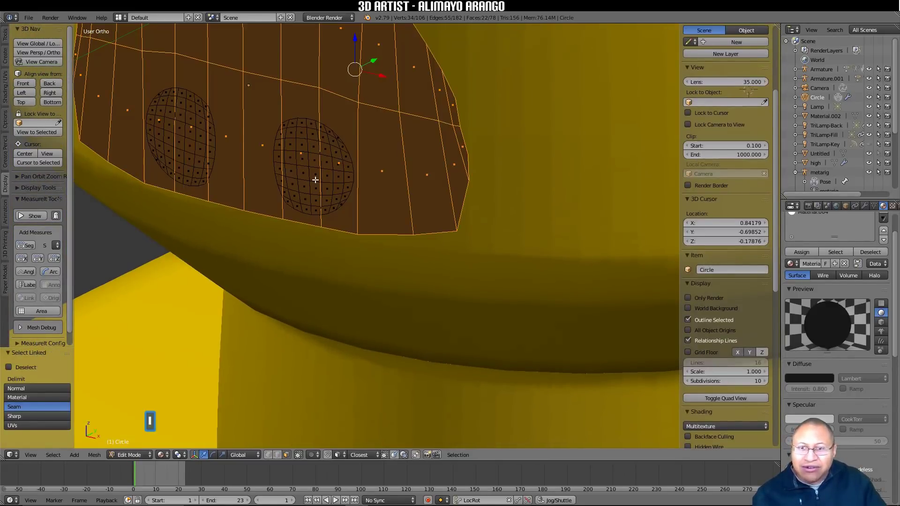
{"action": "left_click", "coordinate": [340, 177]}
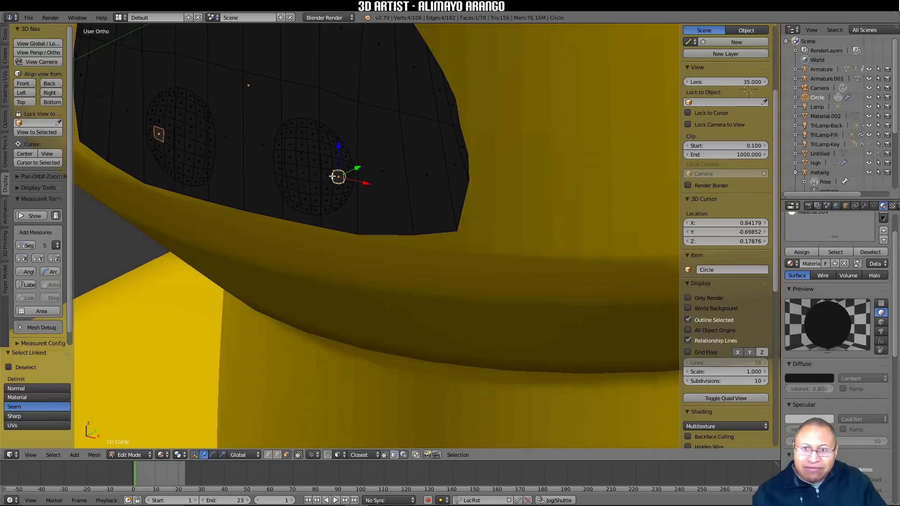
{"action": "key", "text": "ctrl+l"}
{"action": "scroll", "coordinate": [333, 176], "scroll_direction": "down", "scroll_amount": 2}
{"action": "middle_click_drag", "start_coordinate": [332, 176], "coordinate": [334, 181]}
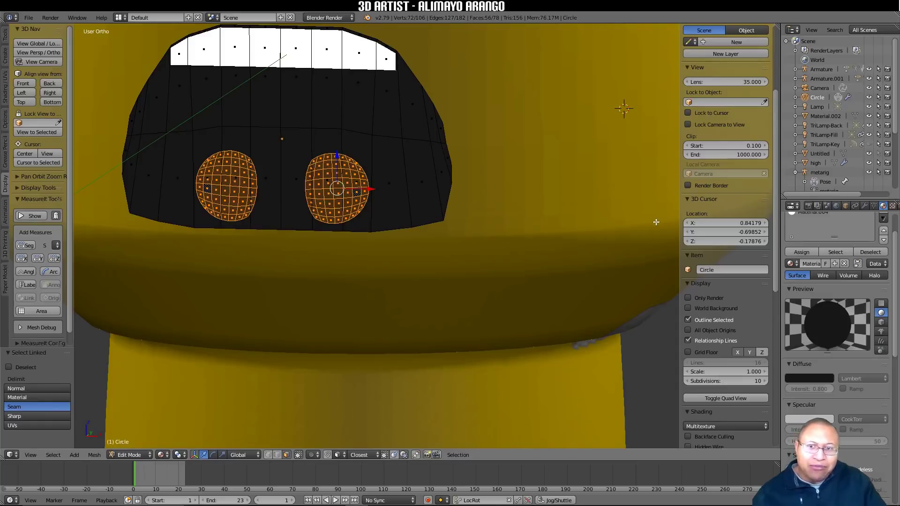
Step: Add a third material slot with a new red diffuse material and assign it to the selected disc faces
{"action": "left_click_drag", "start_coordinate": [896, 241], "coordinate": [897, 219]}
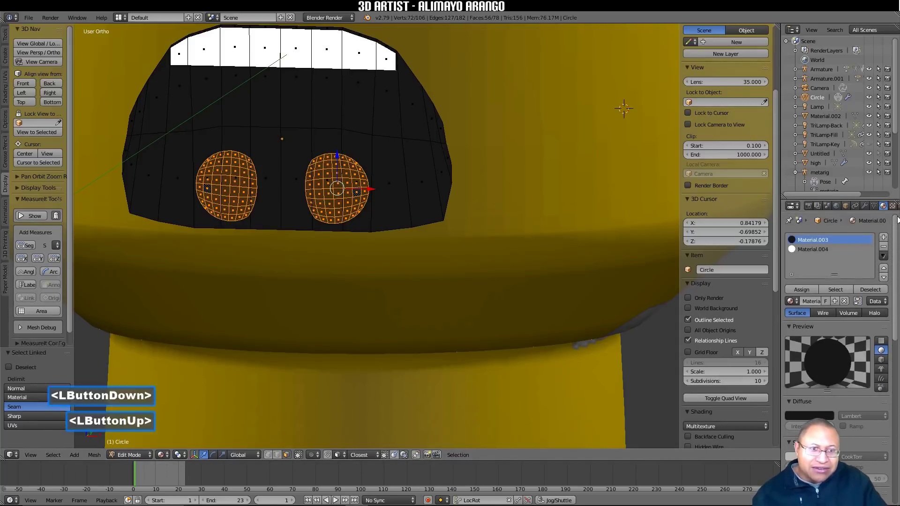
{"action": "left_click", "coordinate": [882, 239]}
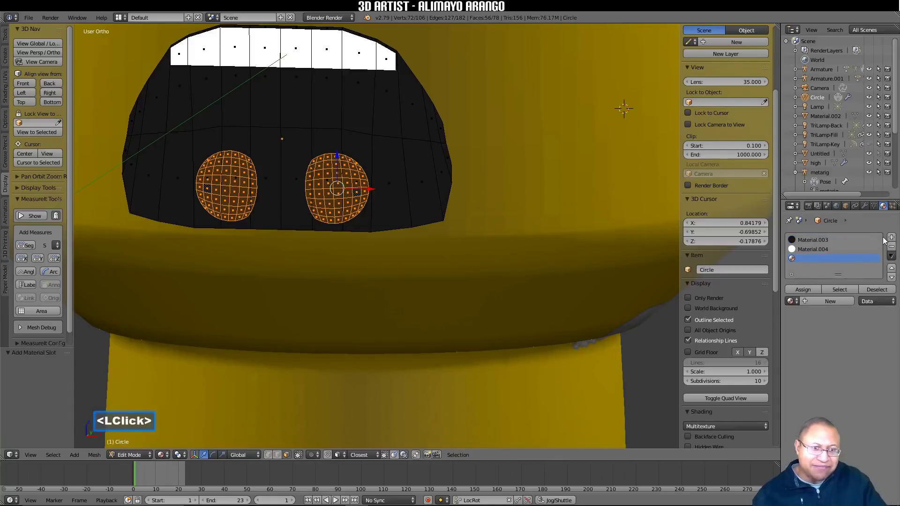
{"action": "left_click", "coordinate": [849, 301]}
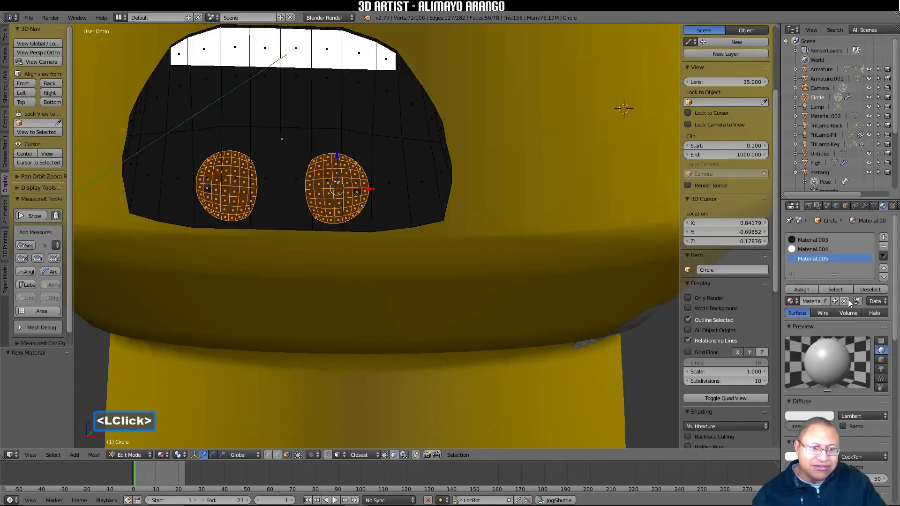
{"action": "left_click", "coordinate": [823, 417]}
{"action": "left_click_drag", "start_coordinate": [796, 352], "coordinate": [786, 354]}
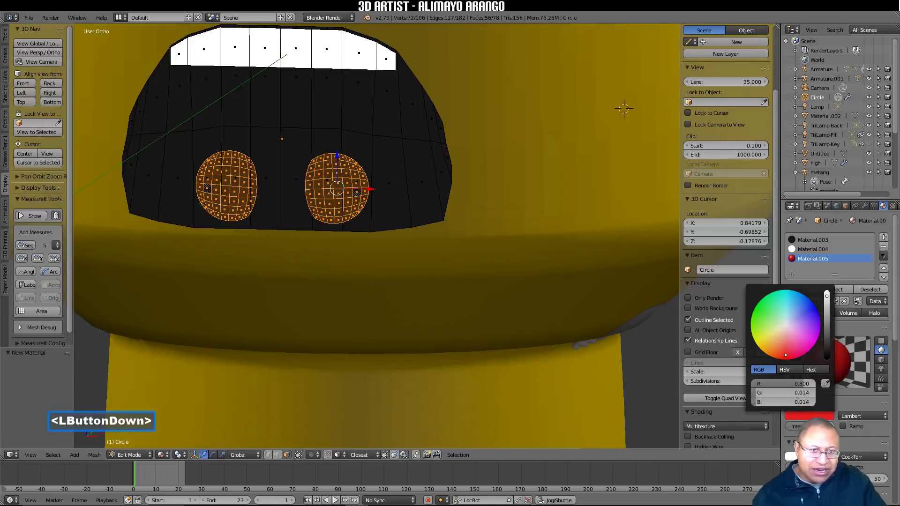
{"action": "left_click_drag", "start_coordinate": [787, 353], "coordinate": [787, 350]}
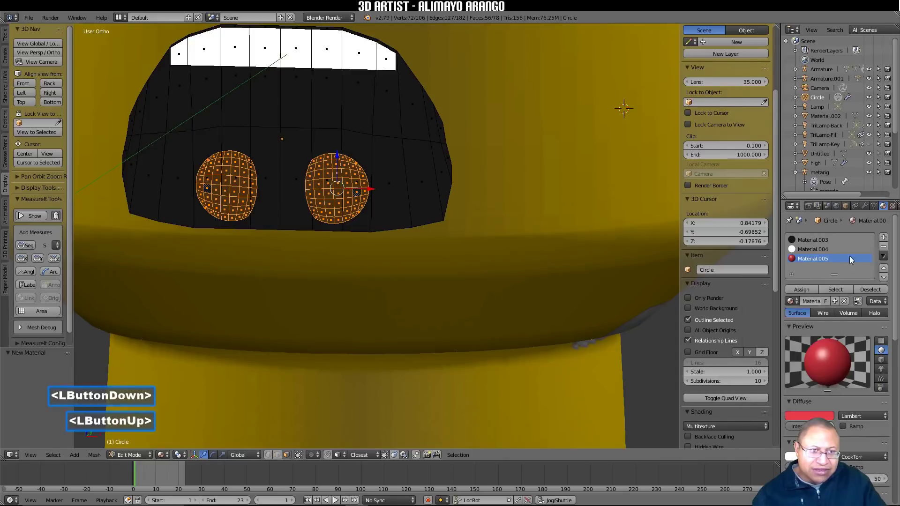
{"action": "left_click", "coordinate": [814, 290]}
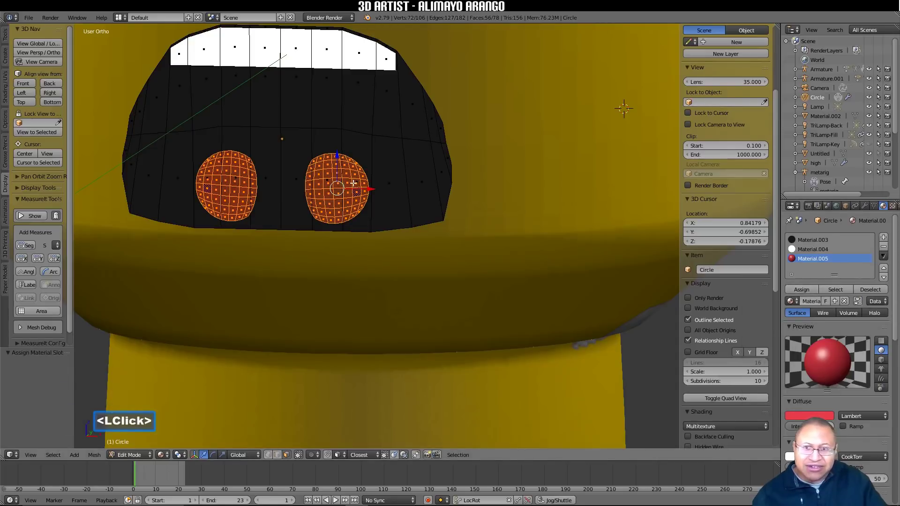
Step: Move the discs 0.082 inward along X so they meet at the centre, bring them 0.009 forward along Y, and deselect everything
{"action": "left_click_drag", "start_coordinate": [373, 190], "coordinate": [344, 187]}
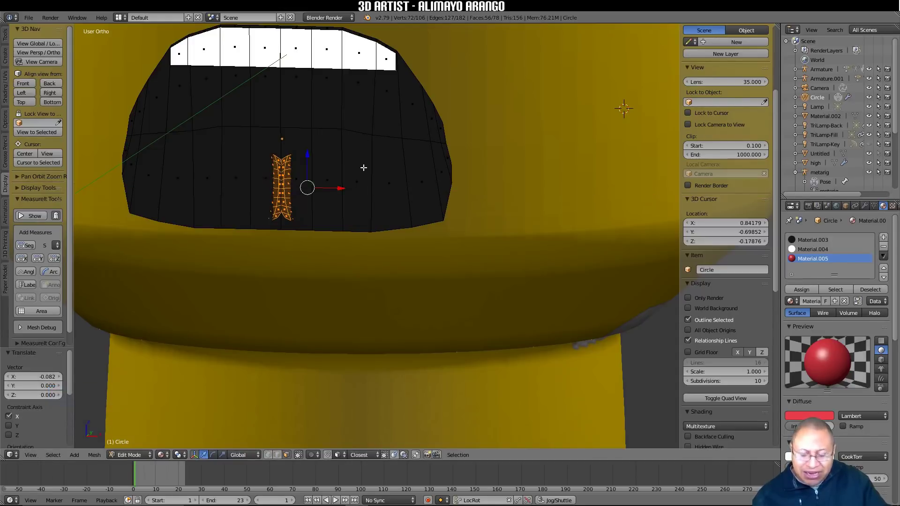
{"action": "middle_click_drag", "start_coordinate": [364, 167], "coordinate": [332, 179]}
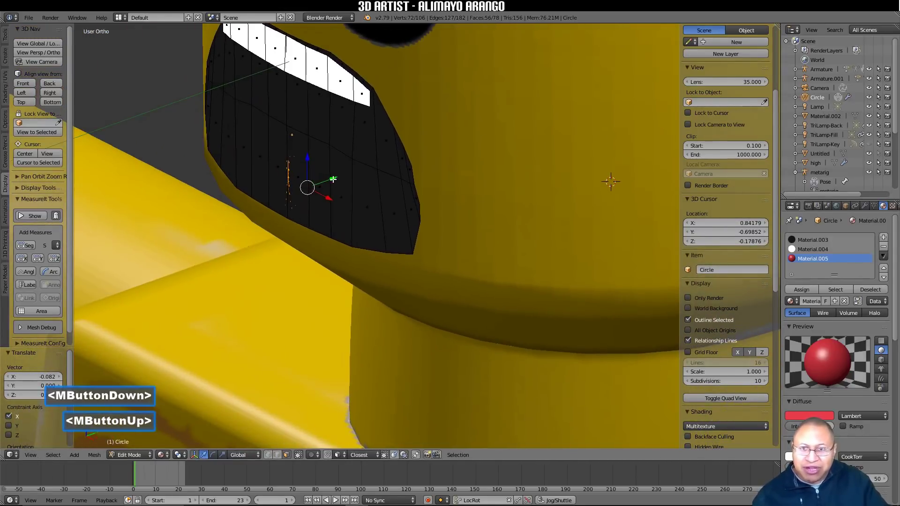
{"action": "left_click_drag", "start_coordinate": [333, 178], "coordinate": [325, 187]}
{"action": "middle_click_drag", "start_coordinate": [325, 186], "coordinate": [359, 180]}
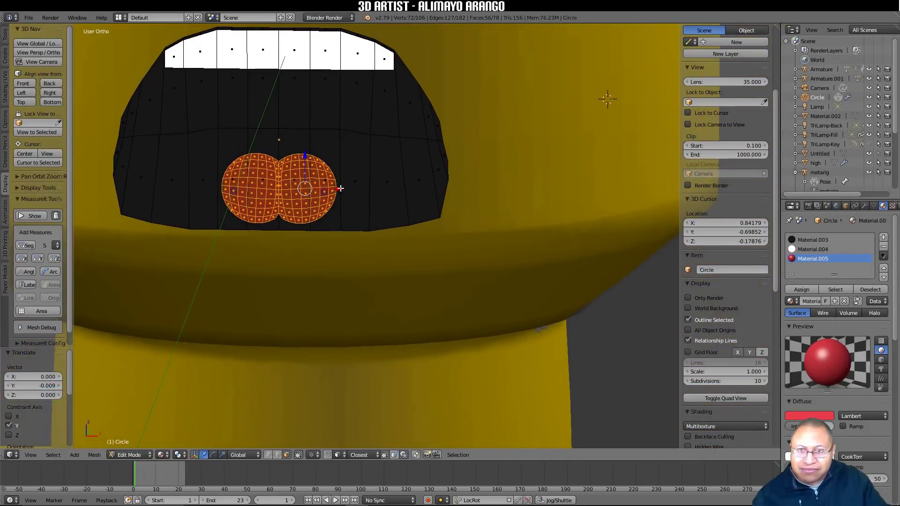
{"action": "key", "text": "a"}
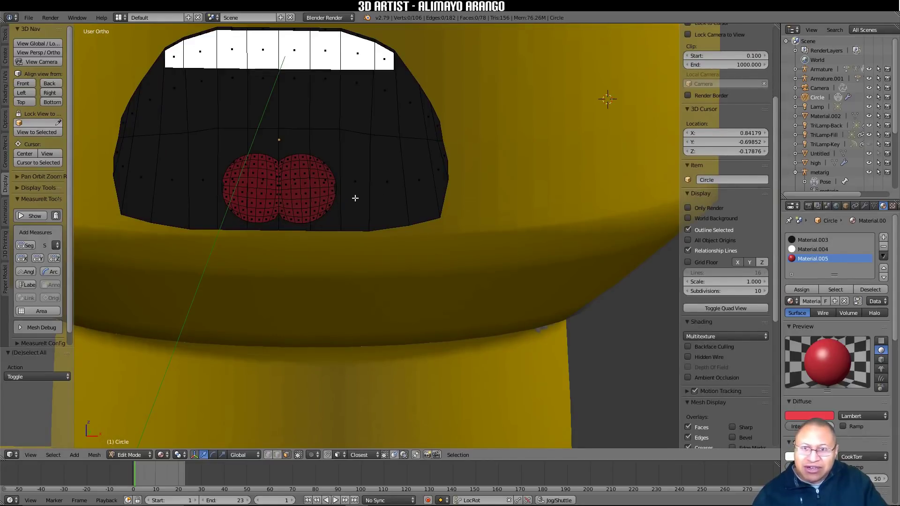
Step: Compare the red discs with the tongues in the reference mouths beside the head, and inspect the discs up close
{"action": "scroll", "coordinate": [477, 211], "scroll_direction": "down", "scroll_amount": 3}
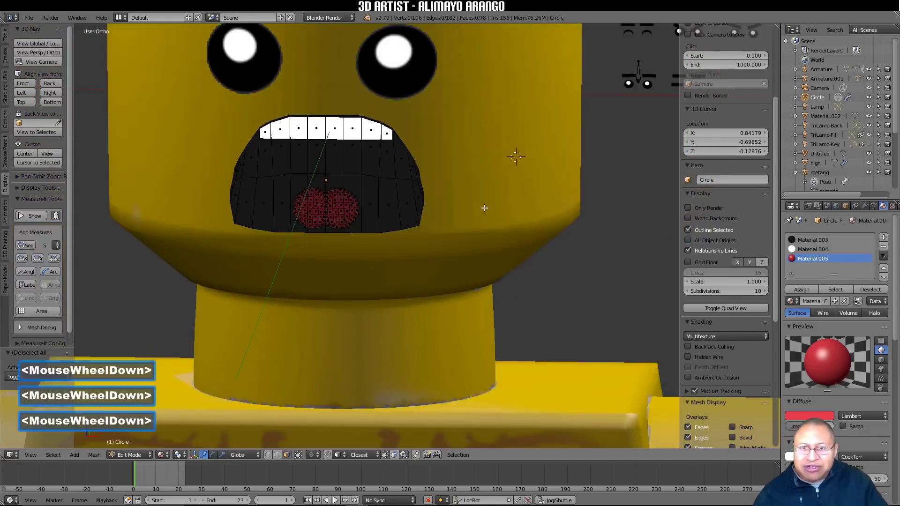
{"action": "middle_click_drag", "start_coordinate": [553, 170], "coordinate": [374, 181], "text": "shift"}
{"action": "middle_click_drag", "start_coordinate": [557, 193], "coordinate": [485, 195], "text": "shift"}
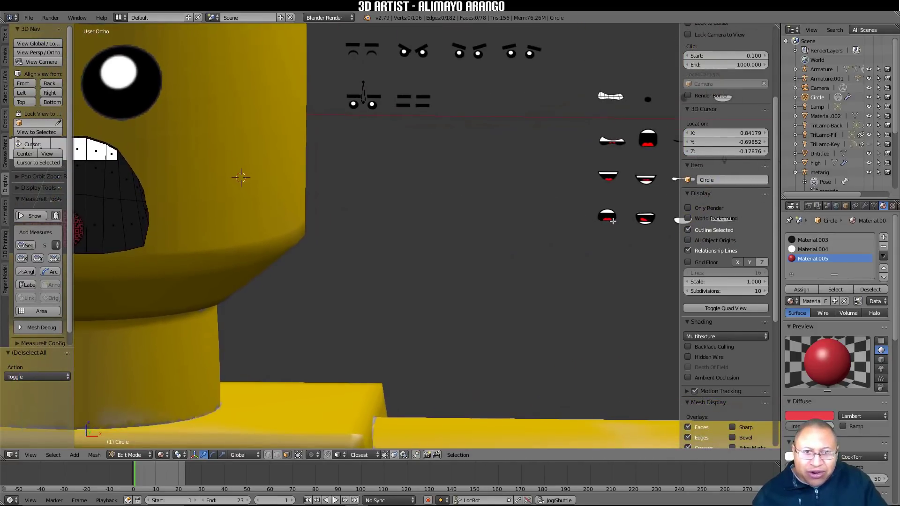
{"action": "middle_click_drag", "start_coordinate": [408, 240], "coordinate": [633, 207], "text": "shift"}
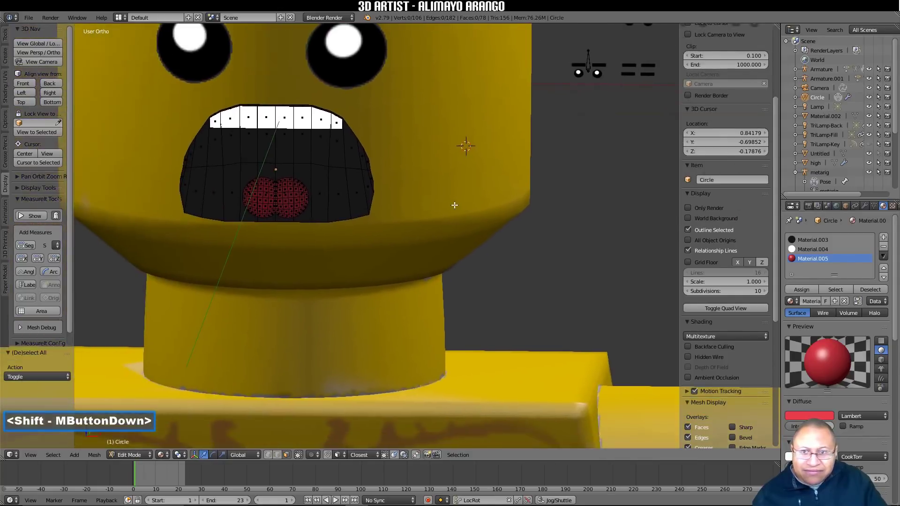
{"action": "scroll", "coordinate": [348, 231], "scroll_direction": "up", "scroll_amount": 3}
{"action": "scroll", "coordinate": [348, 231], "scroll_direction": "up", "scroll_amount": 1}
{"action": "middle_click_drag", "start_coordinate": [317, 217], "coordinate": [415, 221], "text": "shift"}
{"action": "scroll", "coordinate": [418, 221], "scroll_direction": "up", "scroll_amount": 1}
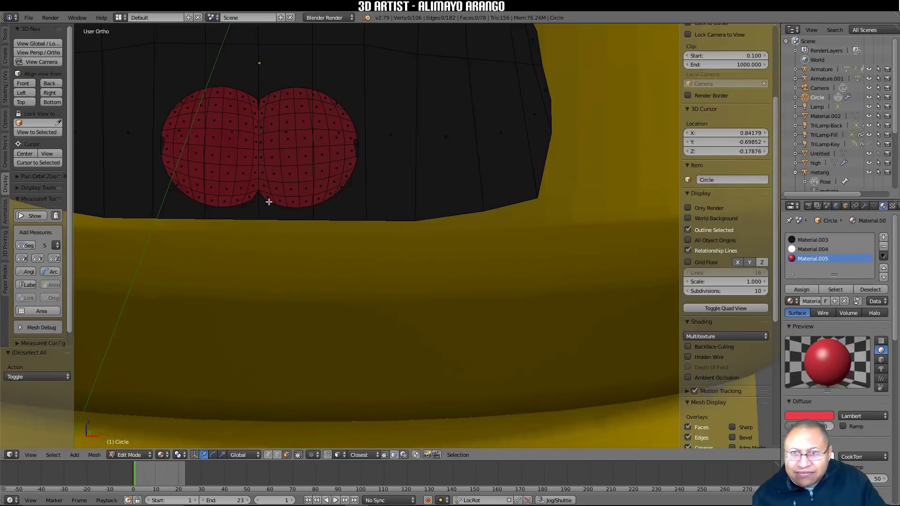
{"action": "scroll", "coordinate": [304, 208], "scroll_direction": "up", "scroll_amount": 1}
{"action": "middle_click_drag", "start_coordinate": [315, 199], "coordinate": [450, 255], "text": "shift"}
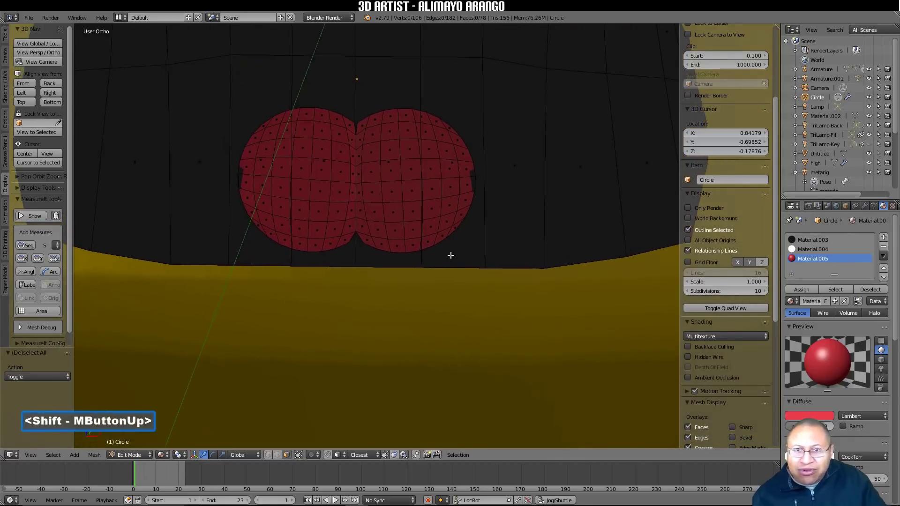
Step: Select the linked tongue faces and nudge them about 0.0006 forward along Y, clear of the black mouth surface
{"action": "key", "text": "l"}
{"action": "middle_click_drag", "start_coordinate": [415, 193], "coordinate": [427, 169]}
{"action": "left_click_drag", "start_coordinate": [427, 163], "coordinate": [427, 163]}
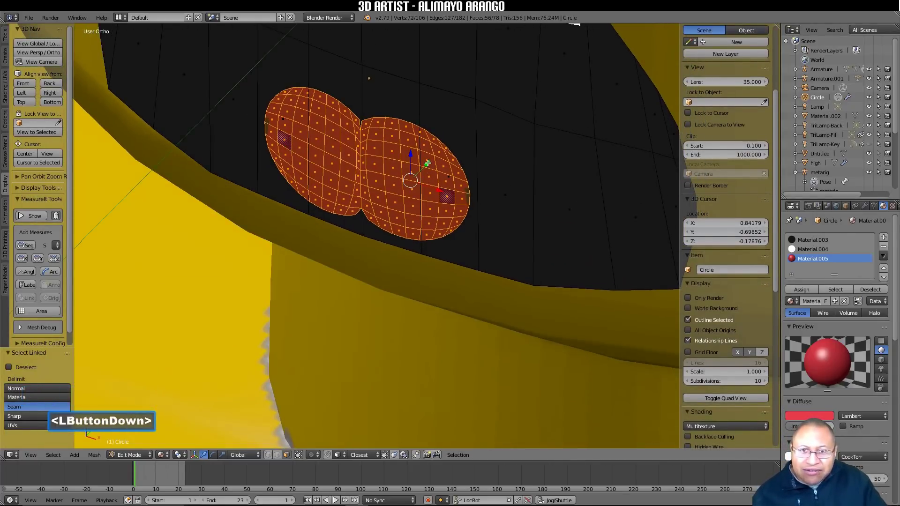
{"action": "left_click_drag", "start_coordinate": [427, 163], "coordinate": [428, 165]}
{"action": "middle_click_drag", "start_coordinate": [428, 164], "coordinate": [444, 175]}
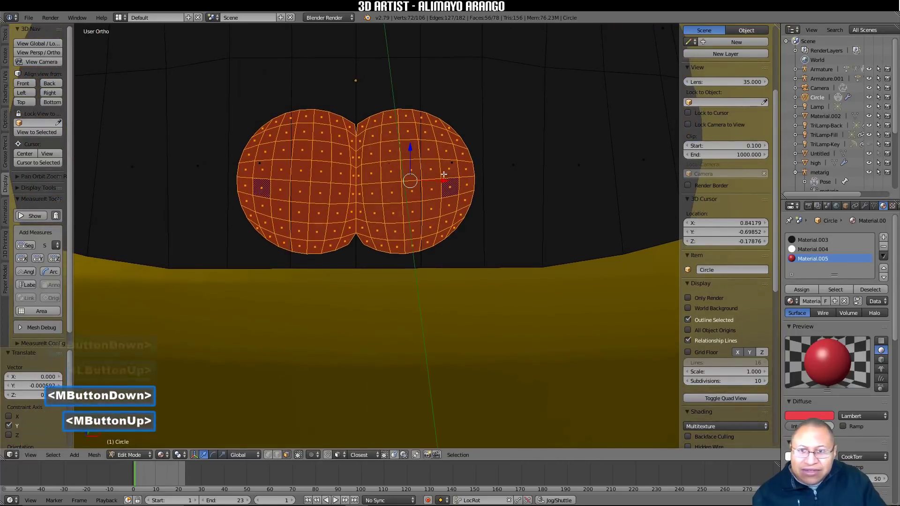
Step: Select the bottom row of faces on the tongue from the outer edge to the centre and delete those faces
{"action": "left_click", "coordinate": [259, 231]}
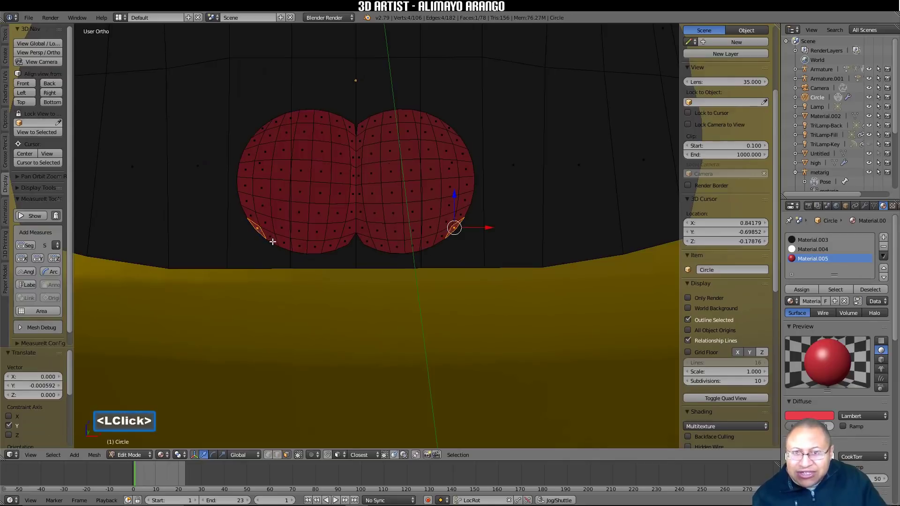
{"action": "left_click", "coordinate": [277, 239], "text": "shift"}
{"action": "left_click", "coordinate": [285, 242], "text": "shift"}
{"action": "double_click", "coordinate": [300, 247], "text": "shift"}
{"action": "left_click", "coordinate": [328, 248], "text": "shift"}
{"action": "double_click", "coordinate": [339, 245], "text": "shift"}
{"action": "left_click", "coordinate": [343, 245], "text": "shift"}
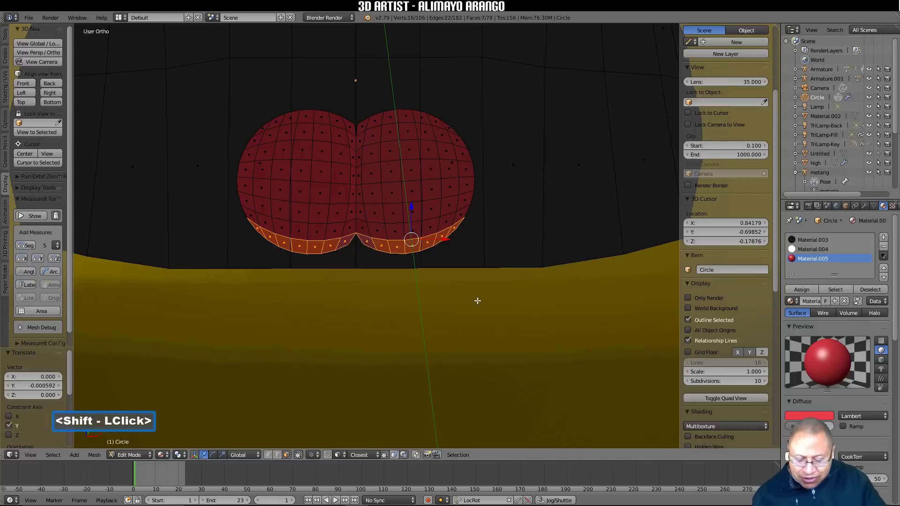
{"action": "key", "text": "x"}
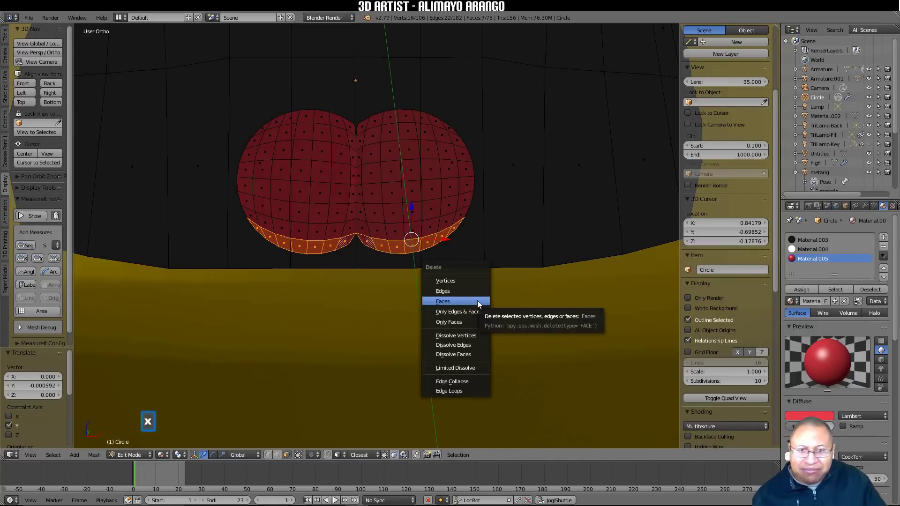
{"action": "left_click", "coordinate": [478, 303]}
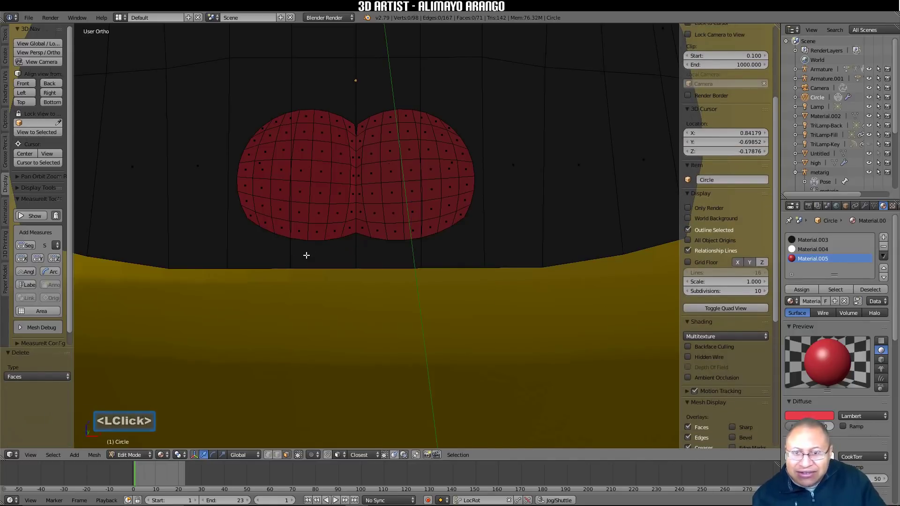
Step: In edge select mode, select the tongue's bottom edges, flatten them by scaling to 0 along Z, and clear the selection
{"action": "left_click", "coordinate": [276, 456]}
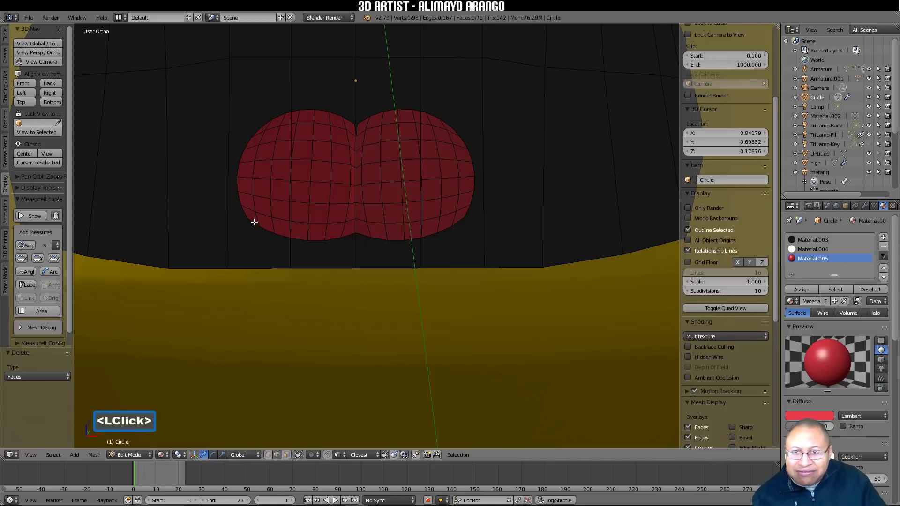
{"action": "left_click", "coordinate": [254, 222]}
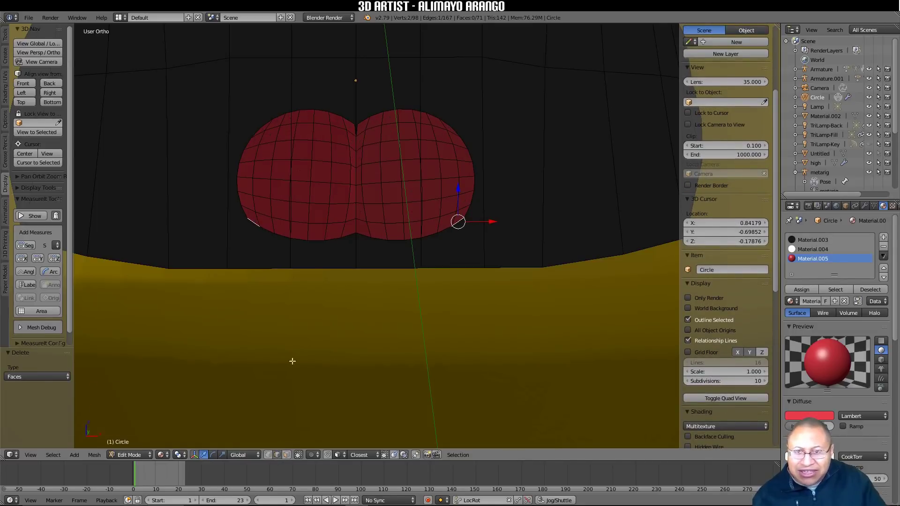
{"action": "left_click", "coordinate": [283, 236], "text": "shift"}
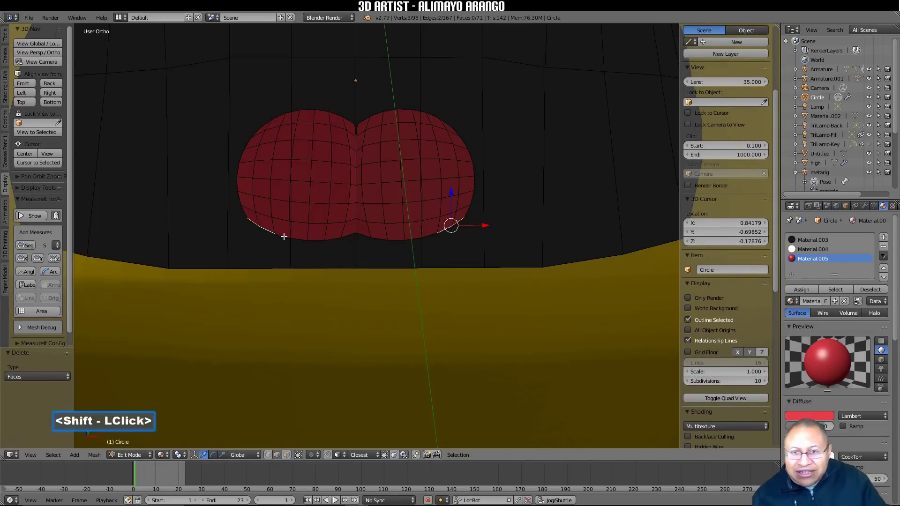
{"action": "left_click", "coordinate": [291, 238], "text": "shift"}
{"action": "left_click", "coordinate": [311, 239], "text": "shift"}
{"action": "left_click", "coordinate": [327, 242], "text": "shift"}
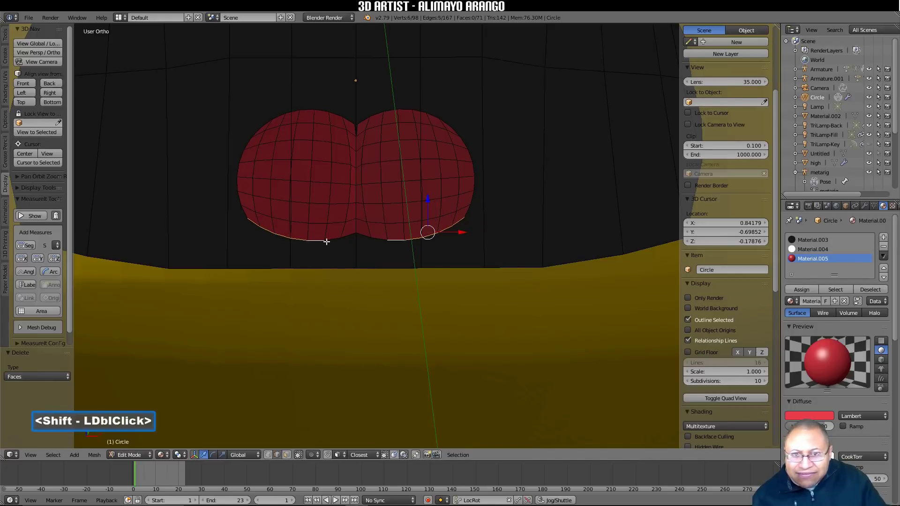
{"action": "left_click", "coordinate": [333, 240], "text": "shift"}
{"action": "left_click", "coordinate": [345, 237], "text": "shift"}
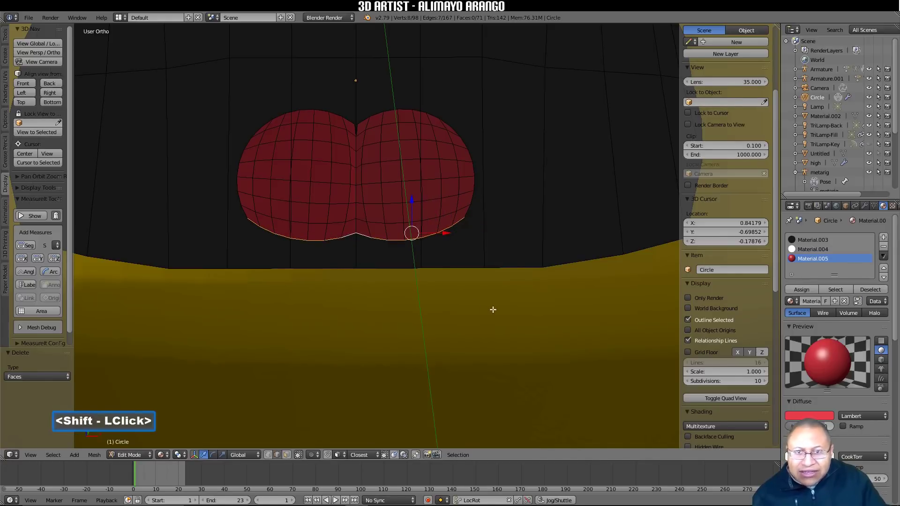
{"action": "key", "text": "s"}
{"action": "key", "text": "z"}
{"action": "key", "text": "0"}
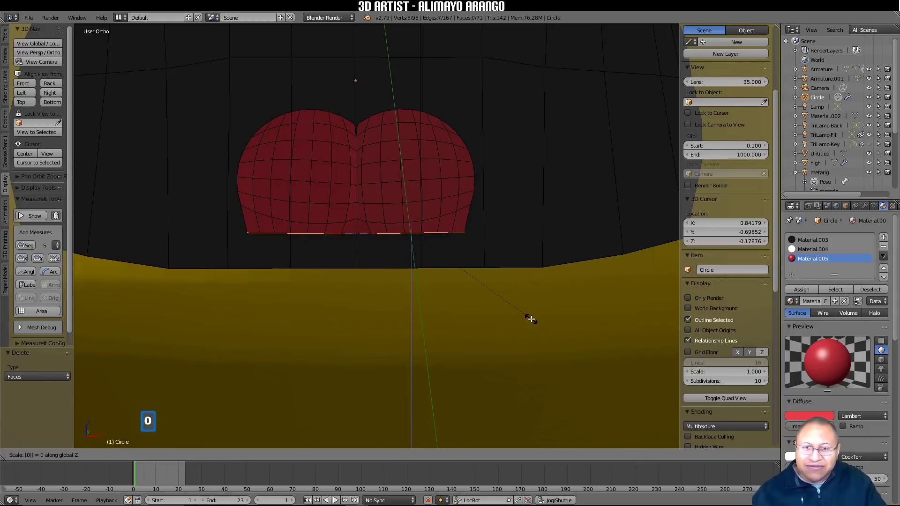
{"action": "left_click", "coordinate": [531, 319]}
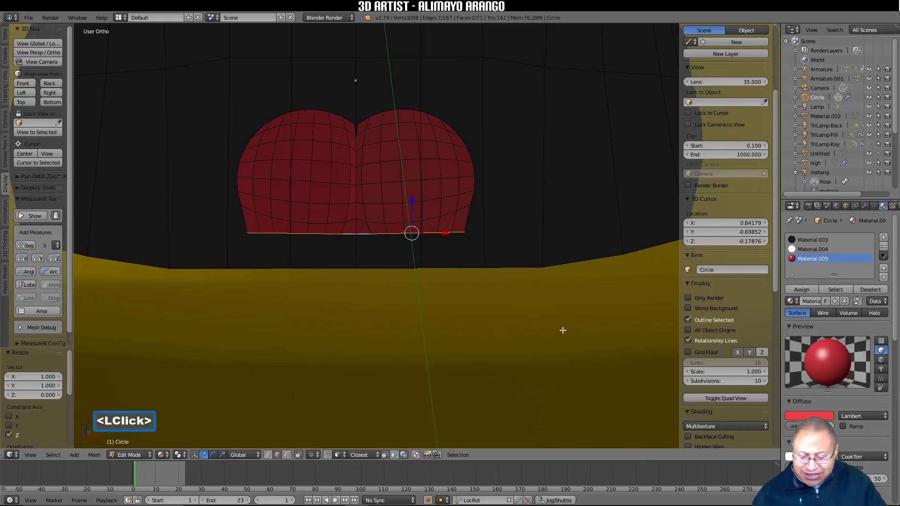
{"action": "key", "text": "a"}
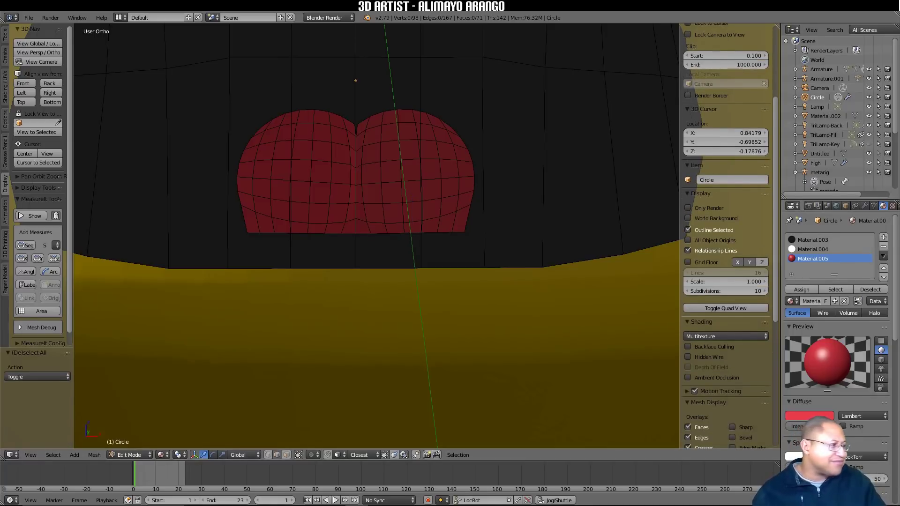
{"action": "left_click", "coordinate": [881, 378]}
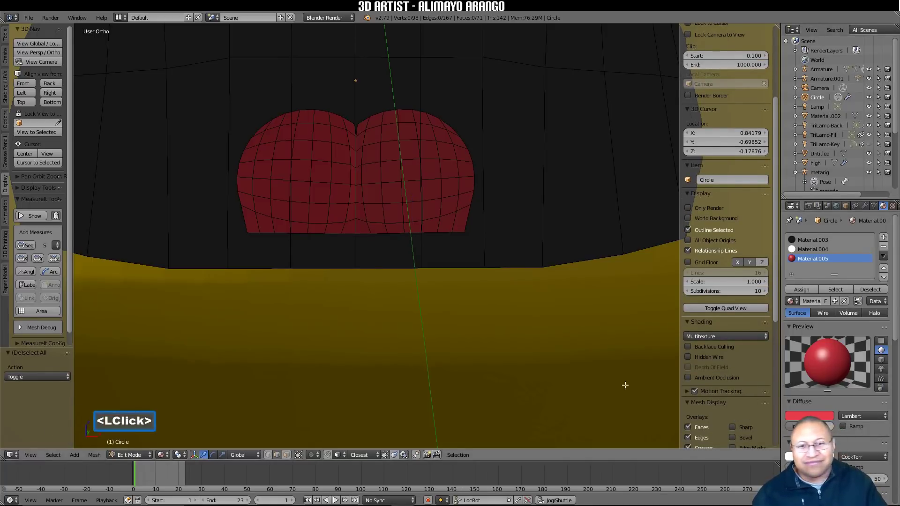
Step: Select the linked tongue faces, shift them about 0.018 along X, widen them by about 1.295 along X, and clear the selection
{"action": "scroll", "coordinate": [580, 324], "scroll_direction": "down", "scroll_amount": 5}
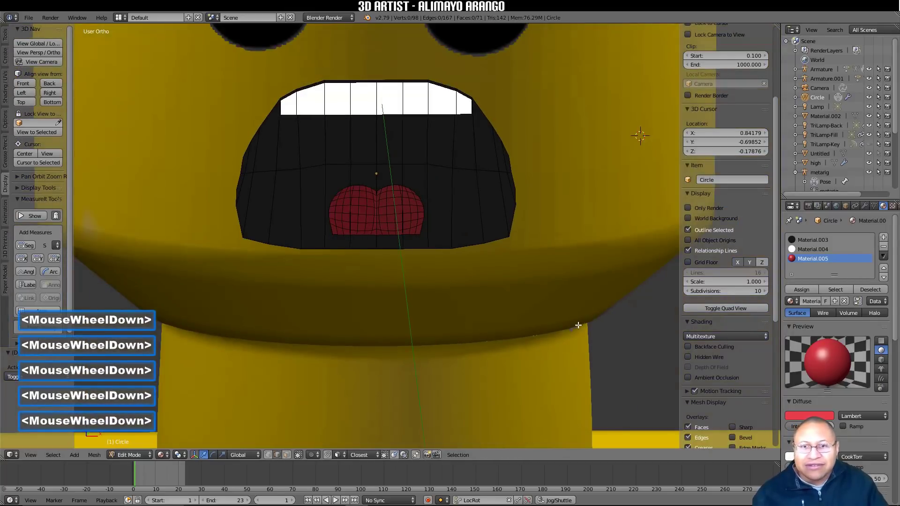
{"action": "scroll", "coordinate": [543, 321], "scroll_direction": "down", "scroll_amount": 2}
{"action": "scroll", "coordinate": [543, 321], "scroll_direction": "down", "scroll_amount": 1}
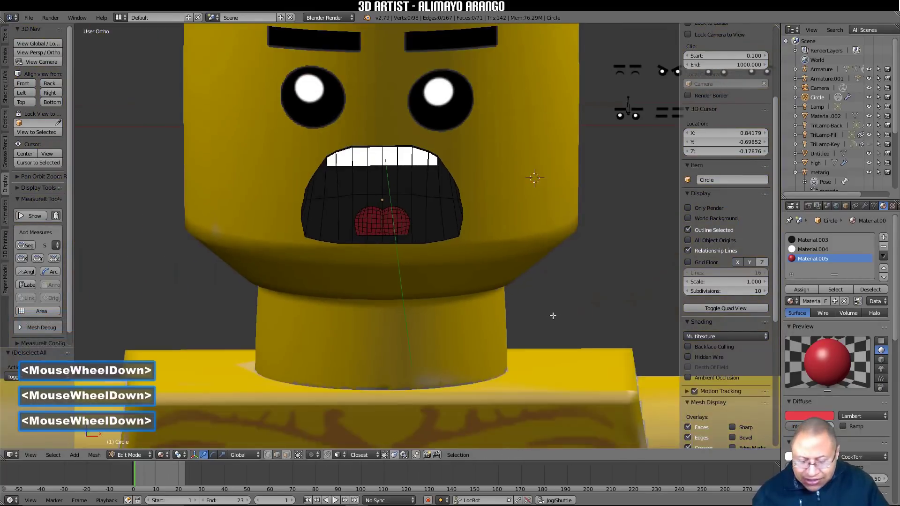
{"action": "middle_click_drag", "start_coordinate": [552, 316], "coordinate": [365, 324], "text": "shift"}
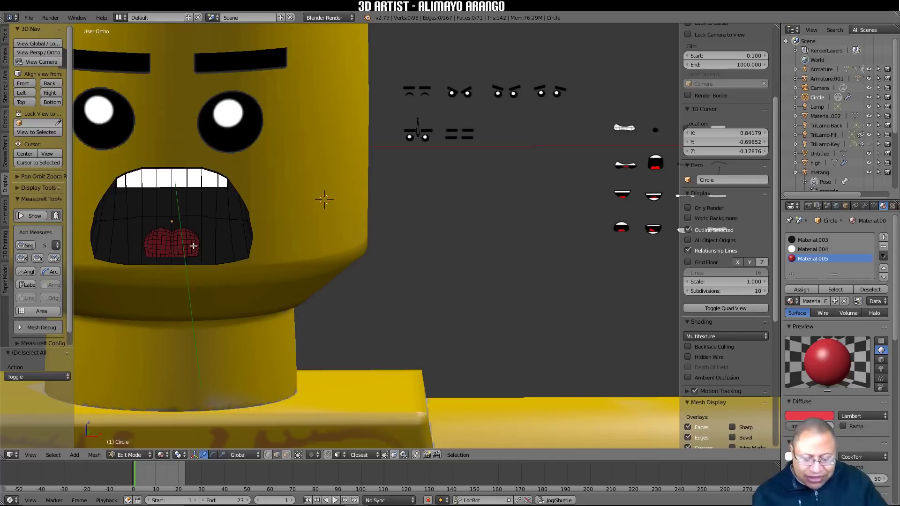
{"action": "key", "text": "l"}
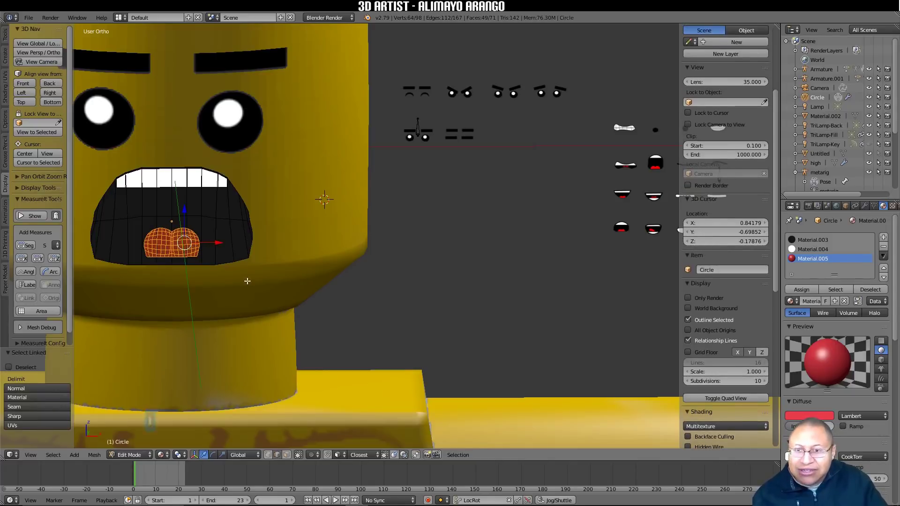
{"action": "left_click_drag", "start_coordinate": [218, 242], "coordinate": [225, 242]}
{"action": "key", "text": "s"}
{"action": "key", "text": "x"}
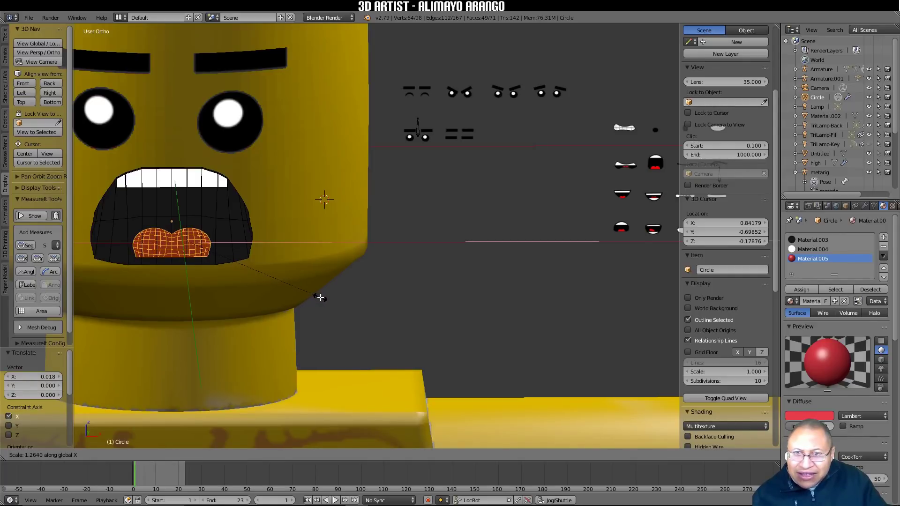
{"action": "left_click", "coordinate": [323, 298]}
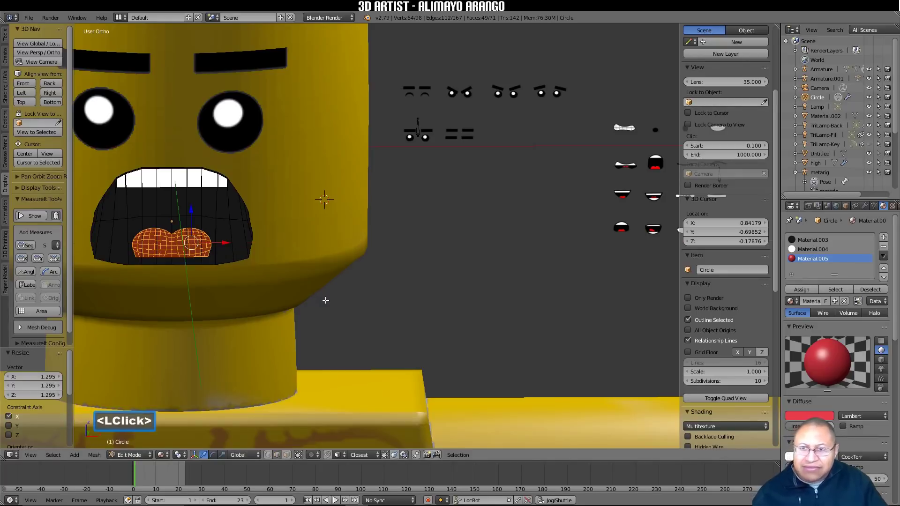
{"action": "key", "text": "a"}
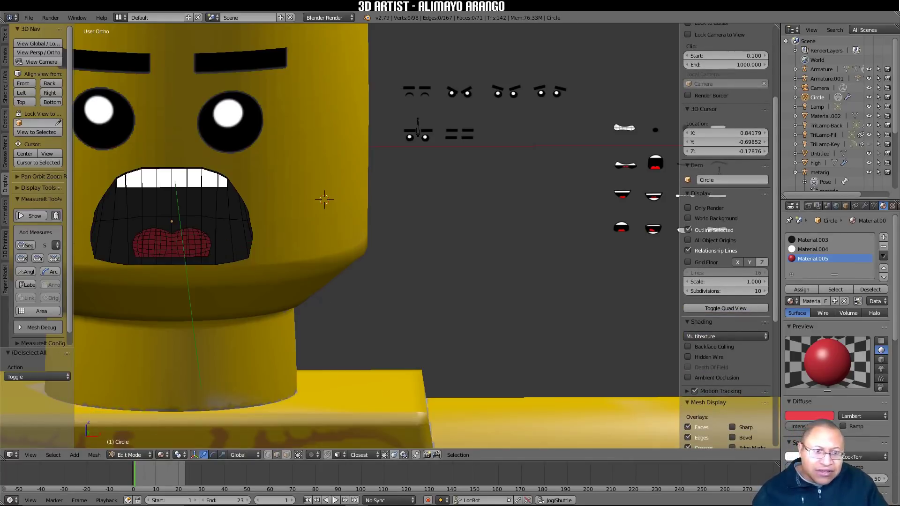
Step: Make the red tongue material shadeless and view the mouth up close from the side
{"action": "scroll", "coordinate": [826, 338], "scroll_direction": "down", "scroll_amount": 3}
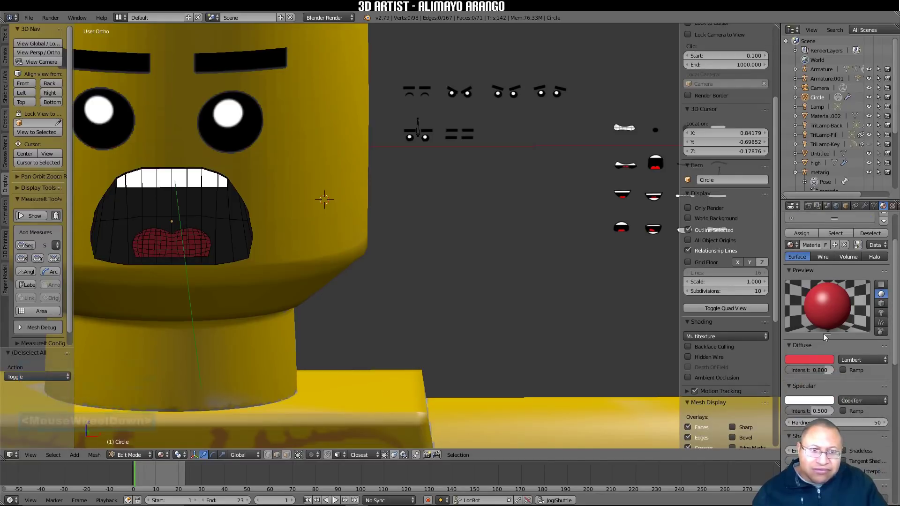
{"action": "left_click", "coordinate": [843, 450]}
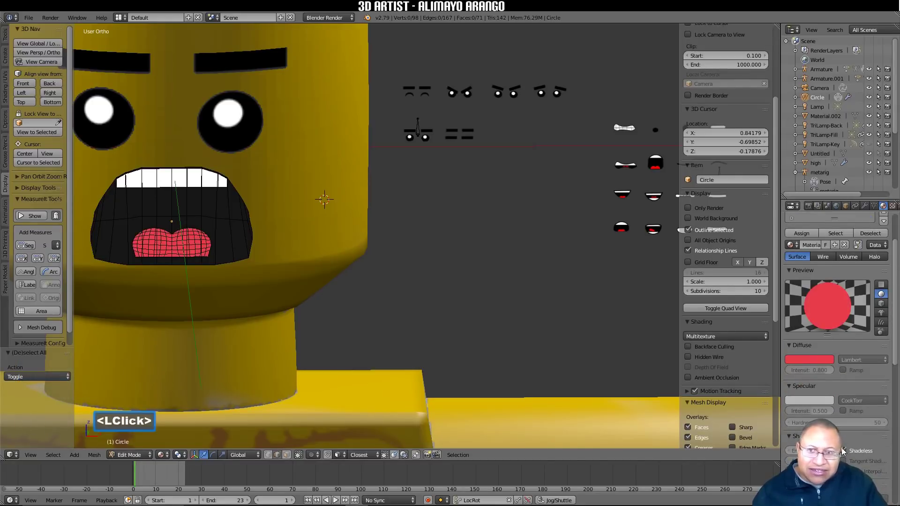
{"action": "middle_click_drag", "start_coordinate": [234, 261], "coordinate": [261, 275]}
{"action": "scroll", "coordinate": [235, 247], "scroll_direction": "up", "scroll_amount": 2}
{"action": "middle_click_drag", "start_coordinate": [234, 247], "coordinate": [420, 265], "text": "shift"}
{"action": "scroll", "coordinate": [421, 265], "scroll_direction": "up", "scroll_amount": 1}
{"action": "scroll", "coordinate": [370, 242], "scroll_direction": "up", "scroll_amount": 1}
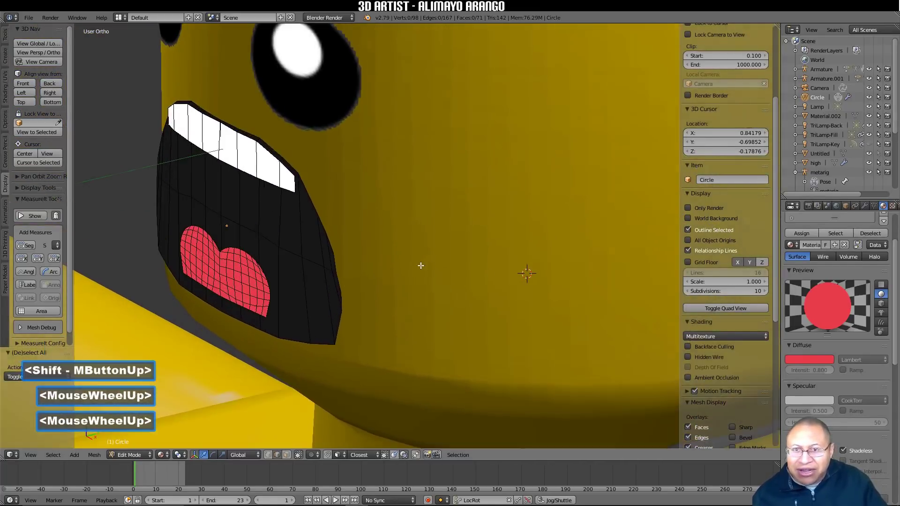
{"action": "scroll", "coordinate": [348, 233], "scroll_direction": "up", "scroll_amount": 1}
{"action": "middle_click_drag", "start_coordinate": [345, 235], "coordinate": [370, 233]}
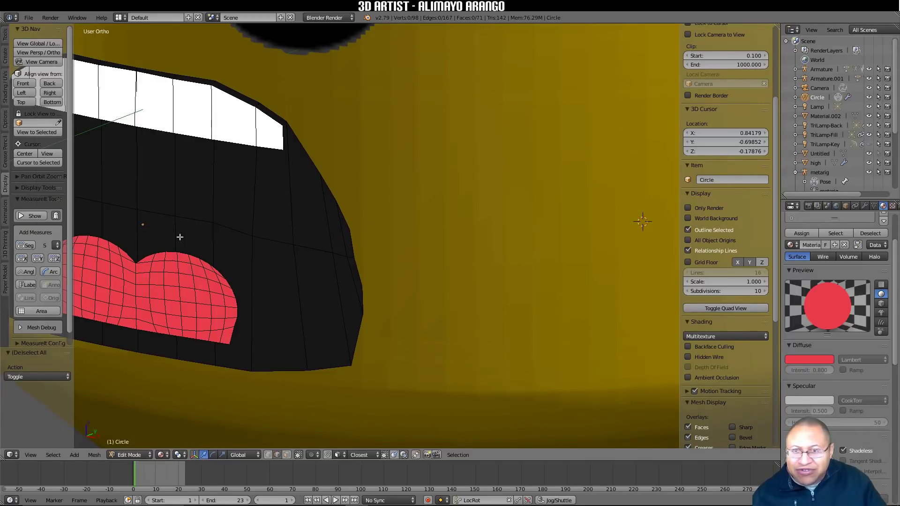
Step: Set the viewport shading to Solid and switch to vertex select mode
{"action": "left_click", "coordinate": [165, 455]}
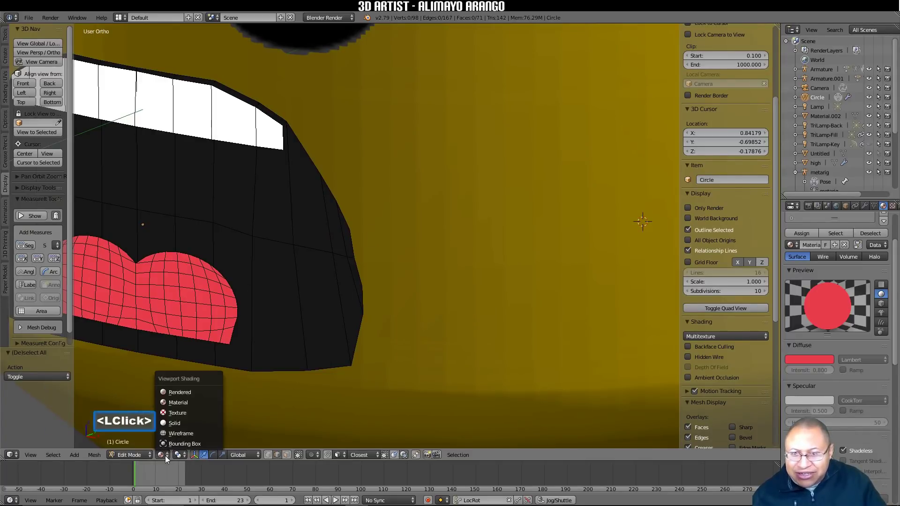
{"action": "left_click", "coordinate": [189, 422]}
{"action": "mouse_move", "coordinate": [276, 353]}
{"action": "middle_mouse_down"}
{"action": "mouse_move", "coordinate": [214, 338]}
{"action": "mouse_move", "coordinate": [280, 353]}
{"action": "mouse_move", "coordinate": [295, 337]}
{"action": "mouse_move", "coordinate": [300, 298]}
{"action": "mouse_move", "coordinate": [271, 296]}
{"action": "mouse_move", "coordinate": [295, 296]}
{"action": "middle_mouse_up"}
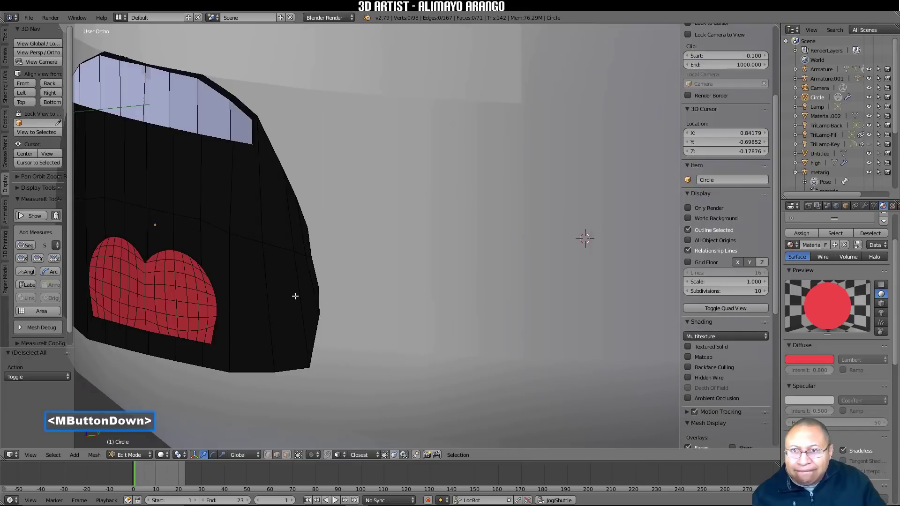
{"action": "middle_click_drag", "start_coordinate": [294, 296], "coordinate": [295, 296]}
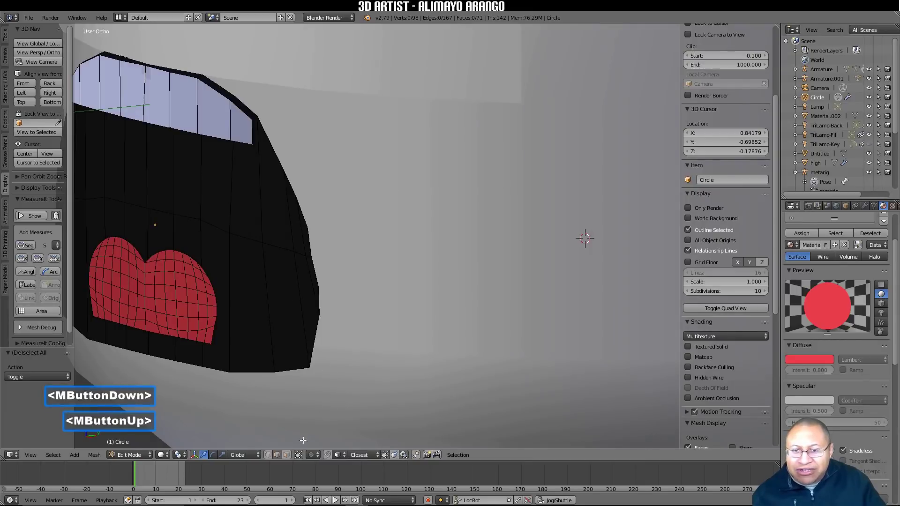
{"action": "left_click", "coordinate": [268, 455]}
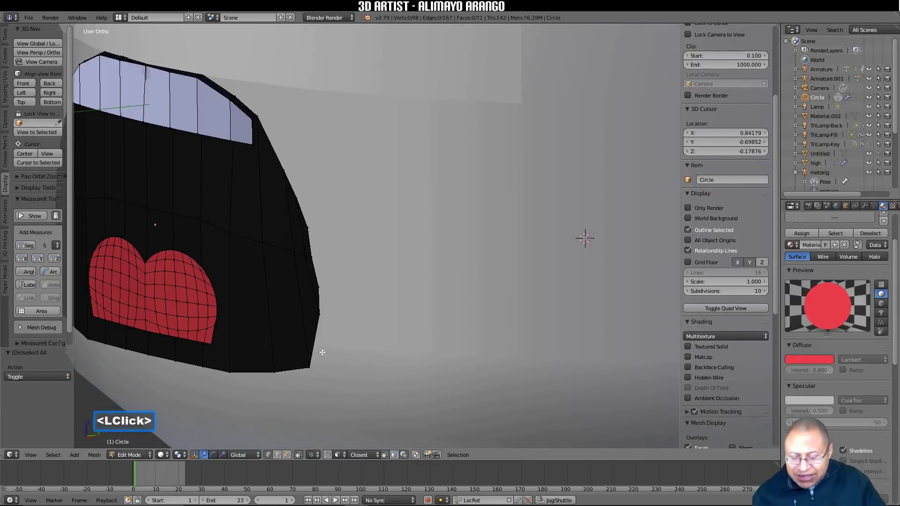
Step: Loop-select the mouth's outer border, covering the bottom, side and upper edge segments
{"action": "left_click", "coordinate": [307, 365], "text": "alt"}
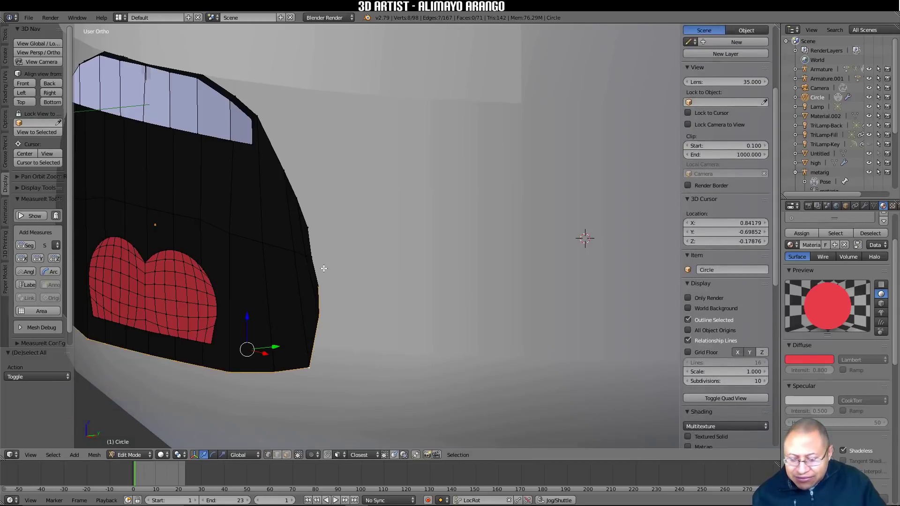
{"action": "key", "text": "alt"}
{"action": "left_click", "coordinate": [306, 235], "text": "alt"}
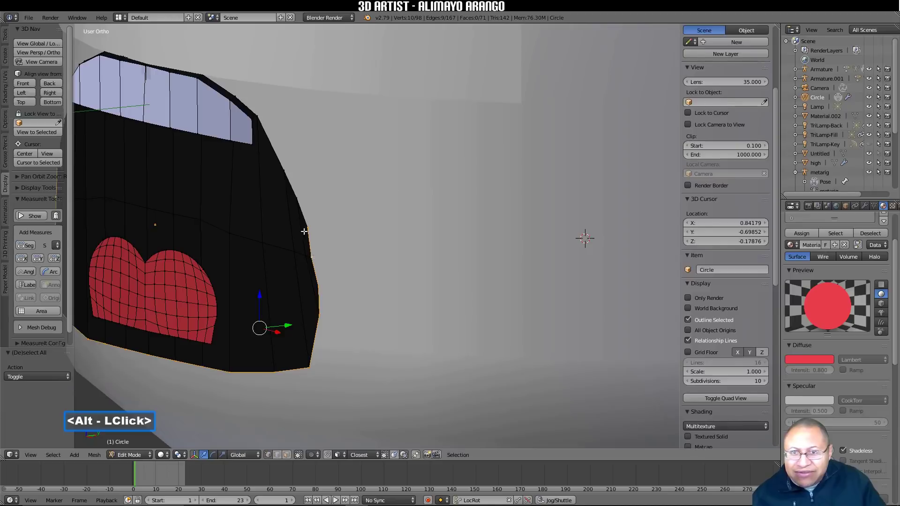
{"action": "left_click", "coordinate": [291, 184], "text": "alt"}
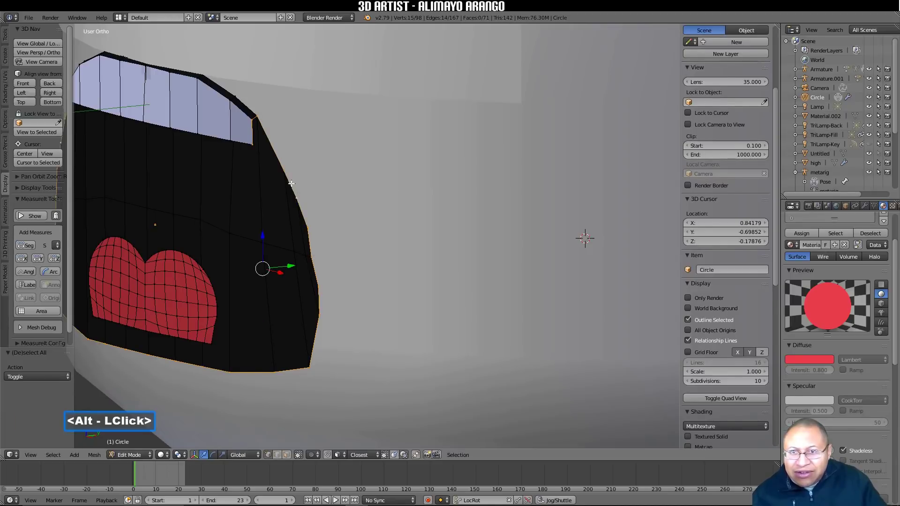
{"action": "left_click", "coordinate": [233, 96], "text": "alt"}
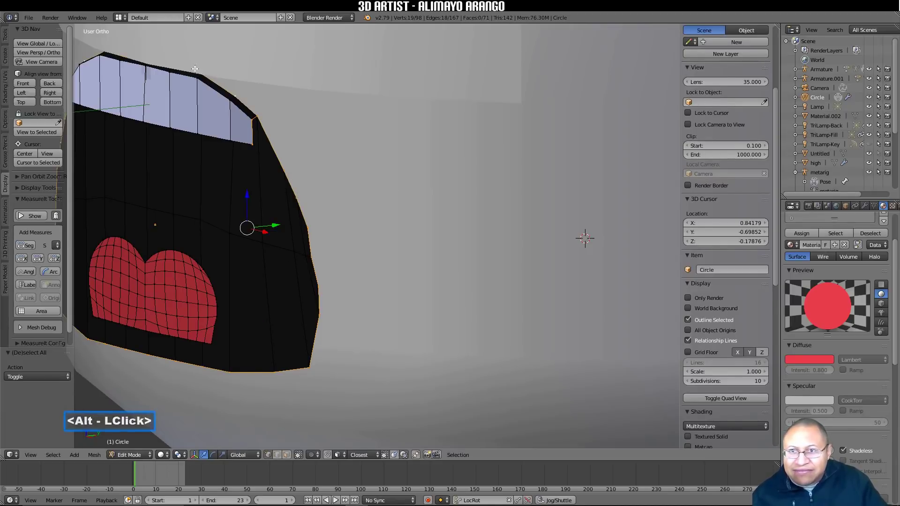
{"action": "left_click", "coordinate": [172, 68], "text": "shift"}
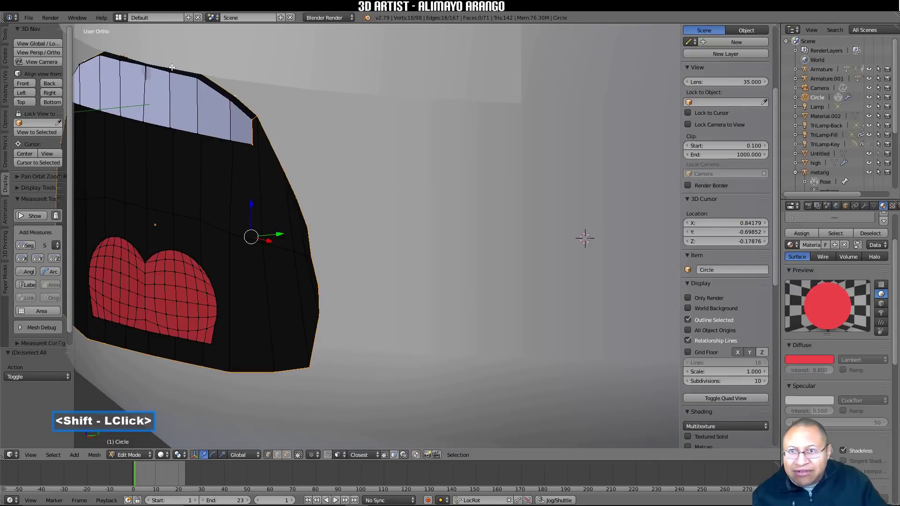
{"action": "left_click", "coordinate": [172, 68], "text": "alt"}
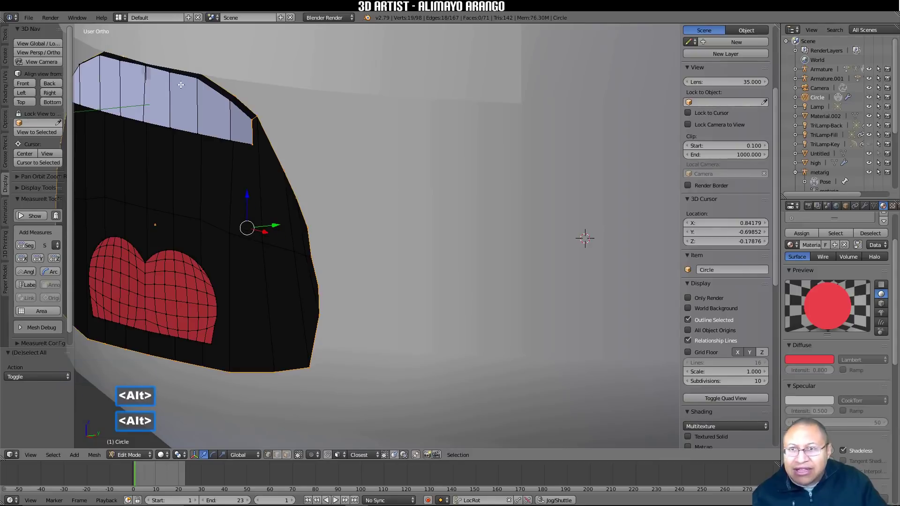
{"action": "left_click", "coordinate": [169, 69], "text": "alt"}
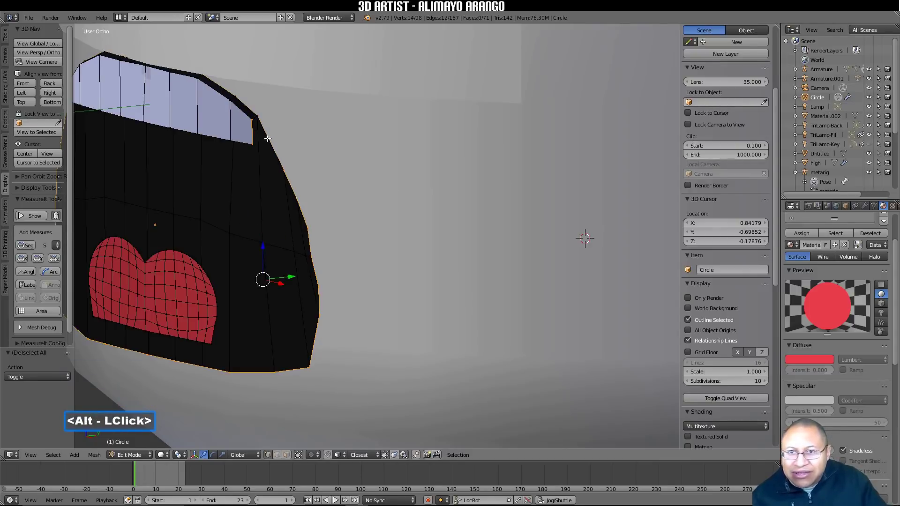
{"action": "left_click", "coordinate": [258, 116], "text": "alt"}
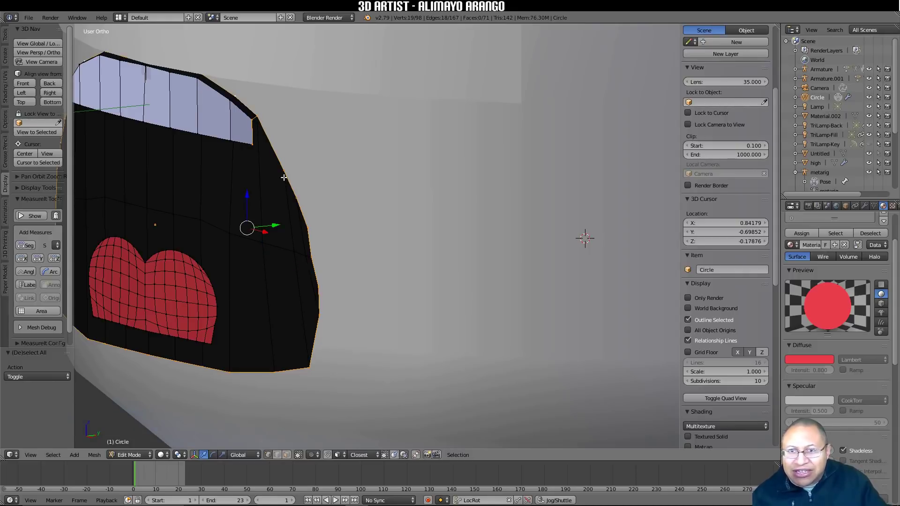
Step: Deselect the vertices at the outer corner of the teeth and toggle the vertex at the rim's top centre
{"action": "middle_click_drag", "start_coordinate": [314, 298], "coordinate": [440, 287]}
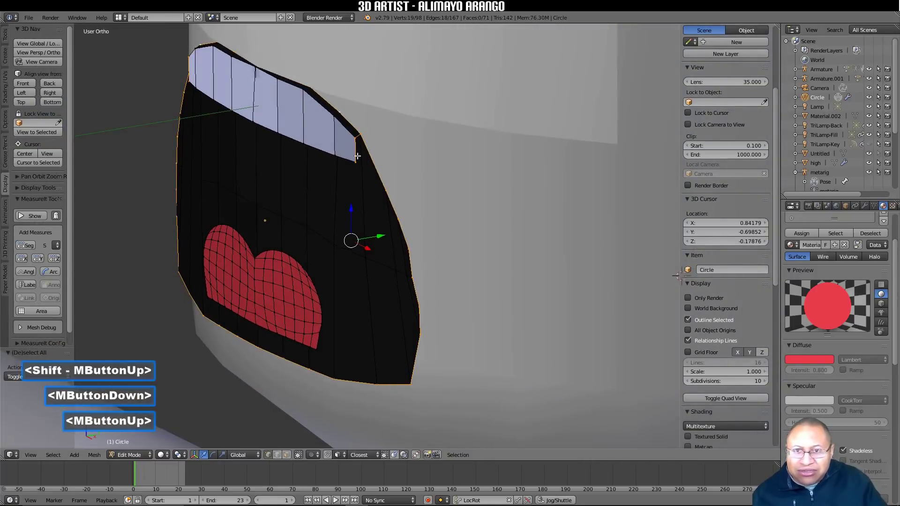
{"action": "left_click", "coordinate": [352, 138], "text": "shift"}
{"action": "left_click", "coordinate": [354, 160], "text": "shift"}
{"action": "middle_click_drag", "start_coordinate": [304, 133], "coordinate": [323, 140]}
{"action": "left_click", "coordinate": [233, 70], "text": "shift"}
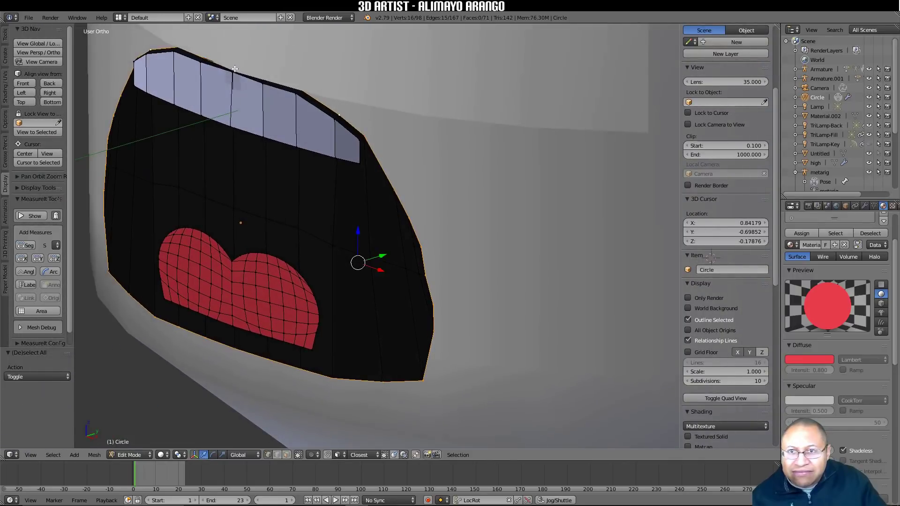
{"action": "left_click", "coordinate": [232, 72], "text": "shift"}
{"action": "left_click", "coordinate": [235, 73], "text": "shift"}
Step: Isolate the mouth in local view and add the missing top-centre vertex to the outer rim selection
{"action": "scroll", "coordinate": [375, 176], "scroll_direction": "up", "scroll_amount": 3}
{"action": "middle_click_drag", "start_coordinate": [343, 110], "coordinate": [305, 167], "text": "shift"}
{"action": "scroll", "coordinate": [306, 167], "scroll_direction": "up", "scroll_amount": 3}
{"action": "mouse_move", "coordinate": [258, 124]}
{"action": "middle_mouse_down"}
{"action": "mouse_move", "coordinate": [255, 136]}
{"action": "mouse_move", "coordinate": [245, 129]}
{"action": "middle_mouse_up"}
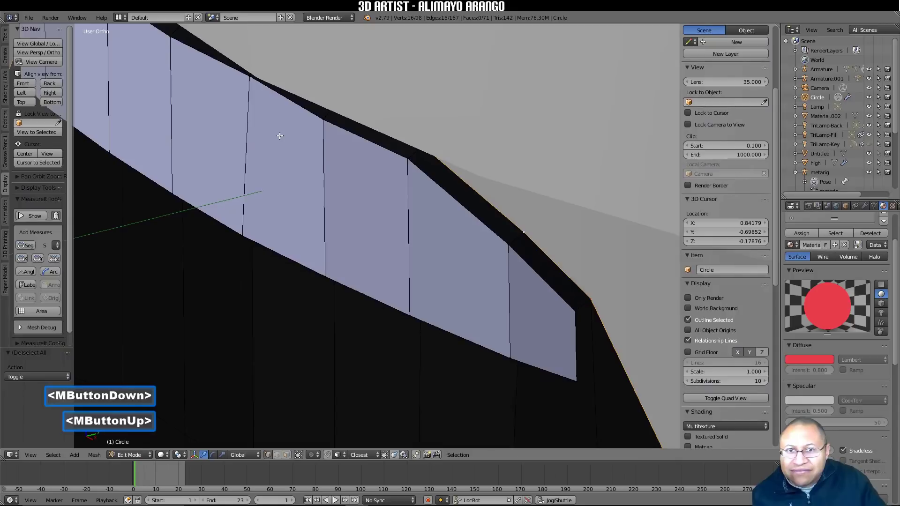
{"action": "scroll", "coordinate": [300, 111], "scroll_direction": "down", "scroll_amount": 1}
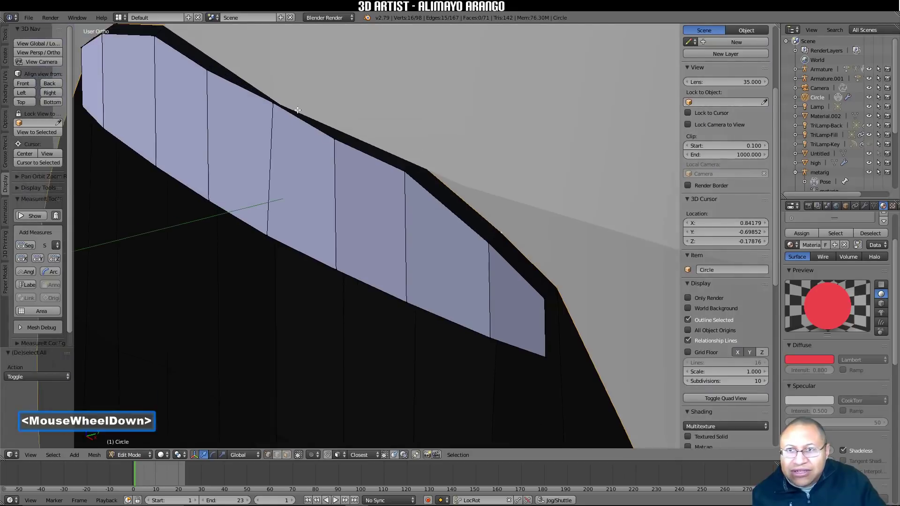
{"action": "left_click", "coordinate": [55, 44]}
{"action": "scroll", "coordinate": [340, 148], "scroll_direction": "up", "scroll_amount": 2}
{"action": "middle_click_drag", "start_coordinate": [386, 140], "coordinate": [347, 215], "text": "shift"}
{"action": "scroll", "coordinate": [265, 167], "scroll_direction": "up", "scroll_amount": 3}
{"action": "scroll", "coordinate": [347, 214], "scroll_direction": "up", "scroll_amount": 2}
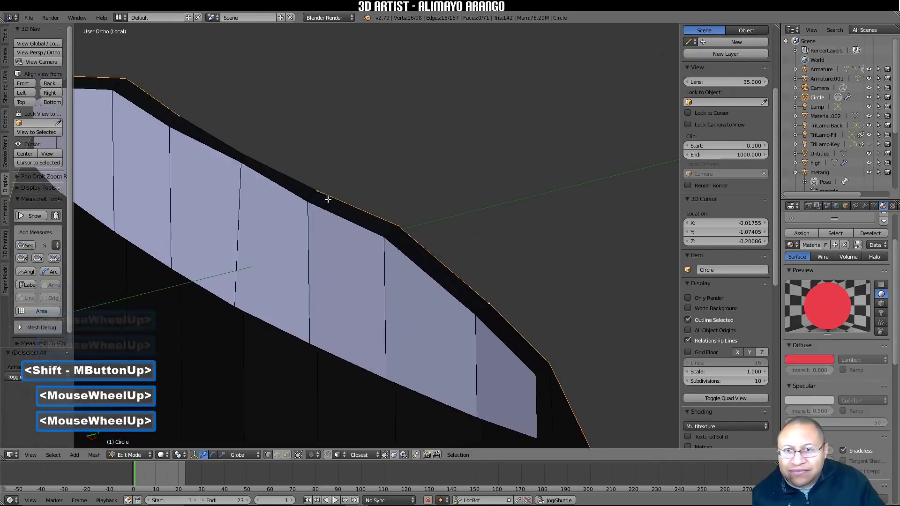
{"action": "left_click", "coordinate": [245, 152], "text": "shift"}
{"action": "scroll", "coordinate": [338, 178], "scroll_direction": "down", "scroll_amount": 7}
{"action": "middle_click_drag", "start_coordinate": [447, 250], "coordinate": [424, 169], "text": "shift"}
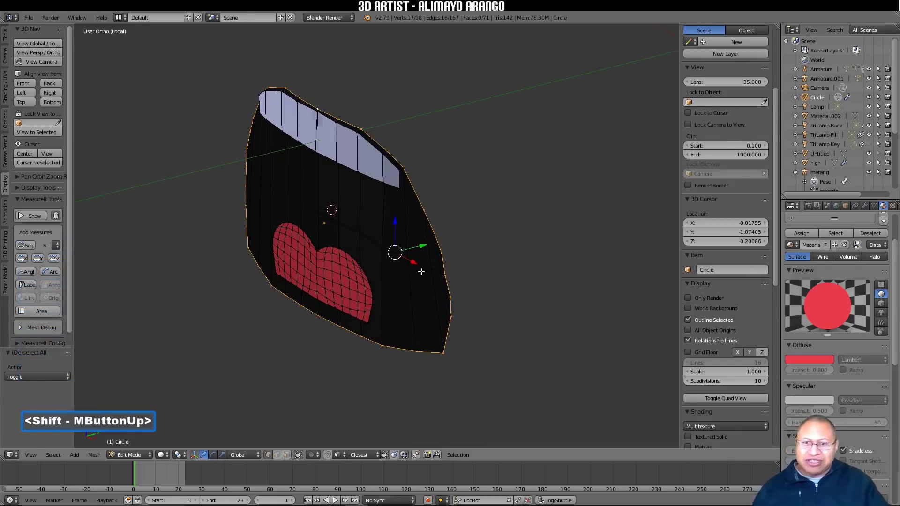
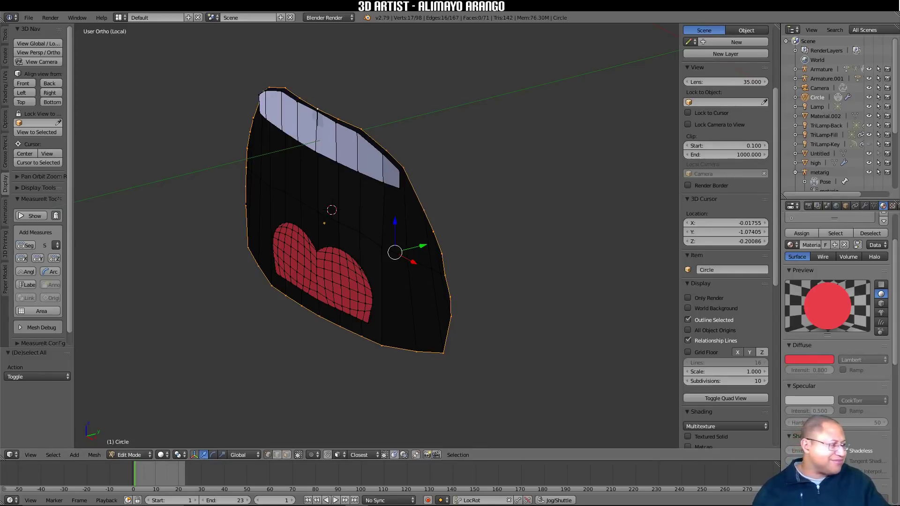
Step: Extrude the mouth's outer rim in place, then move the new rim forward along Y, with a final shift of about 0.004
{"action": "left_click", "coordinate": [809, 360]}
{"action": "left_click", "coordinate": [549, 320]}
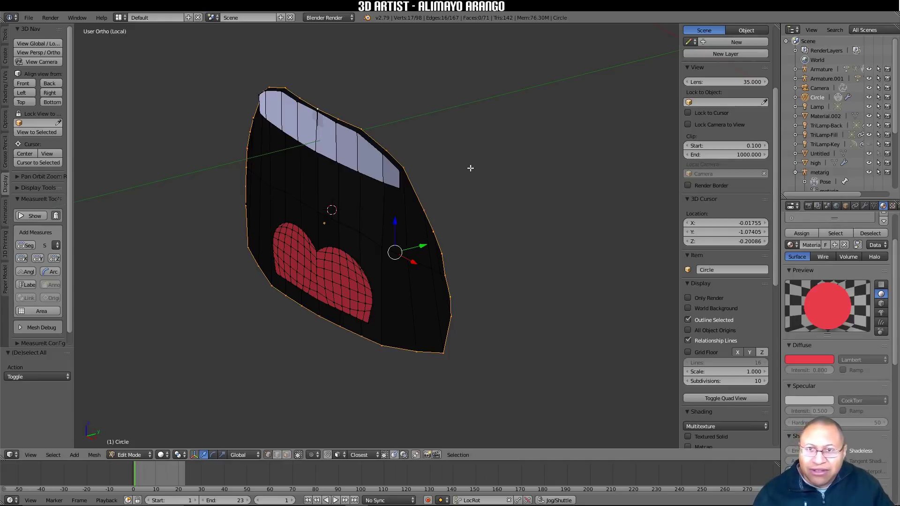
{"action": "key", "text": "e"}
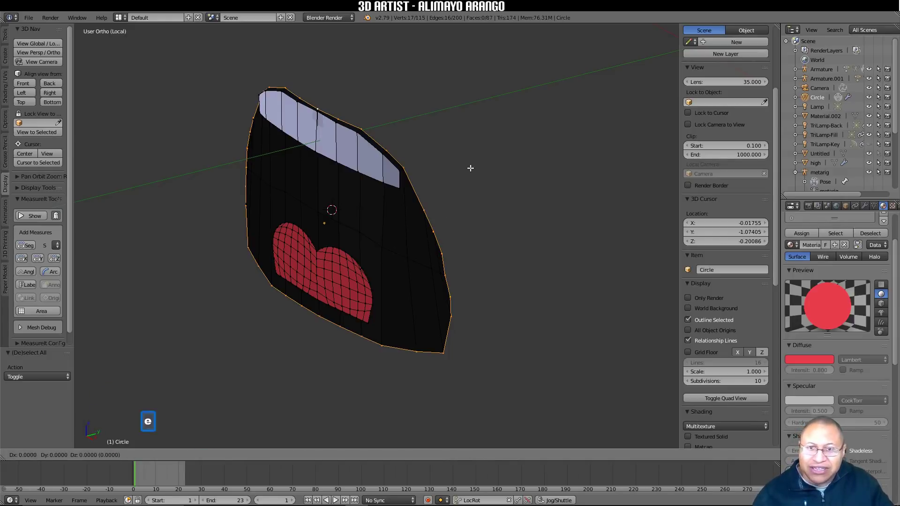
{"action": "right_click", "coordinate": [467, 168]}
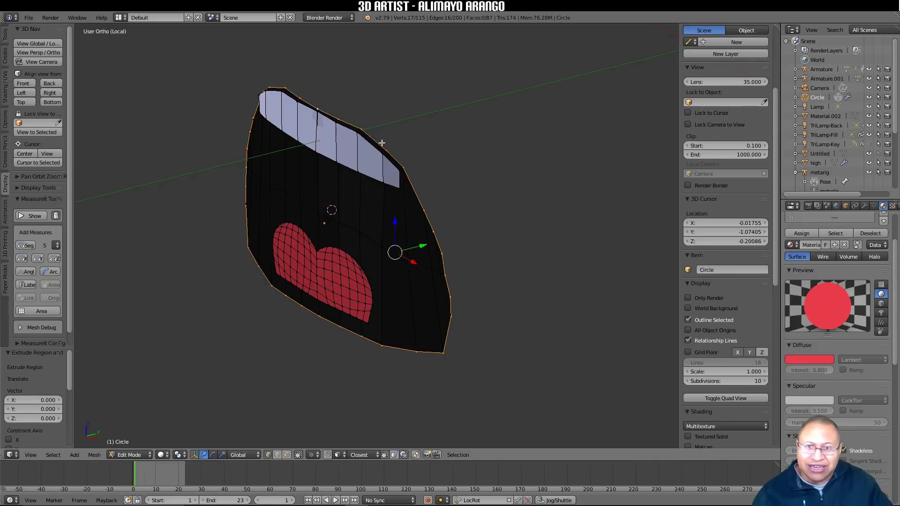
{"action": "left_click_drag", "start_coordinate": [422, 246], "coordinate": [418, 246]}
{"action": "middle_click_drag", "start_coordinate": [467, 232], "coordinate": [452, 243]}
{"action": "left_click_drag", "start_coordinate": [418, 244], "coordinate": [423, 239]}
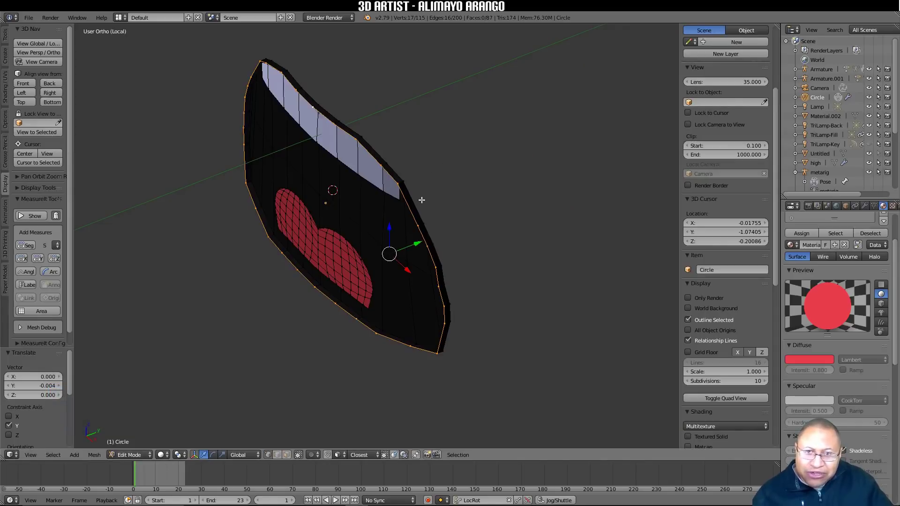
{"action": "middle_click_drag", "start_coordinate": [492, 257], "coordinate": [528, 248]}
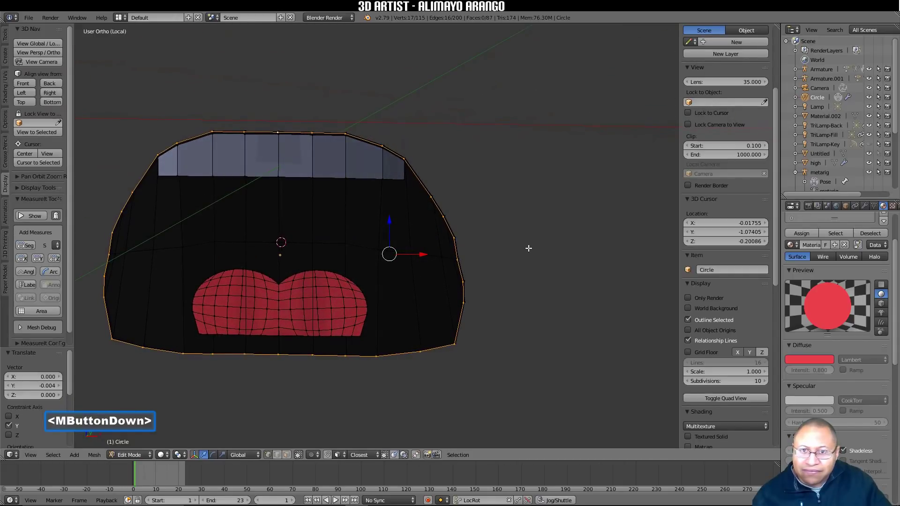
Step: Extrude the mouth's outer rim in place and scale the new loop inward to about 0.963
{"action": "mouse_move", "coordinate": [528, 248]}
{"action": "middle_mouse_down"}
{"action": "mouse_move", "coordinate": [455, 249]}
{"action": "mouse_move", "coordinate": [512, 249]}
{"action": "middle_mouse_up"}
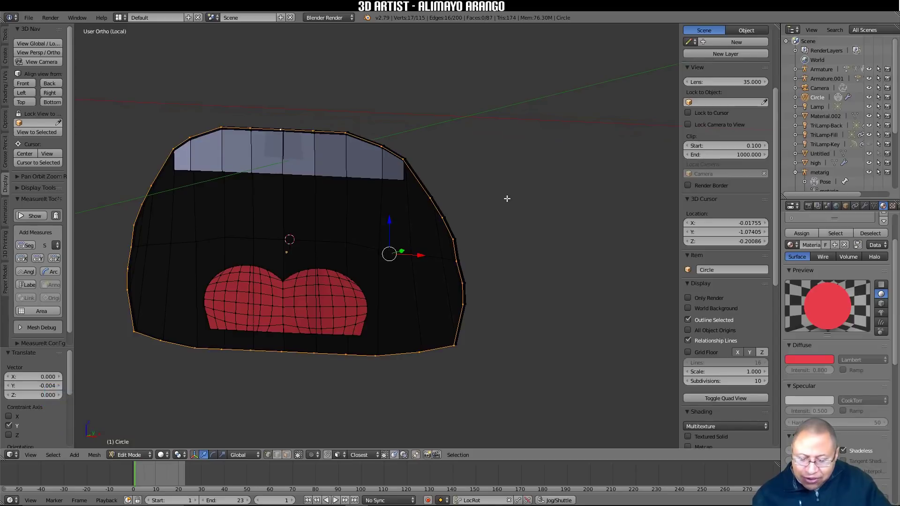
{"action": "key", "text": "e"}
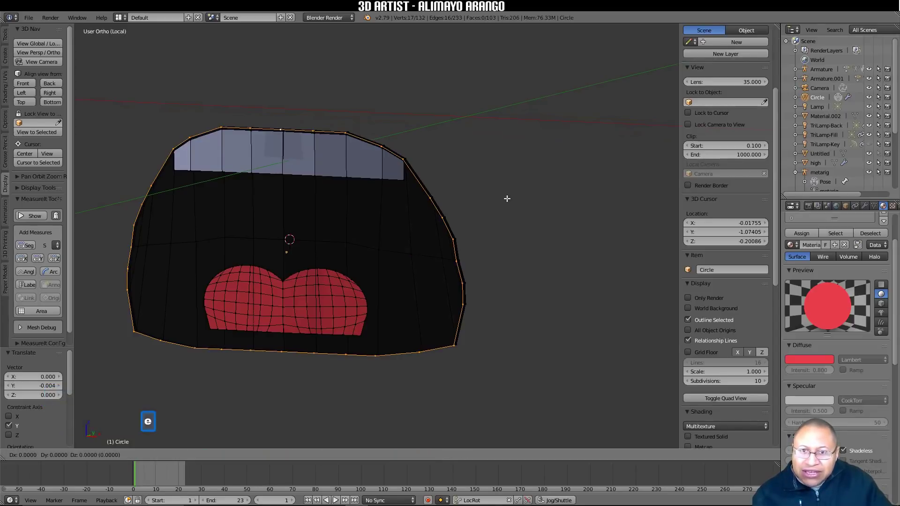
{"action": "right_click", "coordinate": [507, 199]}
{"action": "key", "text": "s"}
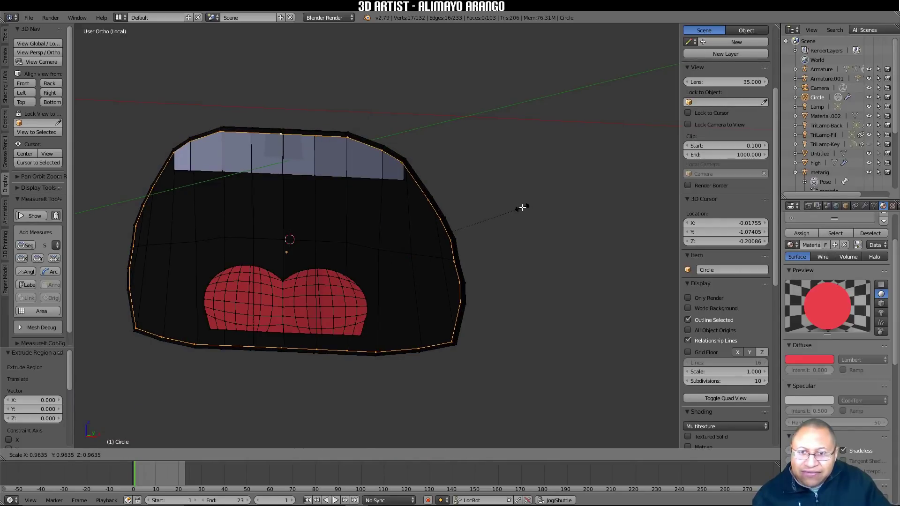
{"action": "left_click", "coordinate": [523, 208]}
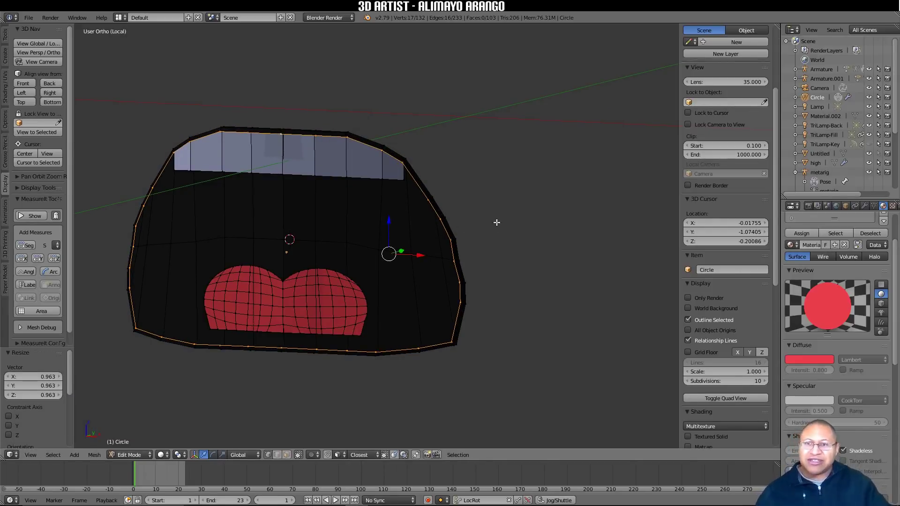
{"action": "middle_click_drag", "start_coordinate": [488, 247], "coordinate": [553, 275]}
{"action": "middle_click_drag", "start_coordinate": [552, 276], "coordinate": [578, 271]}
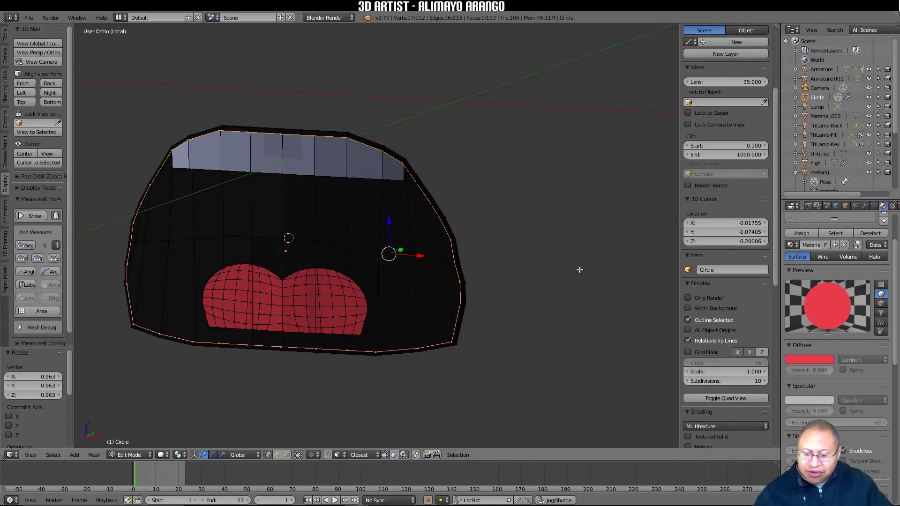
Step: Select all the linked faces of the tongue, move it slightly down along Z, and clear the selection
{"action": "key", "text": "a"}
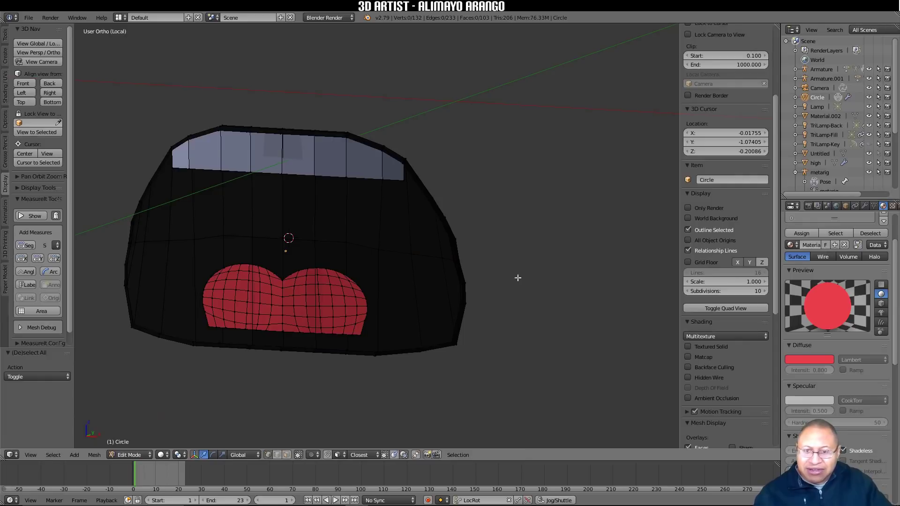
{"action": "left_click", "coordinate": [285, 455]}
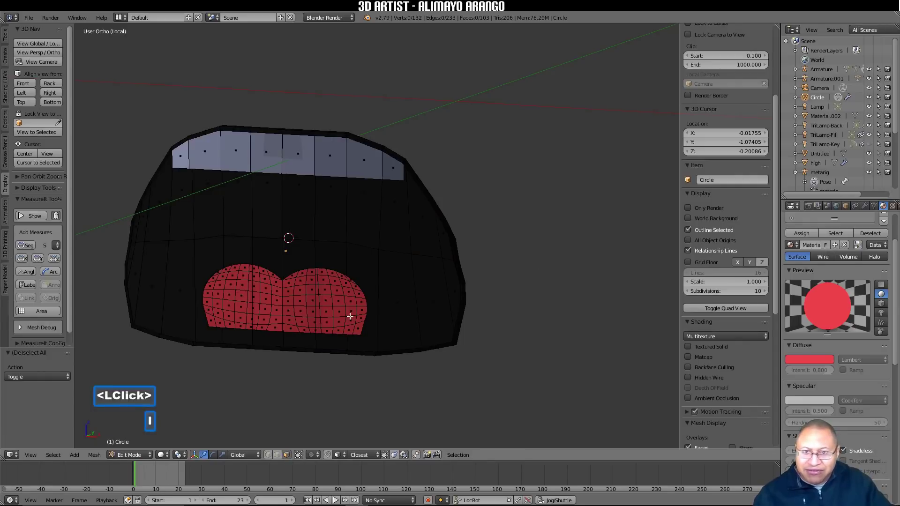
{"action": "key", "text": "l"}
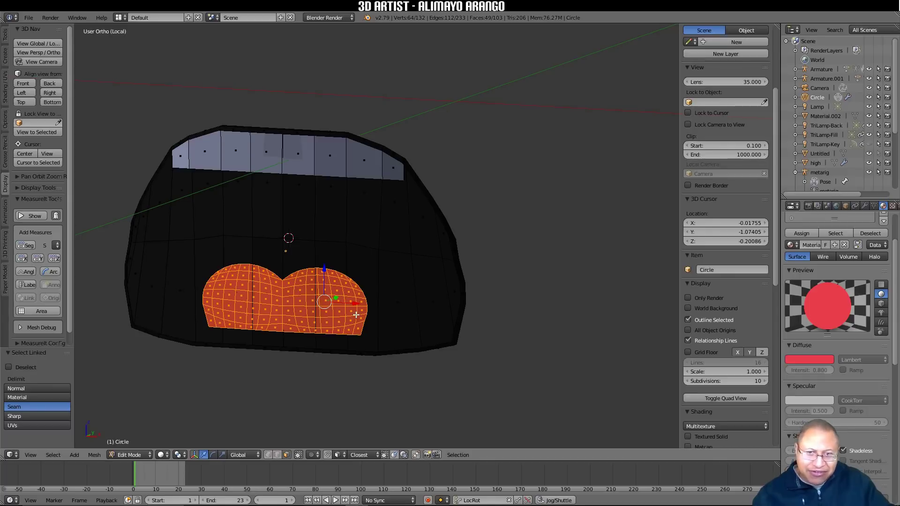
{"action": "left_click_drag", "start_coordinate": [325, 268], "coordinate": [323, 280]}
{"action": "key", "text": "a"}
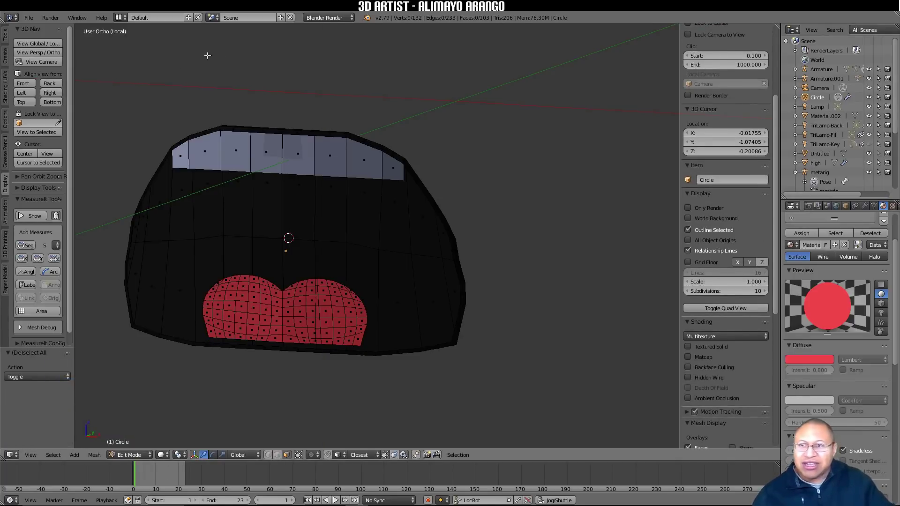
Step: Leave local view and set the viewport shading to Material, with the mouth seen on the face
{"action": "left_click", "coordinate": [46, 43]}
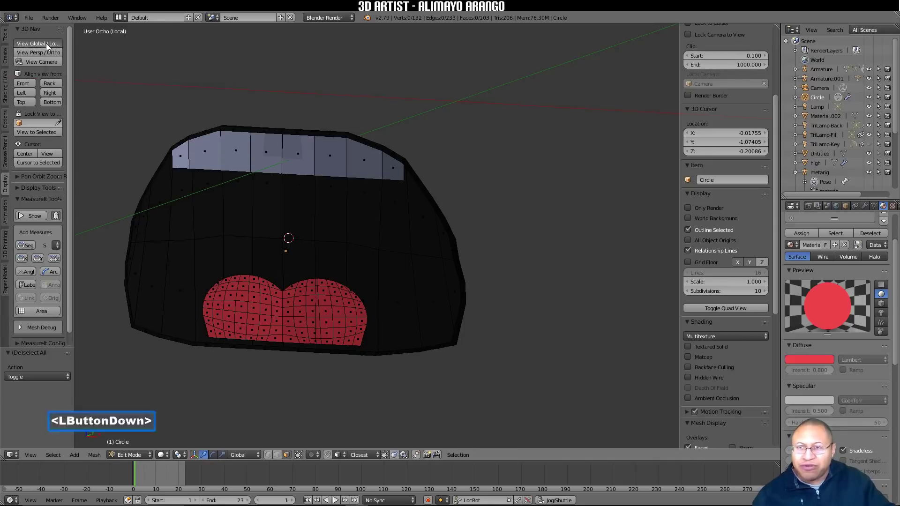
{"action": "scroll", "coordinate": [458, 291], "scroll_direction": "down", "scroll_amount": 9}
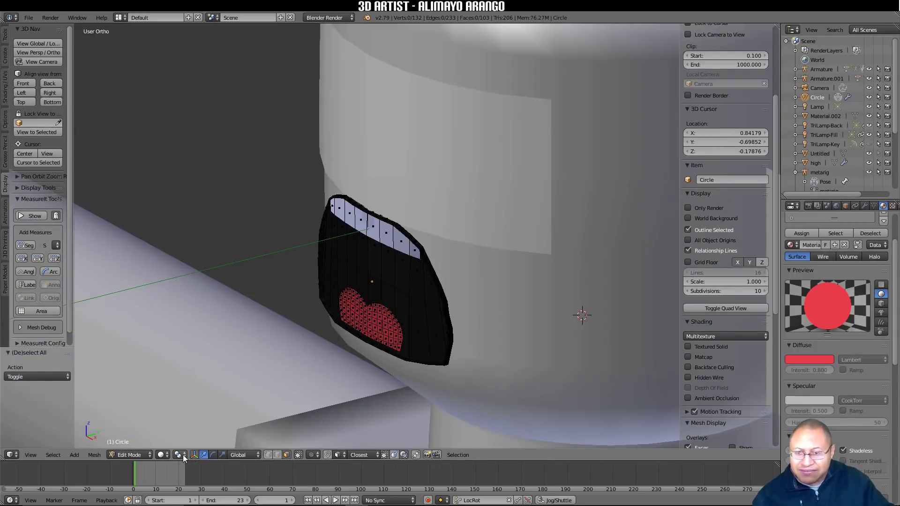
{"action": "left_click", "coordinate": [163, 455]}
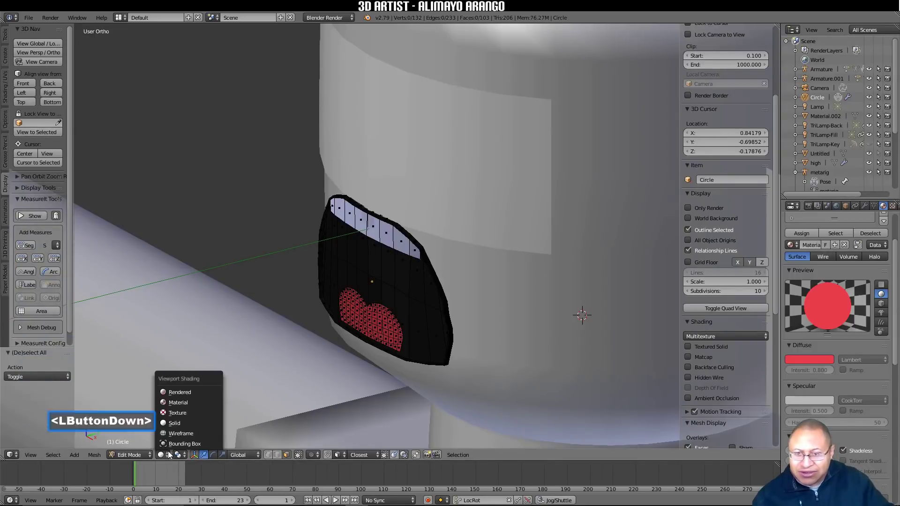
{"action": "left_click", "coordinate": [196, 403]}
{"action": "middle_click_drag", "start_coordinate": [403, 328], "coordinate": [467, 310]}
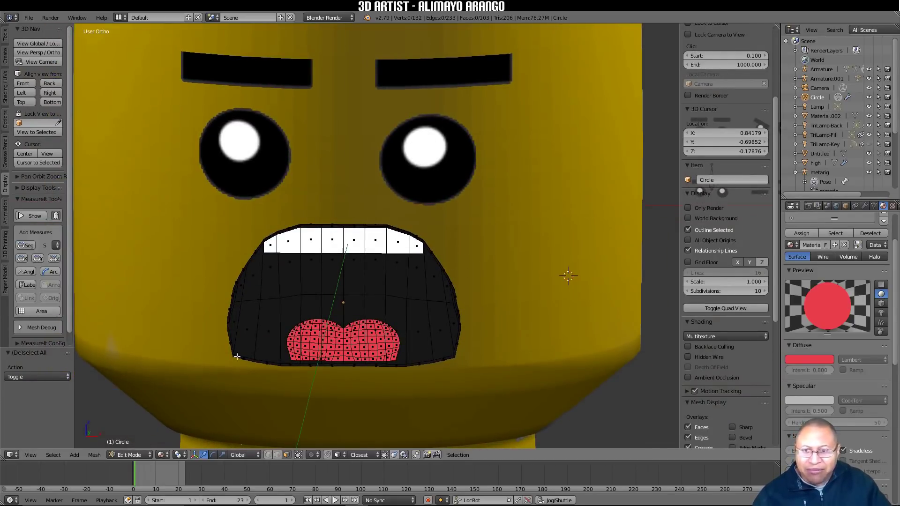
Step: Return the mouth to Object Mode and add two shape keys, Basis and Key 1
{"action": "left_click", "coordinate": [136, 453]}
{"action": "left_click", "coordinate": [143, 445]}
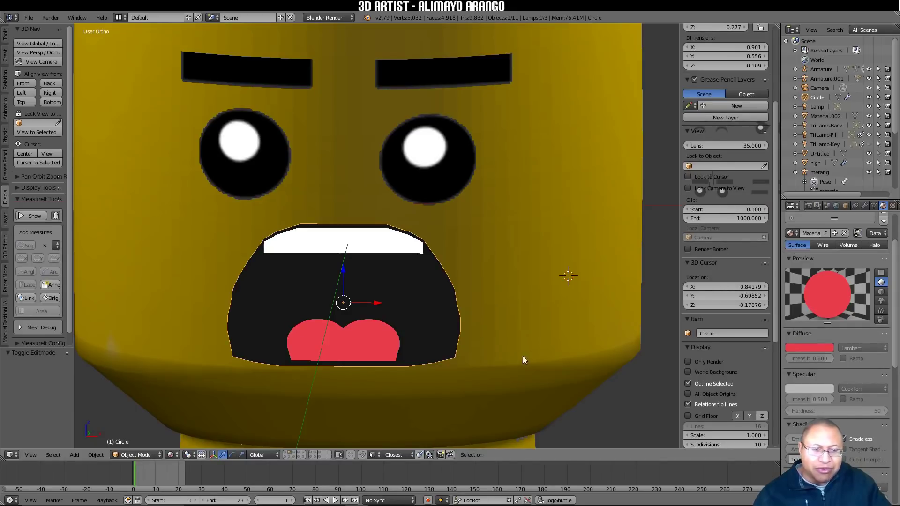
{"action": "left_click", "coordinate": [873, 206]}
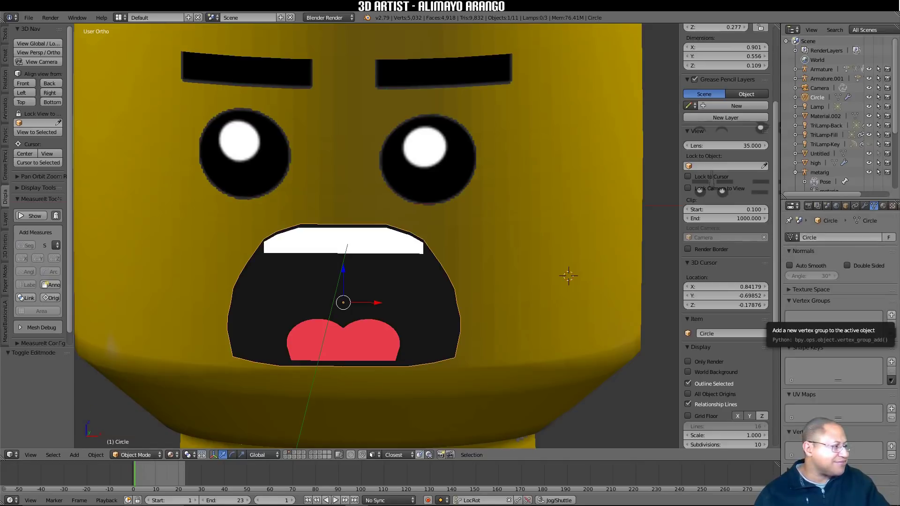
{"action": "left_click", "coordinate": [830, 326]}
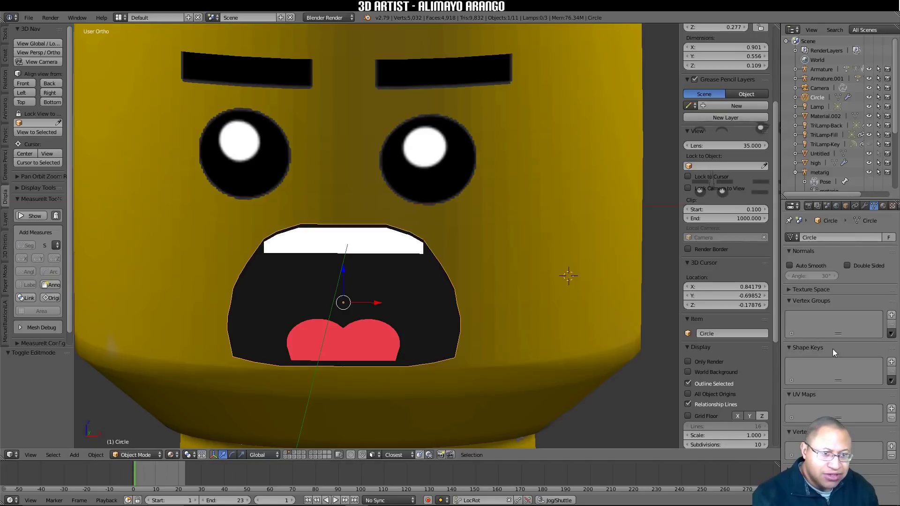
{"action": "left_click", "coordinate": [892, 363]}
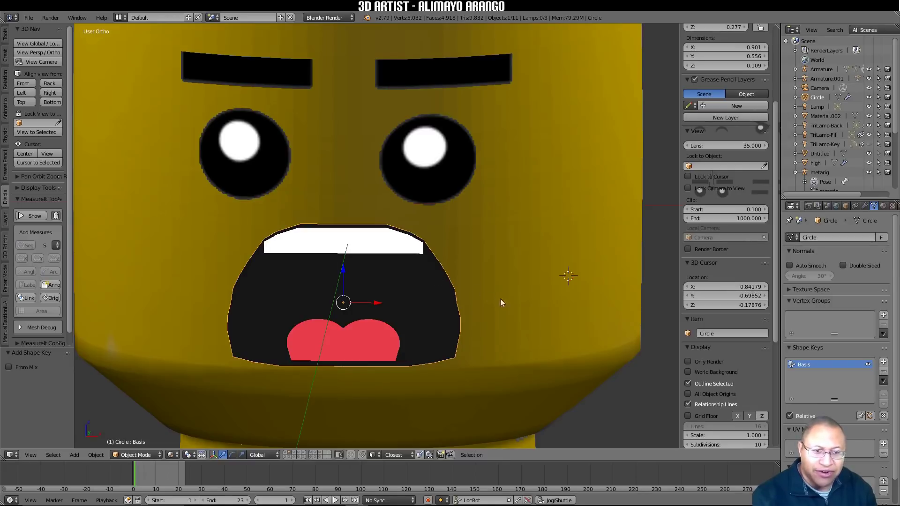
{"action": "left_click", "coordinate": [883, 363]}
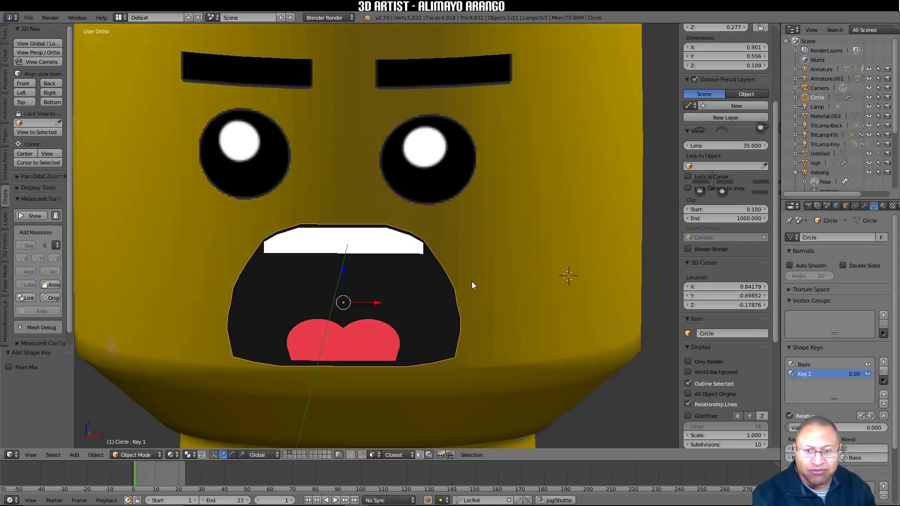
Step: Enter Edit Mode on Key 1 and select the inner edge loop of the mouth's rim in edge select mode
{"action": "left_click", "coordinate": [158, 454]}
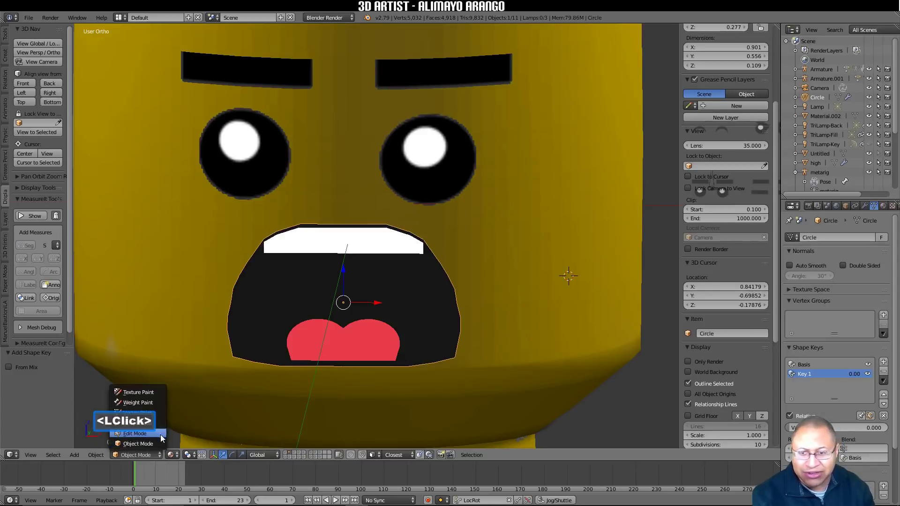
{"action": "left_click", "coordinate": [161, 433]}
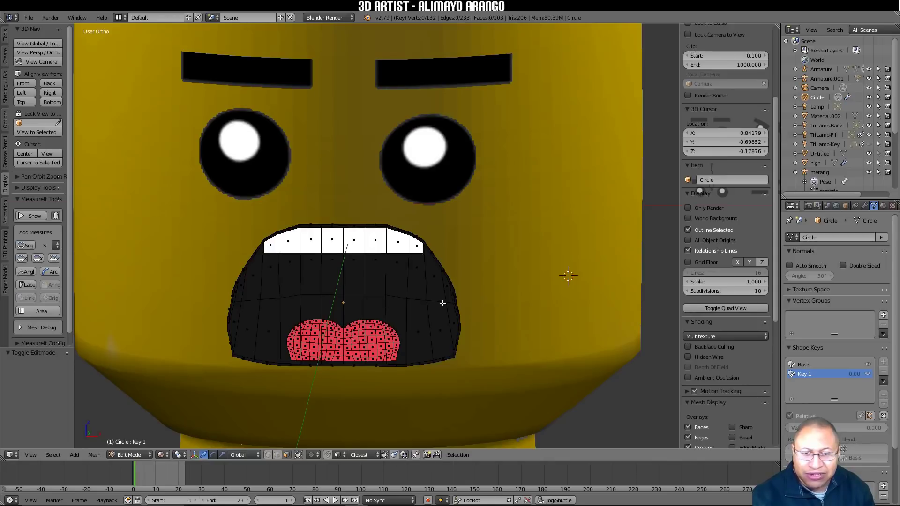
{"action": "scroll", "coordinate": [452, 307], "scroll_direction": "up", "scroll_amount": 5}
{"action": "mouse_move", "coordinate": [454, 308]}
{"action": "middle_mouse_down"}
{"action": "mouse_move", "coordinate": [508, 316]}
{"action": "mouse_move", "coordinate": [465, 318]}
{"action": "mouse_move", "coordinate": [464, 296]}
{"action": "middle_mouse_up"}
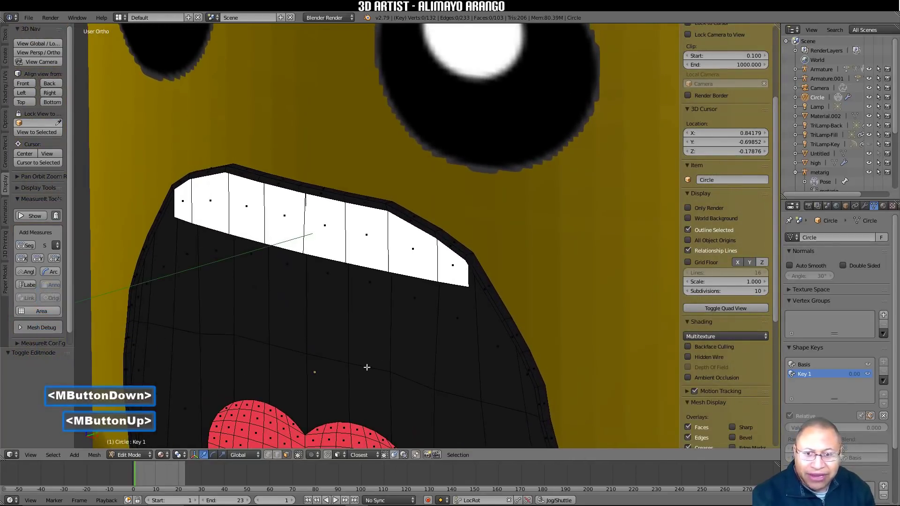
{"action": "left_click", "coordinate": [277, 454]}
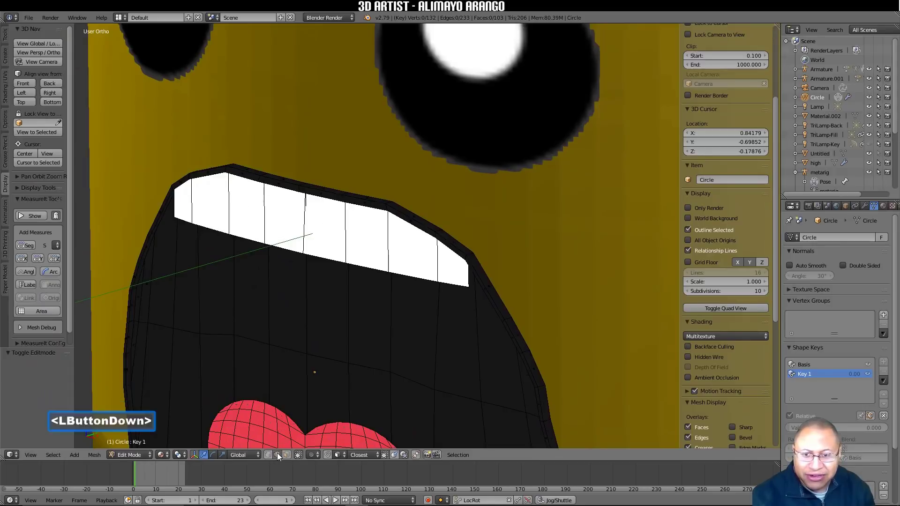
{"action": "left_click", "coordinate": [478, 280], "text": "alt"}
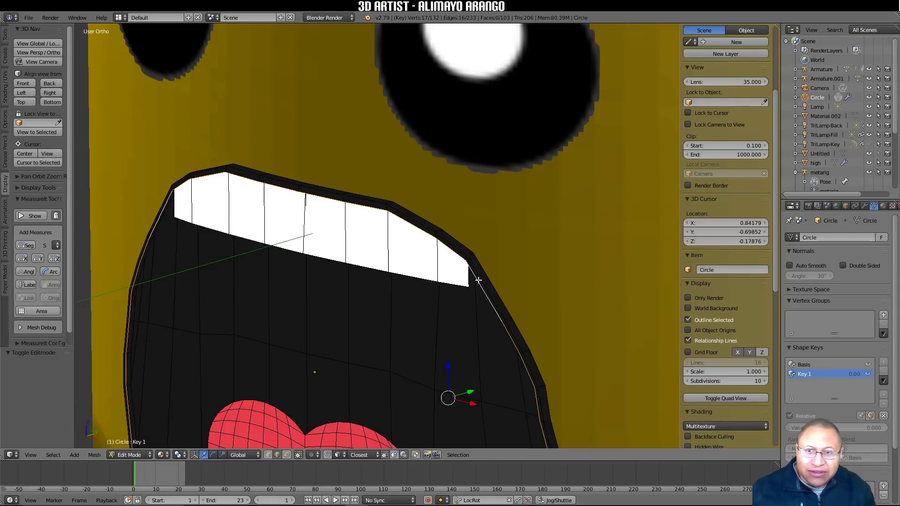
{"action": "scroll", "coordinate": [478, 280], "scroll_direction": "down", "scroll_amount": 3}
{"action": "mouse_move", "coordinate": [437, 290]}
{"action": "middle_mouse_down"}
{"action": "mouse_move", "coordinate": [431, 299]}
{"action": "mouse_move", "coordinate": [449, 303]}
{"action": "middle_mouse_up"}
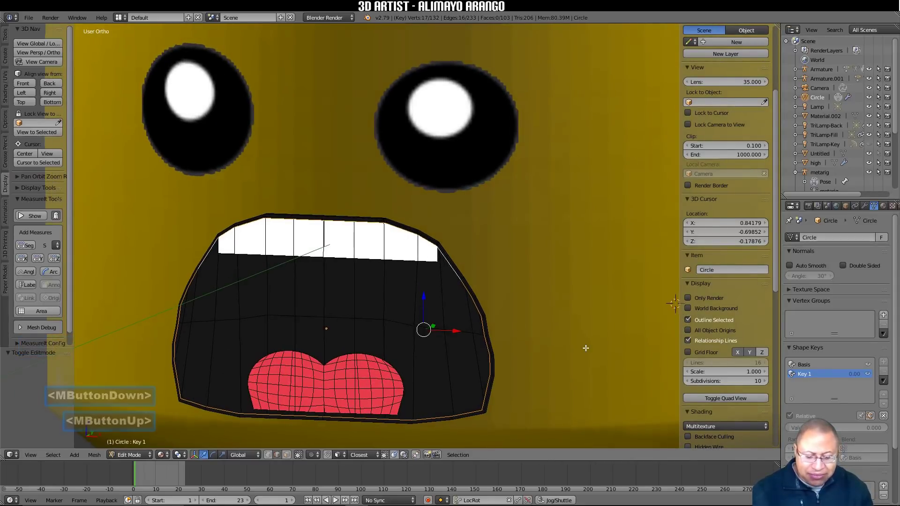
Step: Enable connected proportional editing and start moving the rim loop with the proportional size reduced to about 0.47
{"action": "key", "text": "o"}
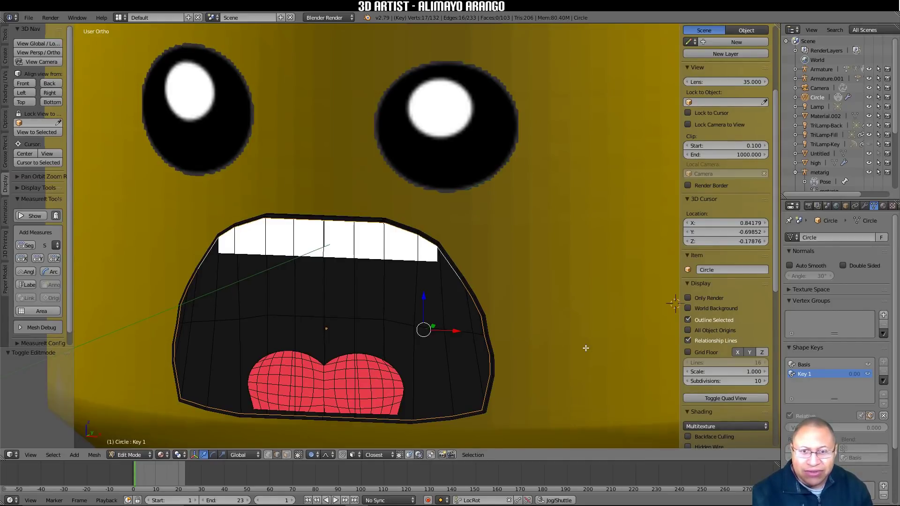
{"action": "key", "text": "alt"}
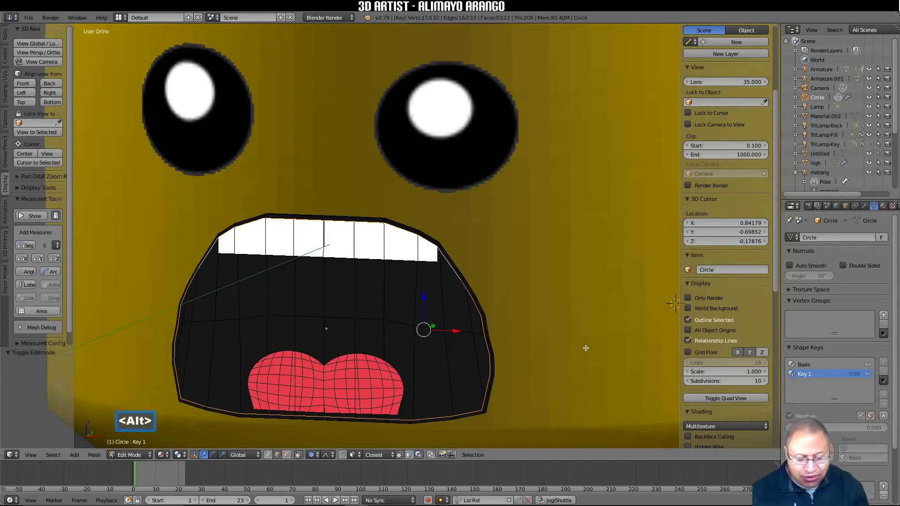
{"action": "key", "text": "alt+o"}
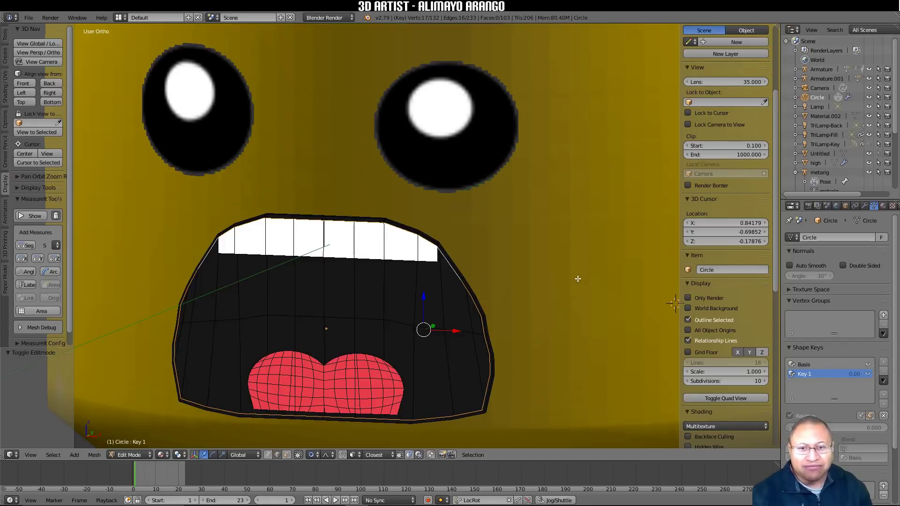
{"action": "key", "text": "g"}
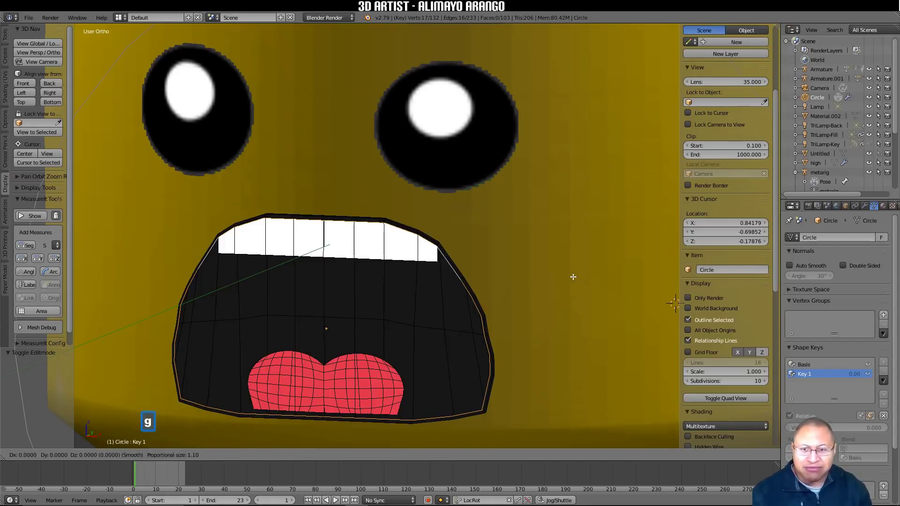
{"action": "scroll", "coordinate": [572, 276], "scroll_direction": "up", "scroll_amount": 9}
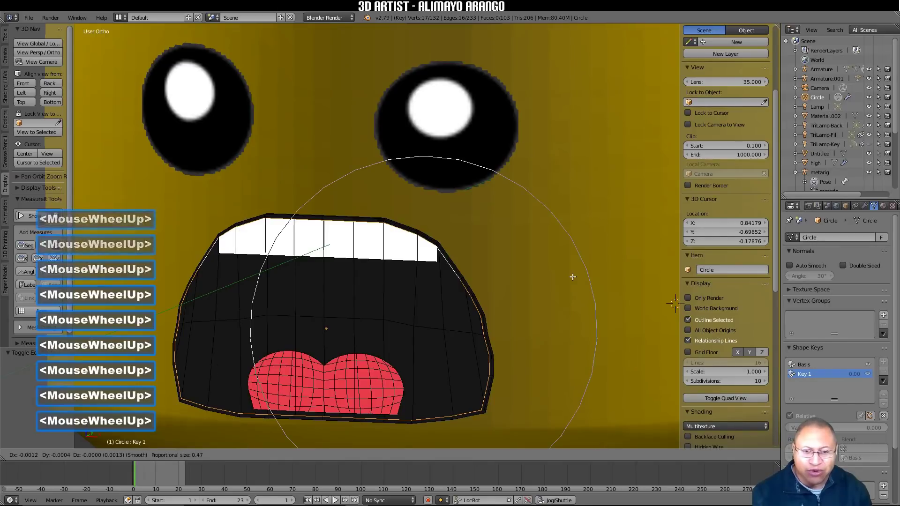
{"action": "scroll", "coordinate": [572, 276], "scroll_direction": "up", "scroll_amount": 1}
{"action": "scroll", "coordinate": [573, 277], "scroll_direction": "up", "scroll_amount": 2}
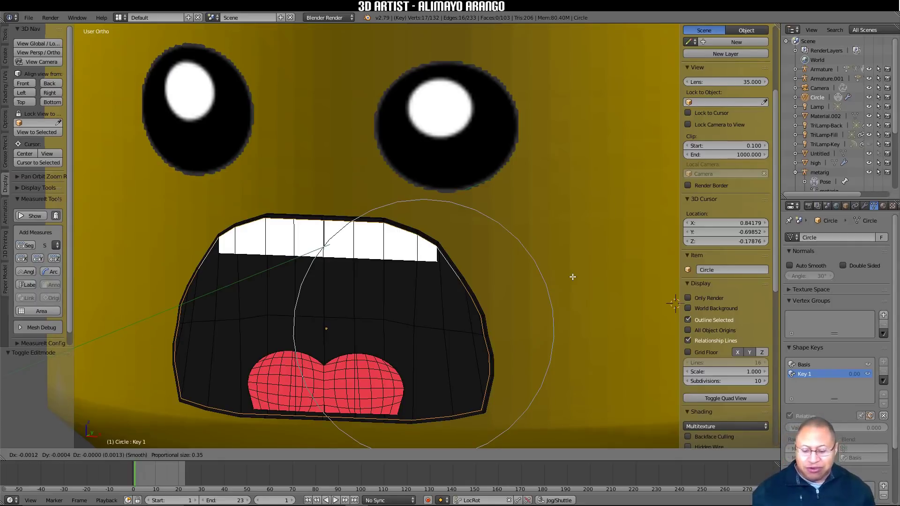
{"action": "key", "text": "s"}
{"action": "key", "text": "z"}
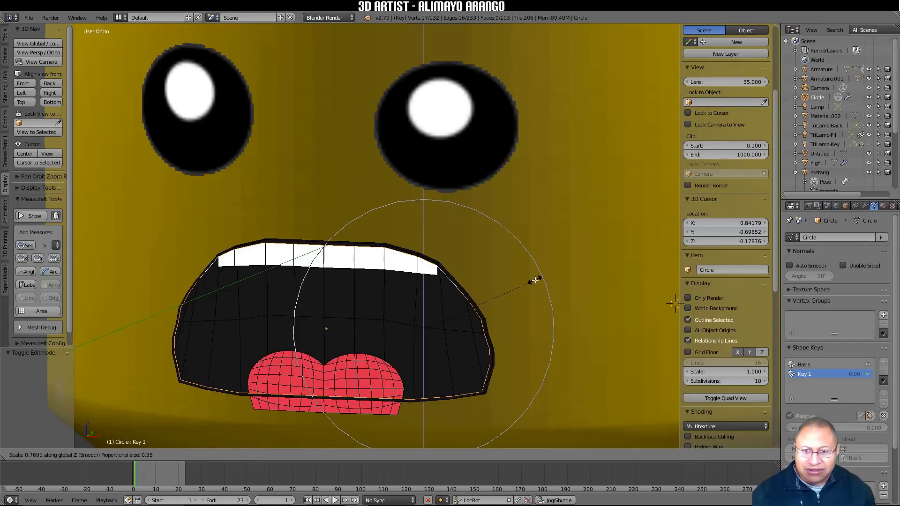
{"action": "right_click", "coordinate": [535, 280]}
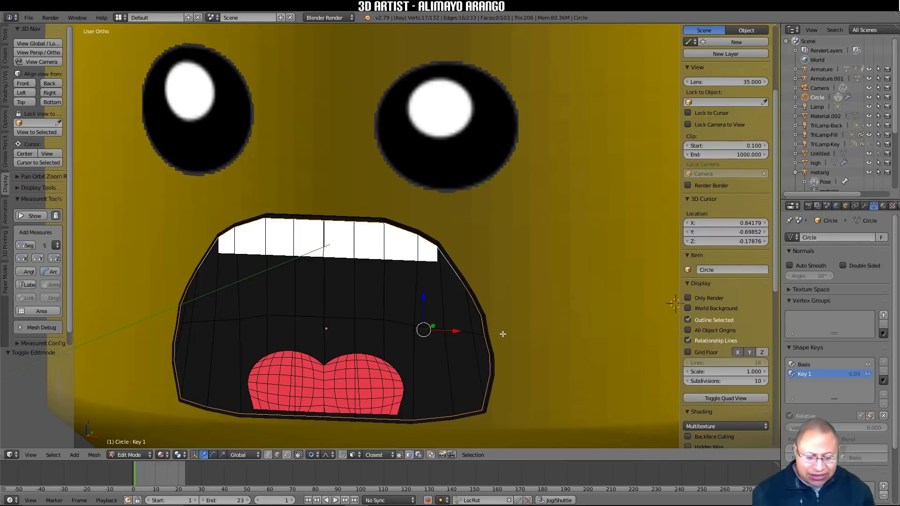
Step: Flatten the open mouth by scaling the selected edge loop to 0.290 along Z with smooth proportional editing at a size of about 0.32
{"action": "key", "text": "o"}
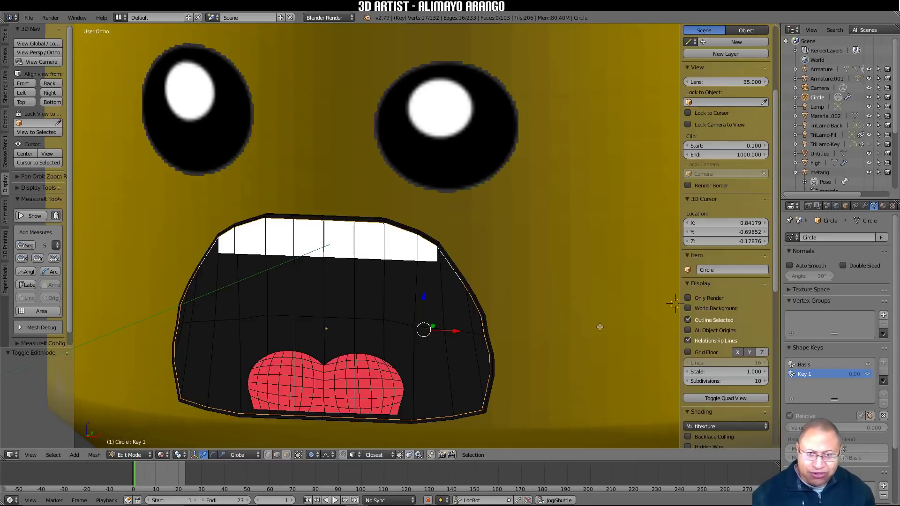
{"action": "key", "text": "s"}
{"action": "key", "text": "z"}
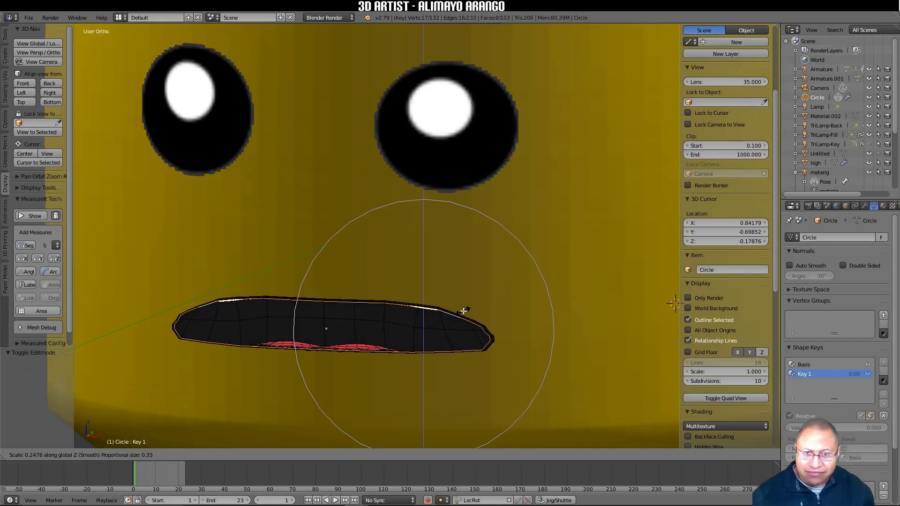
{"action": "scroll", "coordinate": [463, 311], "scroll_direction": "down", "scroll_amount": 3}
{"action": "scroll", "coordinate": [463, 311], "scroll_direction": "up", "scroll_amount": 6}
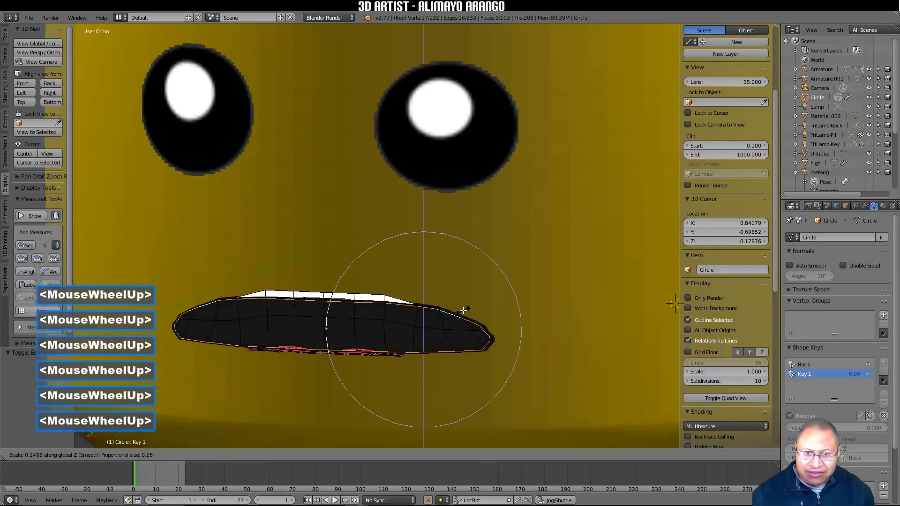
{"action": "scroll", "coordinate": [463, 311], "scroll_direction": "down", "scroll_amount": 2}
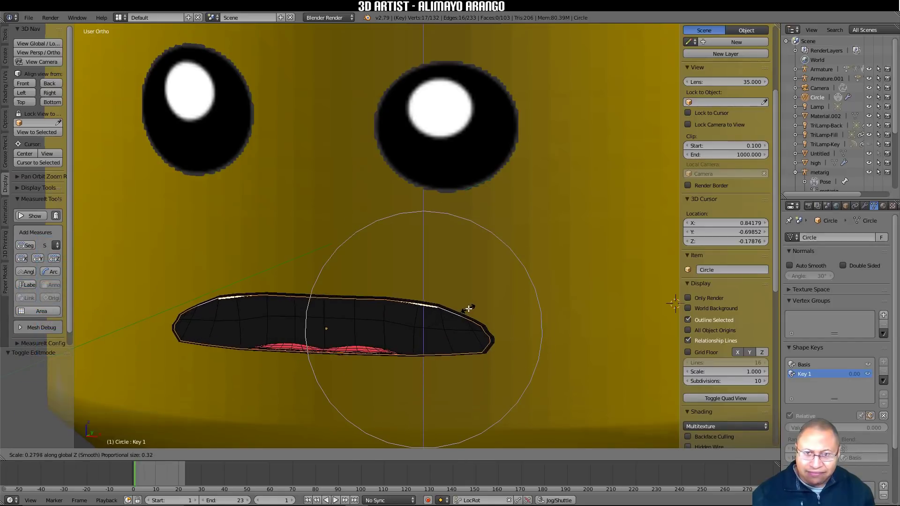
{"action": "left_click", "coordinate": [470, 309]}
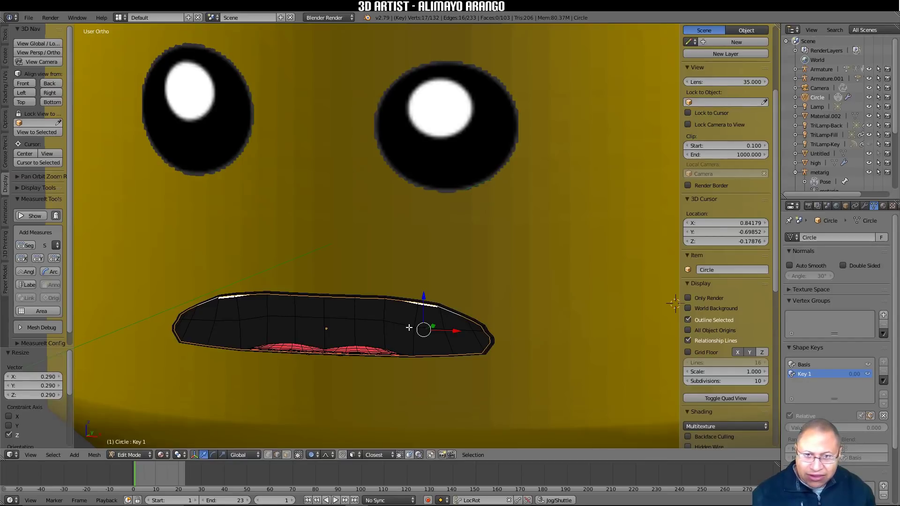
Step: Turn off proportional editing and scale the mouth's selected edge loop to 0.434 along Z and 0.925 along X
{"action": "key", "text": "o"}
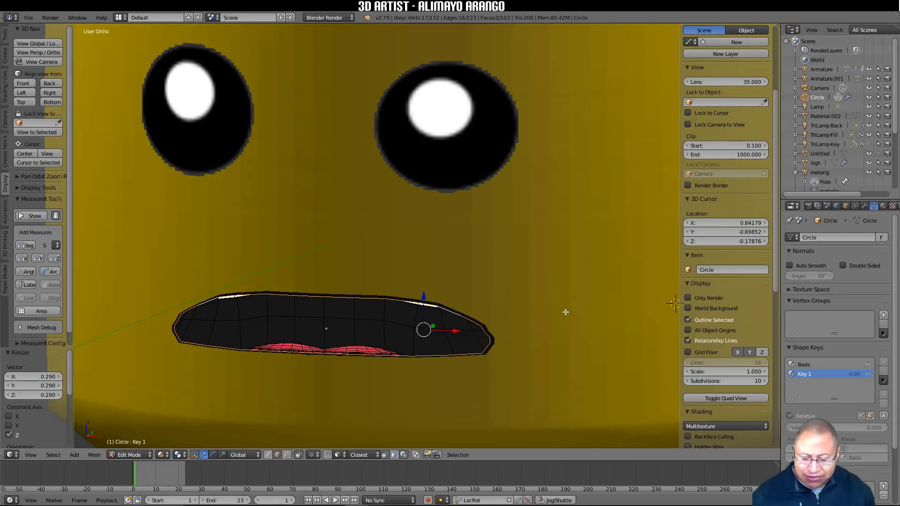
{"action": "key", "text": "s"}
{"action": "key", "text": "z"}
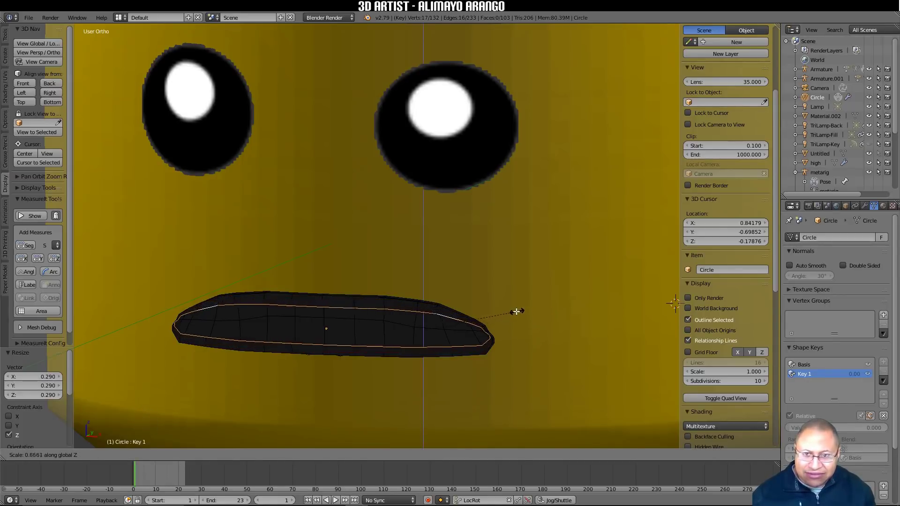
{"action": "left_click", "coordinate": [484, 317]}
{"action": "key", "text": "s"}
{"action": "key", "text": "x"}
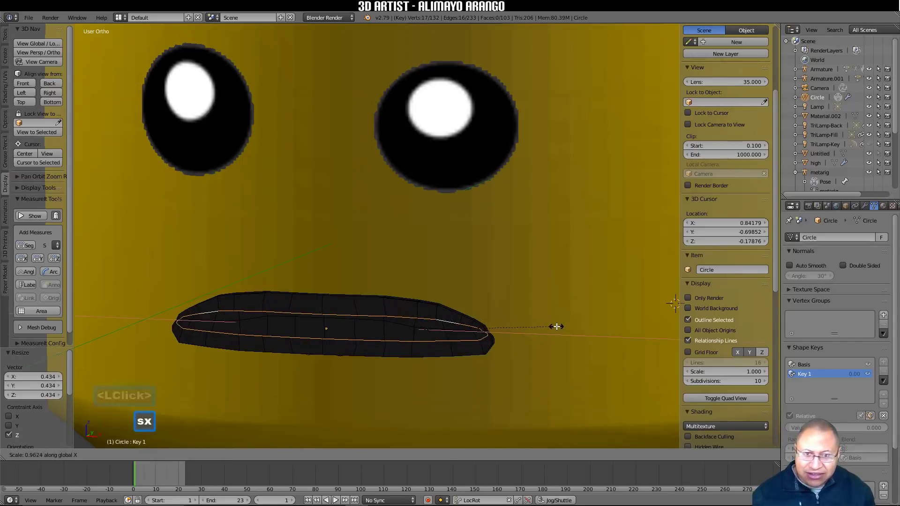
{"action": "left_click", "coordinate": [553, 327]}
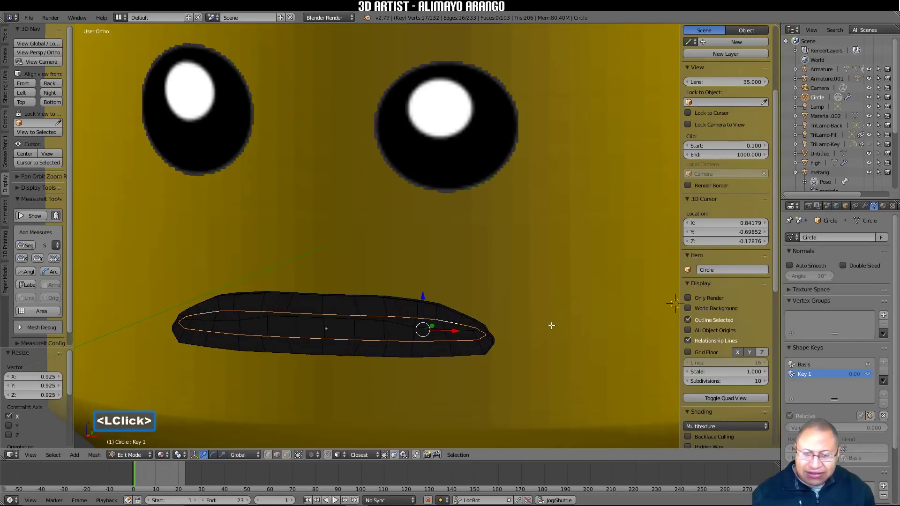
Step: Scale the entire mouth mesh to 0.431 along Z, leaving nothing selected
{"action": "middle_click_drag", "start_coordinate": [549, 325], "coordinate": [548, 323]}
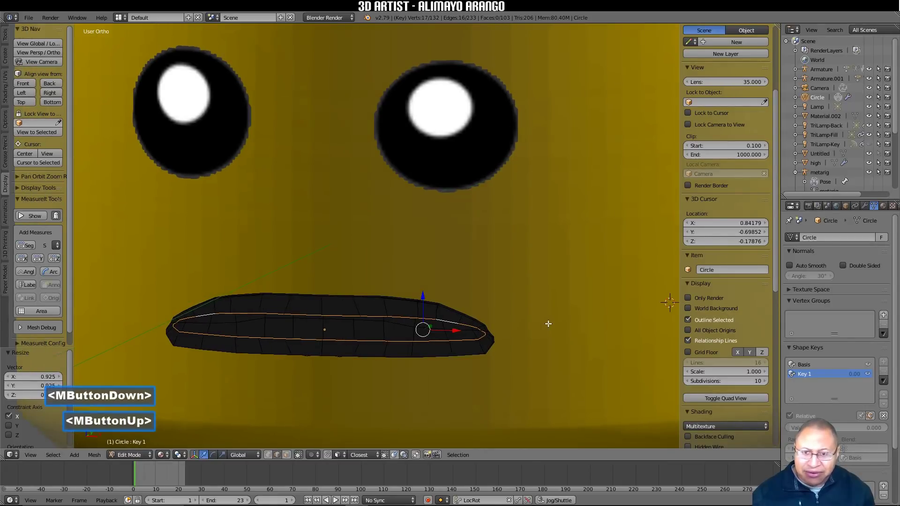
{"action": "key", "text": "a"}
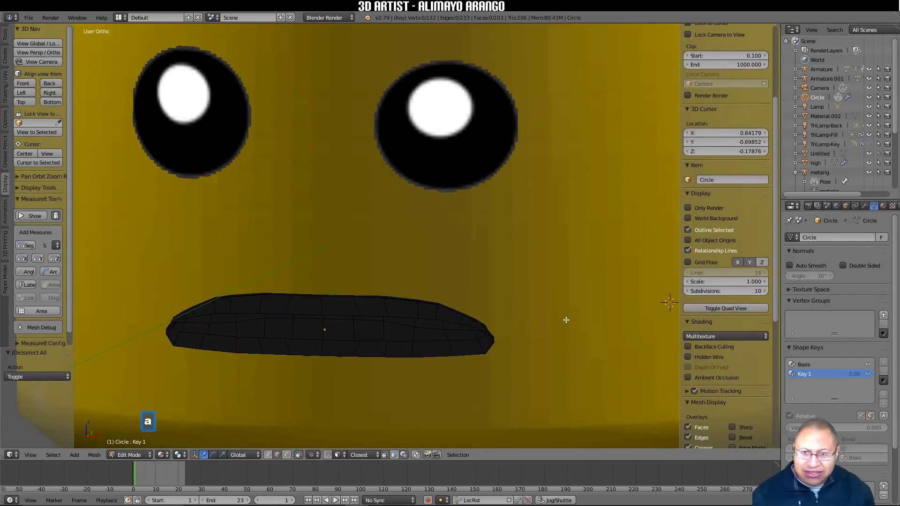
{"action": "key", "text": "a"}
{"action": "key", "text": "s"}
{"action": "key", "text": "z"}
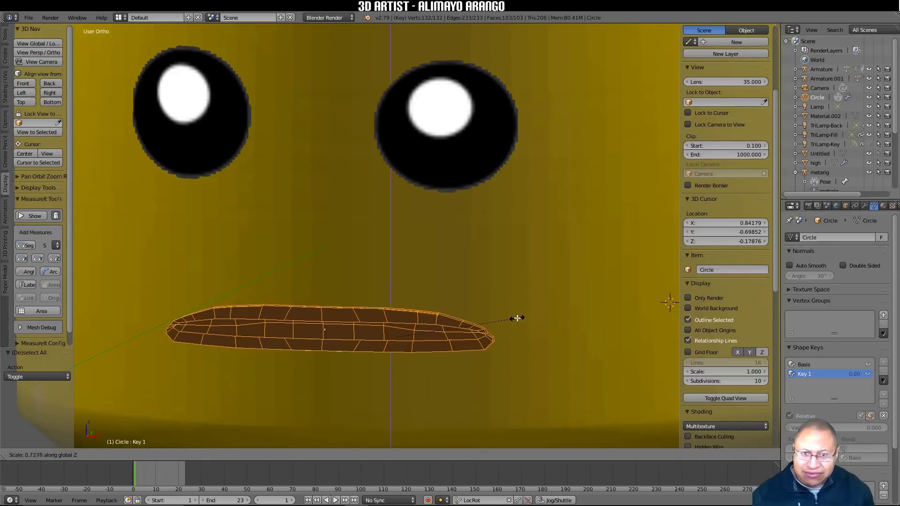
{"action": "left_click", "coordinate": [464, 318]}
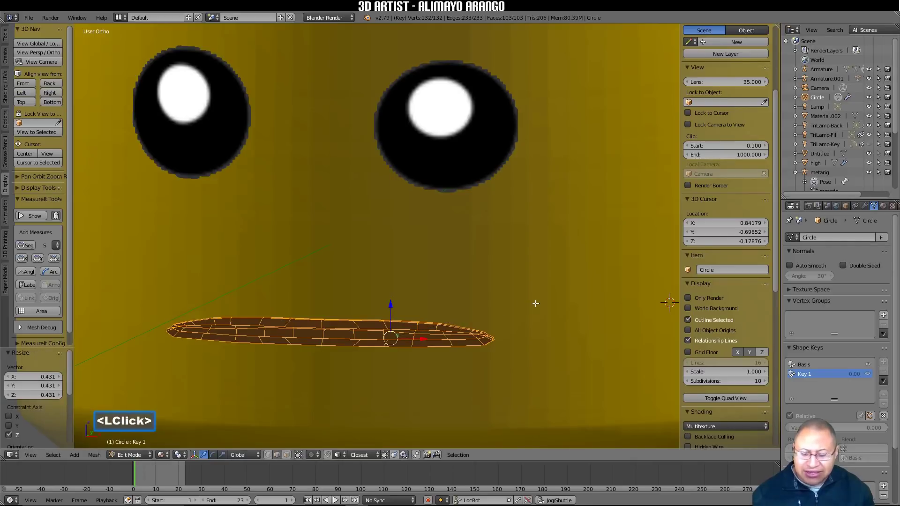
{"action": "key", "text": "a"}
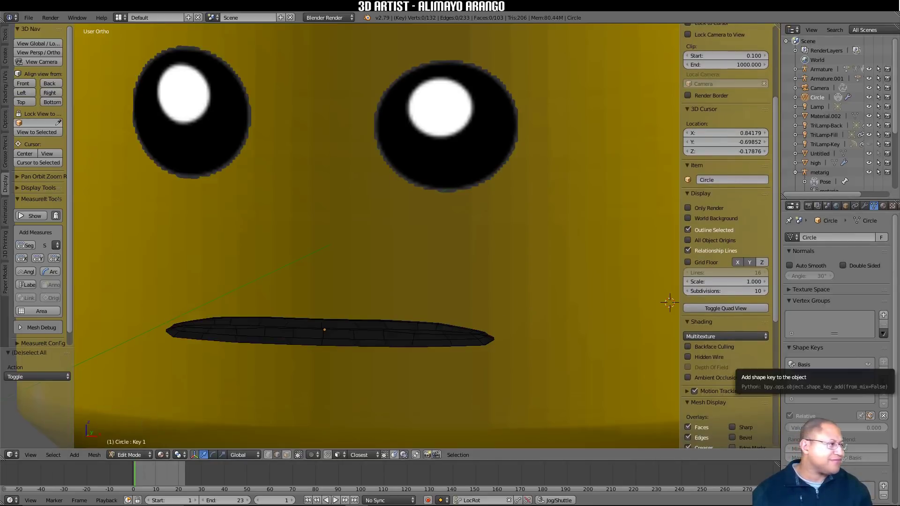
Step: Return the mouth to Object Mode and add a new shape key from the current mix
{"action": "left_click", "coordinate": [883, 362]}
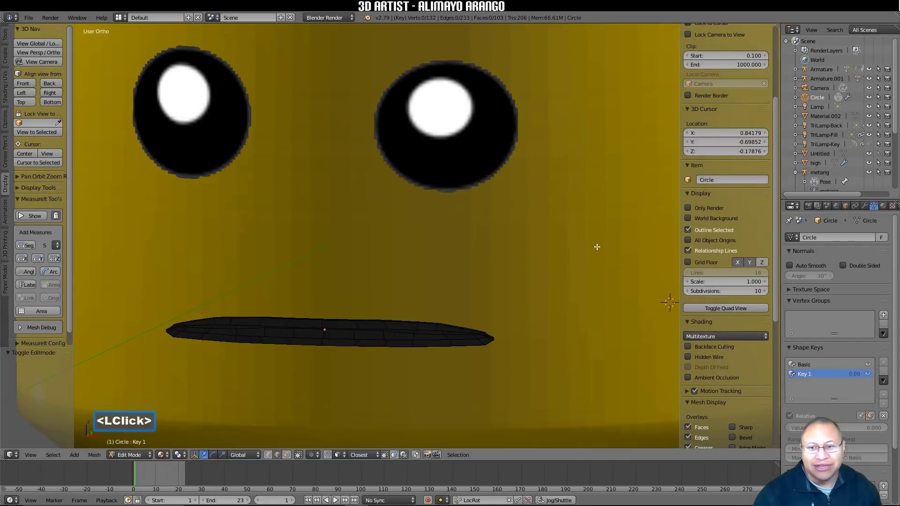
{"action": "scroll", "coordinate": [597, 248], "scroll_direction": "down", "scroll_amount": 6}
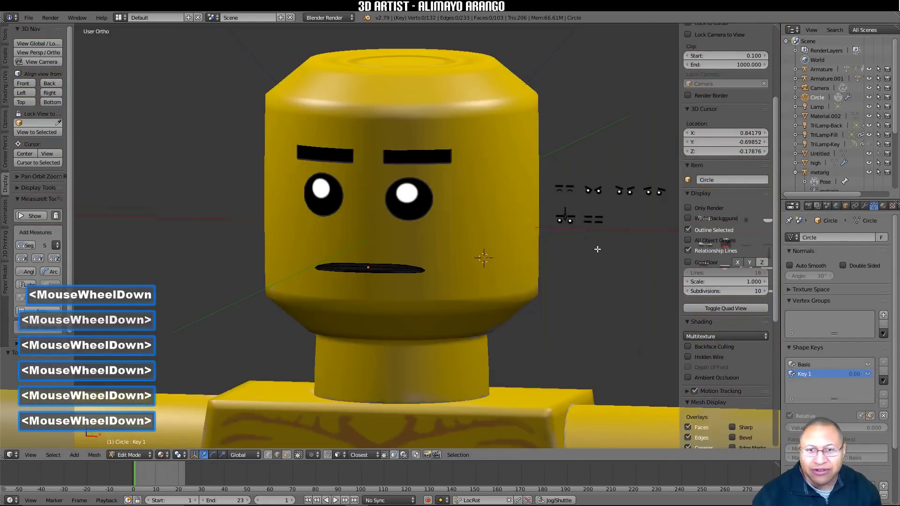
{"action": "left_click", "coordinate": [147, 455]}
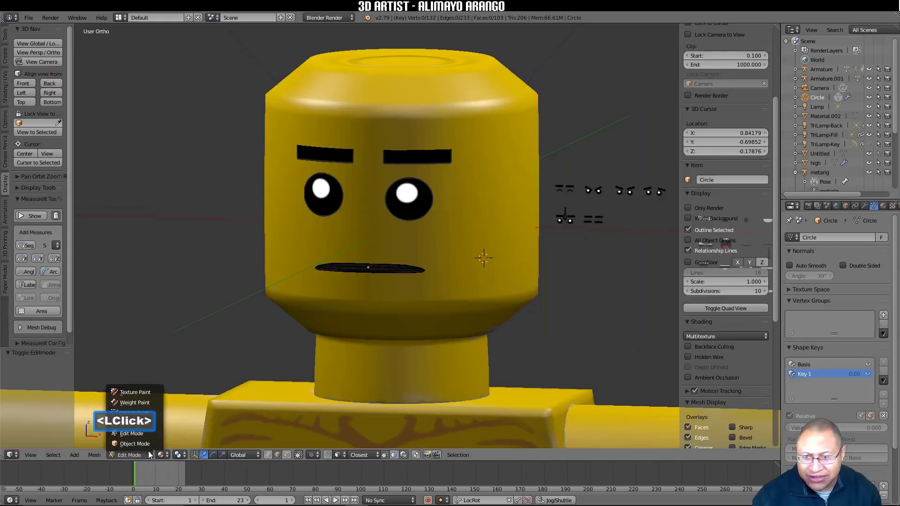
{"action": "left_click", "coordinate": [148, 445]}
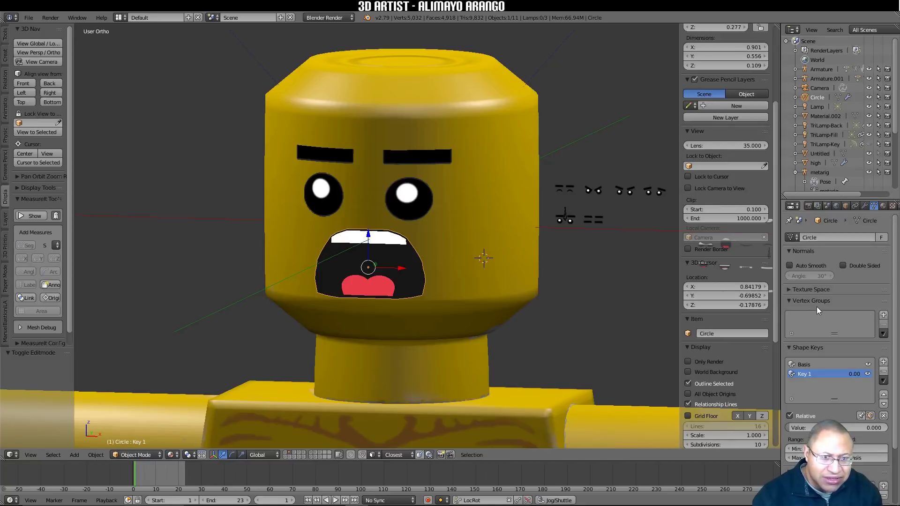
{"action": "left_click", "coordinate": [883, 382]}
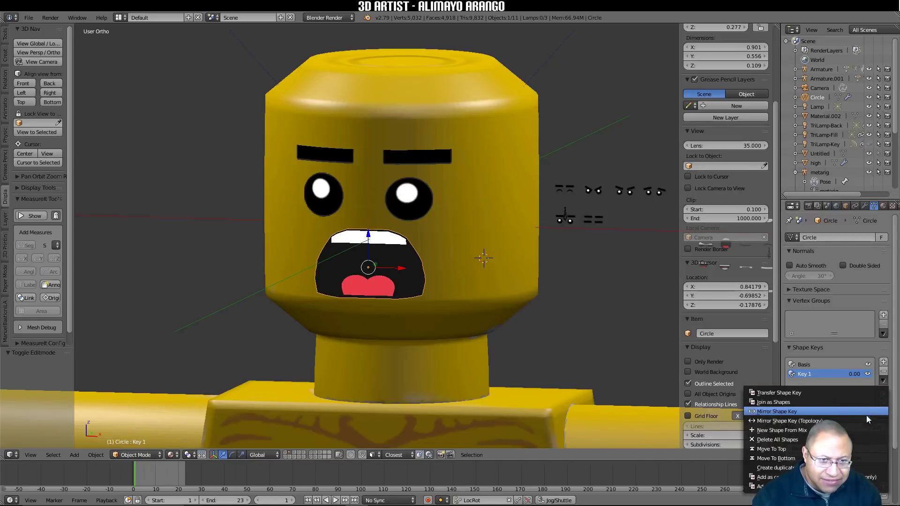
{"action": "left_click", "coordinate": [864, 428]}
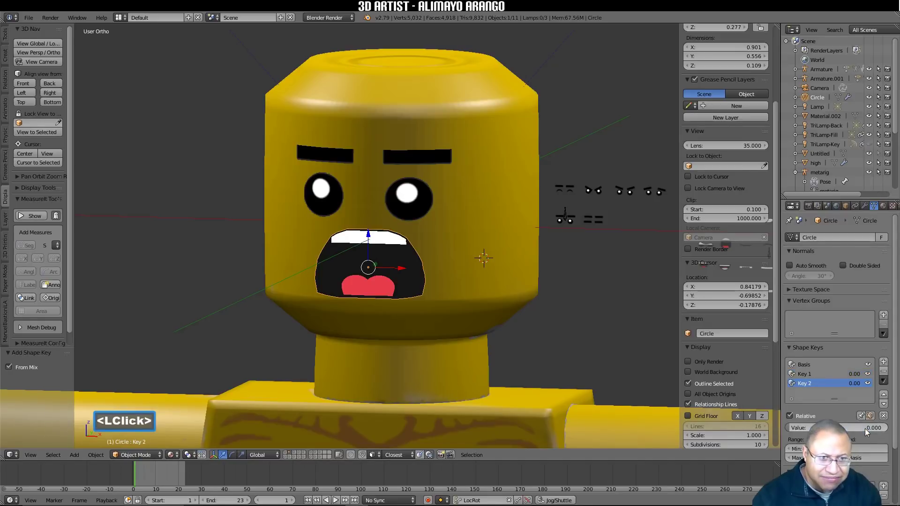
Step: Set the value of shape key Key 1 to 1.000 and remove the Basis shape key
{"action": "left_click", "coordinate": [813, 375]}
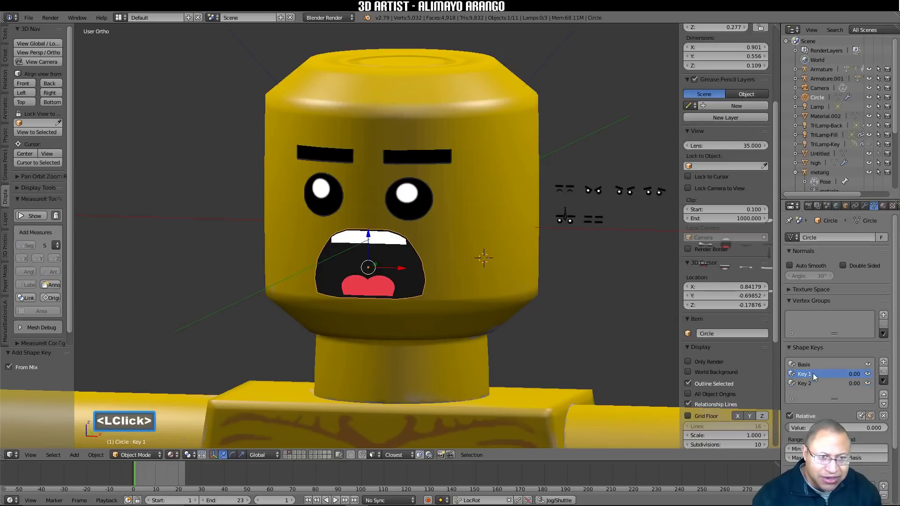
{"action": "left_click_drag", "start_coordinate": [793, 427], "coordinate": [881, 428]}
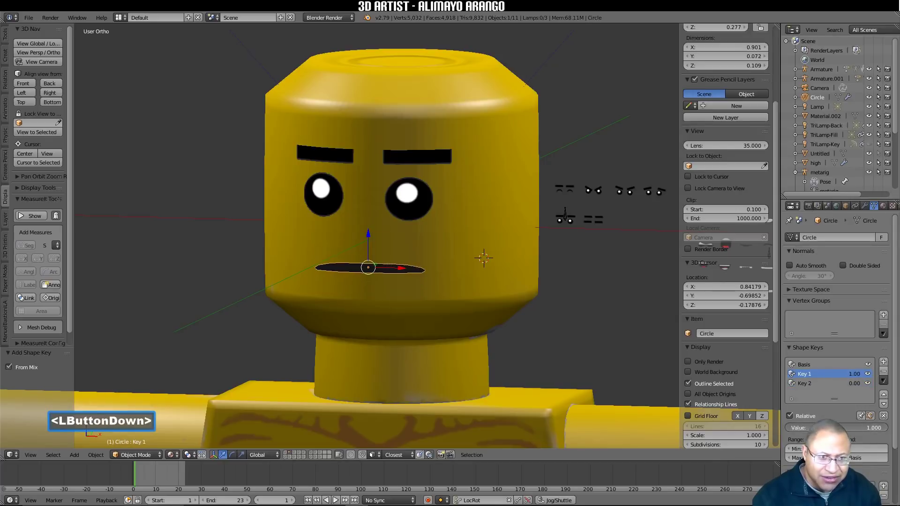
{"action": "left_click", "coordinate": [801, 365]}
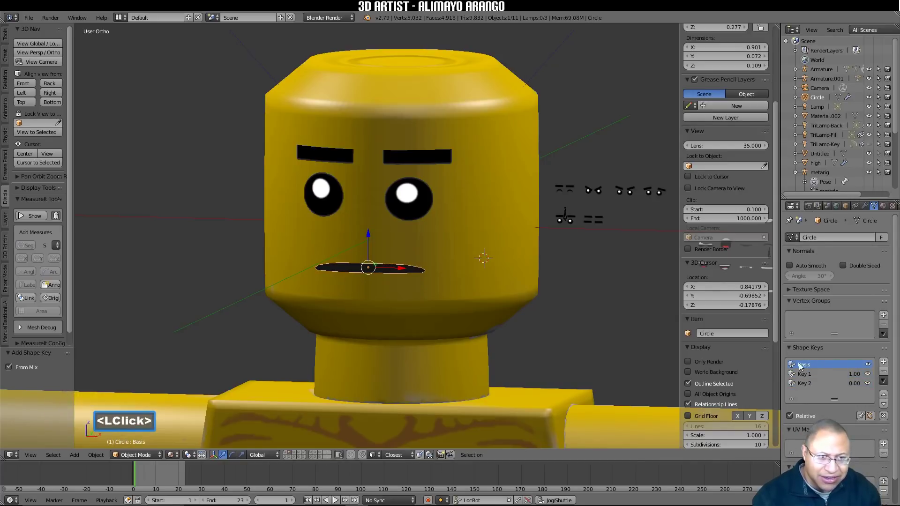
{"action": "left_click", "coordinate": [882, 371]}
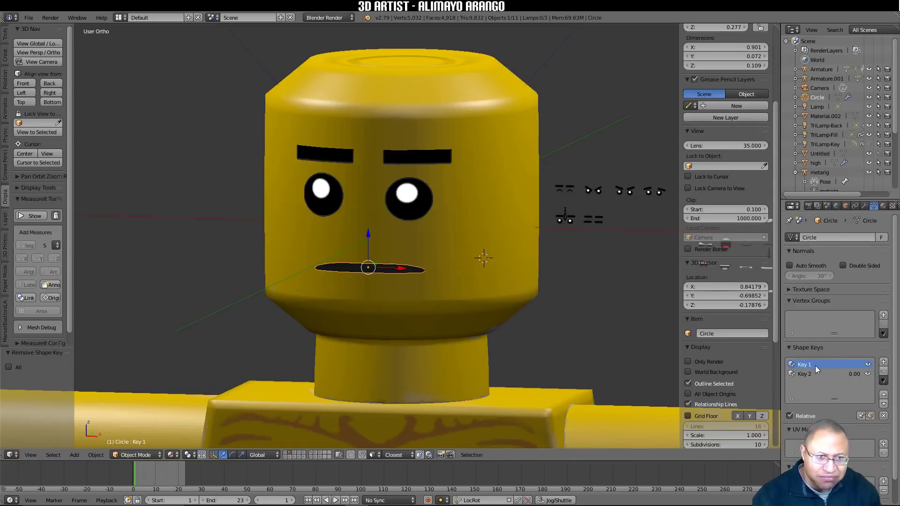
Step: Rename the Key 2 shape key as talk
{"action": "left_click", "coordinate": [808, 373]}
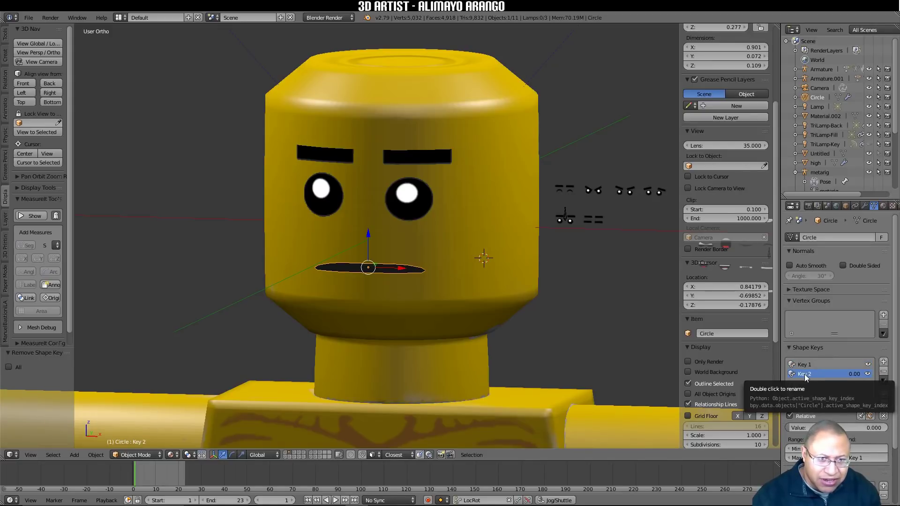
{"action": "left_click_drag", "start_coordinate": [820, 427], "coordinate": [795, 419]}
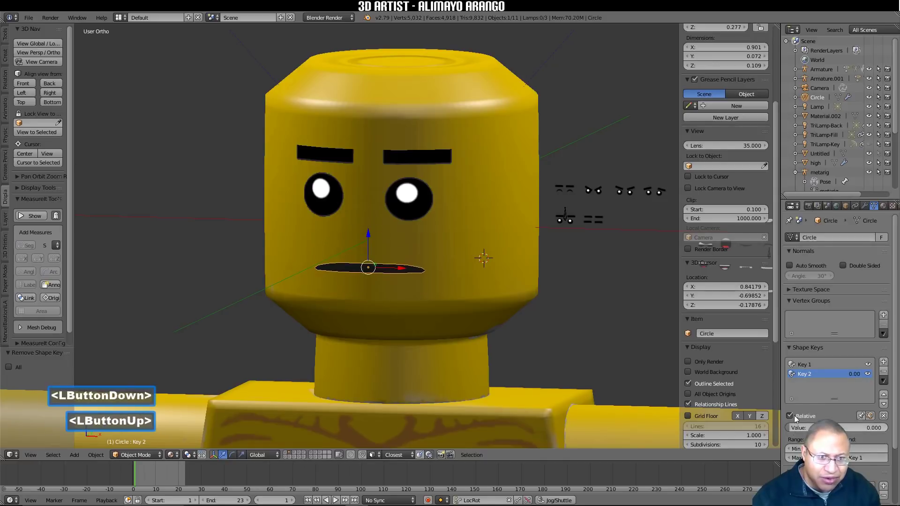
{"action": "double_click", "coordinate": [803, 374]}
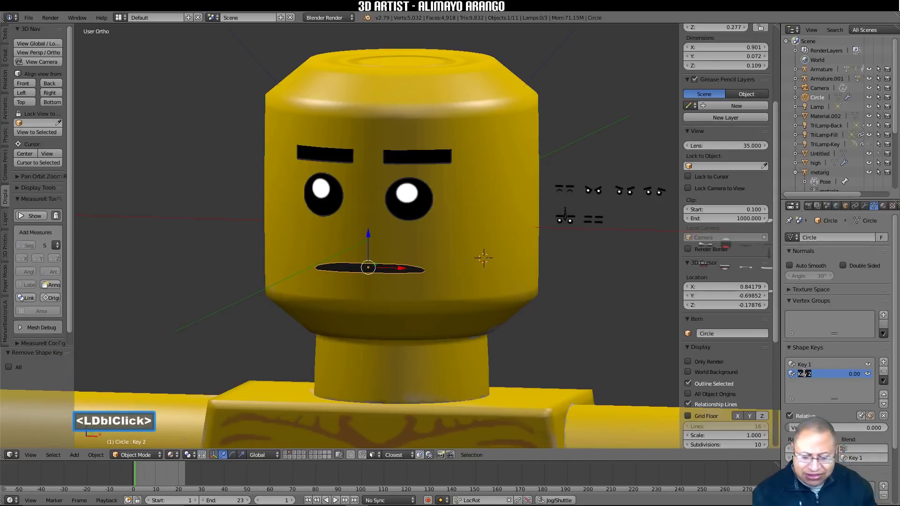
{"action": "type", "text": "talk"}
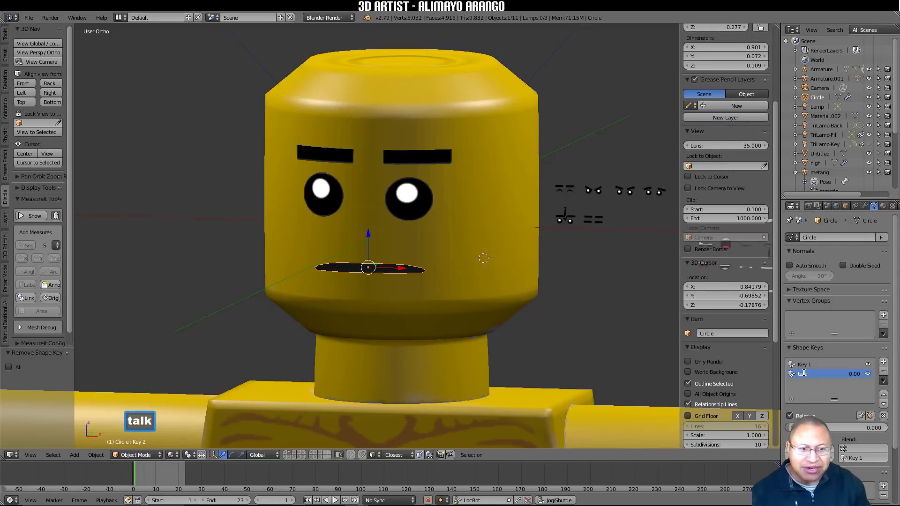
{"action": "key", "text": "Return"}
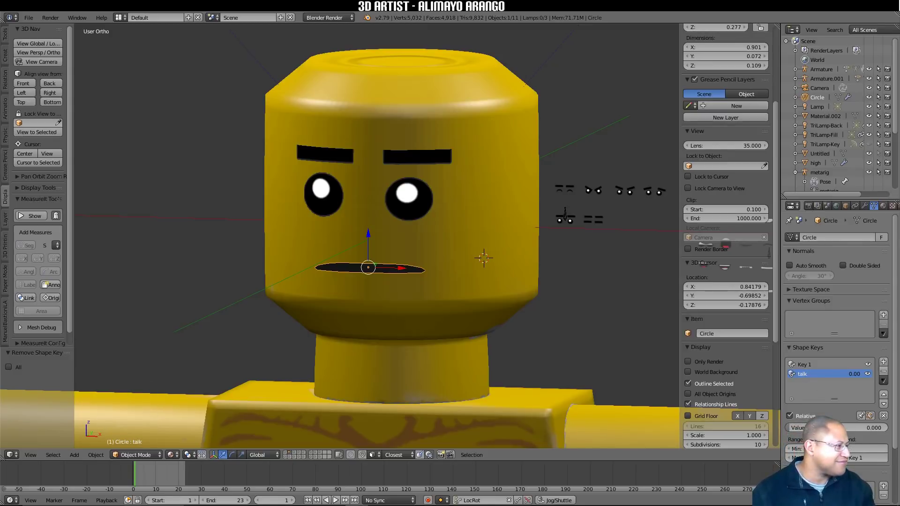
{"action": "left_click", "coordinate": [825, 450]}
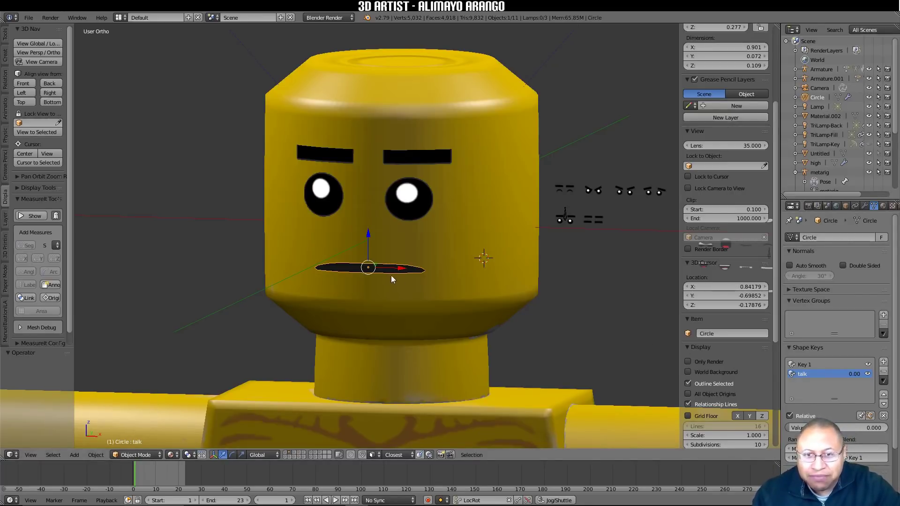
{"action": "scroll", "coordinate": [569, 289], "scroll_direction": "down", "scroll_amount": 2}
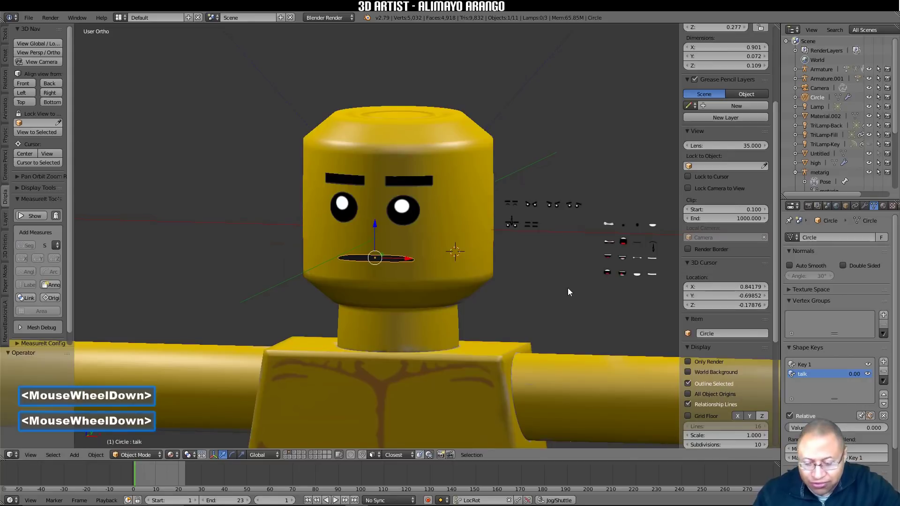
{"action": "left_click", "coordinate": [5, 192]}
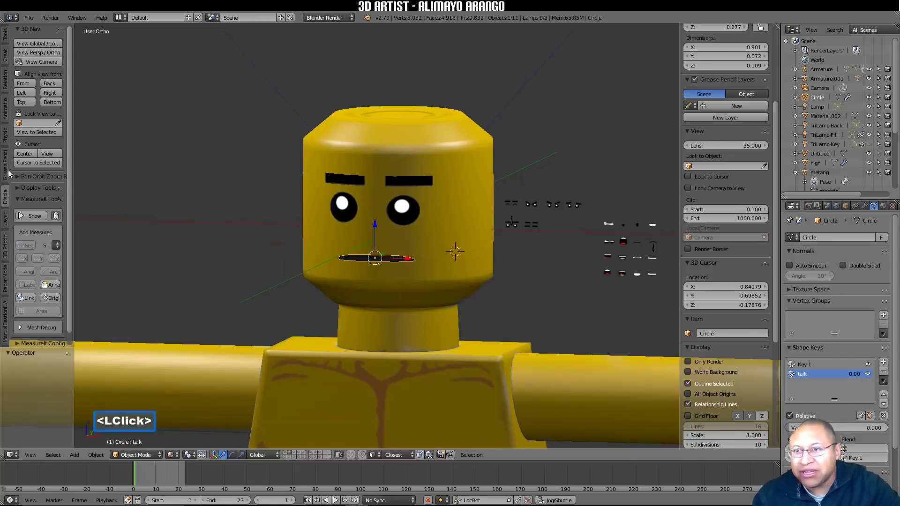
Step: Add a single-bone armature in front view, beside the lower end of the small mouth shapes near the head
{"action": "left_click", "coordinate": [23, 83]}
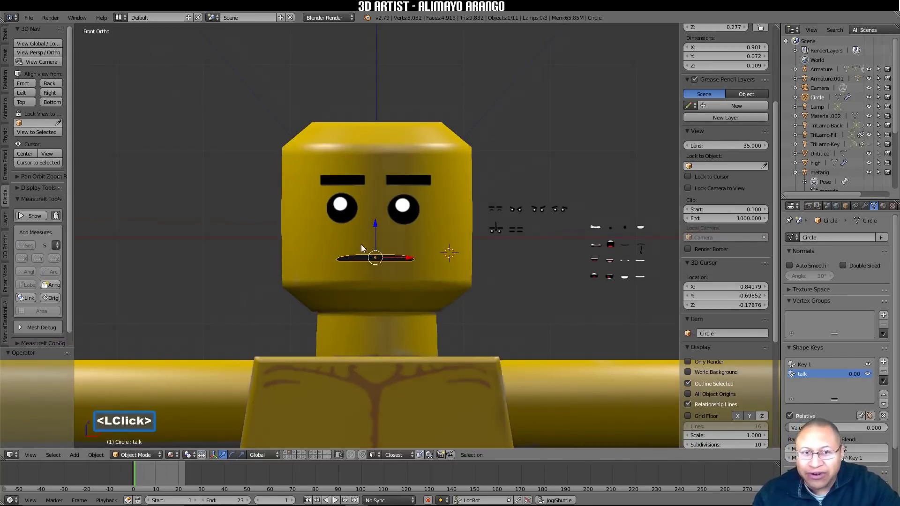
{"action": "middle_click_drag", "start_coordinate": [596, 311], "coordinate": [465, 287], "text": "shift"}
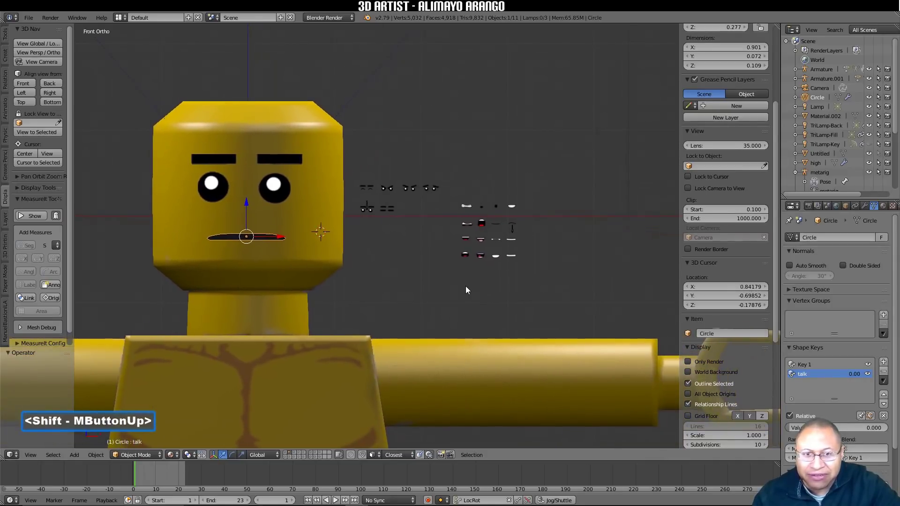
{"action": "right_click", "coordinate": [528, 255]}
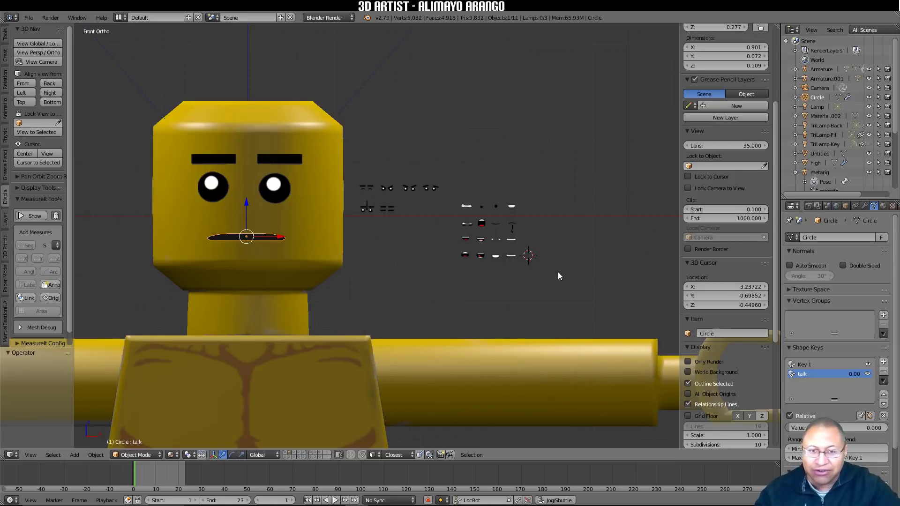
{"action": "key", "text": "shift+a"}
{"action": "mouse_move", "coordinate": [557, 272]}
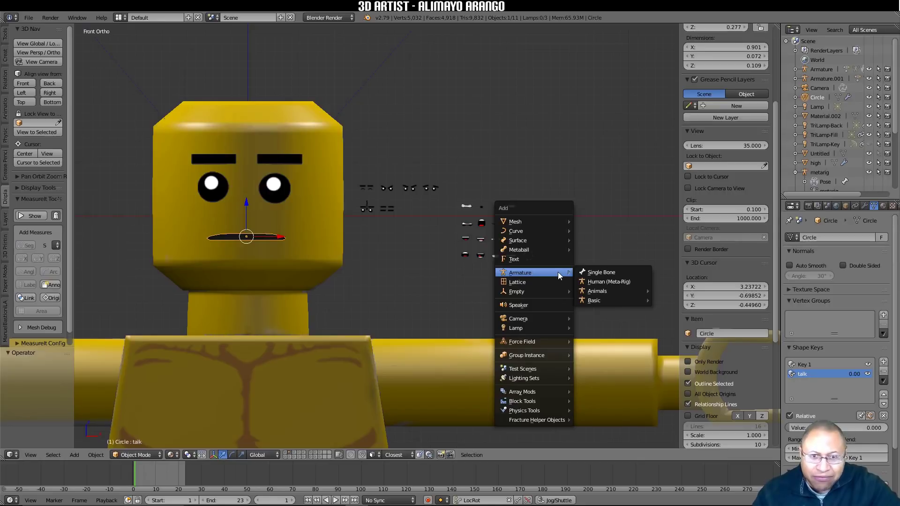
{"action": "left_click", "coordinate": [628, 273]}
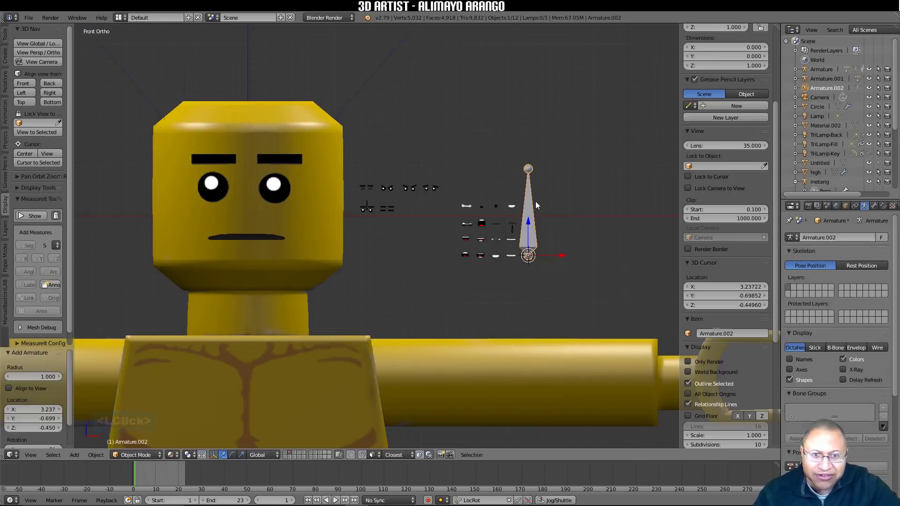
Step: Rename the new armature object as Talk Armature
{"action": "left_click", "coordinate": [713, 331]}
{"action": "type", "text": "Talk Arm"}
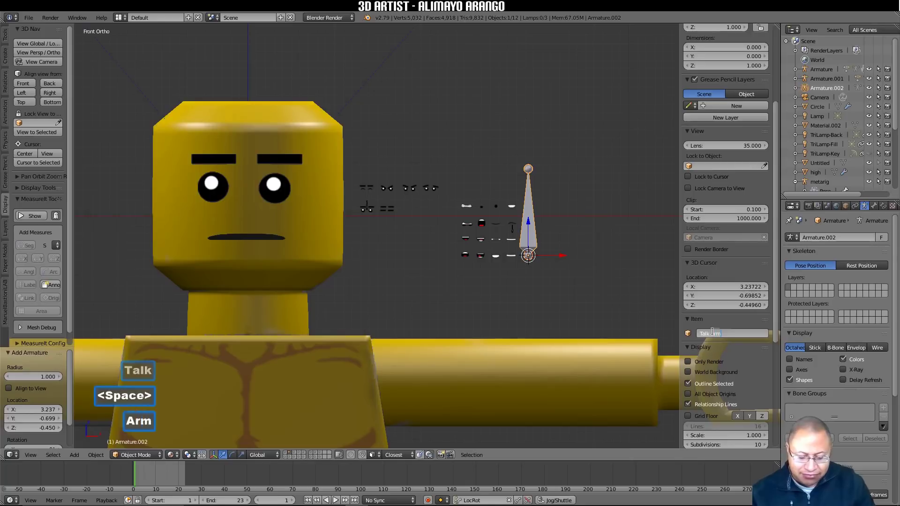
{"action": "type", "text": "ature"}
{"action": "key", "text": "Return"}
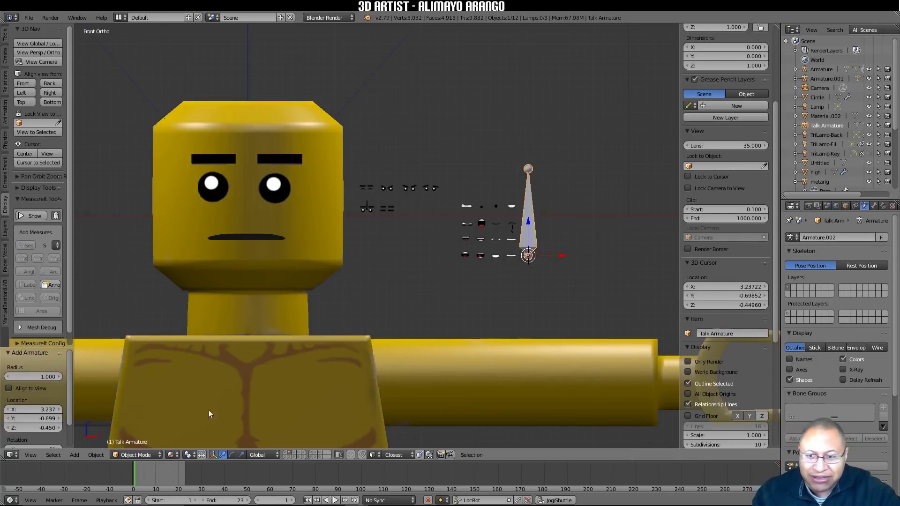
Step: Shorten the armature's bone in Edit Mode by moving its tip -0.823 along Z
{"action": "left_click", "coordinate": [153, 454]}
{"action": "left_click", "coordinate": [159, 433]}
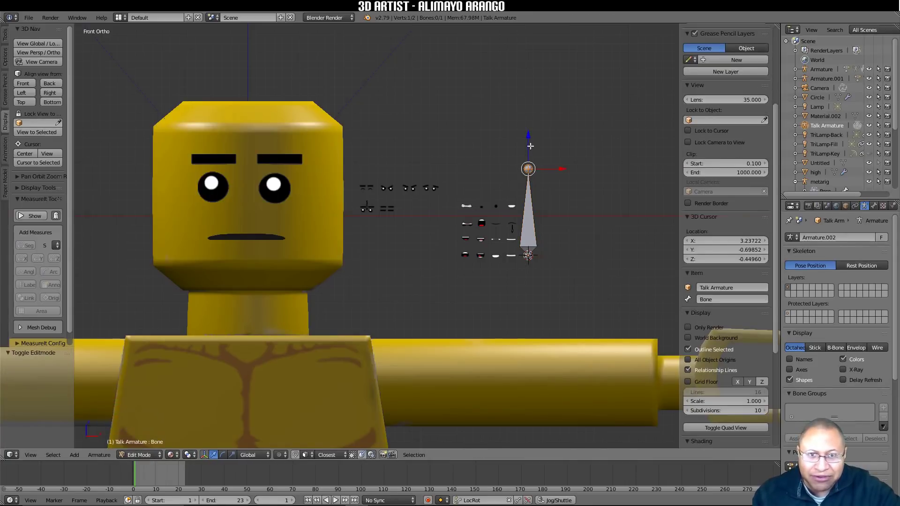
{"action": "left_click_drag", "start_coordinate": [528, 138], "coordinate": [531, 209]}
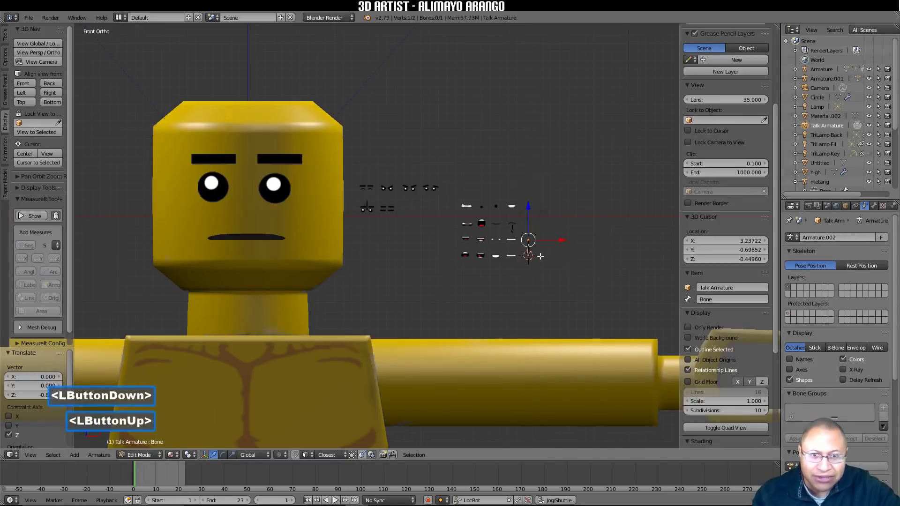
Step: Rename the shortened bone as Talk, deselect it and return the armature to Object Mode
{"action": "left_click", "coordinate": [540, 256]}
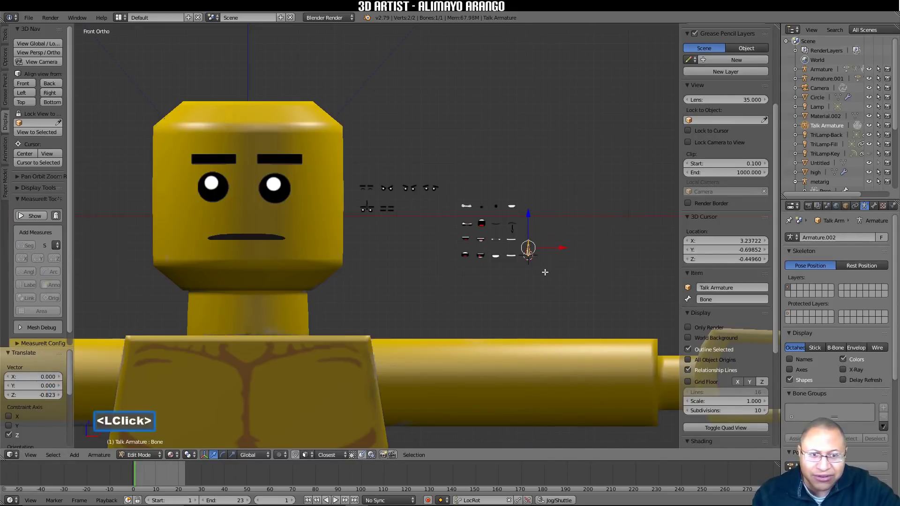
{"action": "left_click", "coordinate": [710, 300]}
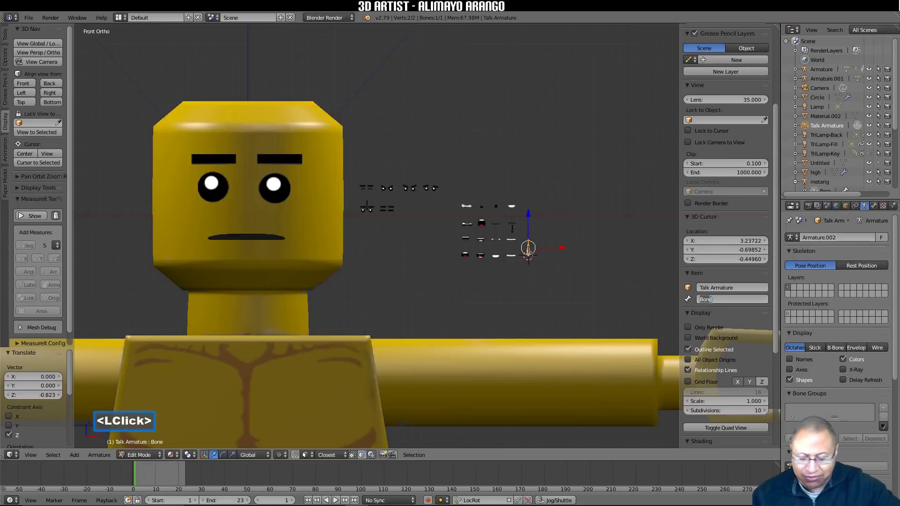
{"action": "type", "text": "Talk"}
{"action": "key", "text": "Return"}
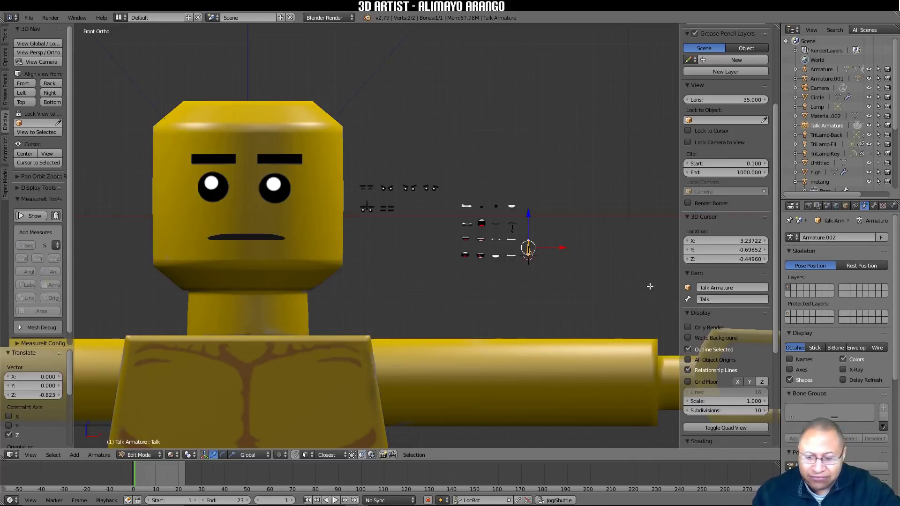
{"action": "key", "text": "a"}
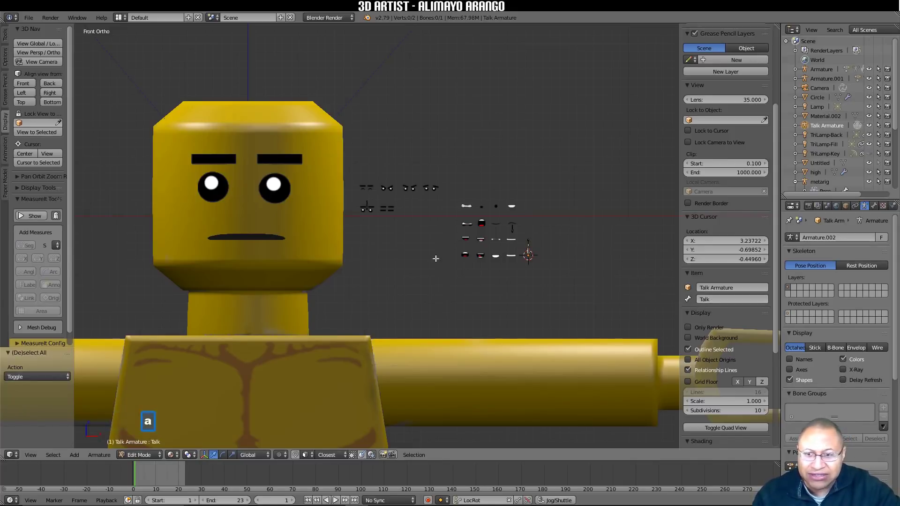
{"action": "left_click", "coordinate": [157, 456]}
{"action": "left_click", "coordinate": [165, 441]}
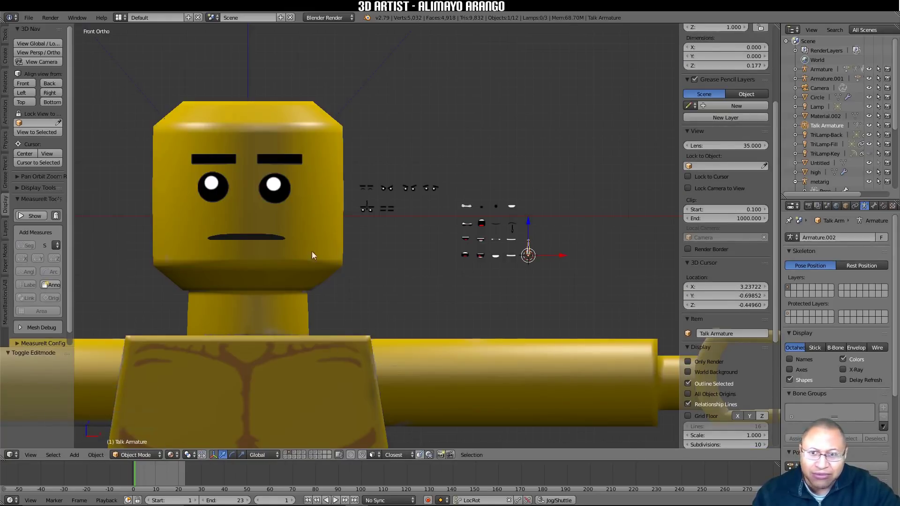
Step: Select the mouth on the character's face and switch to the Animation screen layout
{"action": "left_click", "coordinate": [274, 239]}
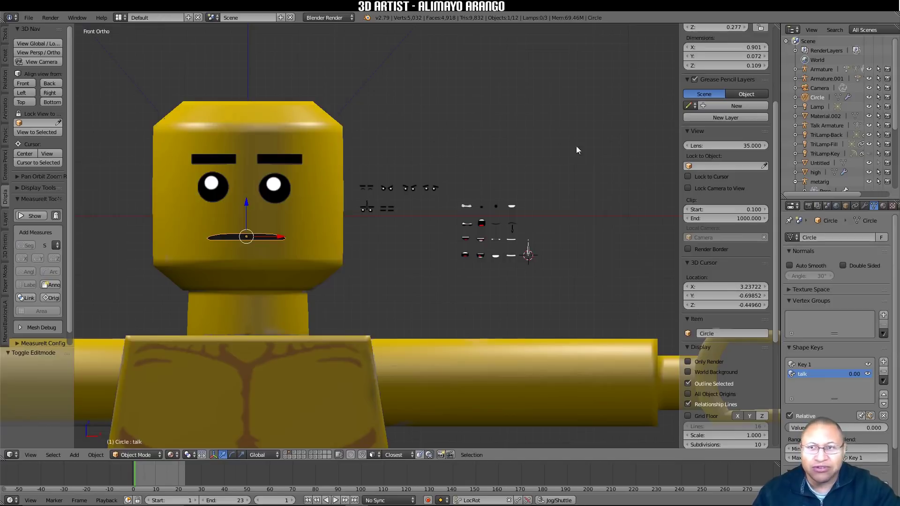
{"action": "left_click", "coordinate": [123, 19]}
{"action": "left_click", "coordinate": [165, 41]}
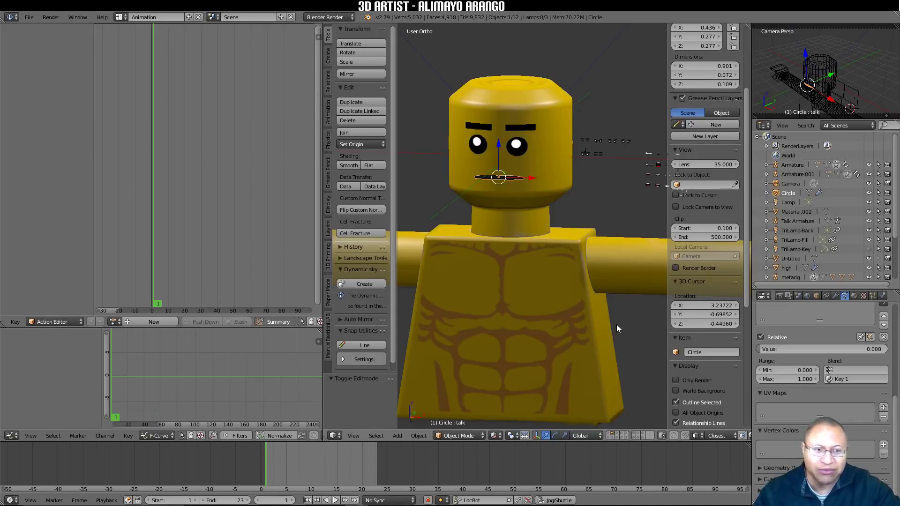
Step: Add a driver to the value of the mouth's talk shape key with the Manually Create Later (Single) option
{"action": "left_click_drag", "start_coordinate": [895, 407], "coordinate": [896, 311]}
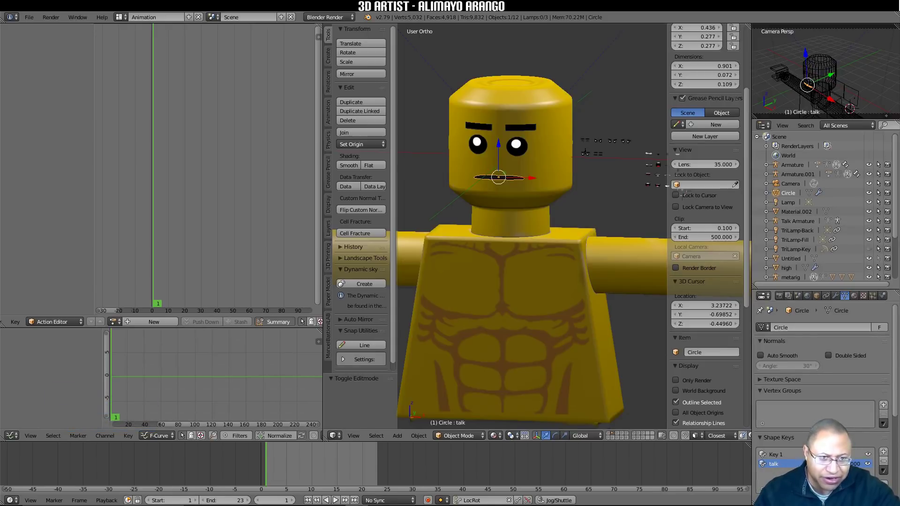
{"action": "right_click", "coordinate": [854, 464]}
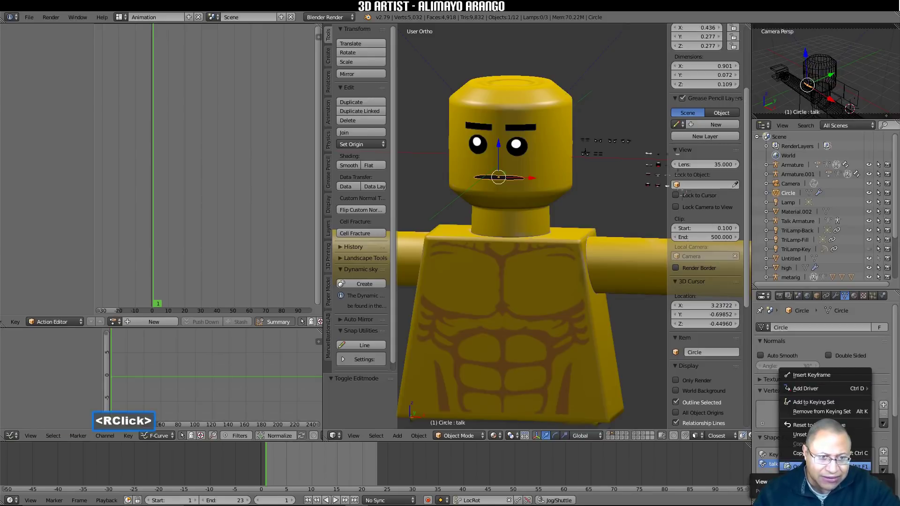
{"action": "mouse_move", "coordinate": [833, 391]}
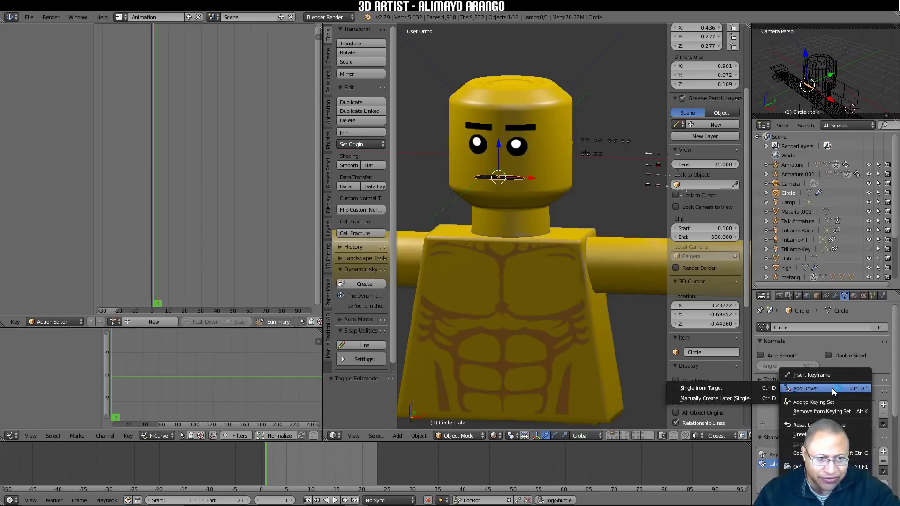
{"action": "left_click", "coordinate": [757, 398]}
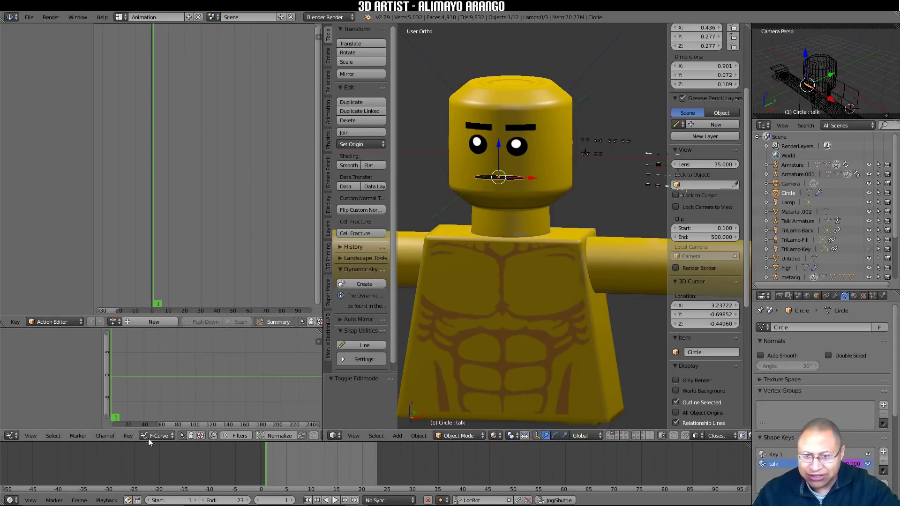
Step: Show drivers instead of F-curves in an enlarged graph editor and select the mouth's Value (talk) driver
{"action": "left_click", "coordinate": [172, 436]}
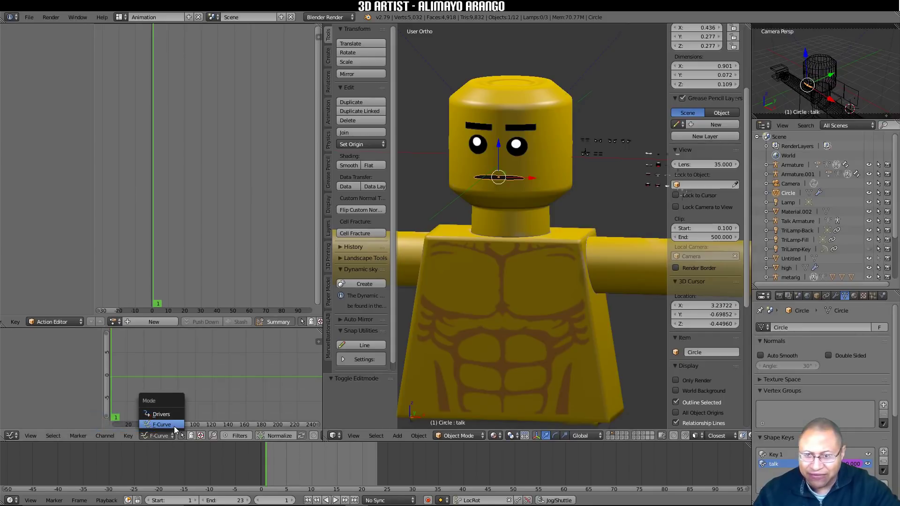
{"action": "left_click", "coordinate": [177, 415]}
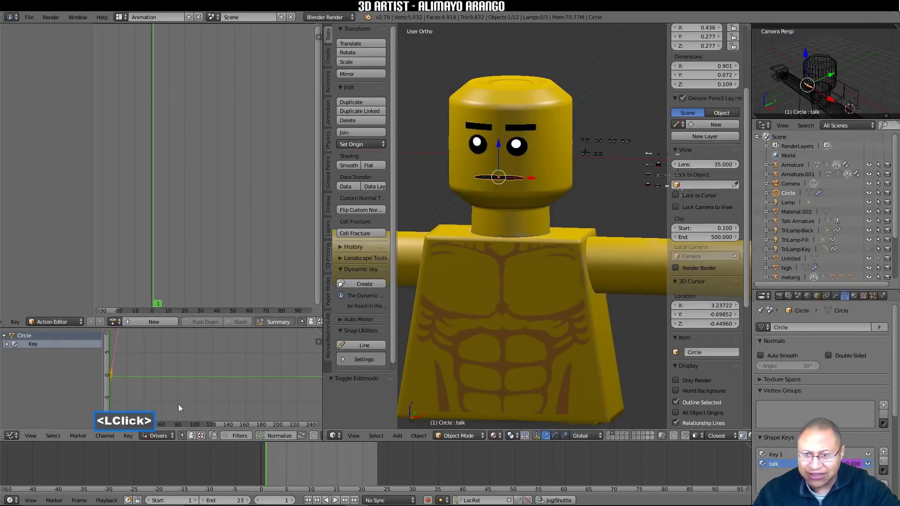
{"action": "left_click_drag", "start_coordinate": [206, 329], "coordinate": [197, 116]}
{"action": "left_click", "coordinate": [37, 133]}
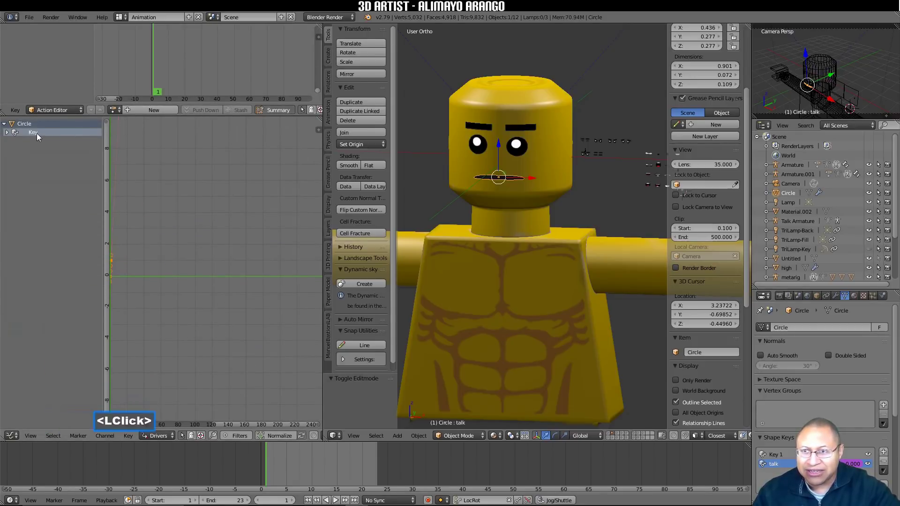
{"action": "left_click", "coordinate": [7, 134]}
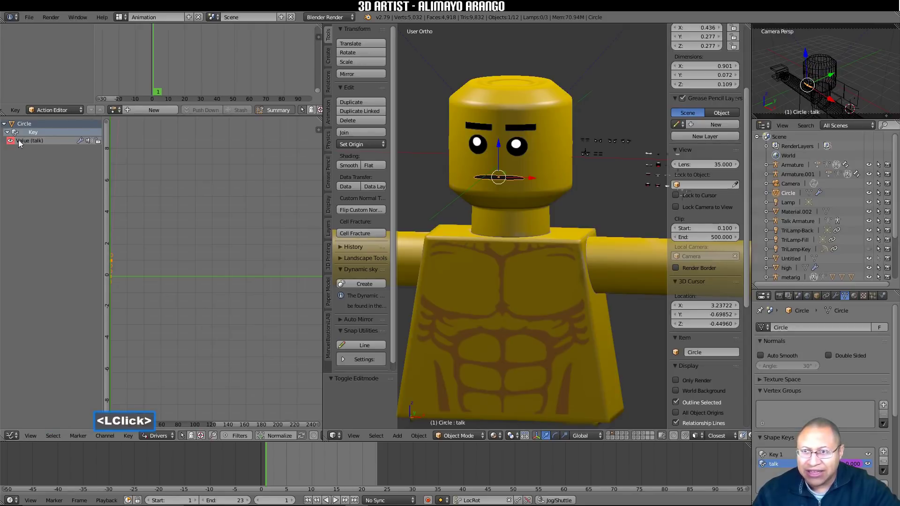
{"action": "left_click", "coordinate": [49, 140]}
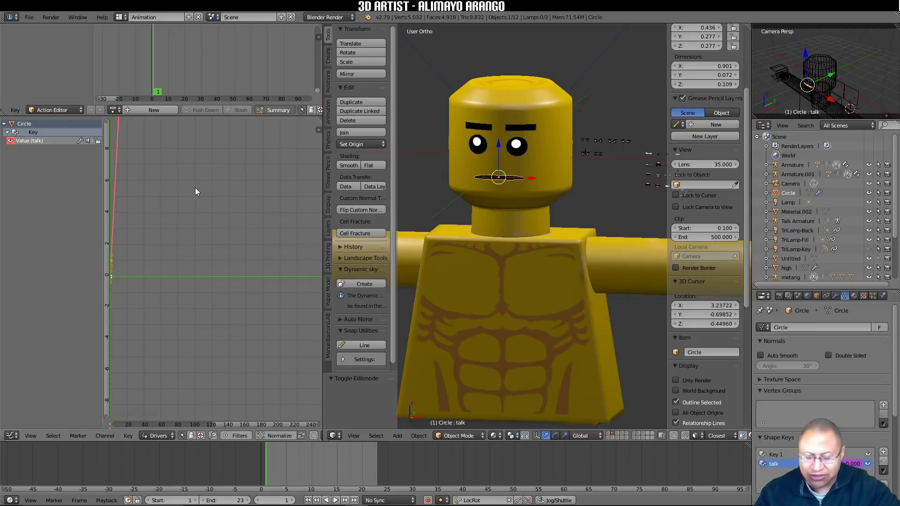
Step: Show the talk driver's settings and set its type to Averaged Value
{"action": "key", "text": "n"}
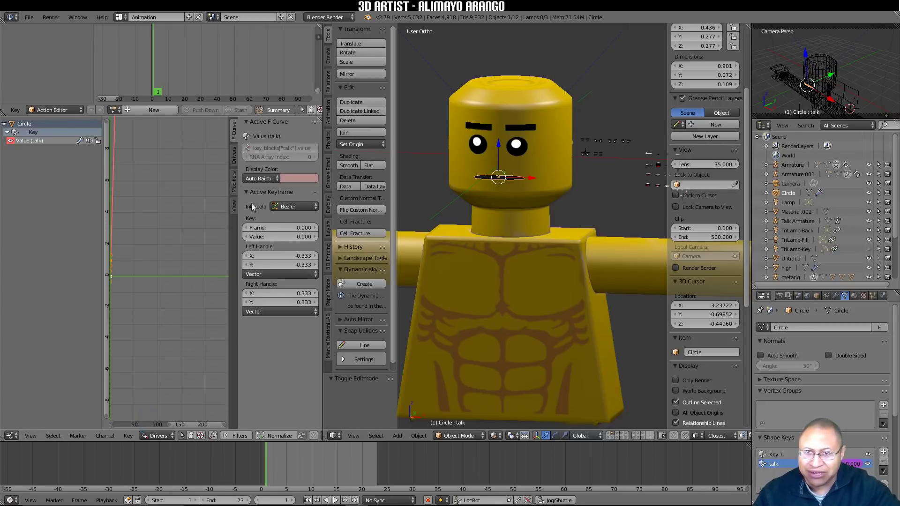
{"action": "left_click", "coordinate": [234, 154]}
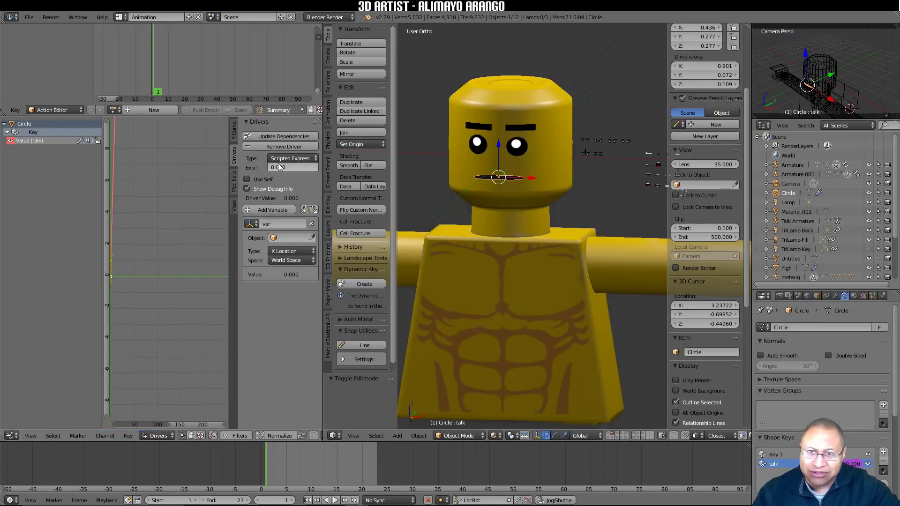
{"action": "left_click", "coordinate": [316, 159]}
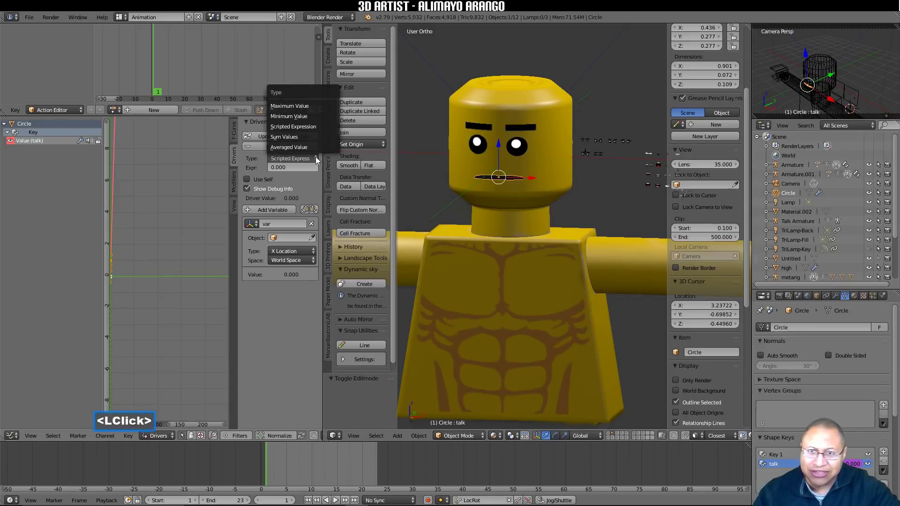
{"action": "left_click", "coordinate": [317, 147]}
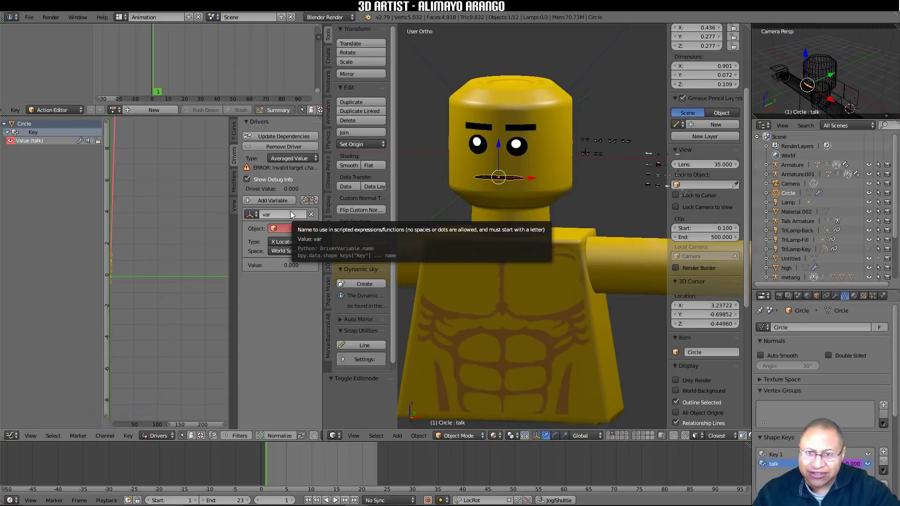
Step: Set the driver variable's target object to Talk Armature and its bone to Talk
{"action": "left_click", "coordinate": [274, 229]}
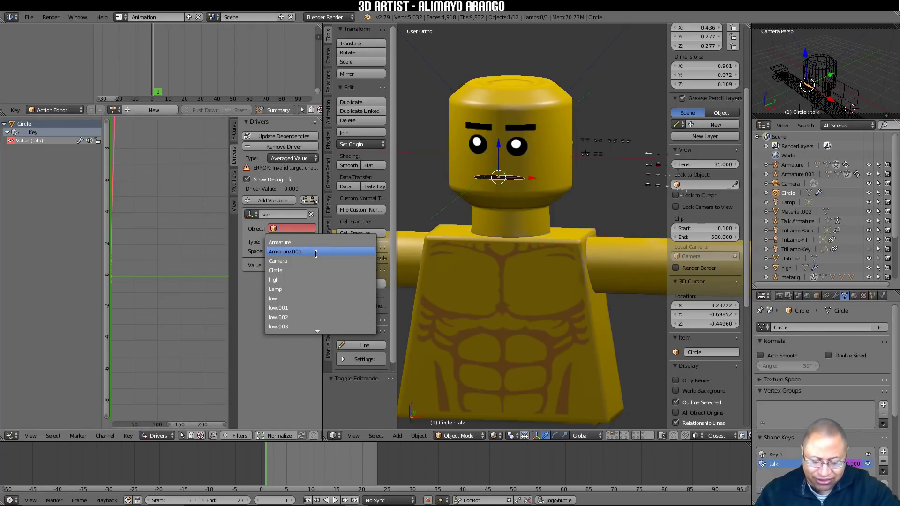
{"action": "type", "text": "t"}
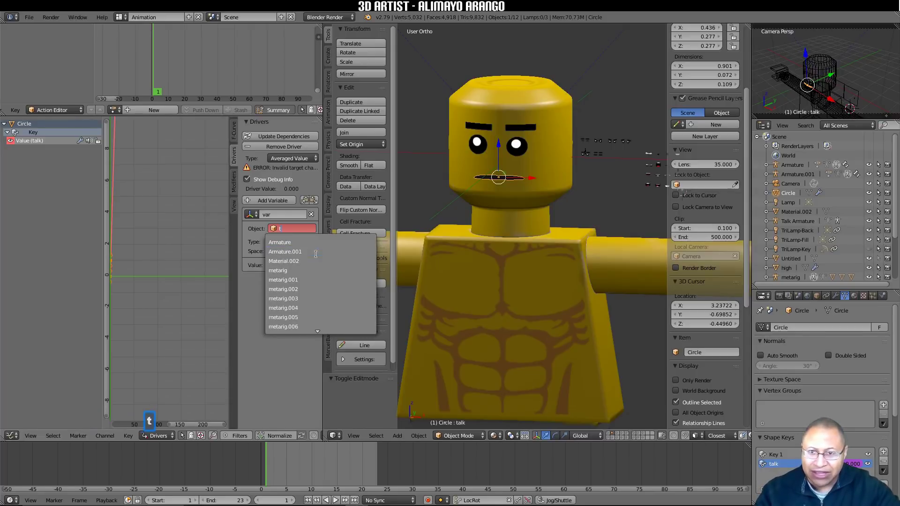
{"action": "type", "text": "a"}
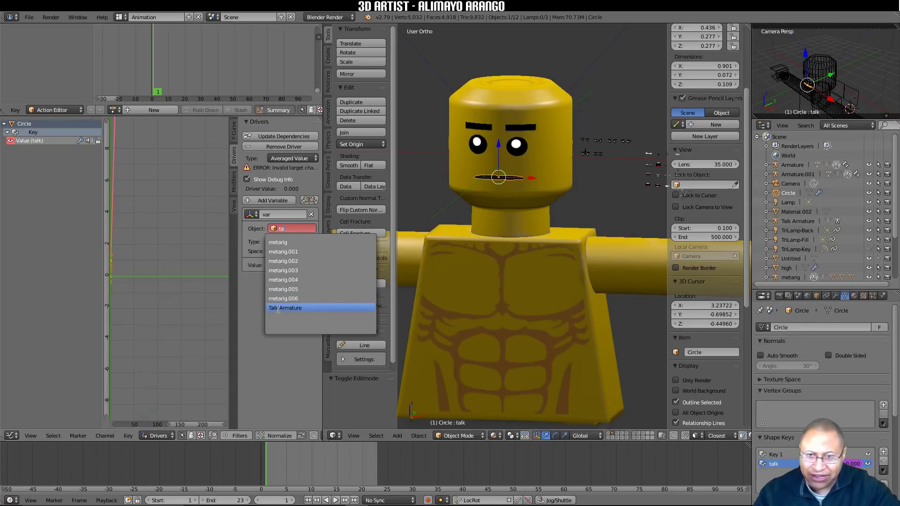
{"action": "left_click", "coordinate": [318, 308]}
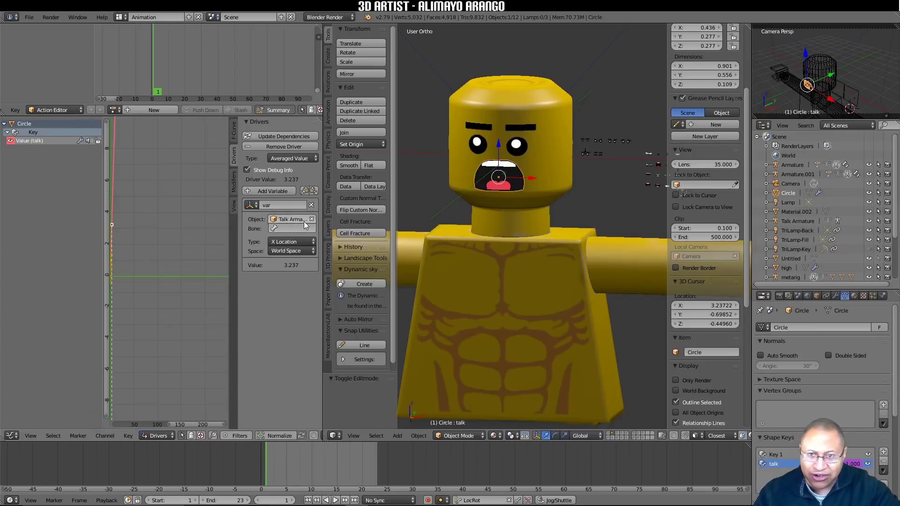
{"action": "left_click", "coordinate": [275, 230]}
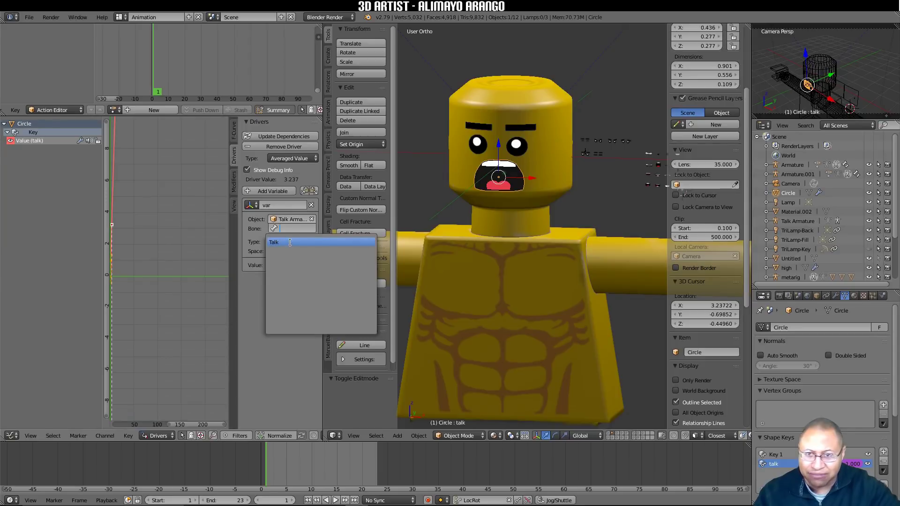
{"action": "left_click", "coordinate": [289, 242]}
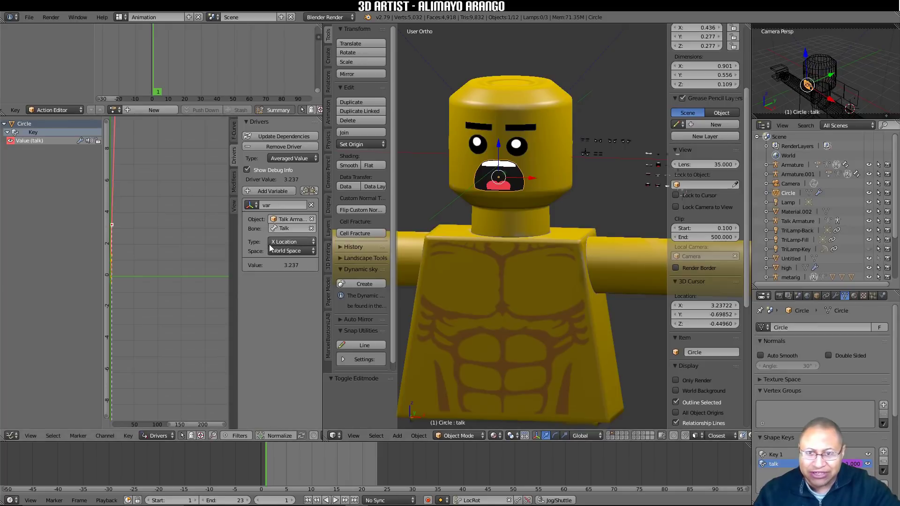
Step: Set the driver variable's transform type to Y Location and its space to Local Space
{"action": "left_click", "coordinate": [313, 241]}
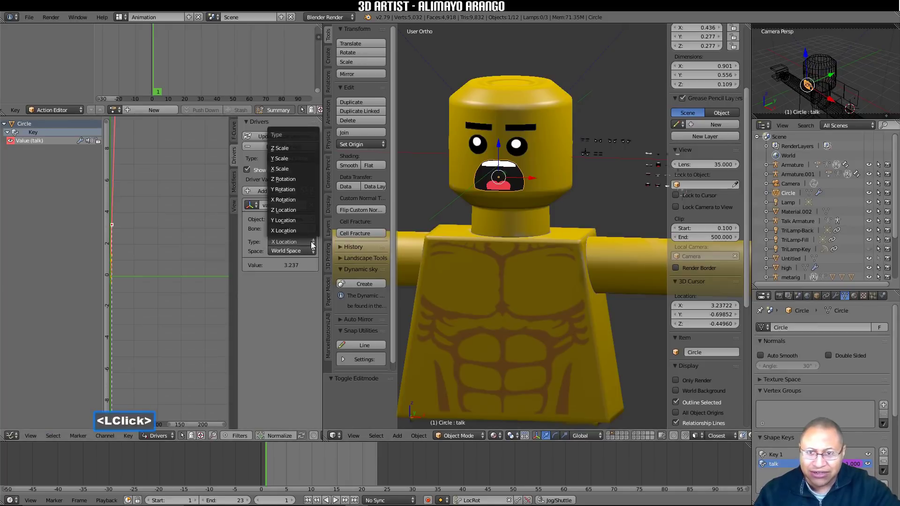
{"action": "left_click", "coordinate": [309, 219]}
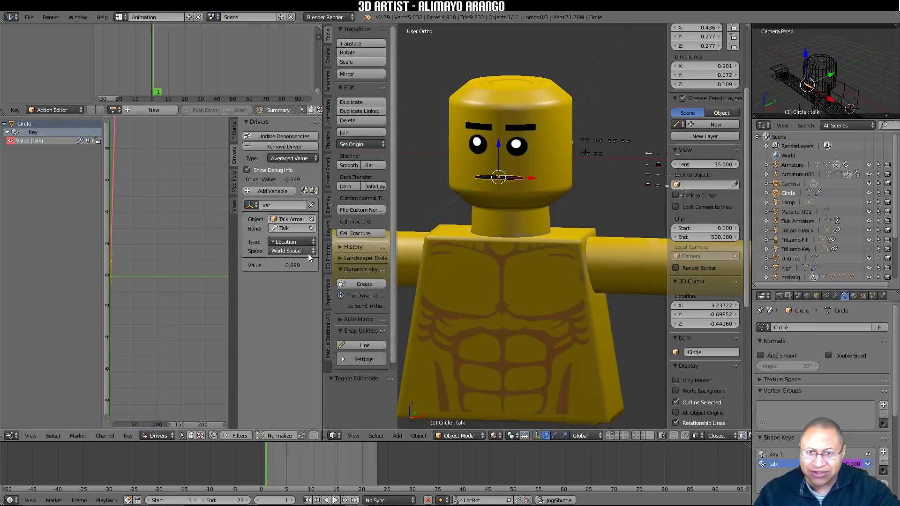
{"action": "left_click", "coordinate": [312, 252]}
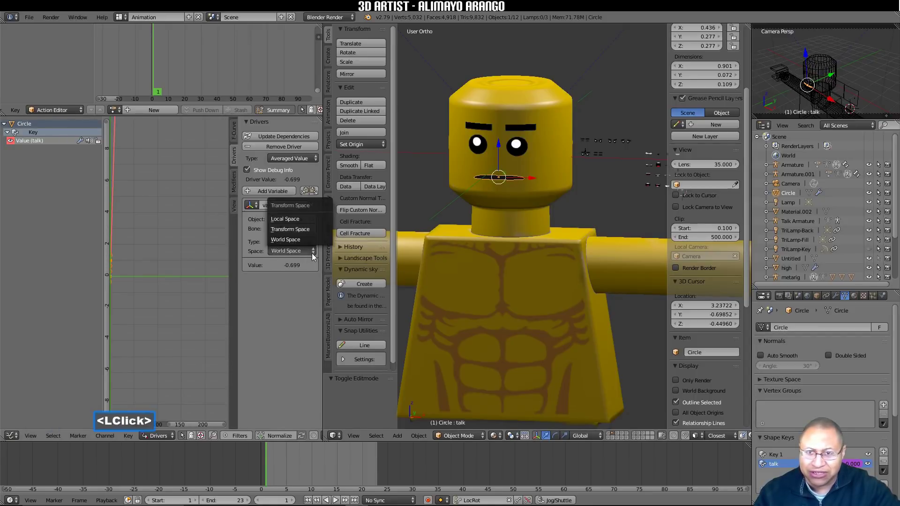
{"action": "left_click", "coordinate": [318, 217]}
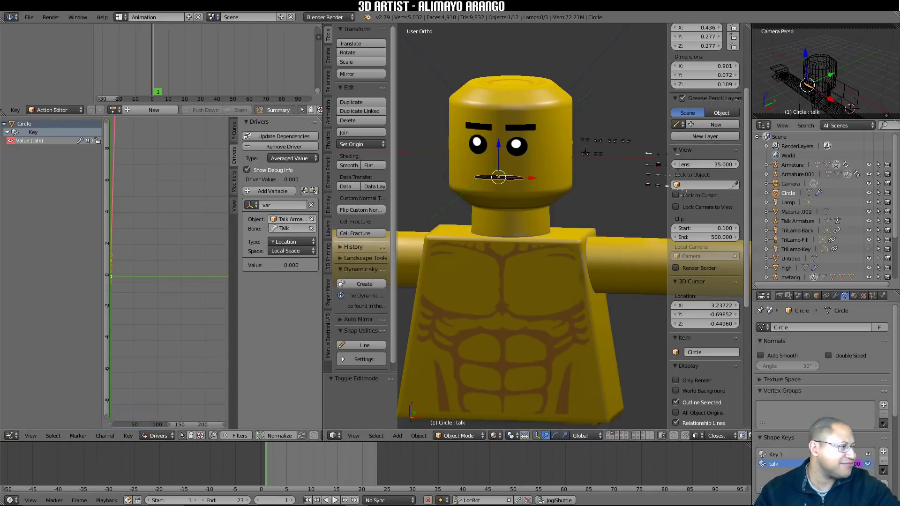
{"action": "left_click", "coordinate": [830, 464]}
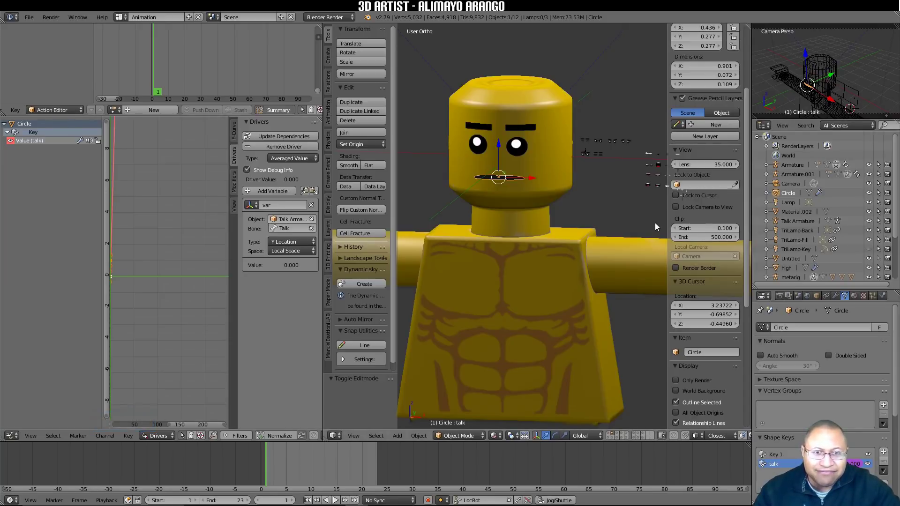
Step: Put Talk Armature into Pose Mode, select its Talk bone and try moving it
{"action": "key", "text": "n"}
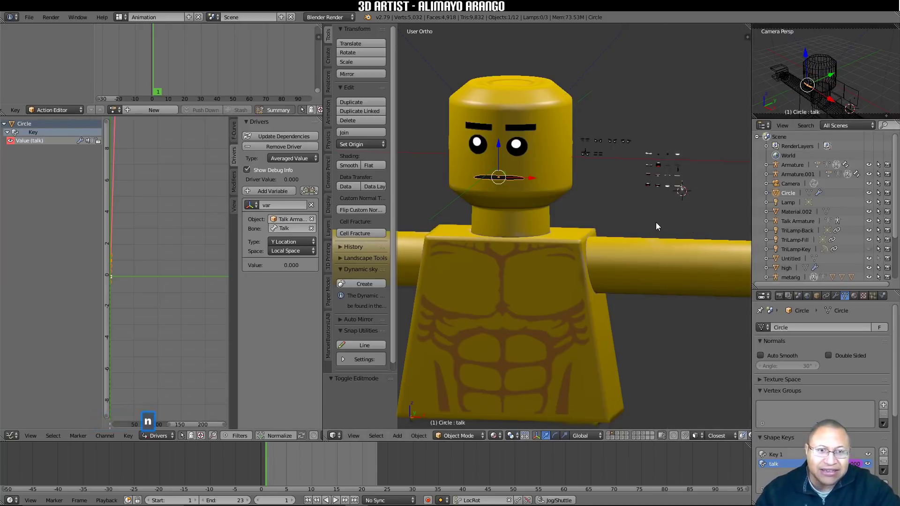
{"action": "left_click", "coordinate": [682, 194]}
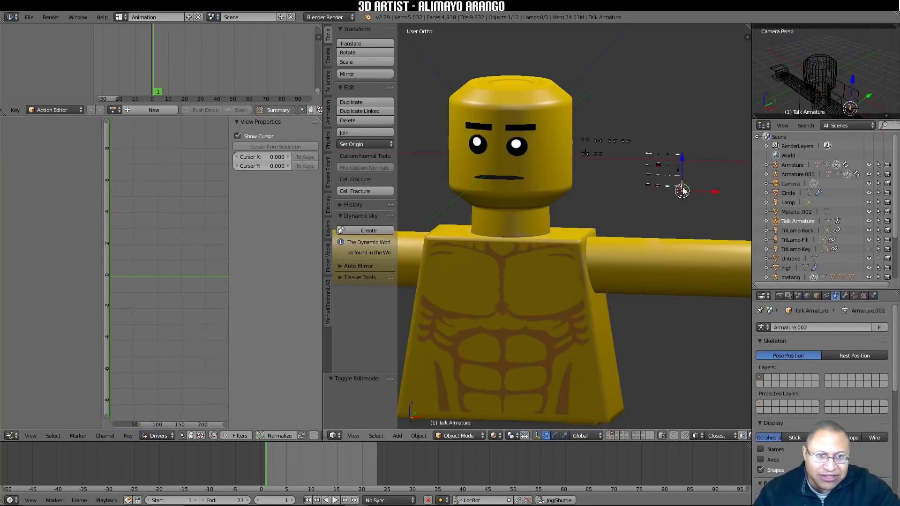
{"action": "left_click", "coordinate": [482, 435]}
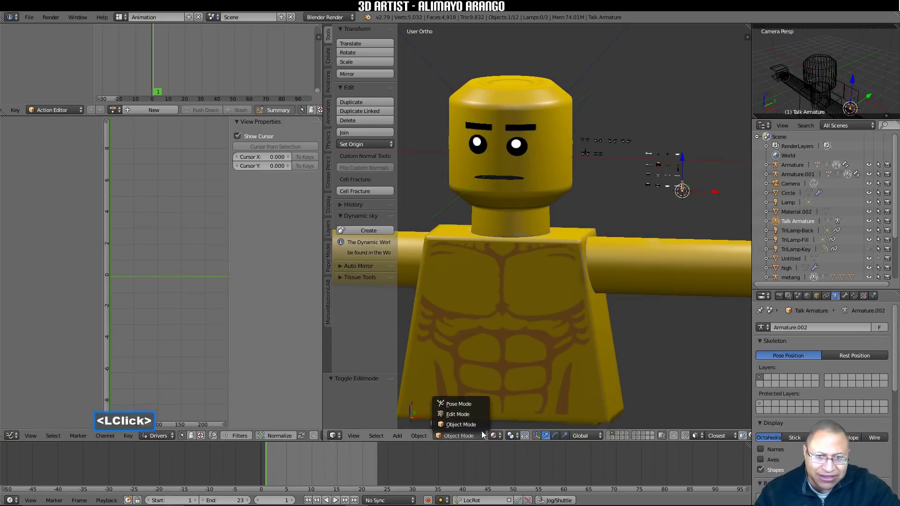
{"action": "left_click", "coordinate": [480, 407]}
{"action": "left_click", "coordinate": [682, 189]}
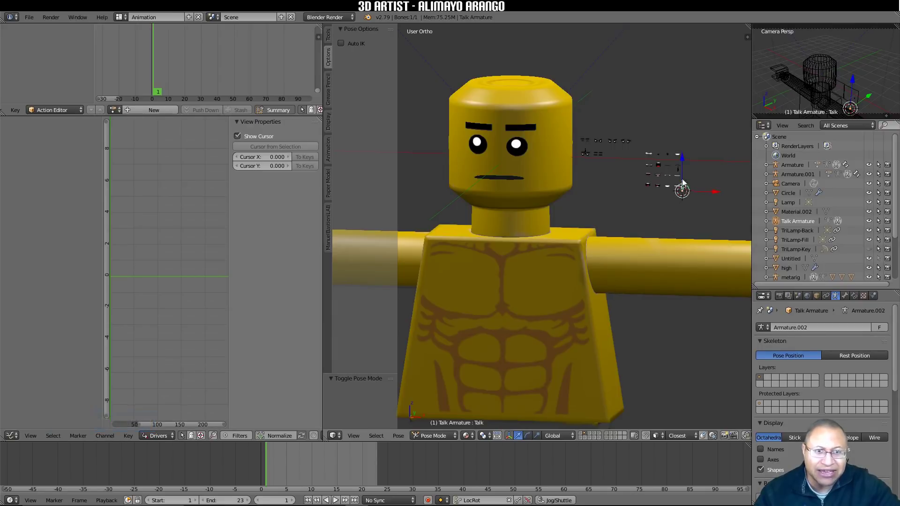
{"action": "mouse_move", "coordinate": [682, 162]}
{"action": "left_mouse_down"}
{"action": "mouse_move", "coordinate": [686, 103]}
{"action": "mouse_move", "coordinate": [682, 159]}
{"action": "mouse_move", "coordinate": [682, 139]}
{"action": "mouse_move", "coordinate": [690, 173]}
{"action": "left_mouse_up"}
{"action": "right_click", "coordinate": [682, 139]}
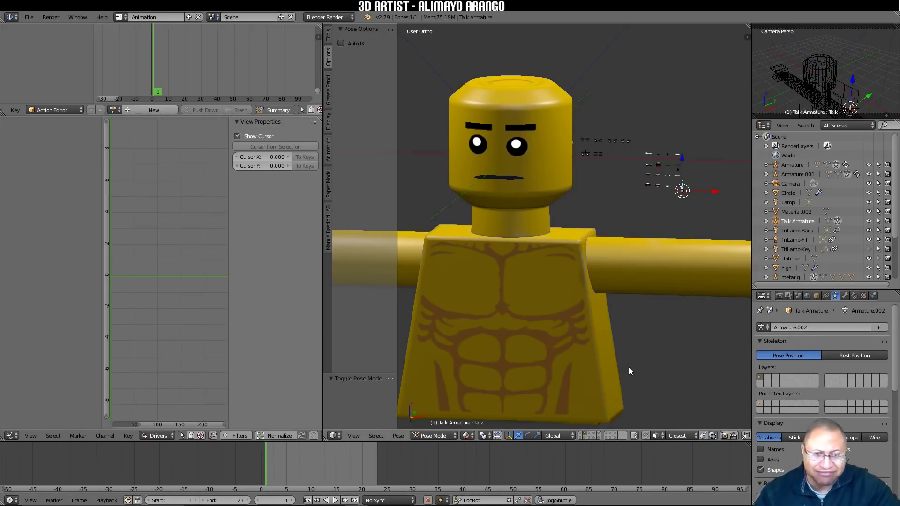
Step: Change the timeline's active keying set to Location
{"action": "left_click", "coordinate": [508, 500]}
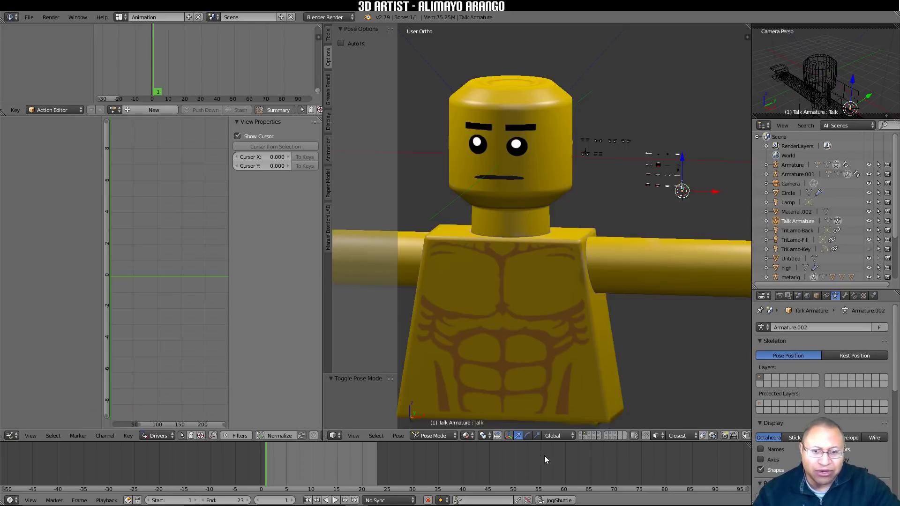
{"action": "left_click", "coordinate": [458, 501]}
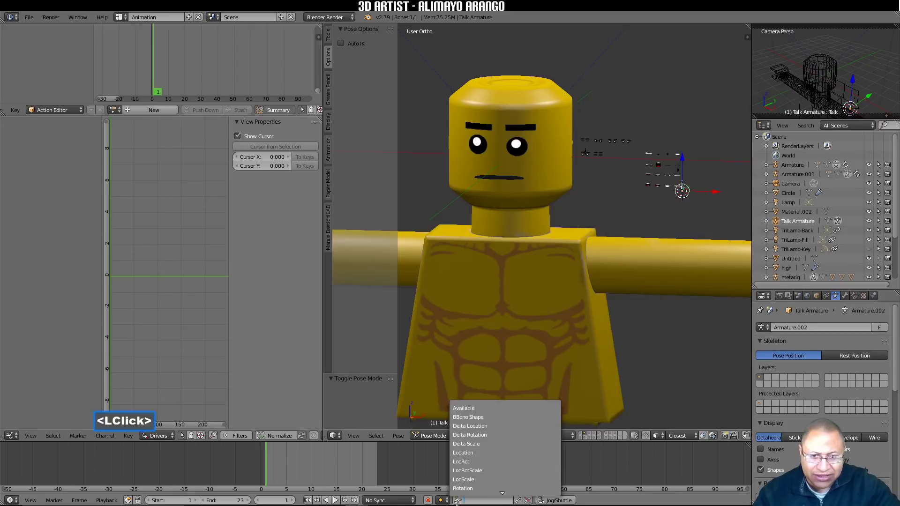
{"action": "left_click", "coordinate": [489, 453]}
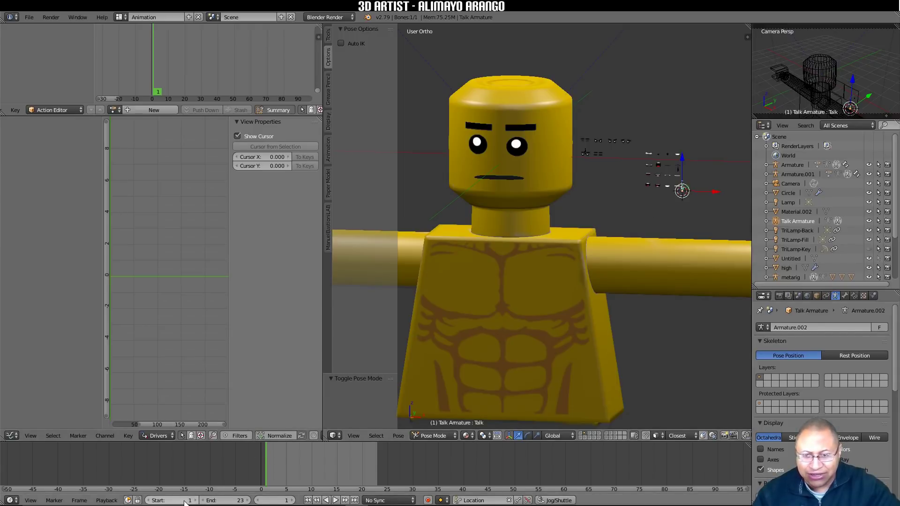
Step: Set the timeline's frame range to 0–250 and insert a location keyframe for the Talk bone at frame 0
{"action": "left_click", "coordinate": [225, 500]}
{"action": "type", "text": "250"}
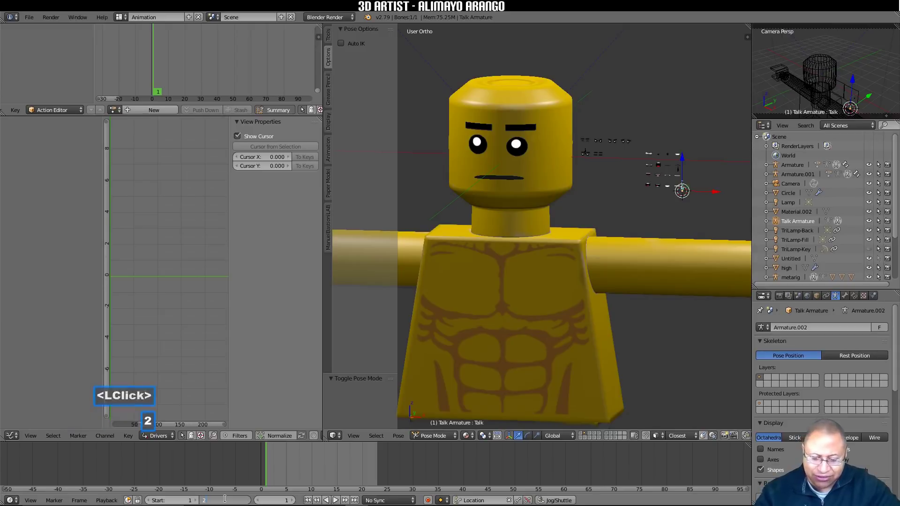
{"action": "key", "text": "Return"}
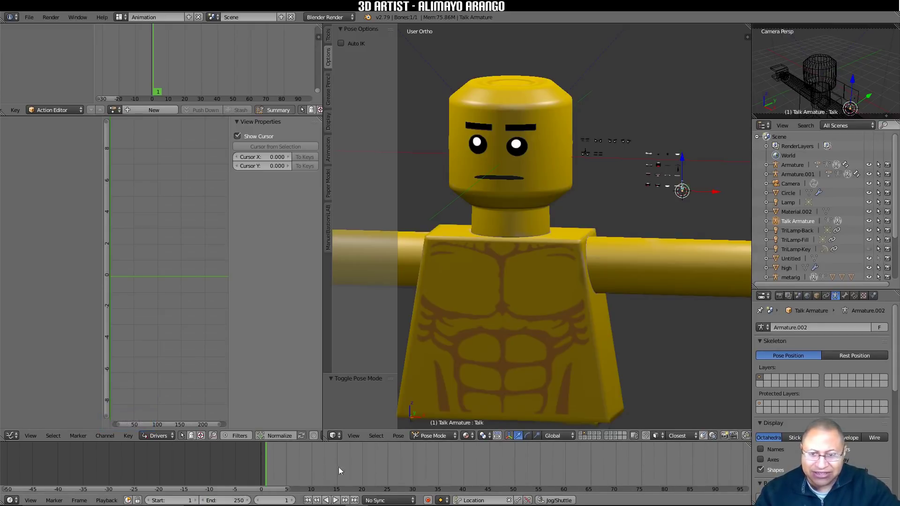
{"action": "left_click", "coordinate": [149, 501]}
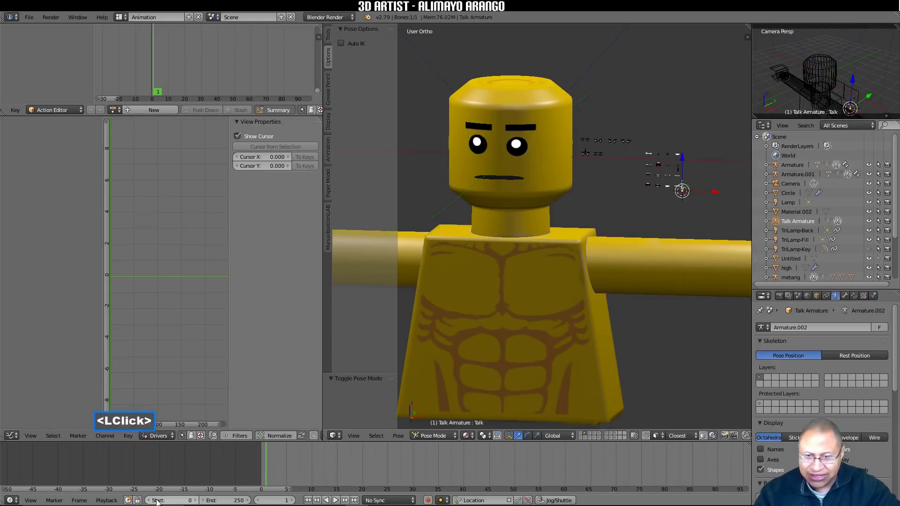
{"action": "left_click", "coordinate": [257, 501]}
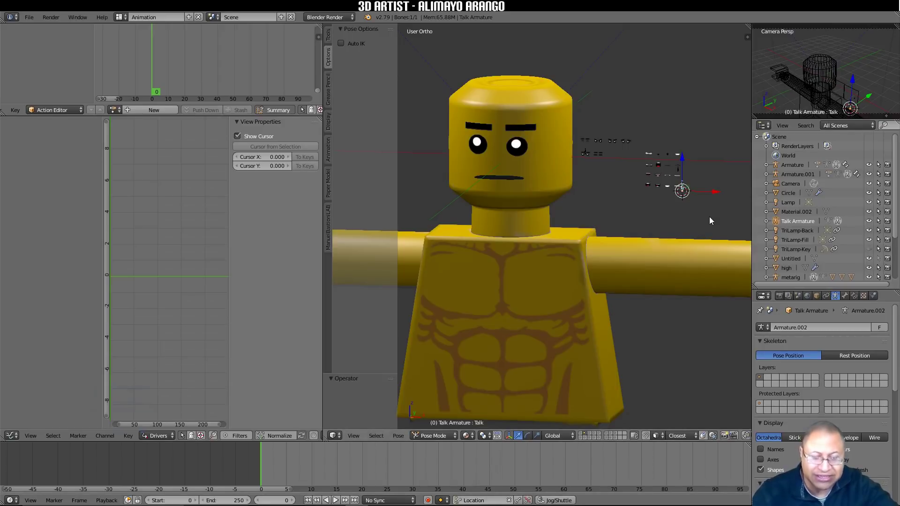
{"action": "key", "text": "i"}
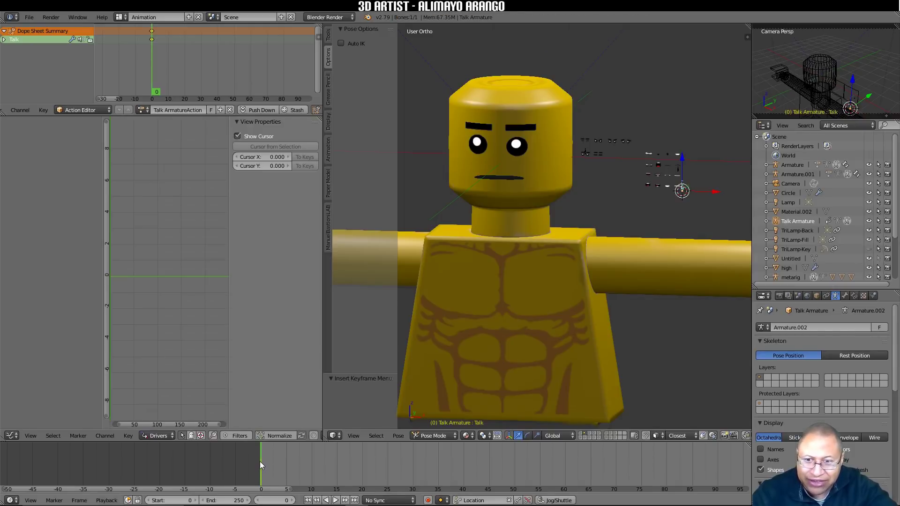
Step: Show F-curves instead of drivers in the graph editor and expand the Talk bone's channel group
{"action": "left_click", "coordinate": [172, 439]}
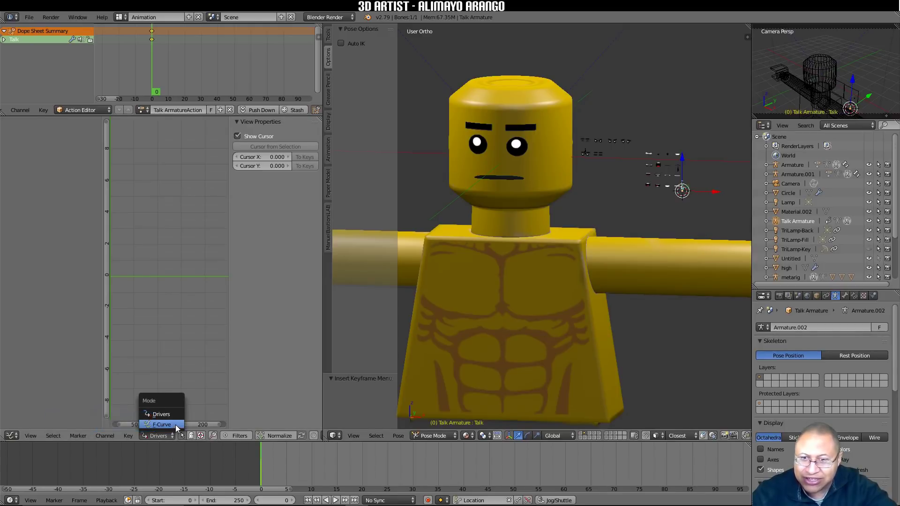
{"action": "left_click", "coordinate": [177, 428]}
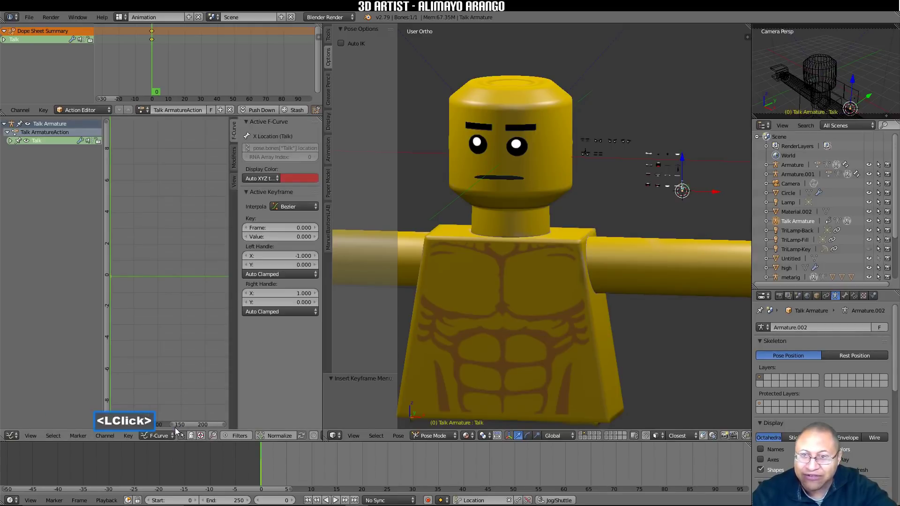
{"action": "left_click", "coordinate": [43, 142]}
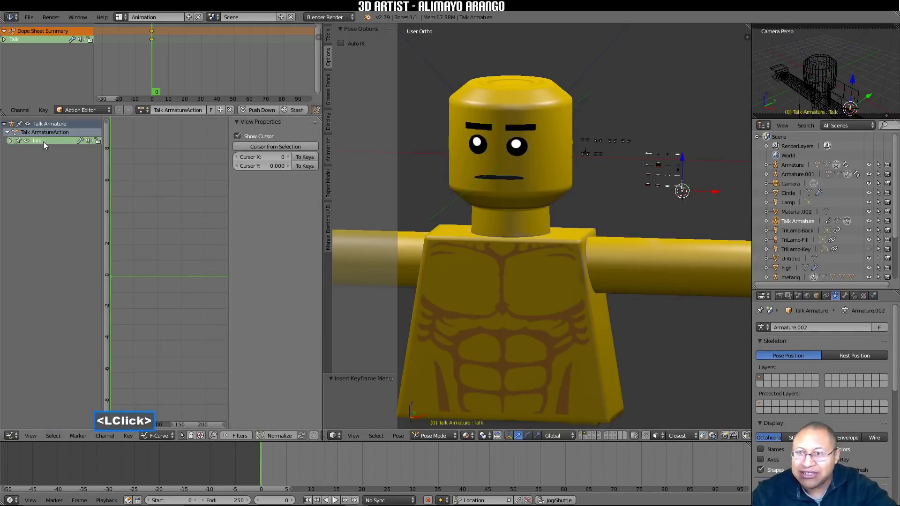
{"action": "left_click", "coordinate": [10, 141]}
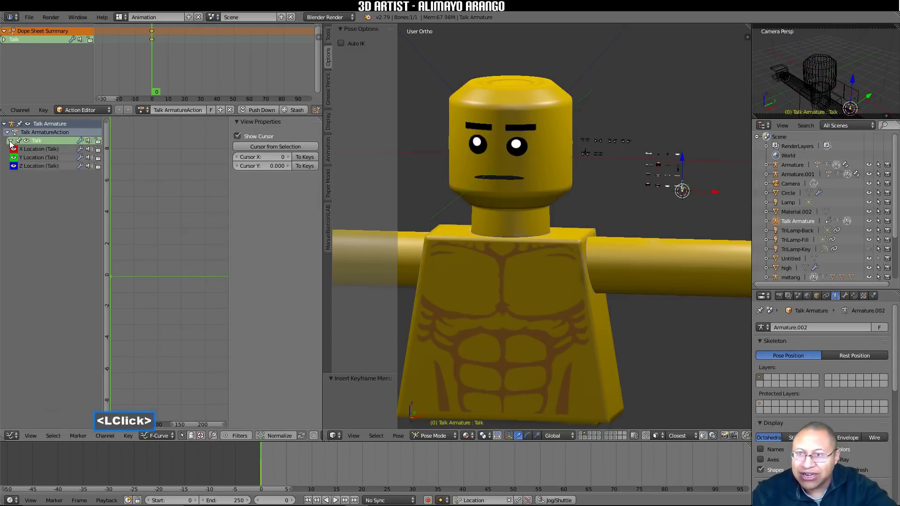
Step: Delete the Talk bone's X Location and Z Location channels
{"action": "left_click", "coordinate": [43, 149]}
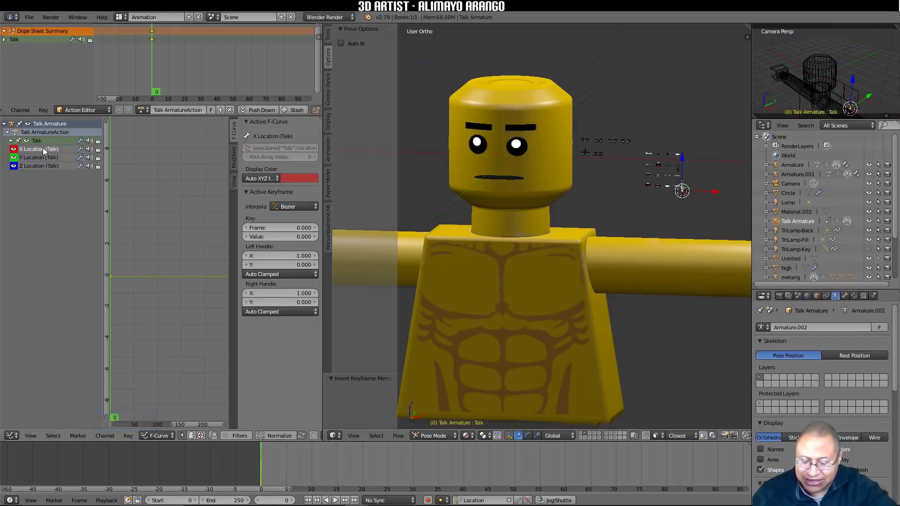
{"action": "key", "text": "x"}
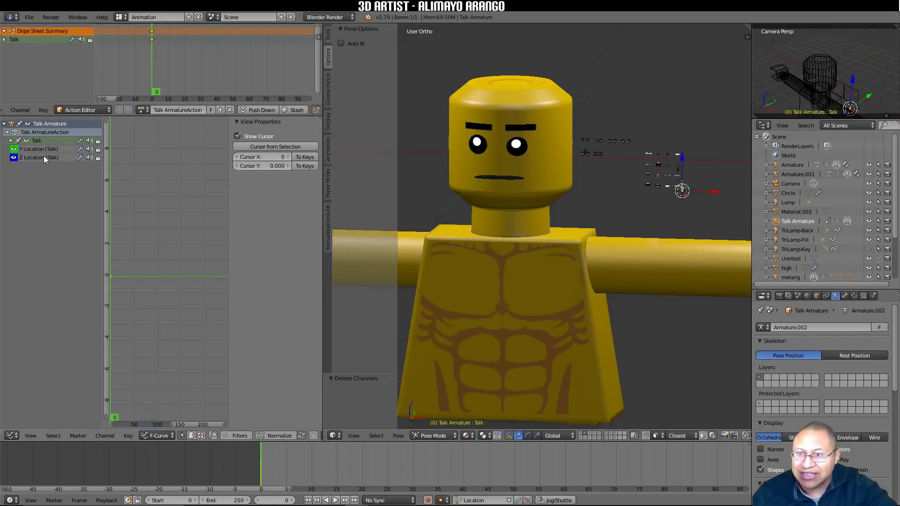
{"action": "left_click", "coordinate": [54, 159]}
{"action": "key", "text": "x"}
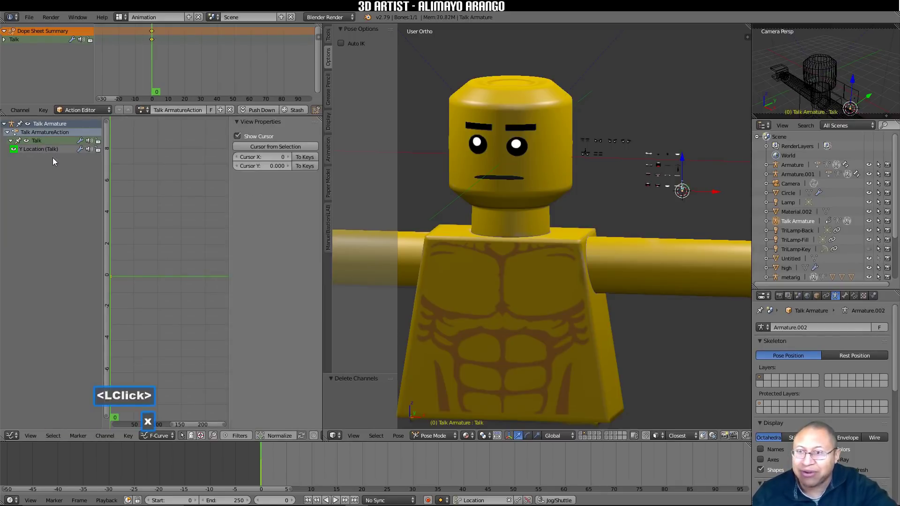
Step: Bake audacity sound file.wav from the Desktop folder to the Talk bone's Y Location F-curve with the default bake settings
{"action": "left_click", "coordinate": [47, 150]}
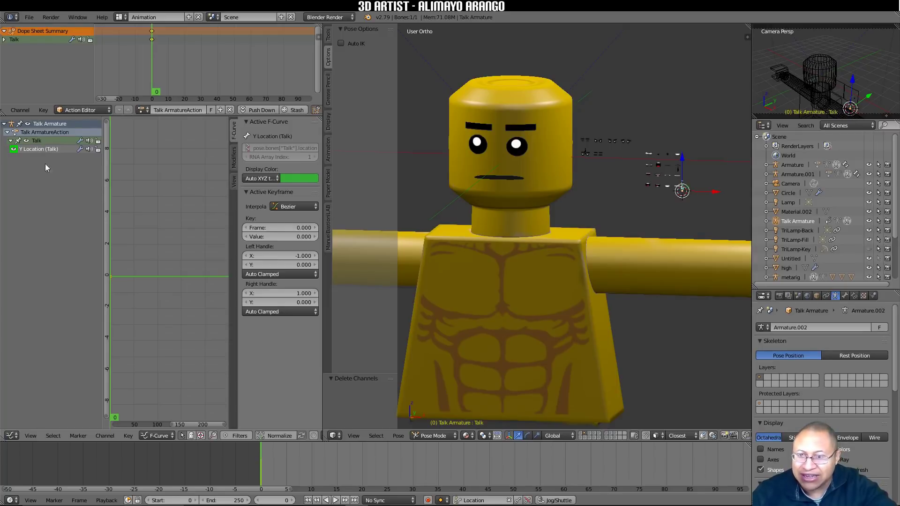
{"action": "left_click", "coordinate": [129, 435]}
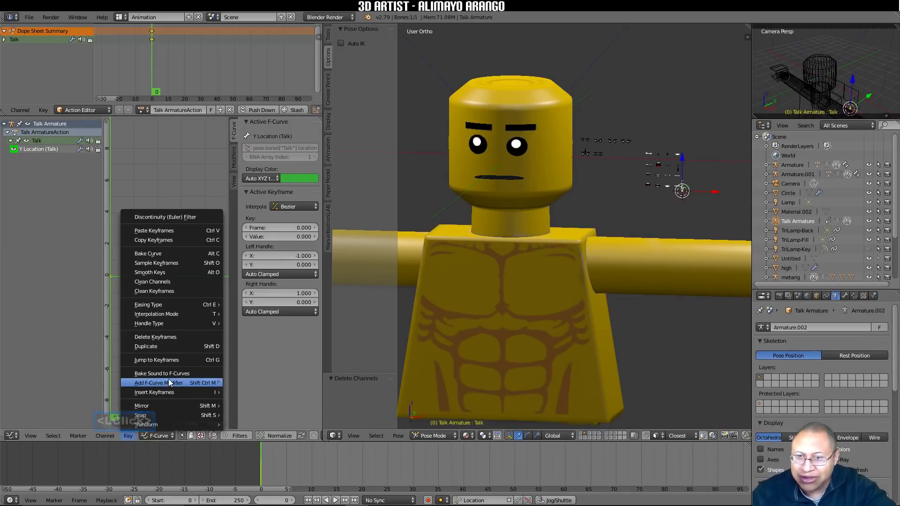
{"action": "mouse_move", "coordinate": [200, 380]}
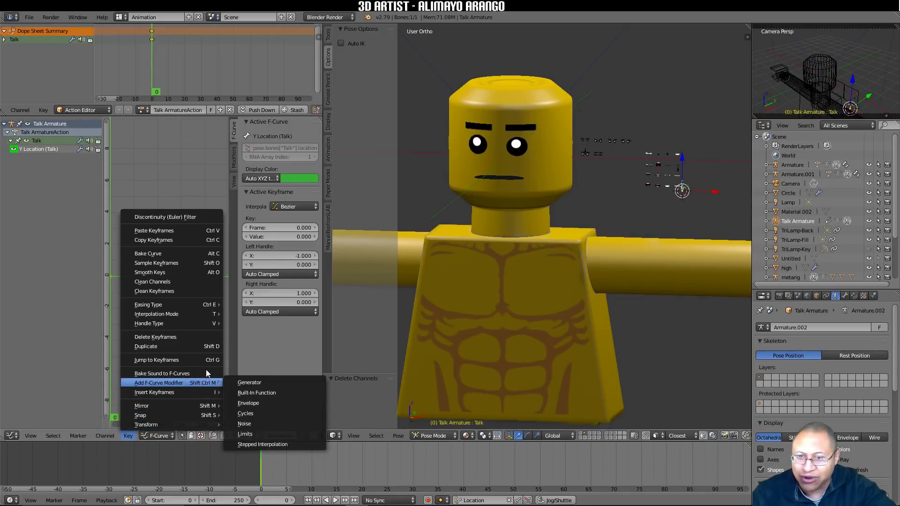
{"action": "left_click", "coordinate": [206, 373]}
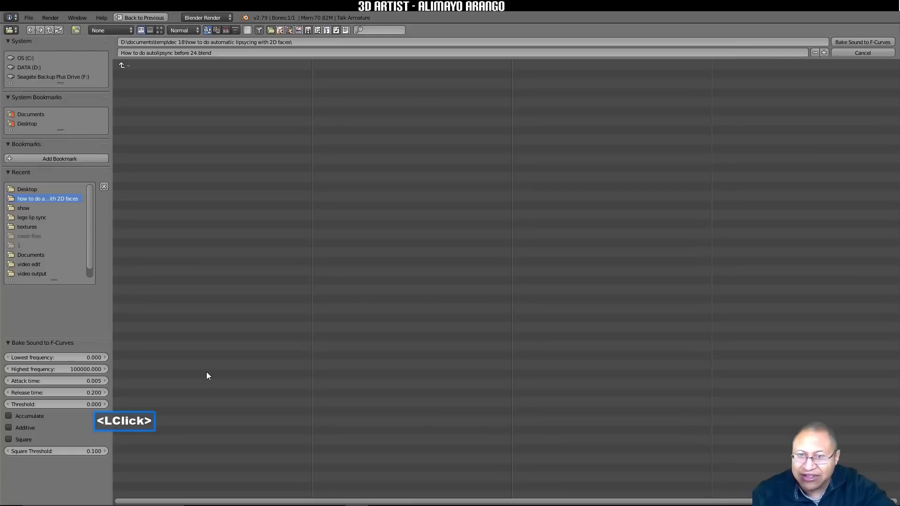
{"action": "left_click", "coordinate": [32, 125]}
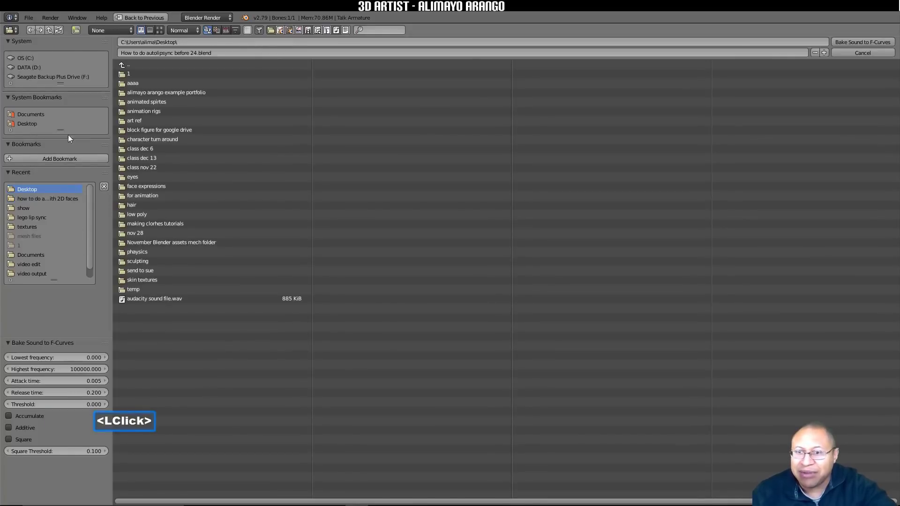
{"action": "left_click", "coordinate": [204, 300]}
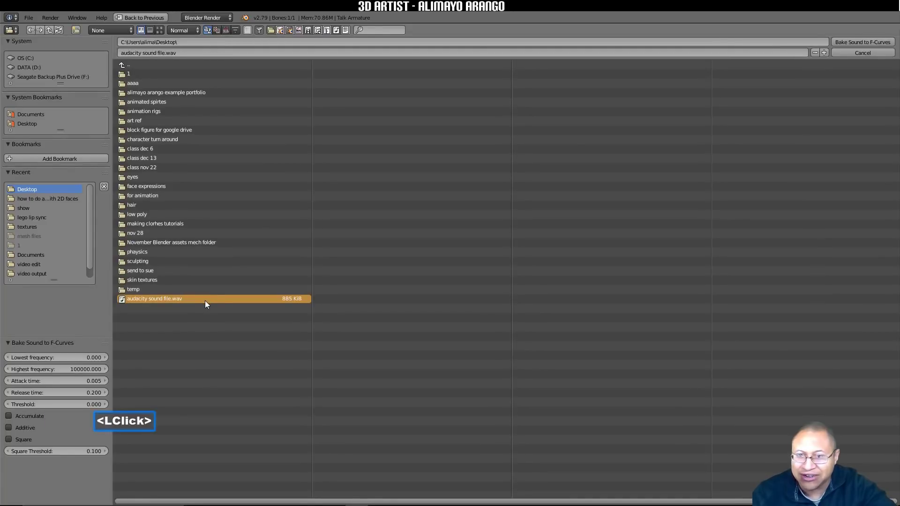
{"action": "left_click", "coordinate": [844, 41]}
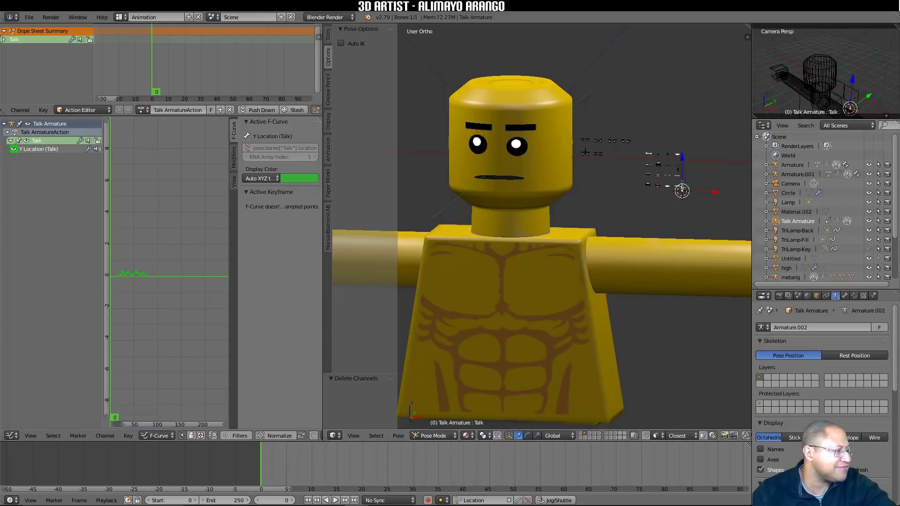
Step: Split the graph editor horizontally to create a second, shorter editor area beneath it
{"action": "left_click", "coordinate": [685, 278]}
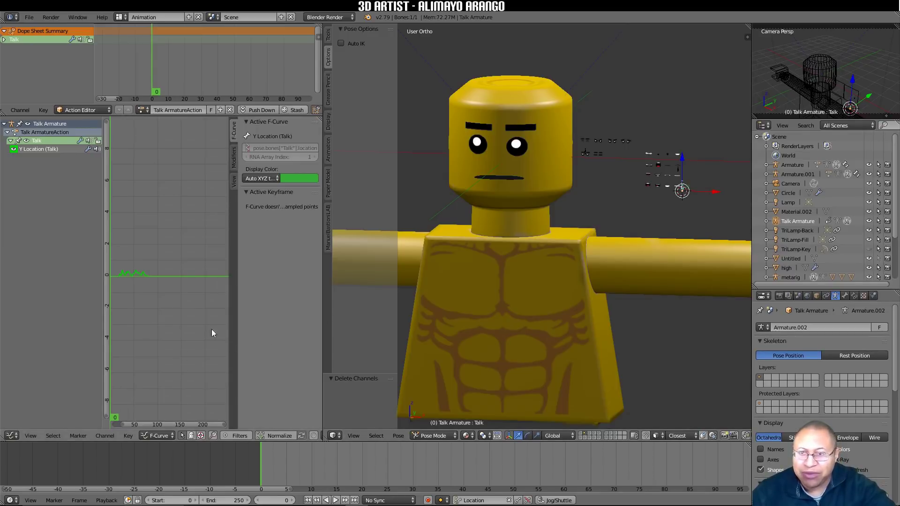
{"action": "right_click_drag", "start_coordinate": [262, 463], "coordinate": [255, 479]}
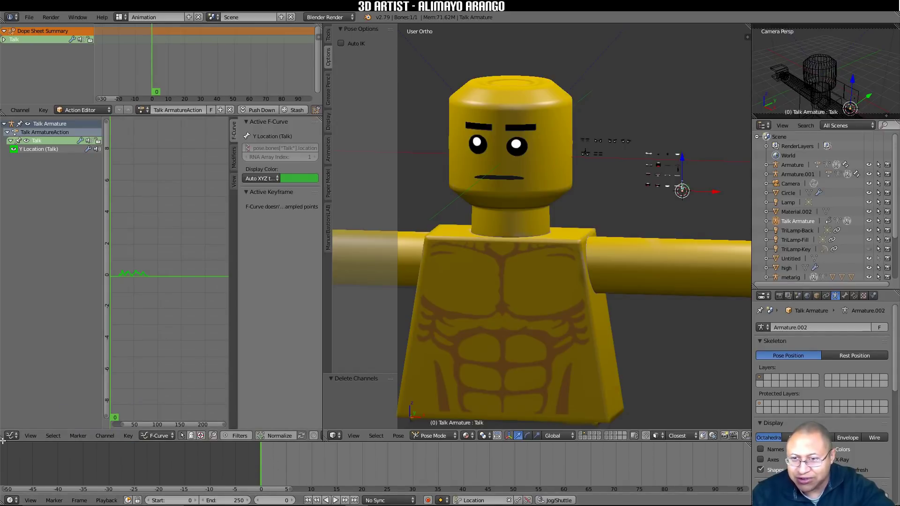
{"action": "left_click_drag", "start_coordinate": [2, 439], "coordinate": [5, 370]}
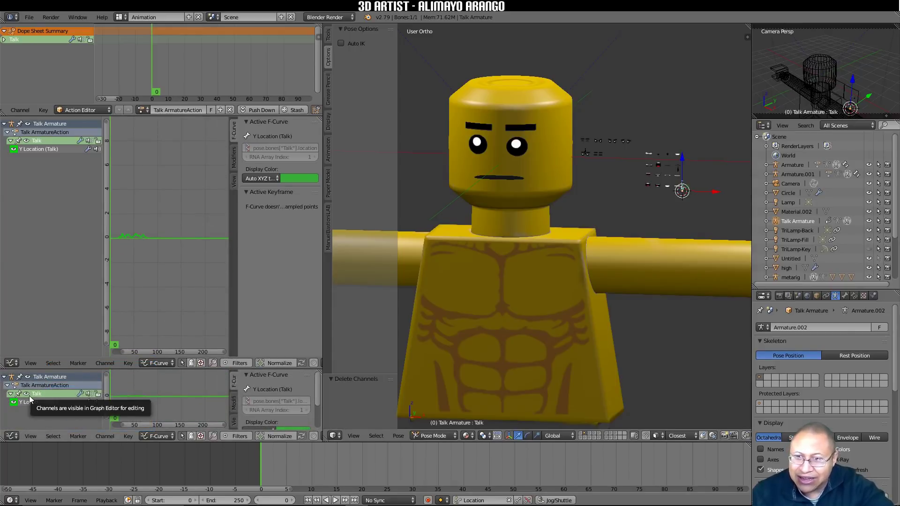
Step: Change the new lower editor to a Video Sequence Editor and add audacity sound file.wav from the Desktop as a sound strip at frame 0
{"action": "left_click", "coordinate": [14, 435]}
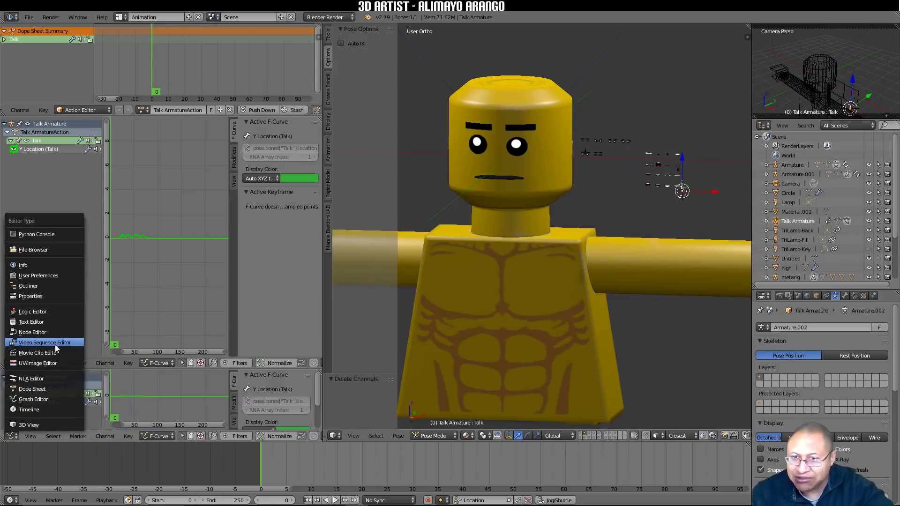
{"action": "left_click", "coordinate": [74, 341]}
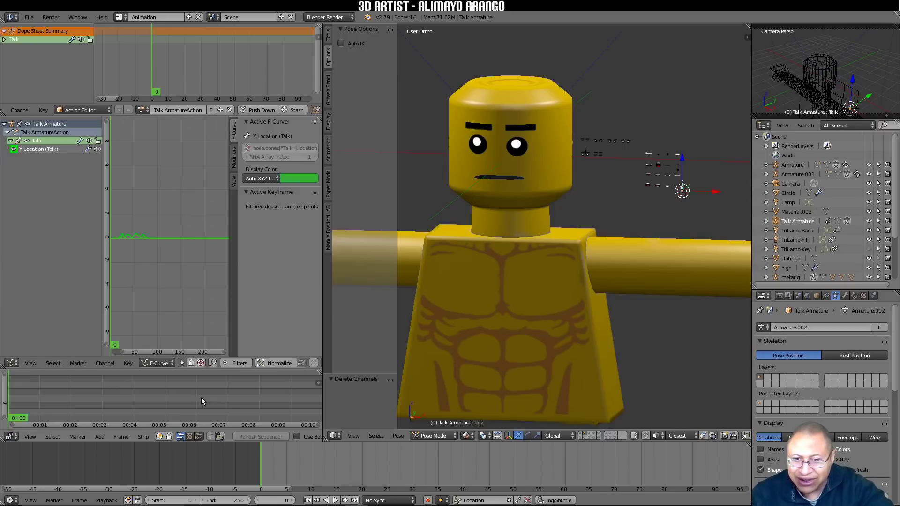
{"action": "left_click", "coordinate": [99, 437]}
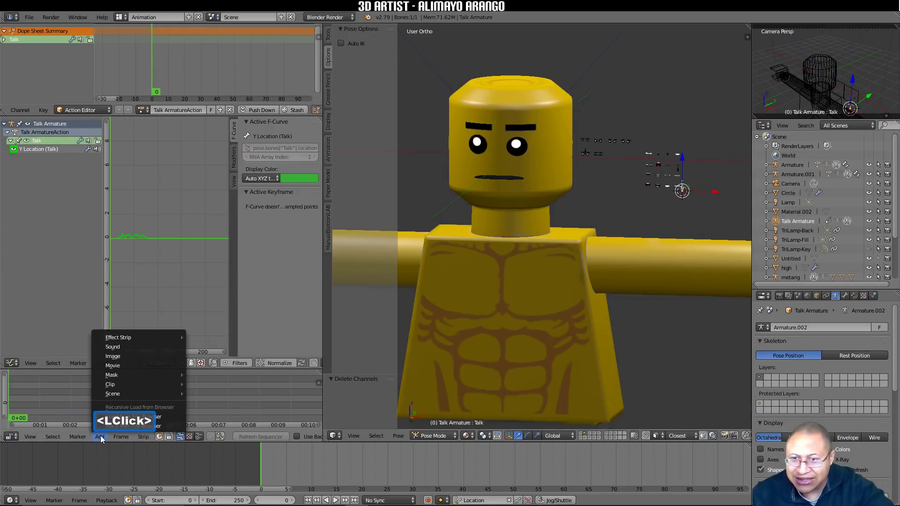
{"action": "left_click", "coordinate": [139, 346]}
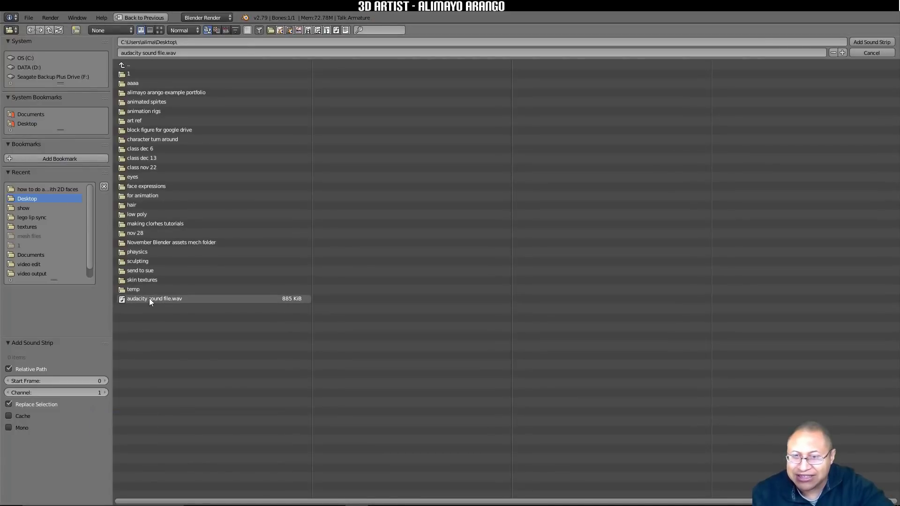
{"action": "left_click", "coordinate": [193, 297]}
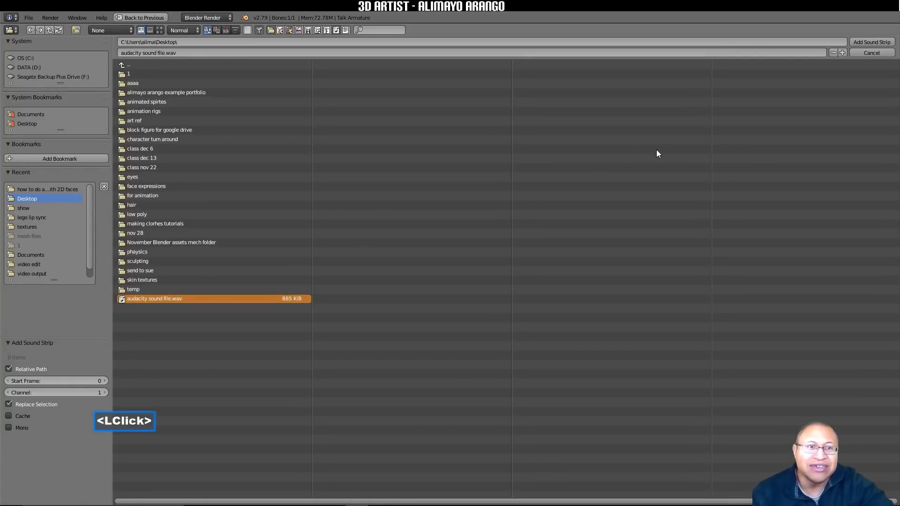
{"action": "left_click", "coordinate": [856, 41]}
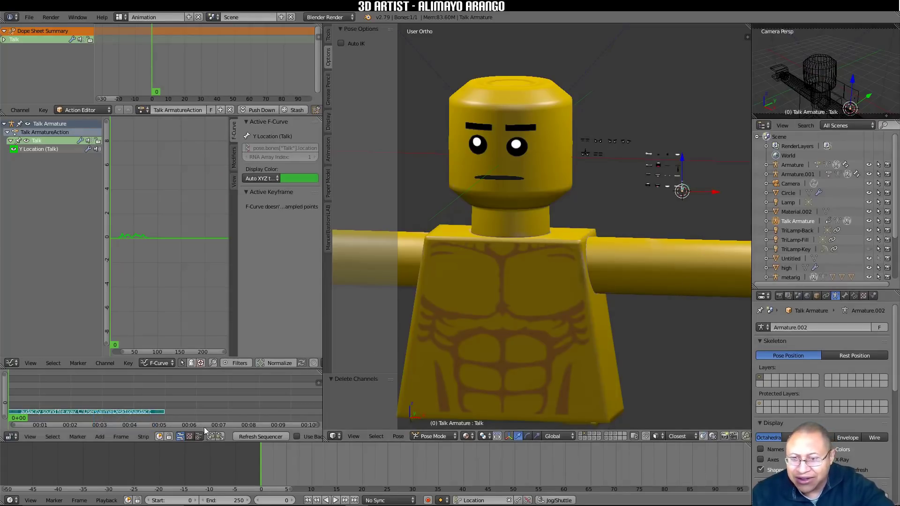
Step: Enable Audio Scrubbing and AV-sync in the timeline's playback options
{"action": "left_click", "coordinate": [107, 501]}
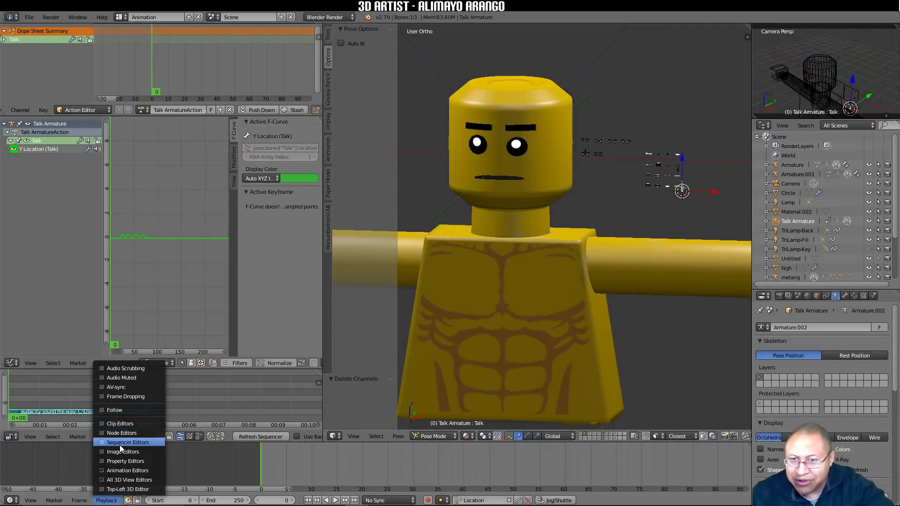
{"action": "left_click", "coordinate": [102, 369]}
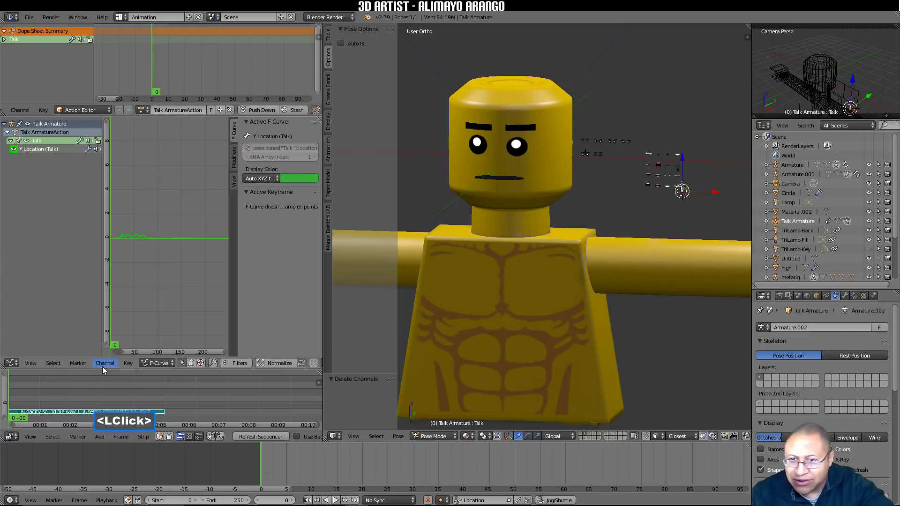
{"action": "left_click", "coordinate": [112, 500]}
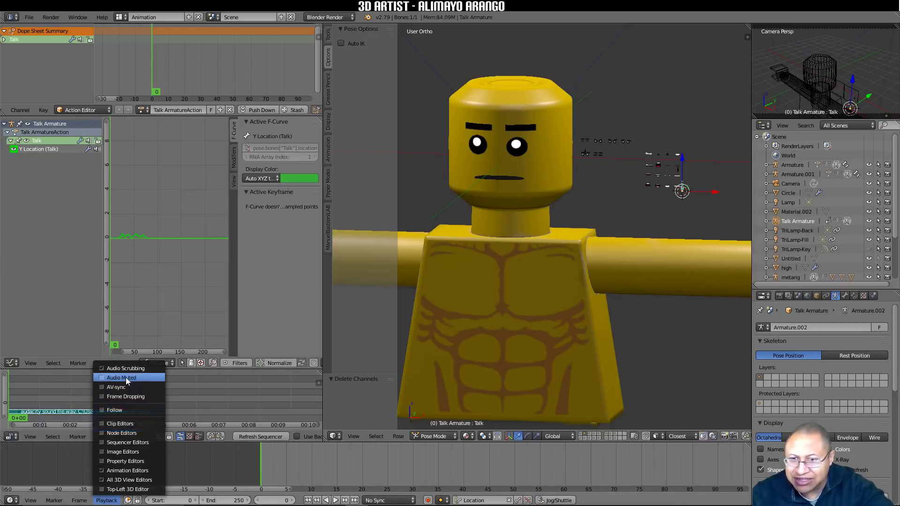
{"action": "left_click", "coordinate": [100, 386]}
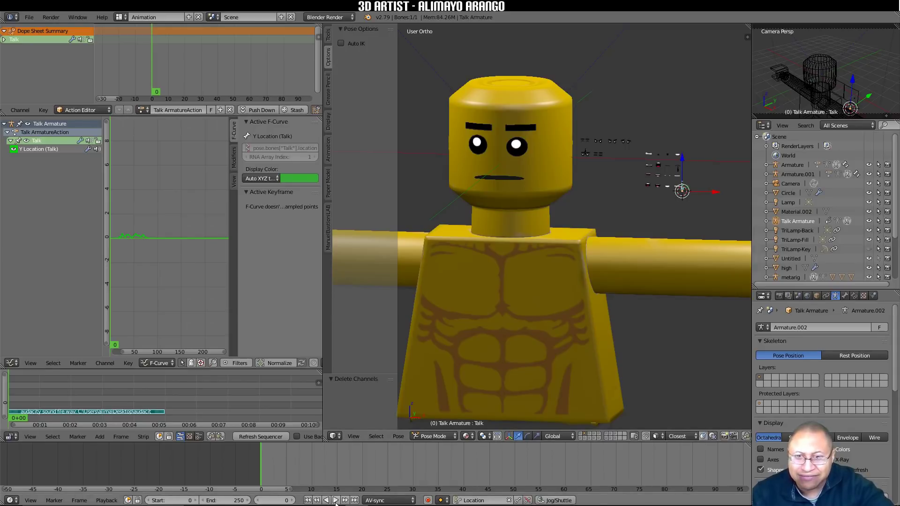
Step: Play the animation with sound, stop it, and scrub the timeline to frame 82 to check the mouth against the audio
{"action": "left_click", "coordinate": [335, 501]}
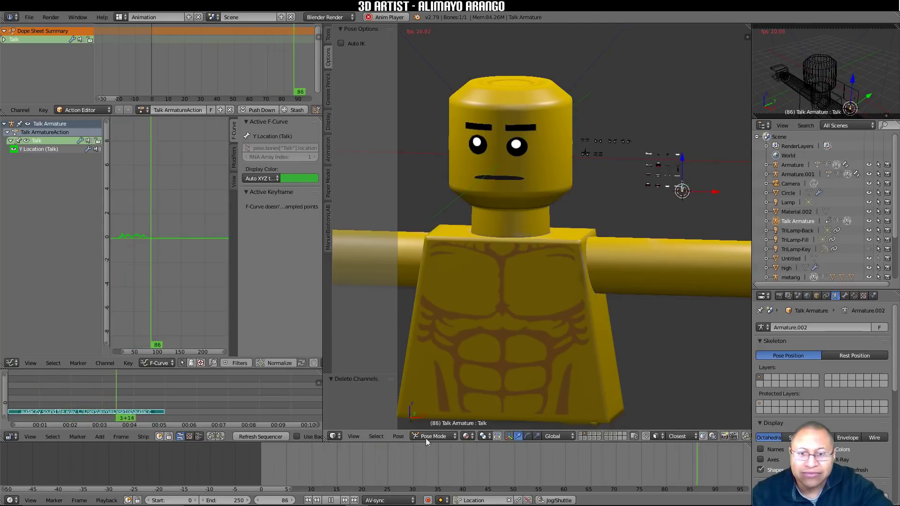
{"action": "left_click", "coordinate": [331, 501]}
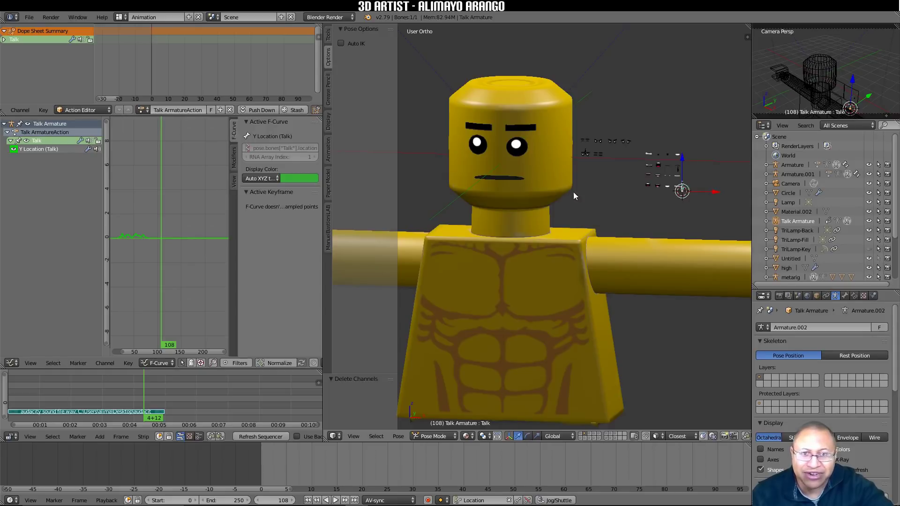
{"action": "right_click", "coordinate": [291, 464]}
{"action": "right_click_drag", "start_coordinate": [286, 465], "coordinate": [679, 445]}
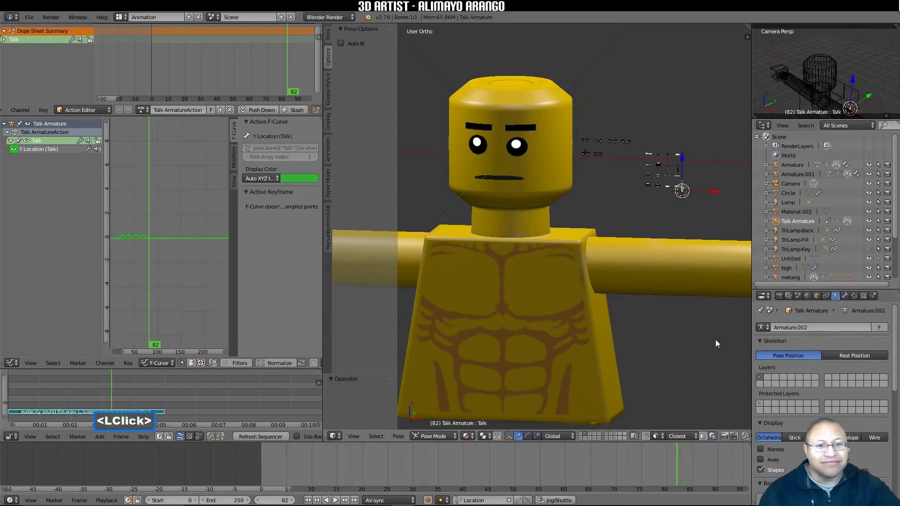
{"action": "left_click", "coordinate": [708, 347]}
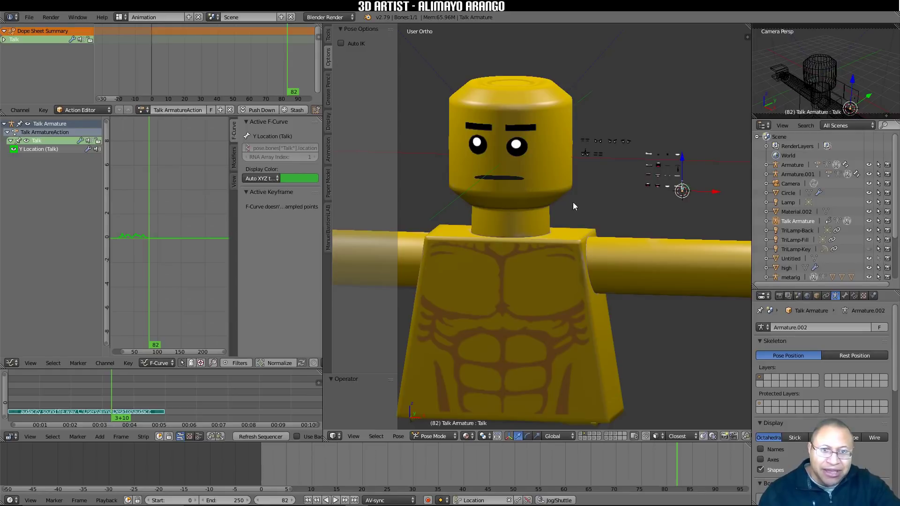
Step: Add a new shape key to the Circle mouth mesh and enter Edit Mode with vertex selection
{"action": "left_click", "coordinate": [513, 177]}
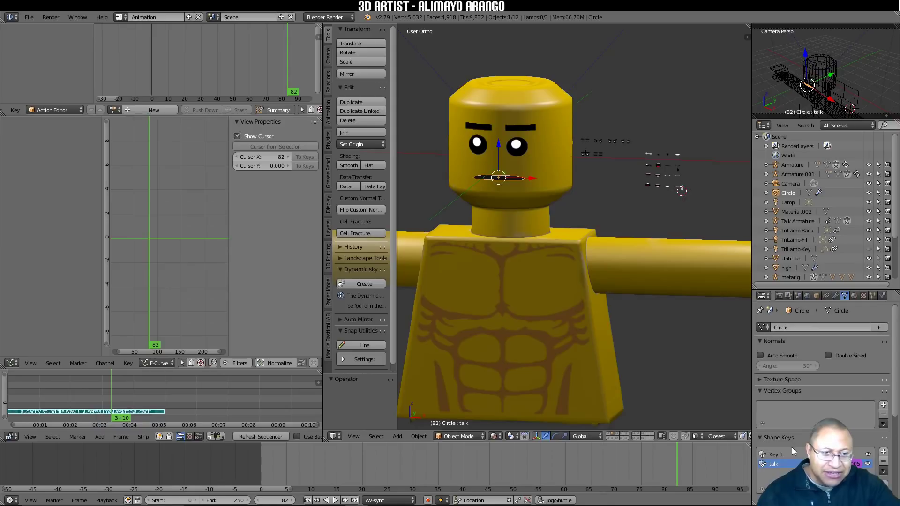
{"action": "left_click", "coordinate": [883, 451]}
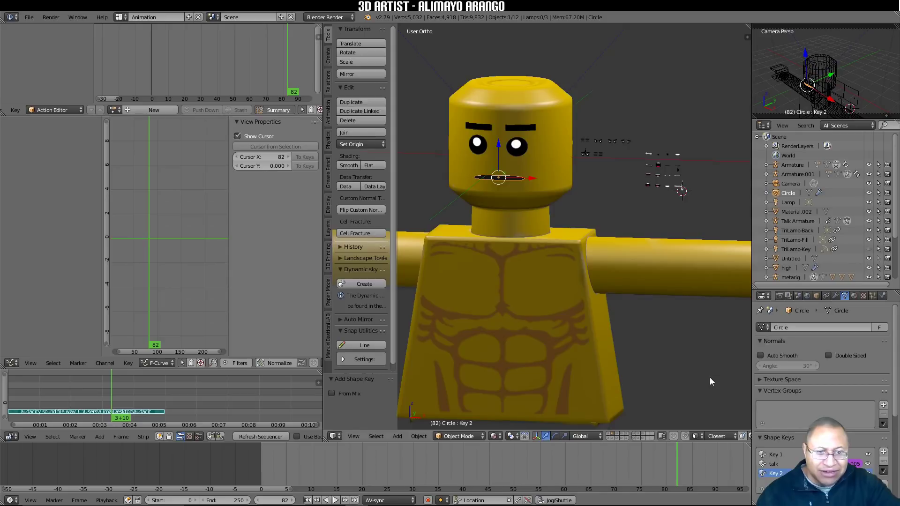
{"action": "left_click", "coordinate": [479, 436]}
{"action": "left_click", "coordinate": [478, 415]}
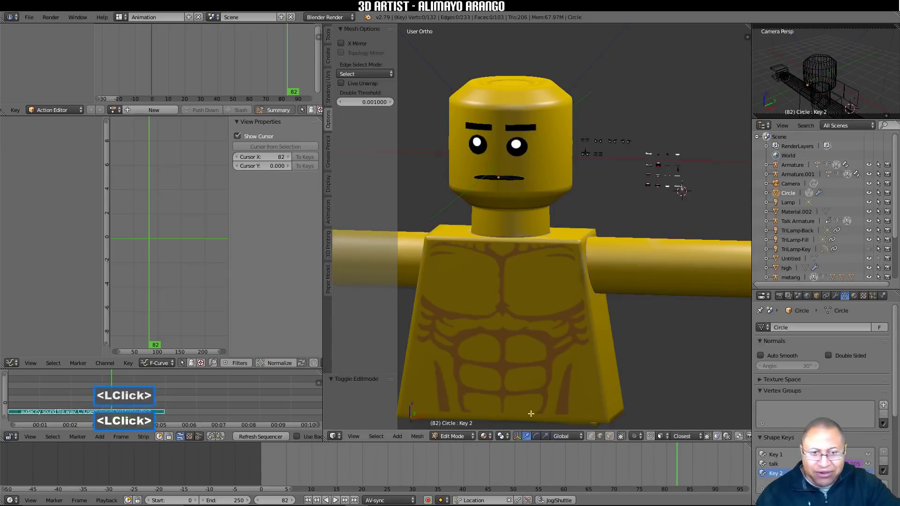
{"action": "left_click", "coordinate": [590, 436]}
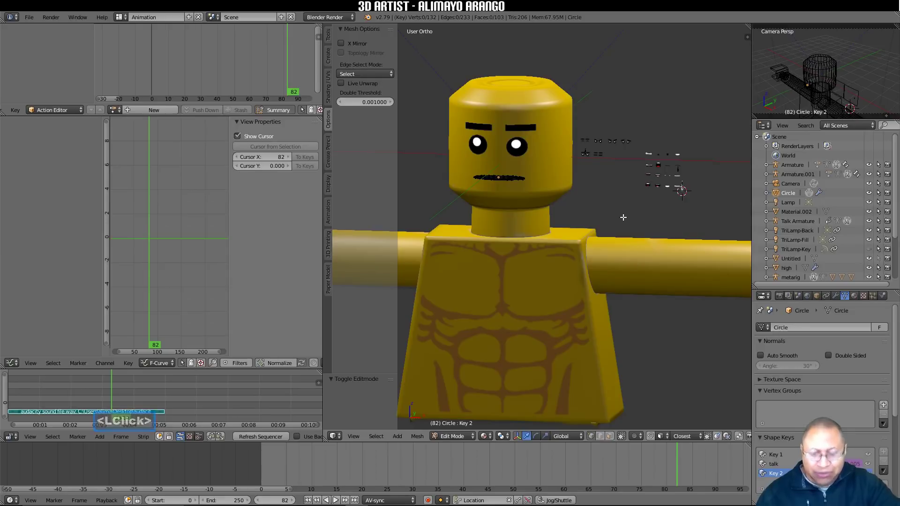
Step: Move all mouth vertices about 0.141 along Y so they sit inside the head, and return to Object Mode
{"action": "key", "text": "a"}
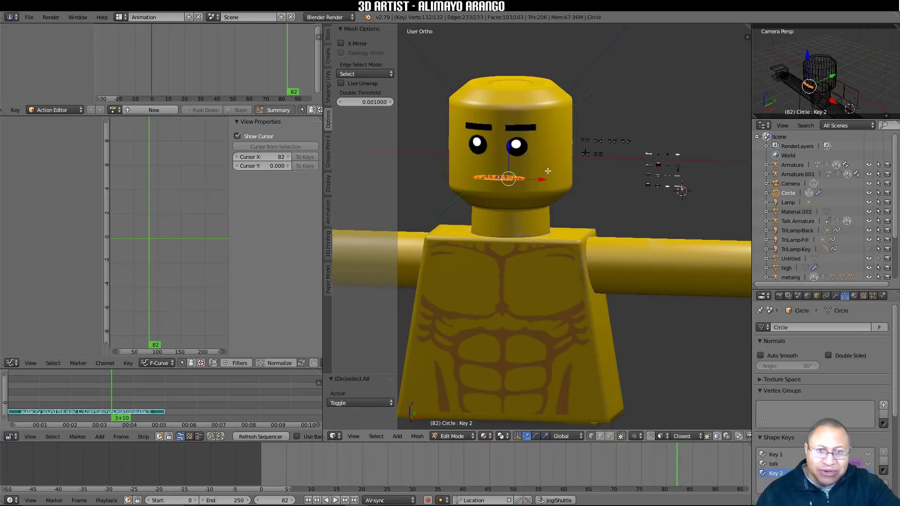
{"action": "middle_click_drag", "start_coordinate": [547, 169], "coordinate": [601, 213]}
{"action": "left_click_drag", "start_coordinate": [528, 164], "coordinate": [537, 168]}
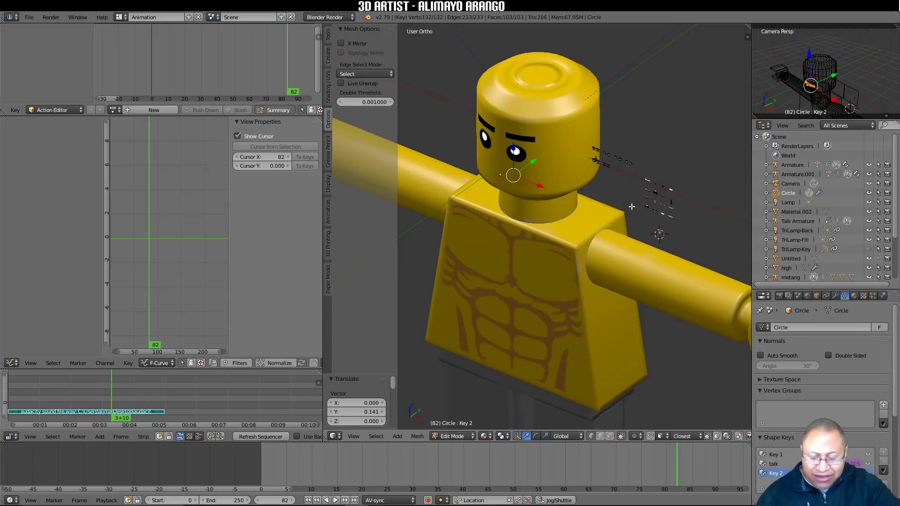
{"action": "key", "text": "a"}
{"action": "middle_click_drag", "start_coordinate": [536, 317], "coordinate": [580, 287]}
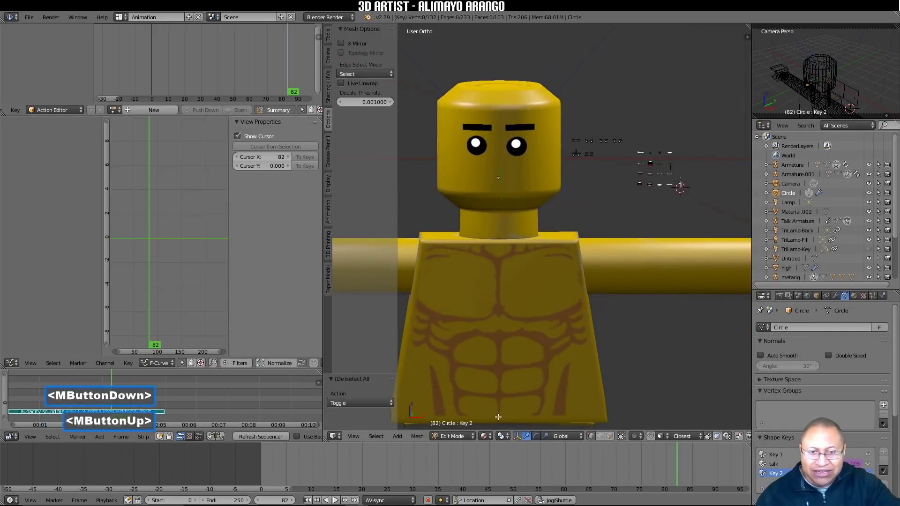
{"action": "left_click", "coordinate": [473, 435]}
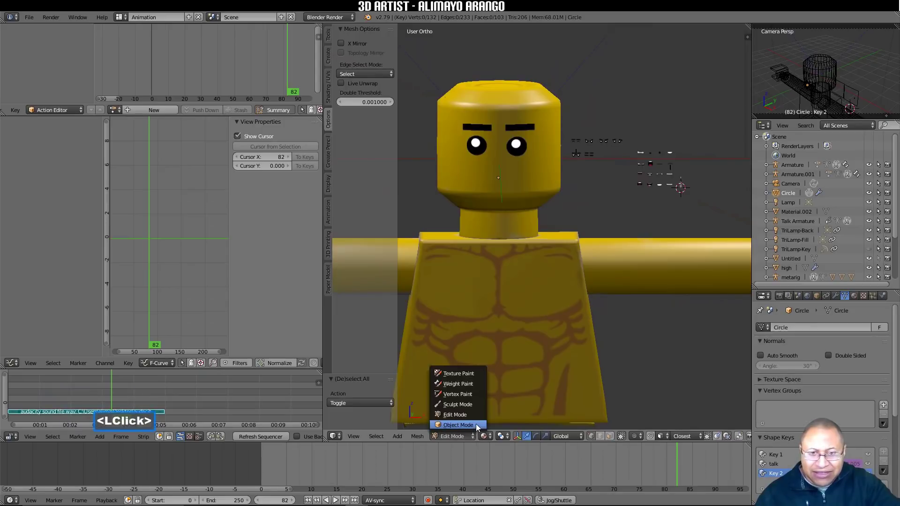
{"action": "left_click", "coordinate": [476, 425]}
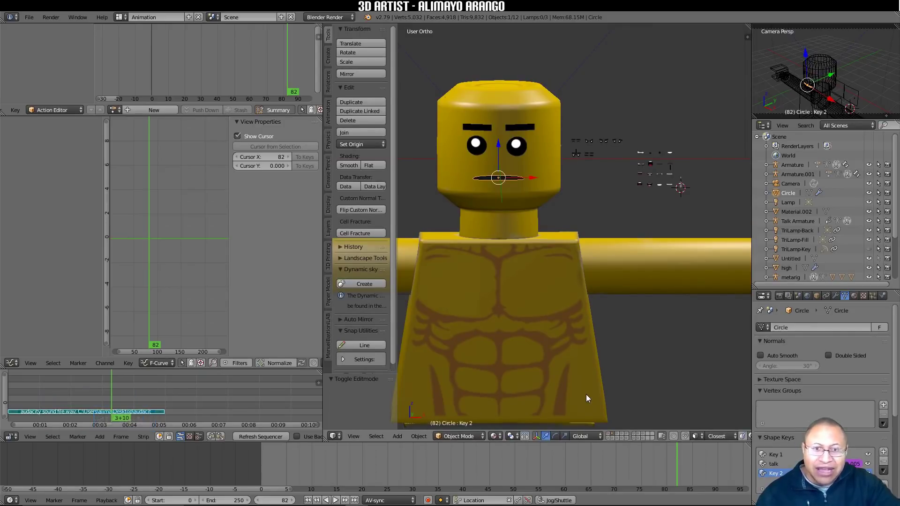
Step: Rename the mouth's new shape key as mouth disappear
{"action": "double_click", "coordinate": [774, 474]}
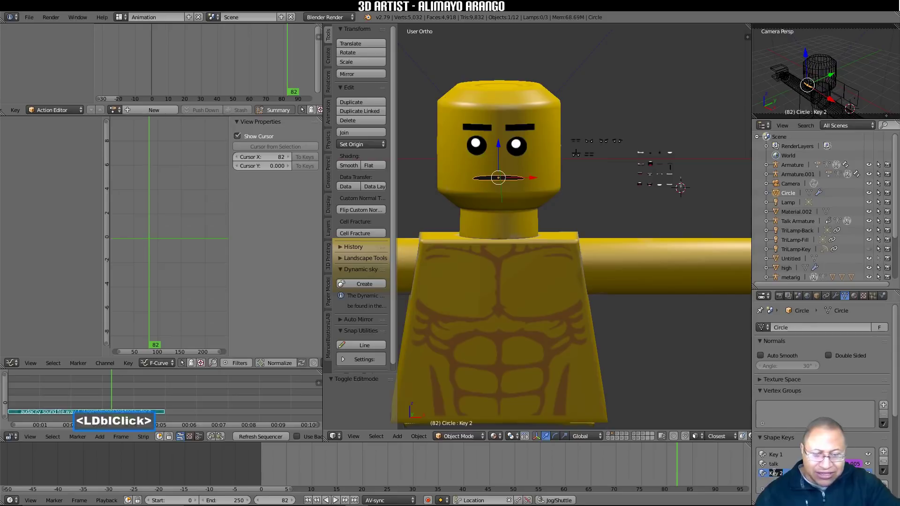
{"action": "type", "text": "mouth di"}
{"action": "type", "text": "ppear"}
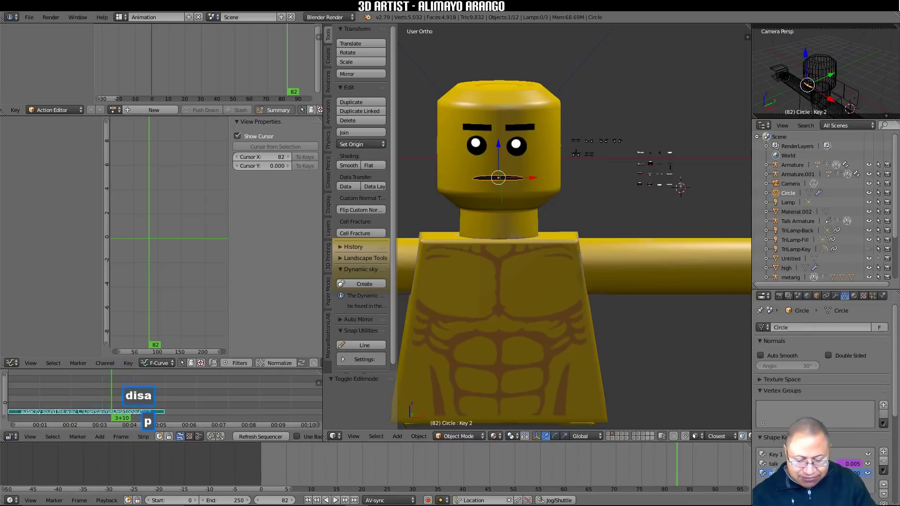
{"action": "key", "text": "Return"}
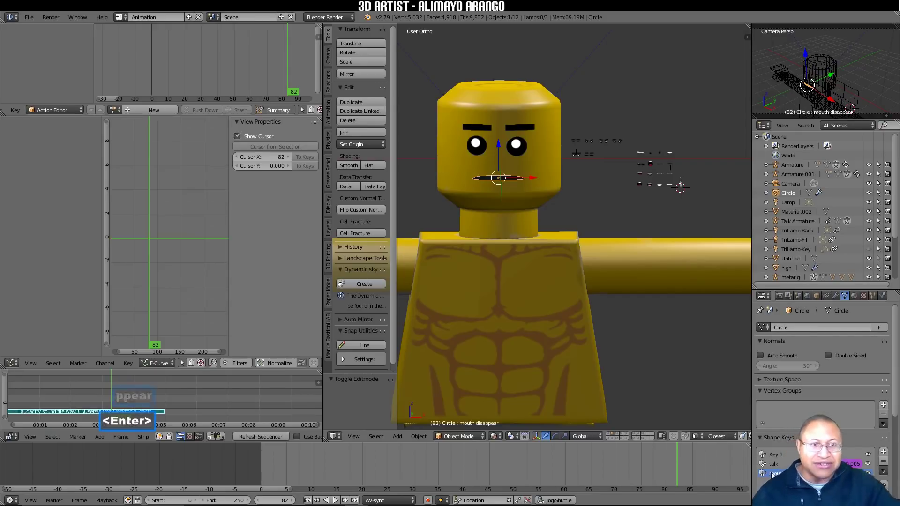
{"action": "left_click_drag", "start_coordinate": [896, 412], "coordinate": [789, 437]}
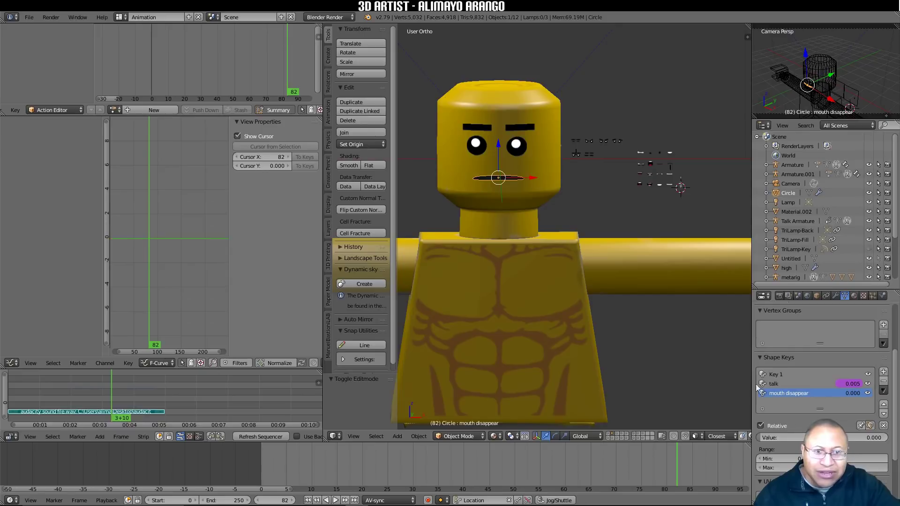
Step: Deselect everything, return to frame 0, and scrub the timeline to frame 47 to check the mouth's movement
{"action": "key", "text": "a"}
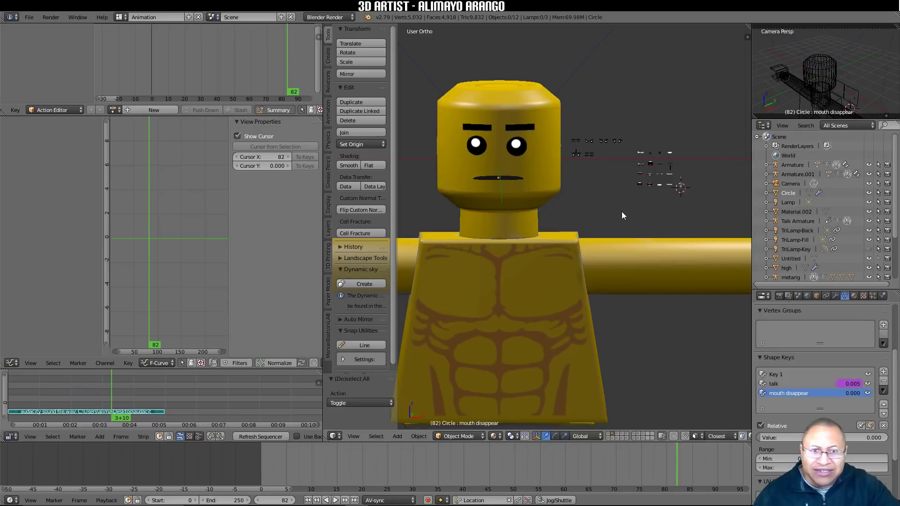
{"action": "left_click", "coordinate": [307, 500]}
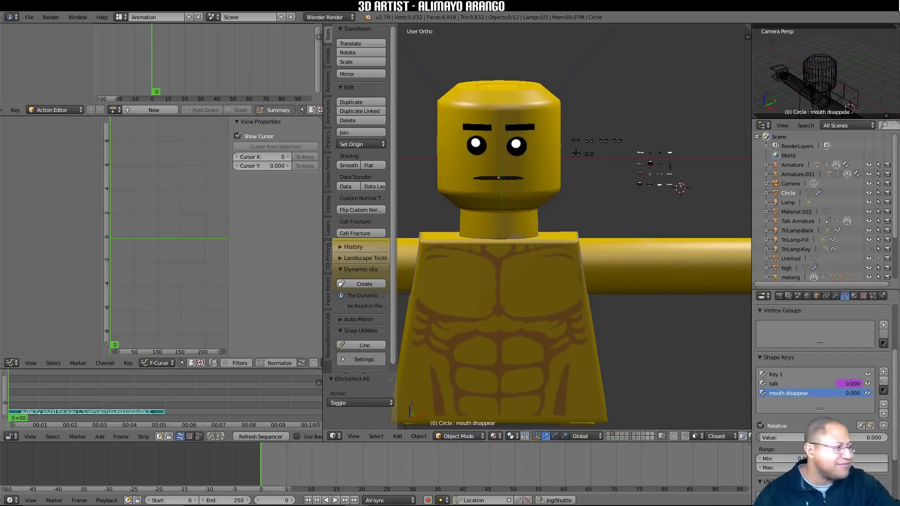
{"action": "left_click", "coordinate": [792, 393]}
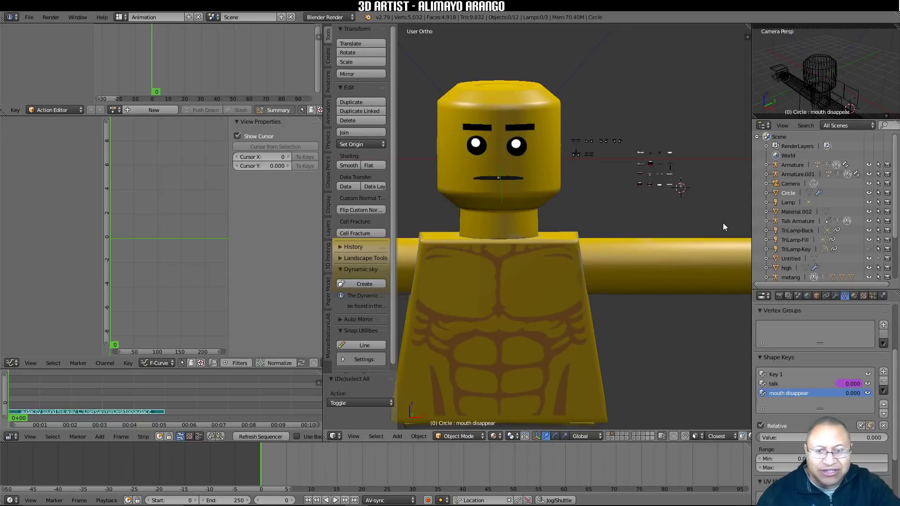
{"action": "right_click", "coordinate": [265, 462]}
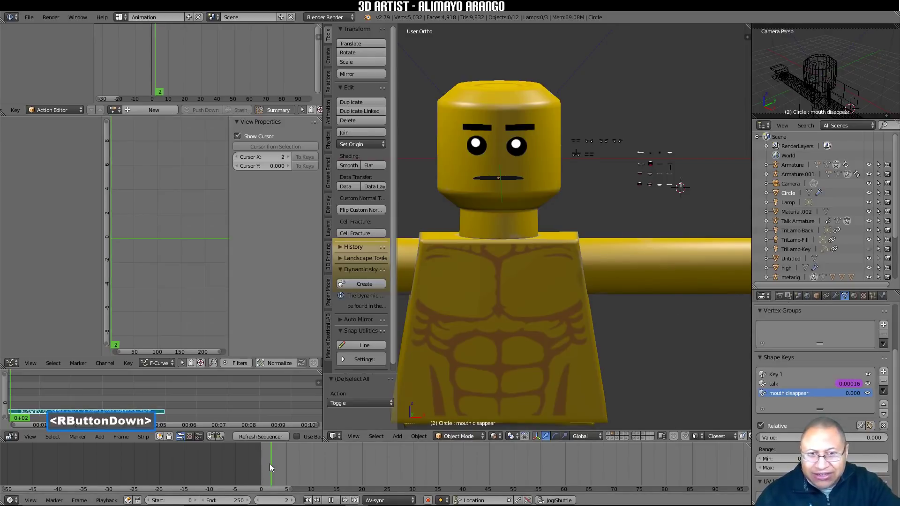
{"action": "right_click_drag", "start_coordinate": [316, 465], "coordinate": [499, 494]}
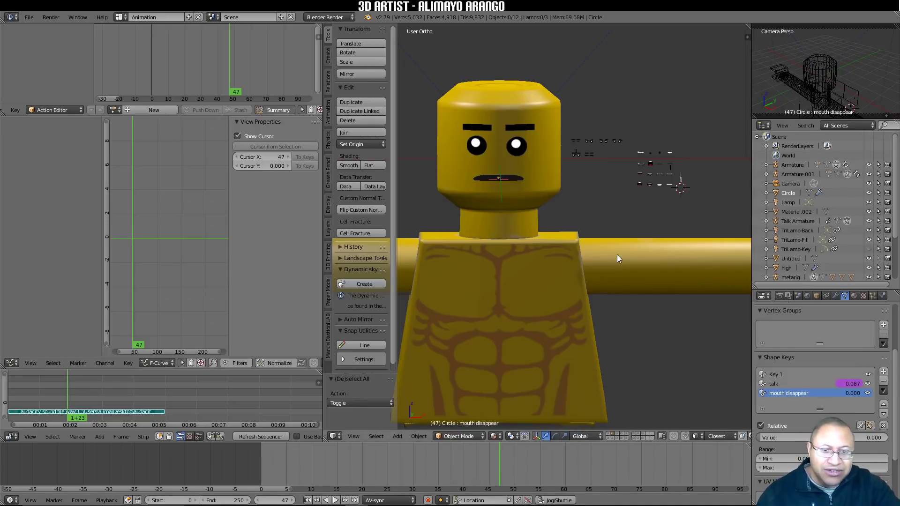
Step: Widen the 3D viewport by narrowing the animation editors beside it, keeping the character's face in close view
{"action": "scroll", "coordinate": [600, 203], "scroll_direction": "up", "scroll_amount": 2}
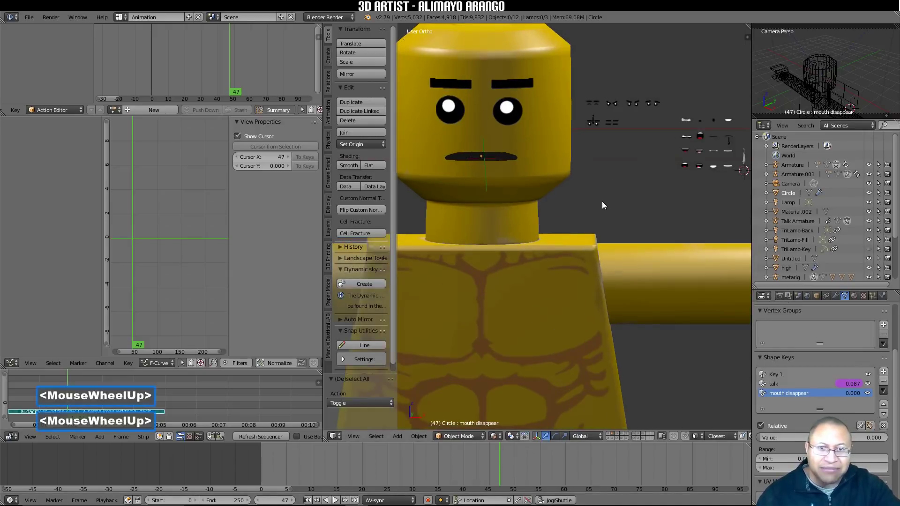
{"action": "mouse_move", "coordinate": [397, 197]}
{"action": "left_mouse_down"}
{"action": "mouse_move", "coordinate": [336, 197]}
{"action": "mouse_move", "coordinate": [399, 197]}
{"action": "left_mouse_up"}
{"action": "left_click_drag", "start_coordinate": [322, 202], "coordinate": [174, 199]}
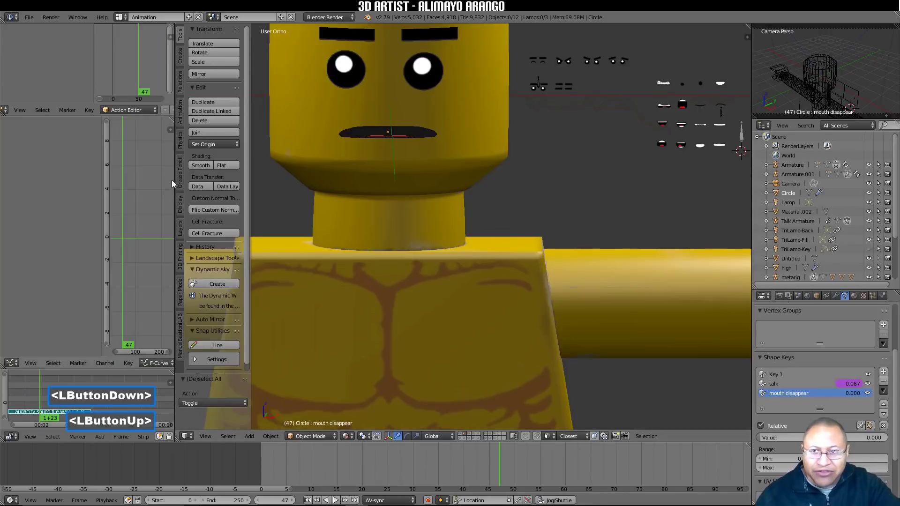
{"action": "scroll", "coordinate": [593, 246], "scroll_direction": "down", "scroll_amount": 1}
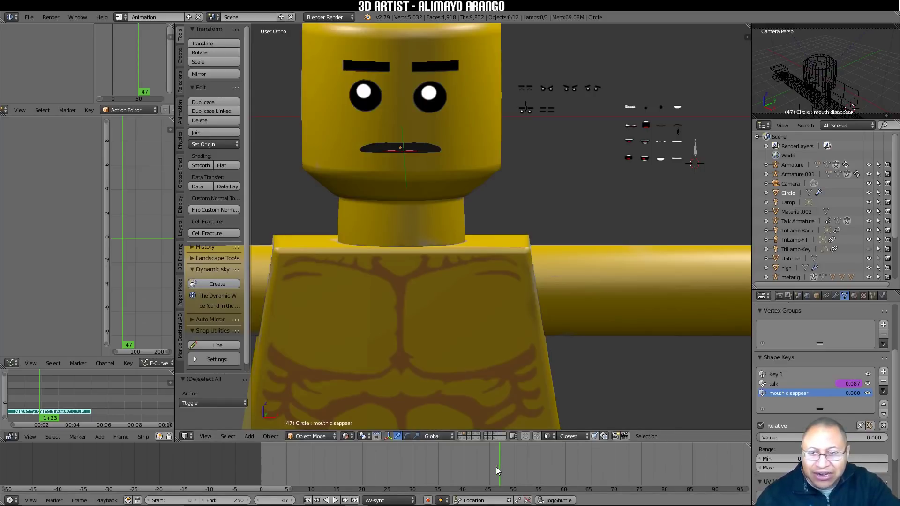
Step: Enlarge the sequence editor, frame the audio strip closely around frame 47, and turn its waveform drawing on
{"action": "scroll", "coordinate": [116, 405], "scroll_direction": "up", "scroll_amount": 2}
{"action": "scroll", "coordinate": [111, 404], "scroll_direction": "up", "scroll_amount": 1}
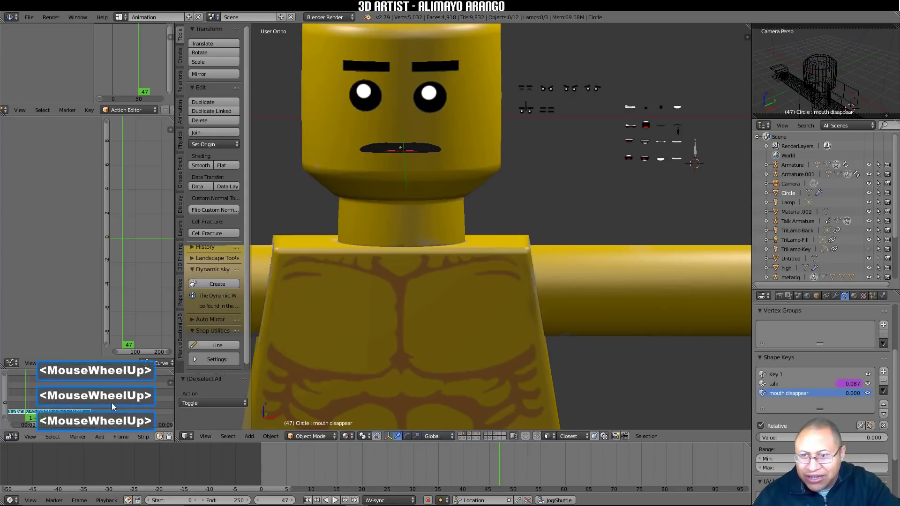
{"action": "left_click_drag", "start_coordinate": [117, 368], "coordinate": [125, 264]}
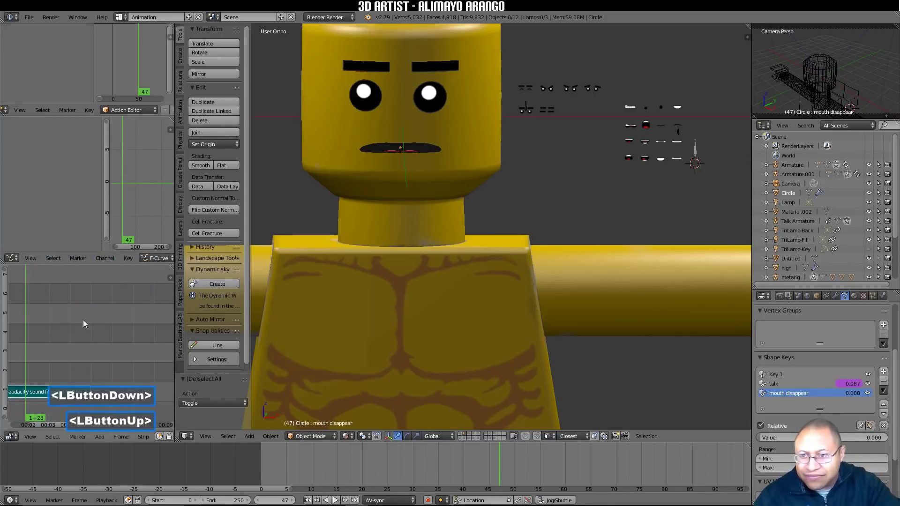
{"action": "middle_click_drag", "start_coordinate": [69, 358], "coordinate": [123, 311], "text": "ctrl"}
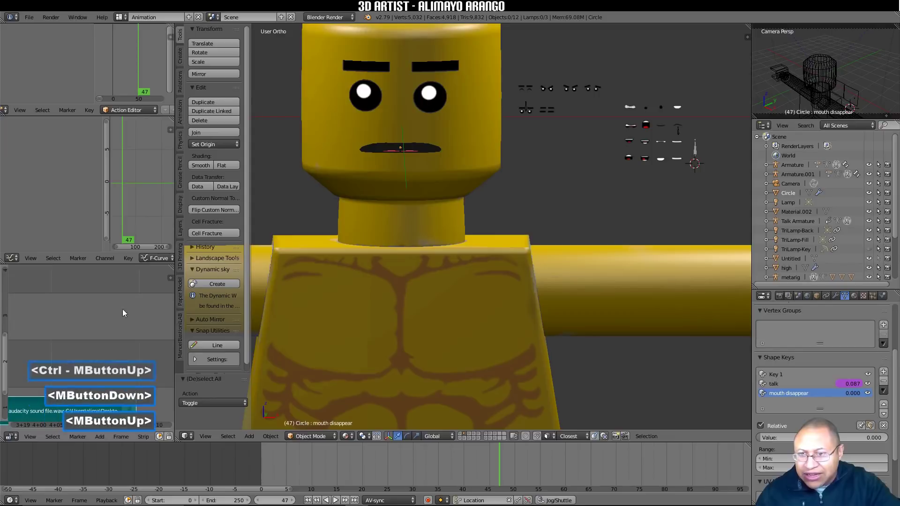
{"action": "middle_click_drag", "start_coordinate": [79, 370], "coordinate": [141, 329]}
{"action": "middle_click_drag", "start_coordinate": [45, 326], "coordinate": [125, 311]}
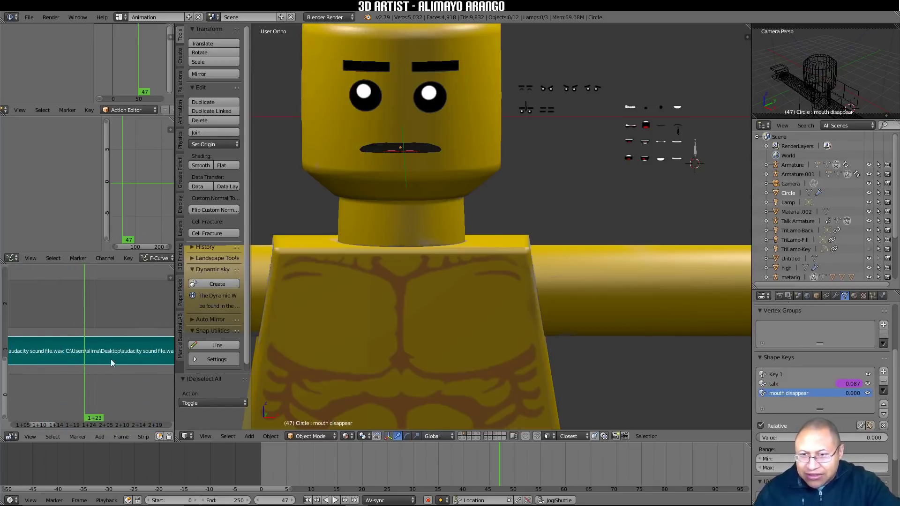
{"action": "middle_click_drag", "start_coordinate": [118, 319], "coordinate": [133, 293], "text": "ctrl"}
{"action": "middle_click_drag", "start_coordinate": [113, 347], "coordinate": [125, 346]}
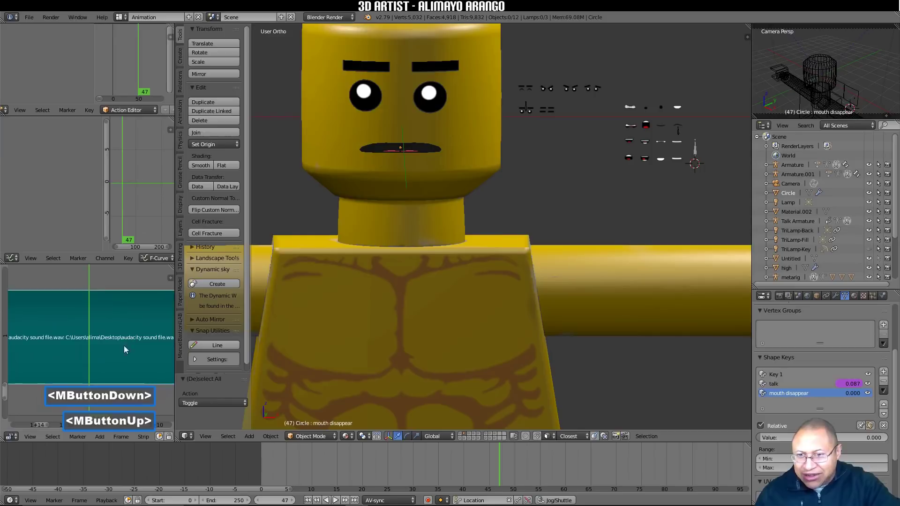
{"action": "left_click", "coordinate": [29, 436]}
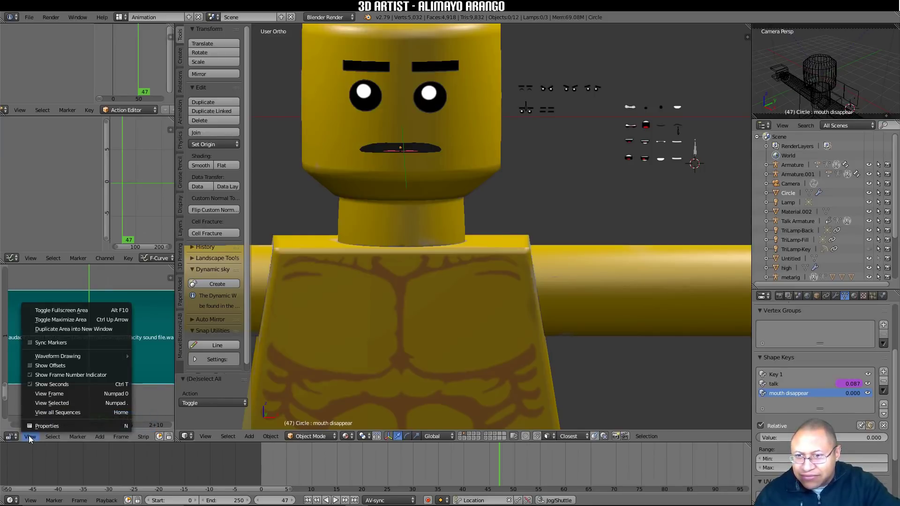
{"action": "mouse_move", "coordinate": [86, 356]}
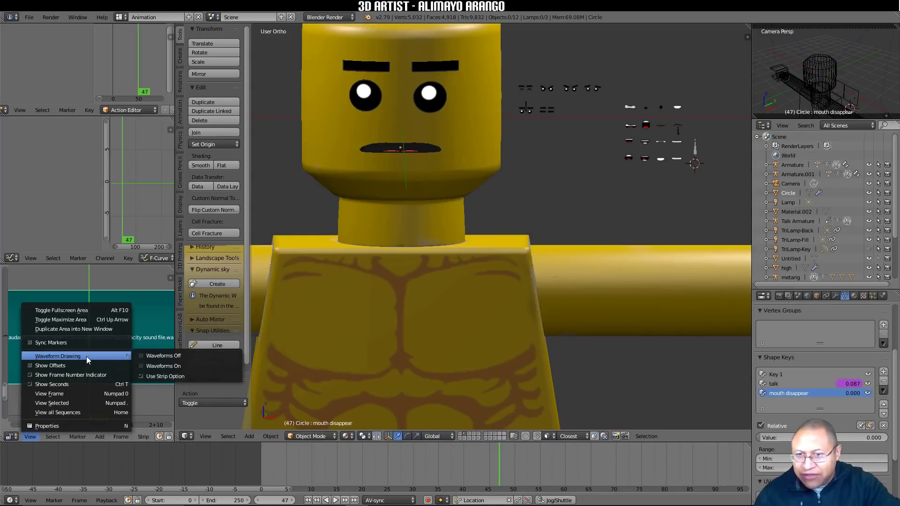
{"action": "left_click", "coordinate": [144, 367]}
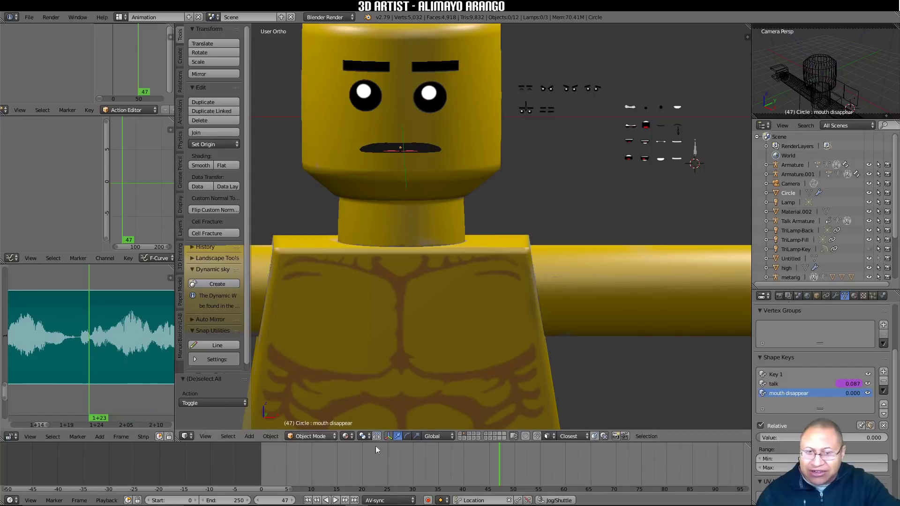
Step: Scrub the timeline around frames 47 and 48 to compare the mouth's movement with the waveform, ending on frame 47
{"action": "right_click", "coordinate": [494, 469]}
{"action": "right_click_drag", "start_coordinate": [494, 469], "coordinate": [506, 483]}
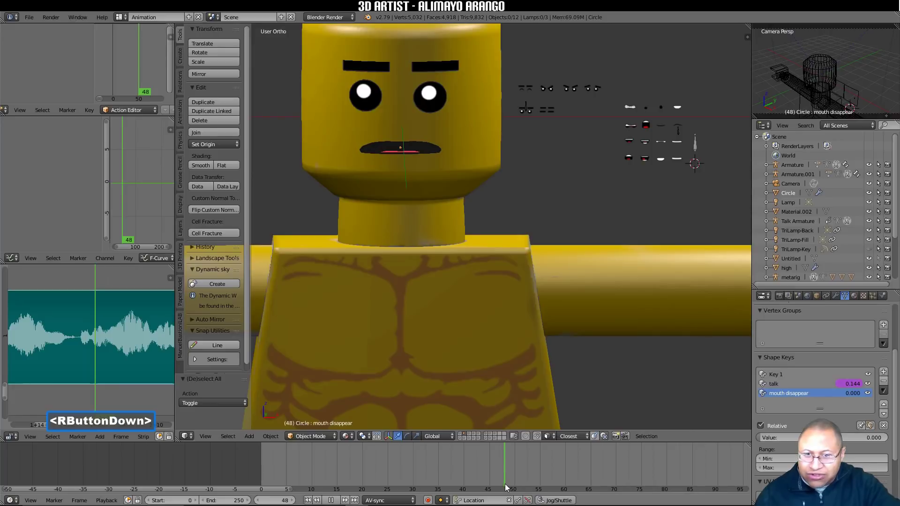
{"action": "right_click_drag", "start_coordinate": [502, 484], "coordinate": [499, 483]}
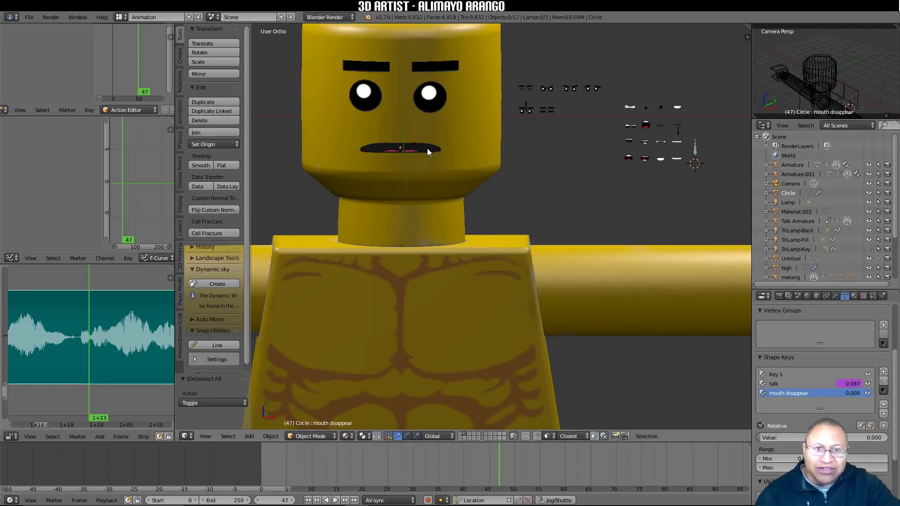
Step: Test the mouth control by raising the Talk bone about 0.535 along Z, and cancel the move
{"action": "left_click", "coordinate": [696, 149]}
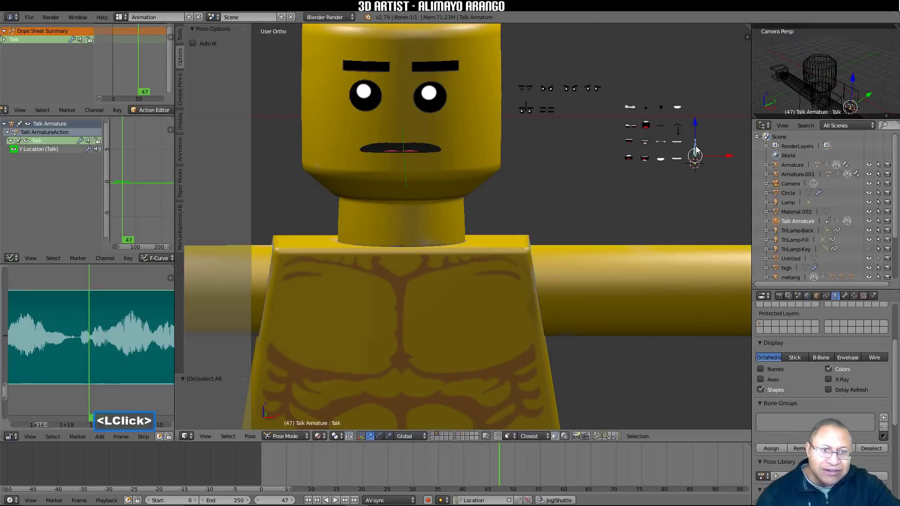
{"action": "left_click_drag", "start_coordinate": [696, 134], "coordinate": [701, 77]}
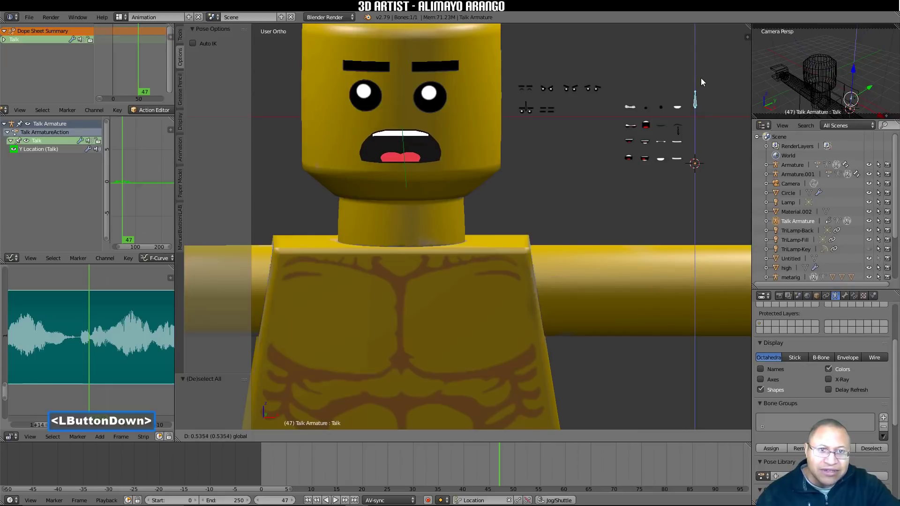
{"action": "right_click", "coordinate": [701, 78]}
{"action": "left_click_drag", "start_coordinate": [701, 78], "coordinate": [701, 78]}
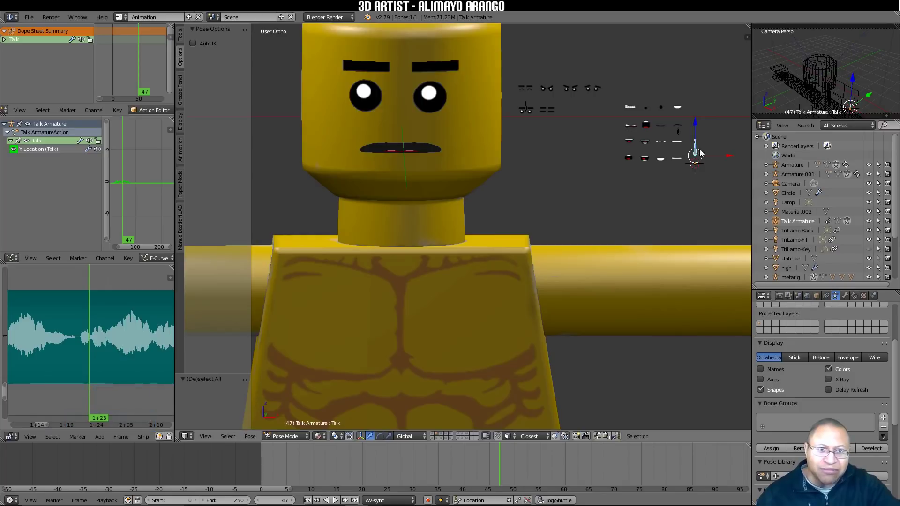
Step: Select the mouth object, set its mouth disappear shape key to 1.000, and keyframe that value at frame 47
{"action": "left_click", "coordinate": [427, 149]}
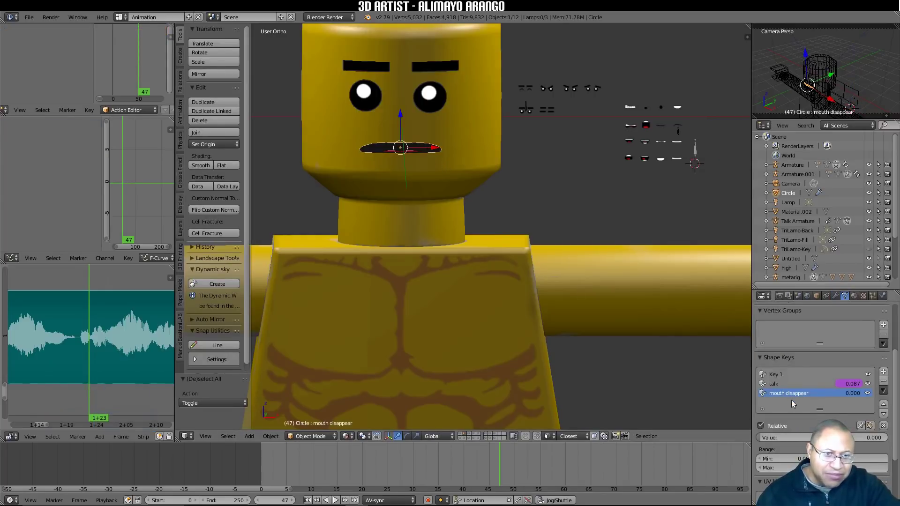
{"action": "left_click_drag", "start_coordinate": [765, 435], "coordinate": [887, 443]}
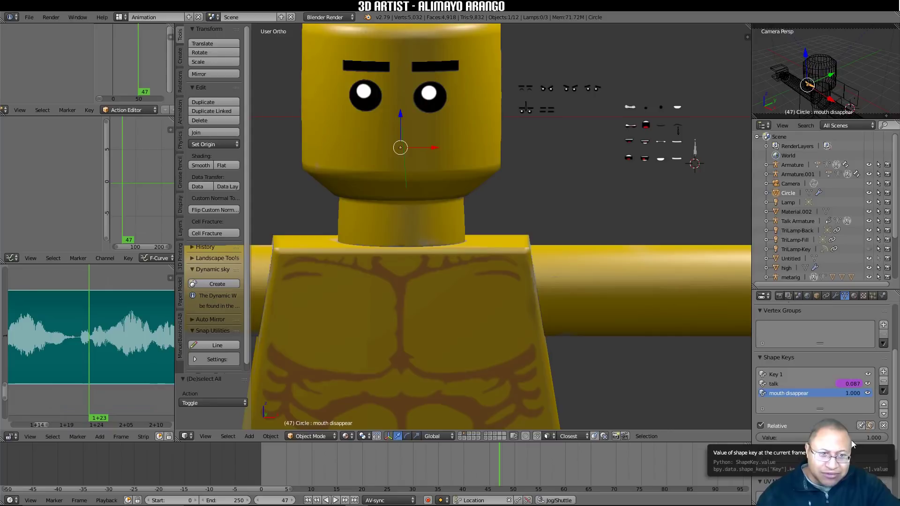
{"action": "key", "text": "i"}
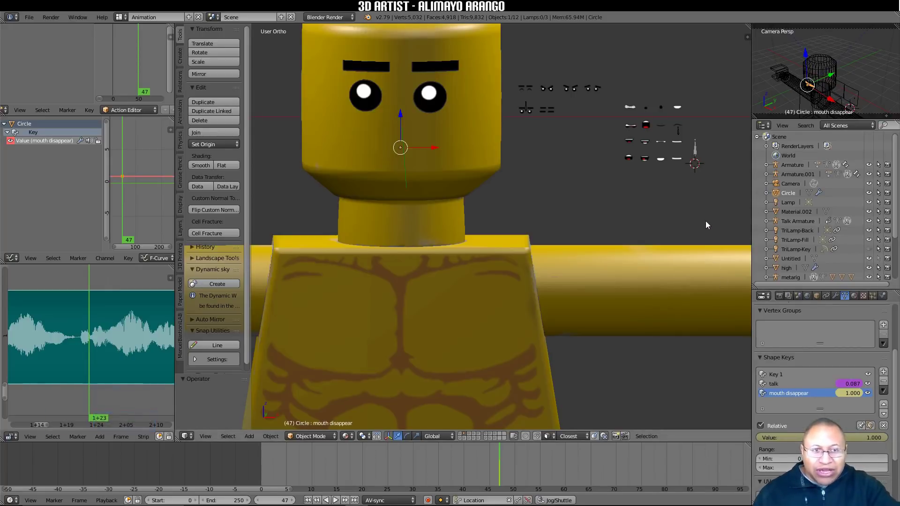
Step: Rename the mouth object from Circle to 3D Mouth
{"action": "double_click", "coordinate": [791, 193]}
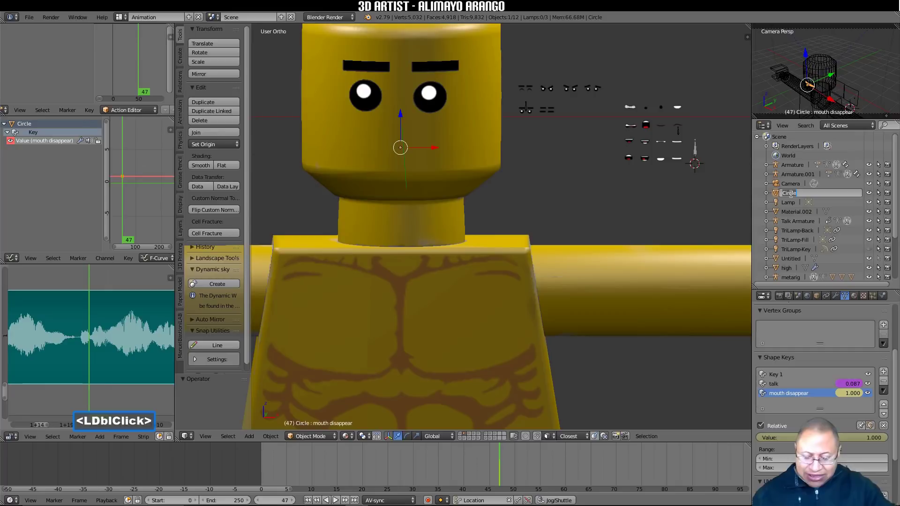
{"action": "type", "text": "3D Mouth"}
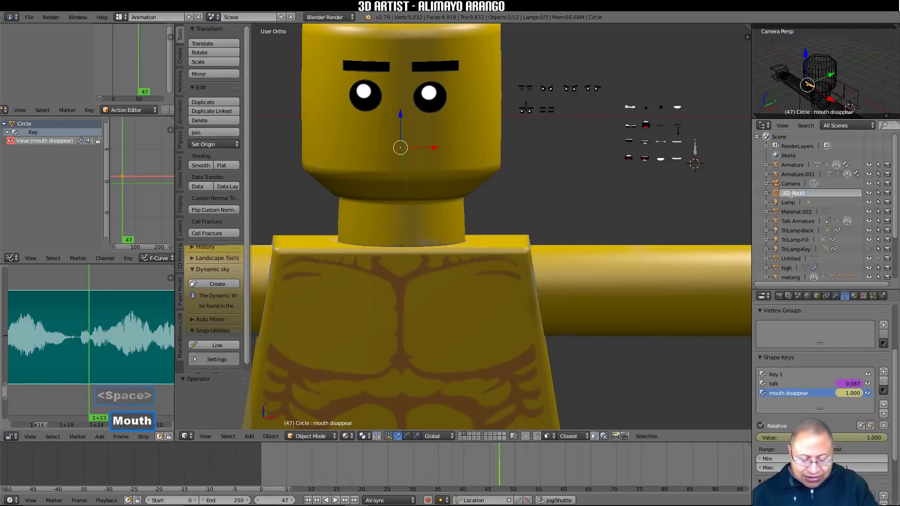
{"action": "key", "text": "Return"}
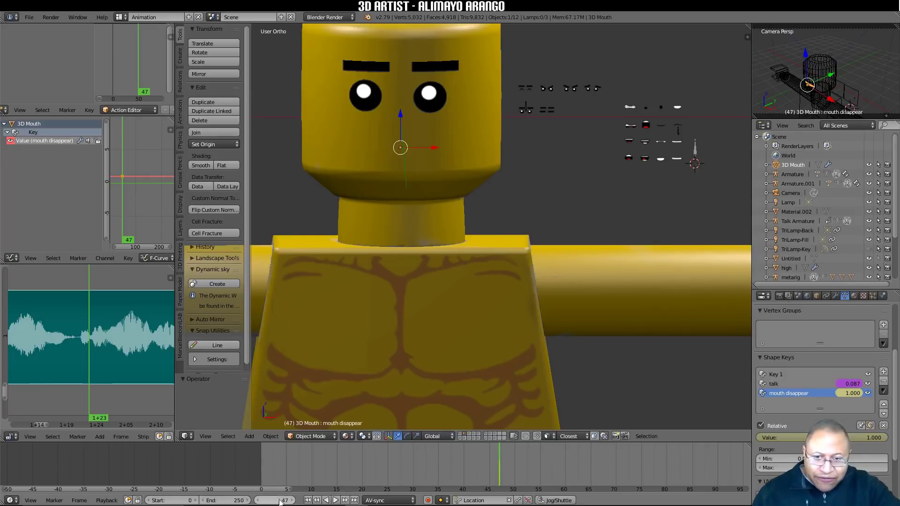
Step: Keyframe the mouth disappear shape key at 0.000 on frame 46, and return to frame 47
{"action": "left_click", "coordinate": [259, 501]}
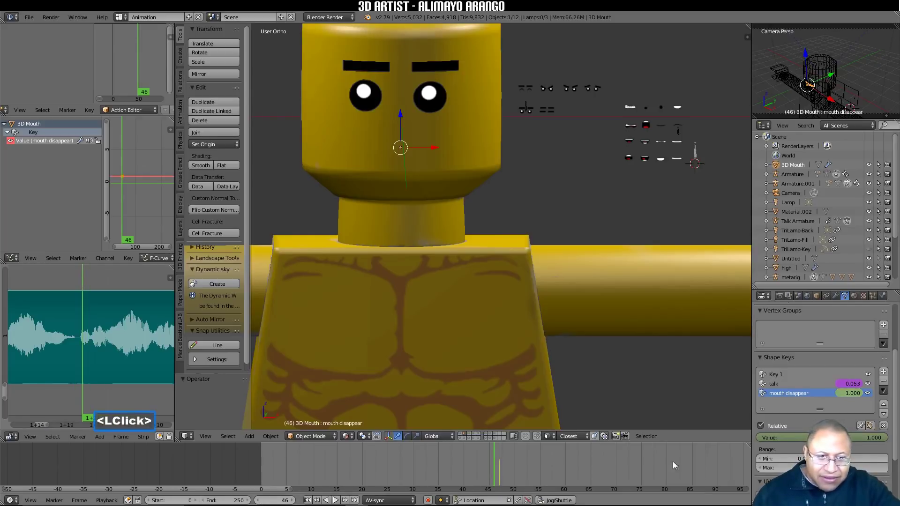
{"action": "left_click_drag", "start_coordinate": [878, 440], "coordinate": [785, 438]}
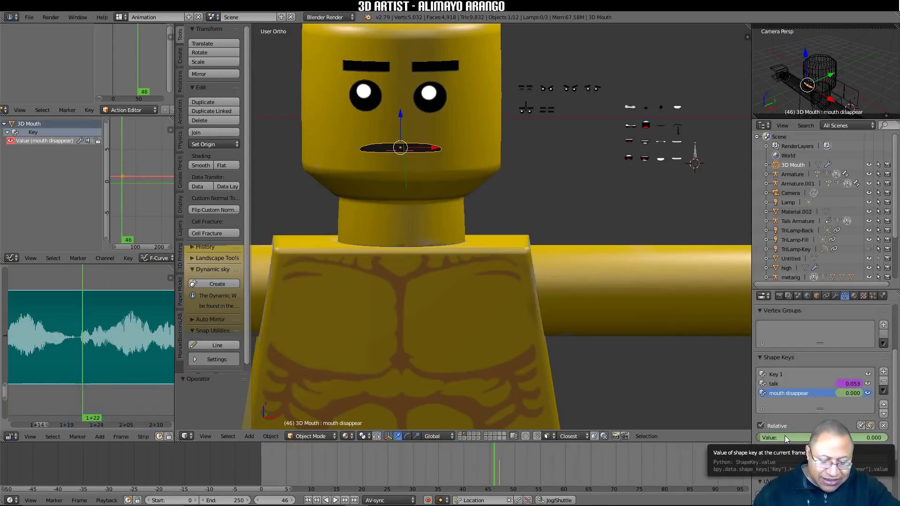
{"action": "key", "text": "i"}
{"action": "right_click_drag", "start_coordinate": [485, 464], "coordinate": [502, 495]}
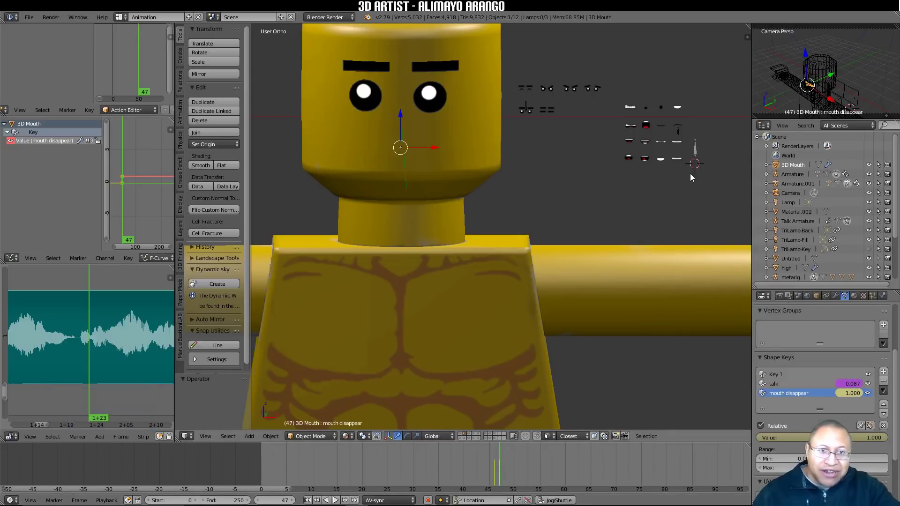
Step: Select the mouthShape_target bone and move it onto the round O mouth shape in the texture grid beside the head
{"action": "left_click", "coordinate": [680, 134]}
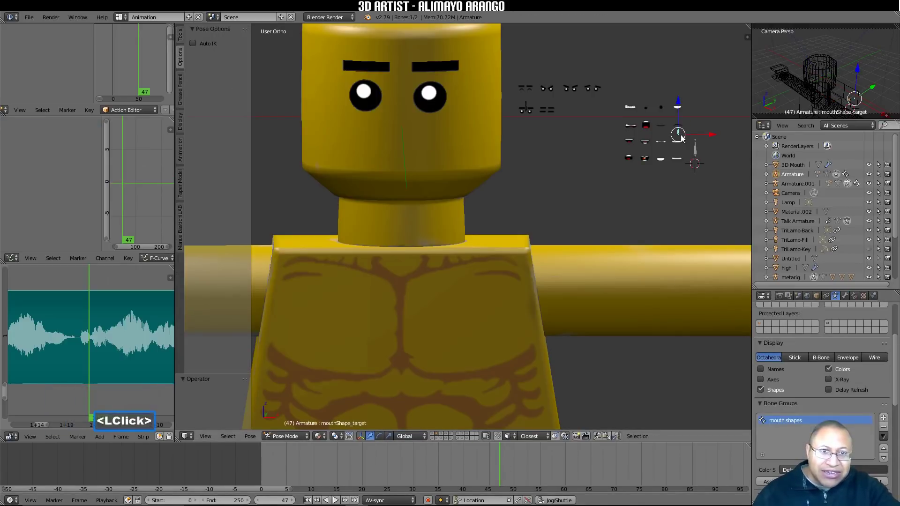
{"action": "left_click_drag", "start_coordinate": [677, 107], "coordinate": [695, 107]}
{"action": "left_click_drag", "start_coordinate": [664, 81], "coordinate": [663, 78]}
{"action": "left_click_drag", "start_coordinate": [695, 107], "coordinate": [695, 108]}
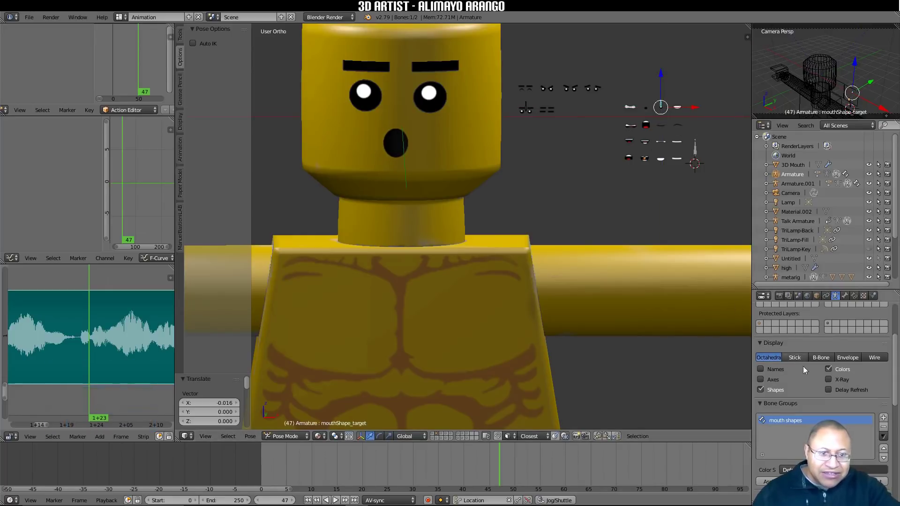
Step: Add the current bone position to the armature's pose library as a new pose named O sound
{"action": "scroll", "coordinate": [838, 392], "scroll_direction": "down", "scroll_amount": 6}
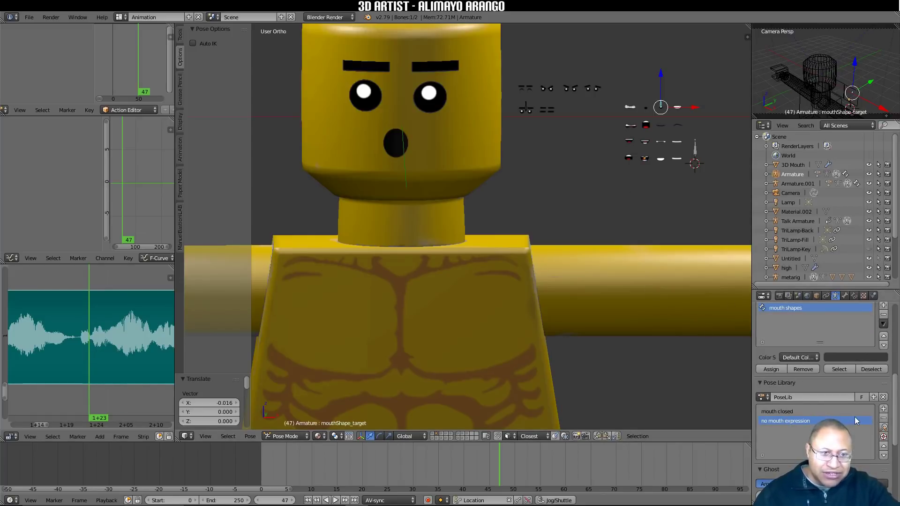
{"action": "left_click", "coordinate": [883, 409]}
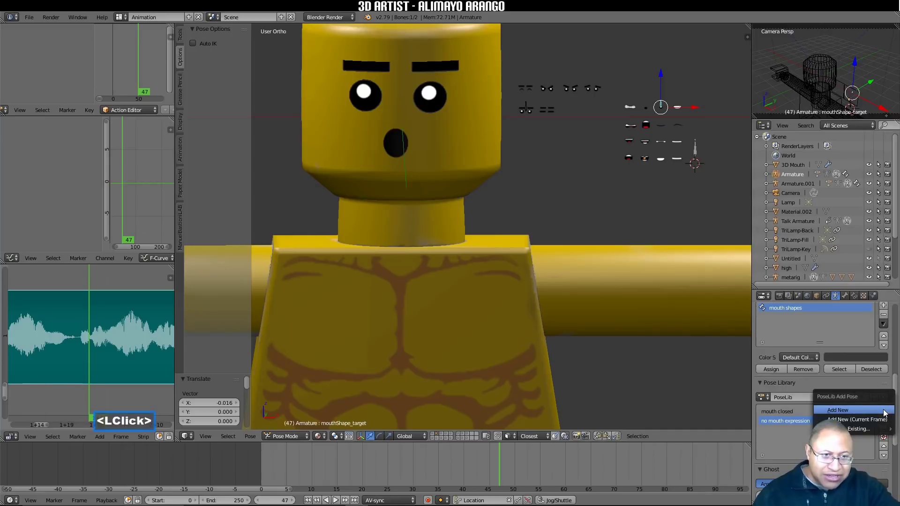
{"action": "left_click", "coordinate": [883, 411]}
{"action": "double_click", "coordinate": [776, 430]}
{"action": "type", "text": "O"}
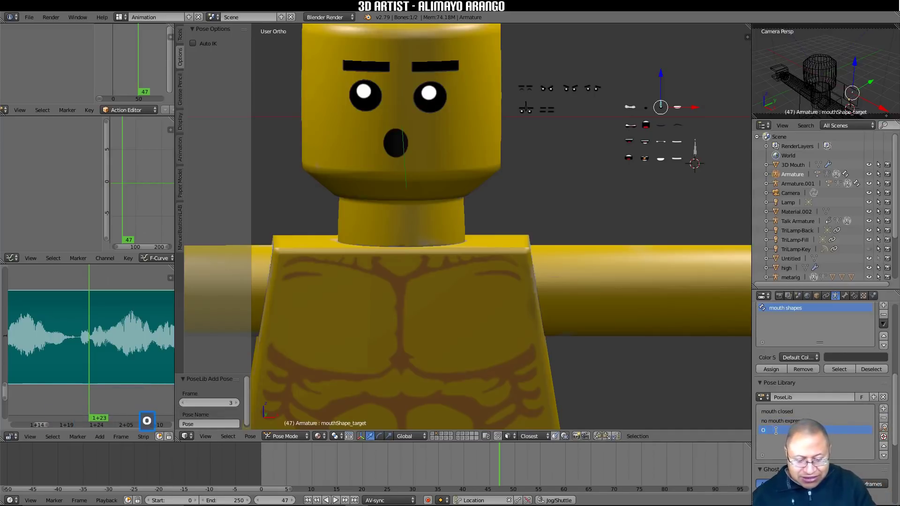
{"action": "type", "text": " sound"}
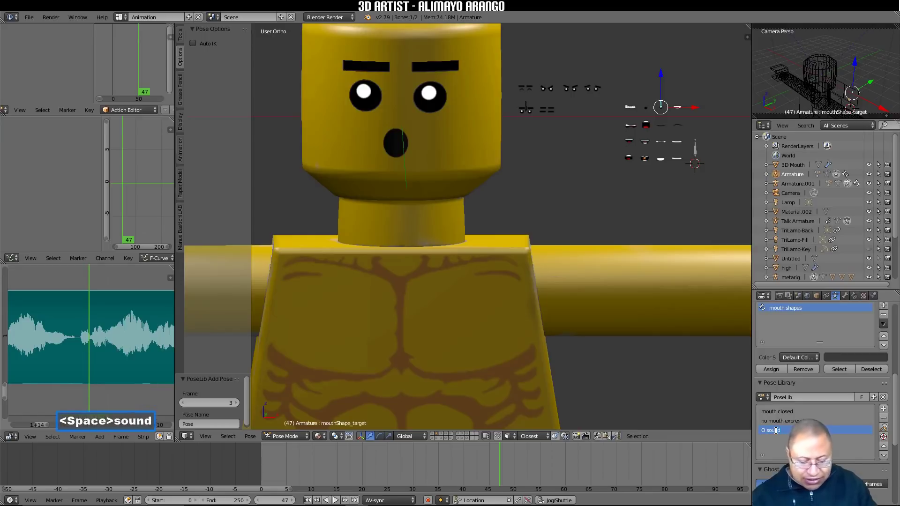
{"action": "key", "text": "Return"}
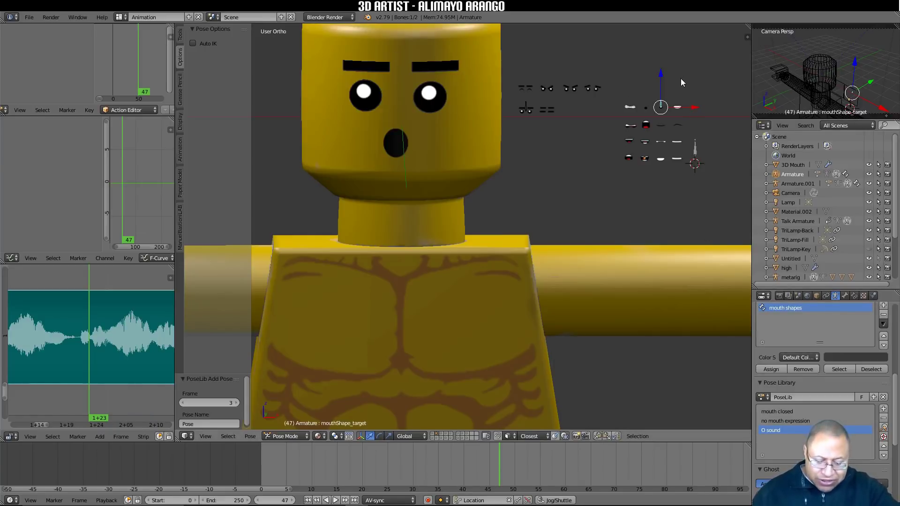
Step: Keyframe the mouthShape_target bone's location at frame 47 and again at frame 50
{"action": "key", "text": "i"}
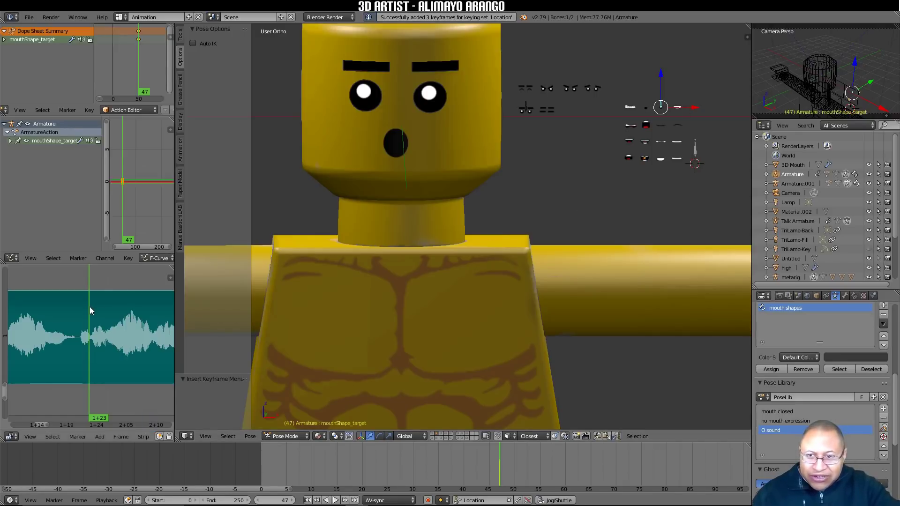
{"action": "right_click_drag", "start_coordinate": [89, 312], "coordinate": [108, 319]}
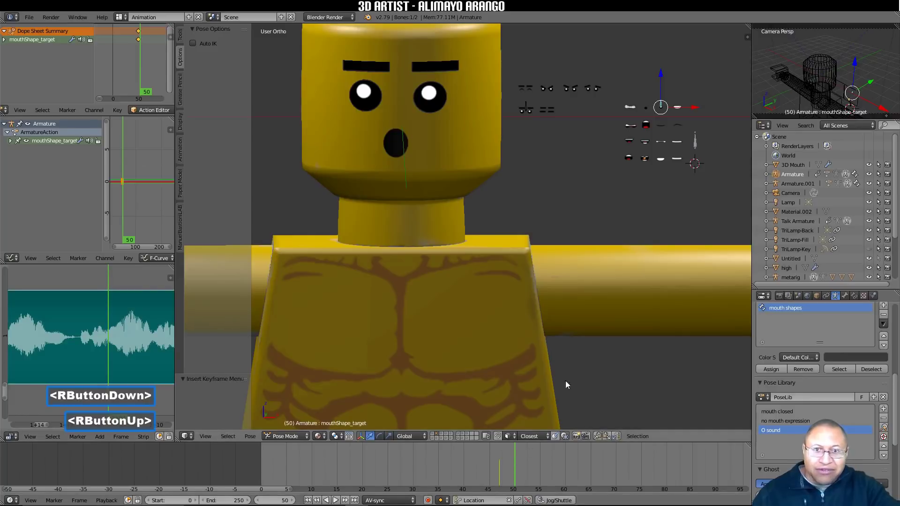
{"action": "key", "text": "i"}
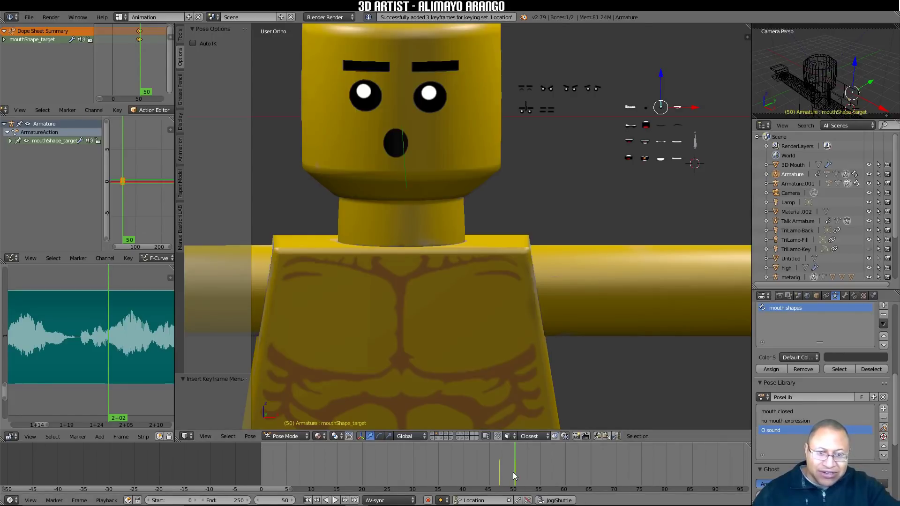
Step: Go to frame 46 and apply the no mouth expression pose from the pose library to the mouthShape_target bone
{"action": "right_click_drag", "start_coordinate": [513, 460], "coordinate": [493, 458]}
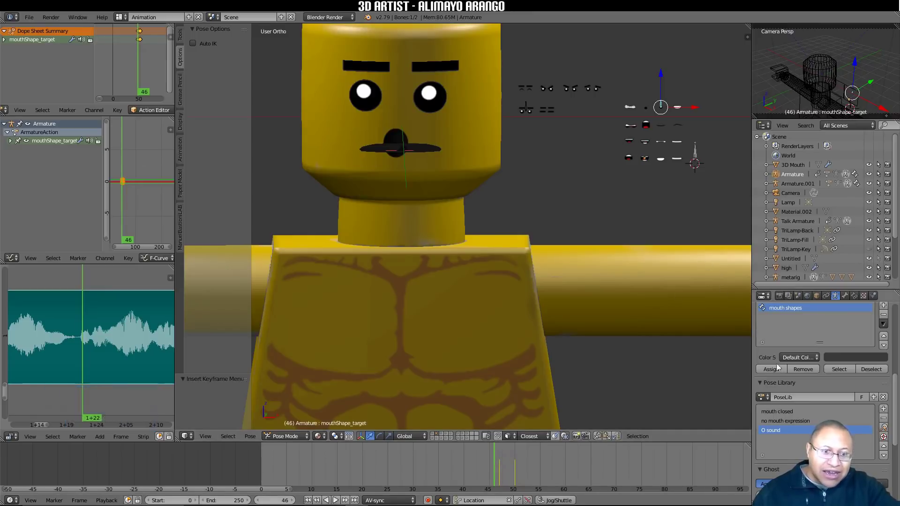
{"action": "left_click", "coordinate": [788, 421]}
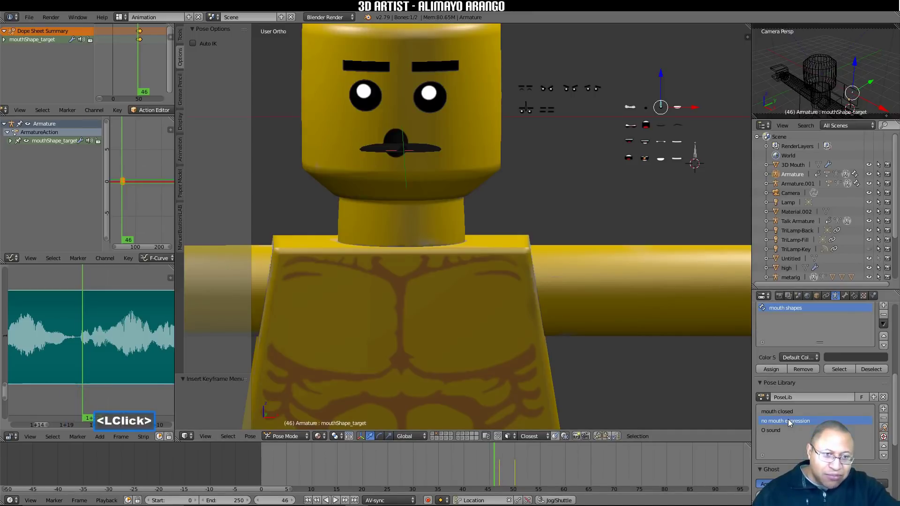
{"action": "left_click", "coordinate": [883, 427]}
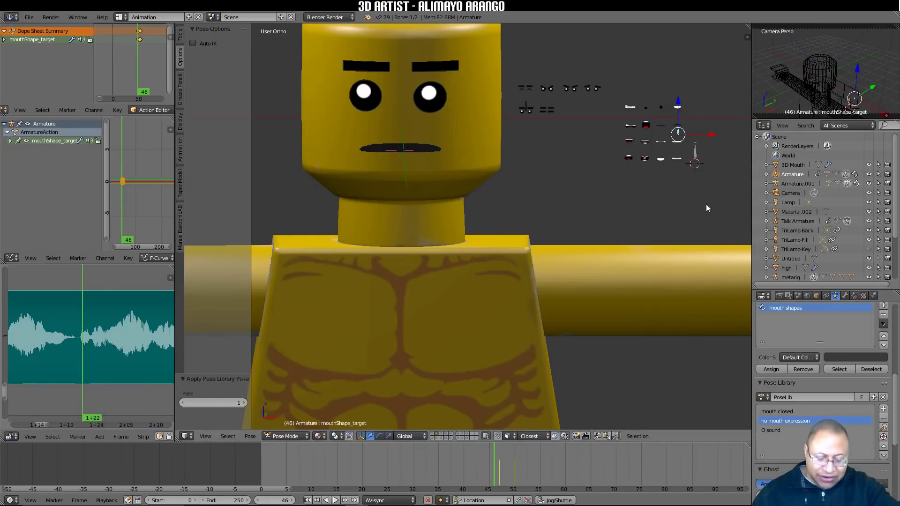
Step: Keyframe the mouthShape_target bone's location at frame 46, and at frame 51 apply the no mouth expression pose and keyframe it
{"action": "key", "text": "i"}
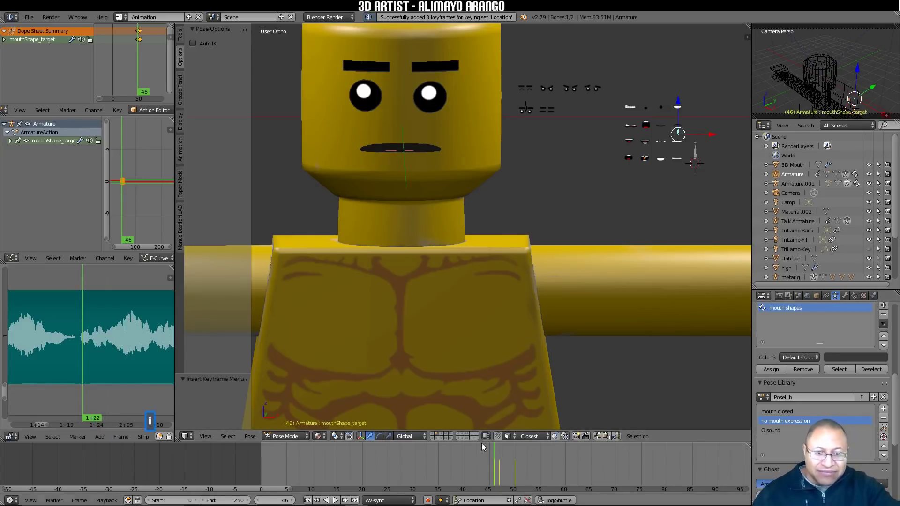
{"action": "right_click", "coordinate": [499, 462]}
{"action": "right_click_drag", "start_coordinate": [500, 462], "coordinate": [517, 470]}
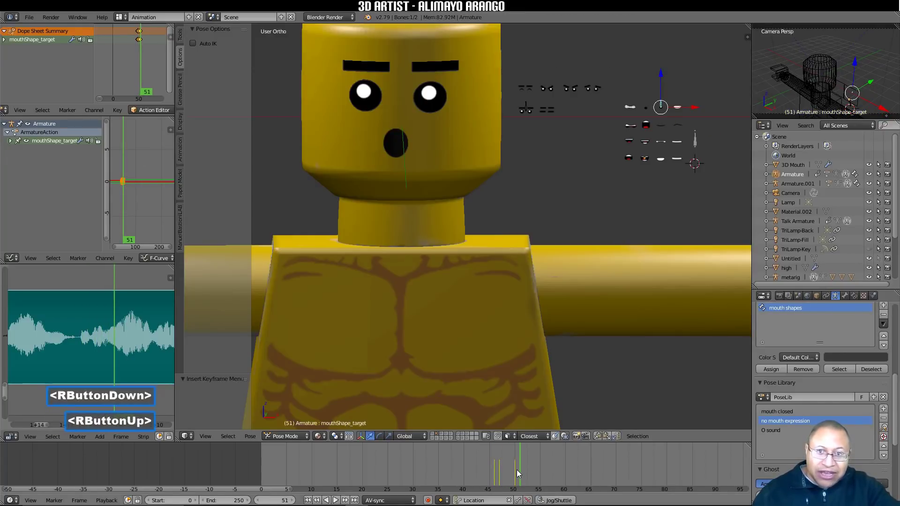
{"action": "mouse_move", "coordinate": [523, 469]}
{"action": "right_mouse_down"}
{"action": "mouse_move", "coordinate": [550, 470]}
{"action": "mouse_move", "coordinate": [519, 470]}
{"action": "right_mouse_up"}
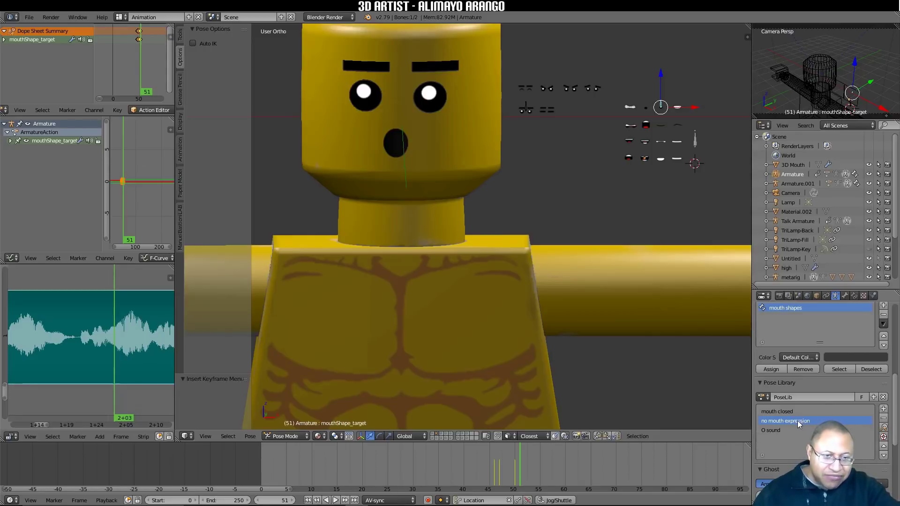
{"action": "left_click", "coordinate": [884, 428]}
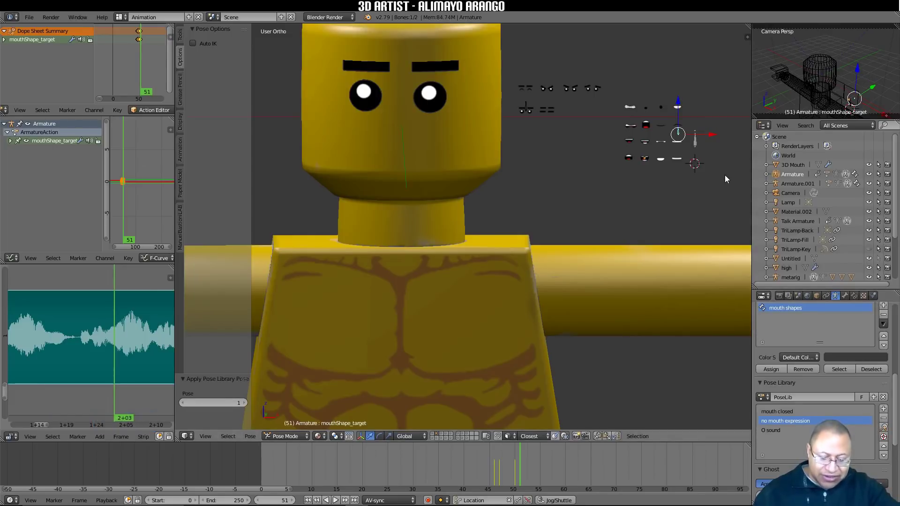
{"action": "key", "text": "i"}
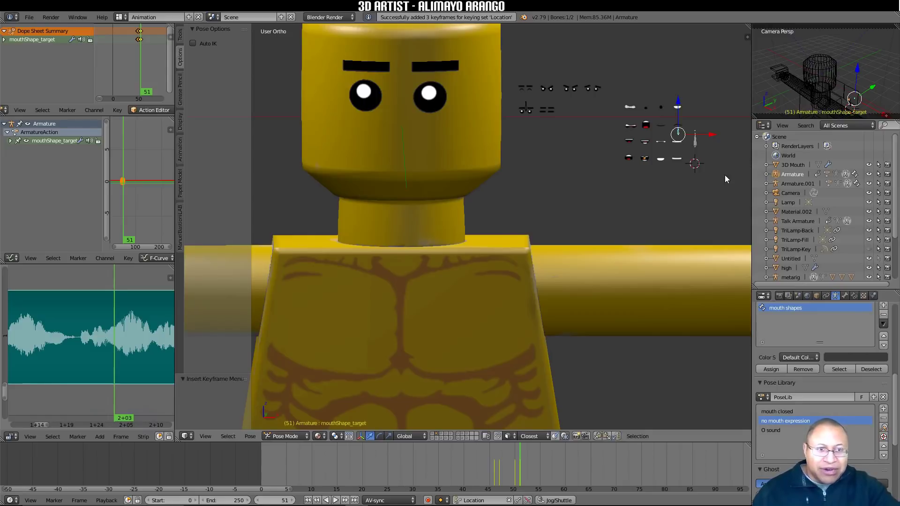
Step: Set the 3D Mouth object's mouth disappear shape key to 0.000 at frame 51 and keyframe the value
{"action": "left_click", "coordinate": [800, 166]}
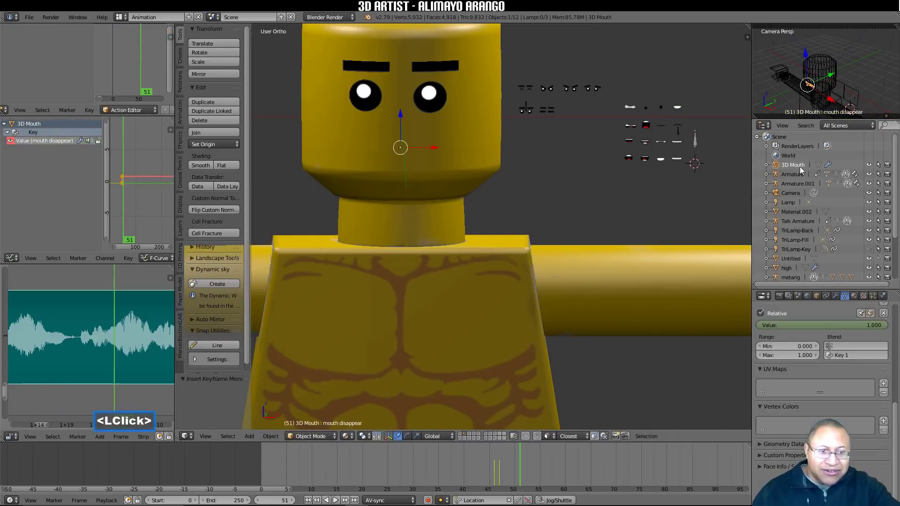
{"action": "left_click", "coordinate": [896, 429]}
{"action": "left_click_drag", "start_coordinate": [896, 429], "coordinate": [896, 382]}
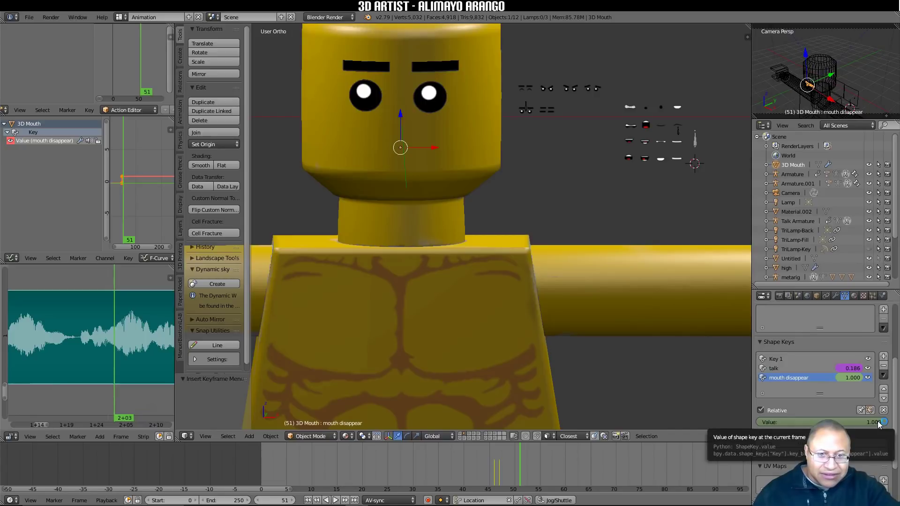
{"action": "left_click_drag", "start_coordinate": [878, 424], "coordinate": [788, 425]}
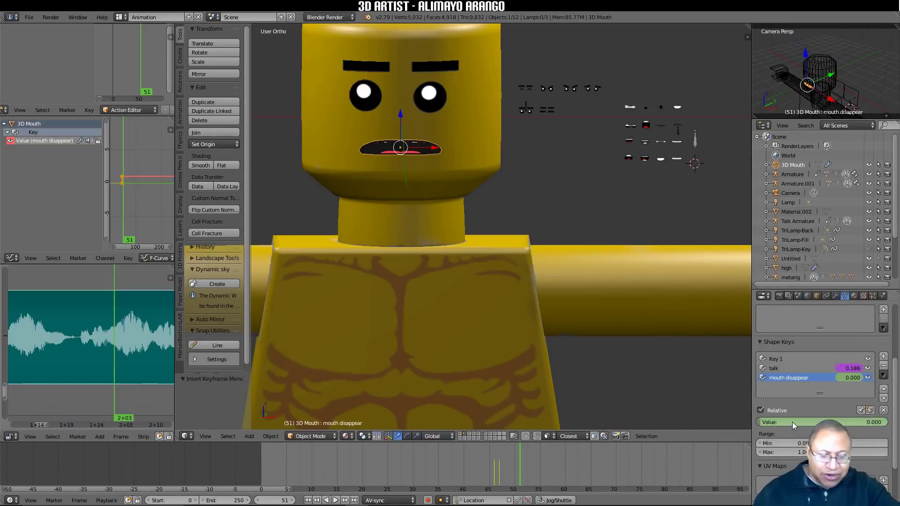
{"action": "key", "text": "i"}
Step: Go to frame 50 and keyframe the 3D Mouth's mouth disappear shape key at 1.000
{"action": "mouse_move", "coordinate": [516, 463]}
{"action": "right_mouse_down"}
{"action": "mouse_move", "coordinate": [502, 462]}
{"action": "mouse_move", "coordinate": [518, 470]}
{"action": "right_mouse_up"}
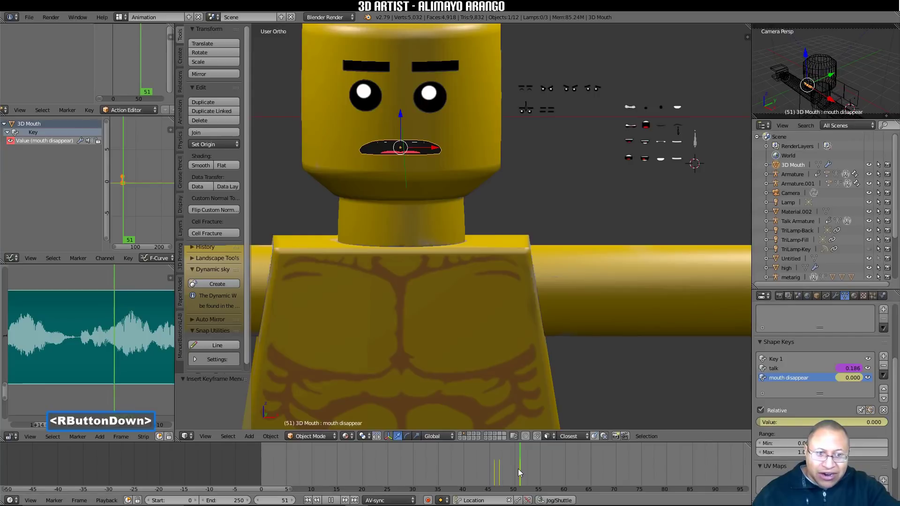
{"action": "right_click_drag", "start_coordinate": [518, 469], "coordinate": [516, 468]}
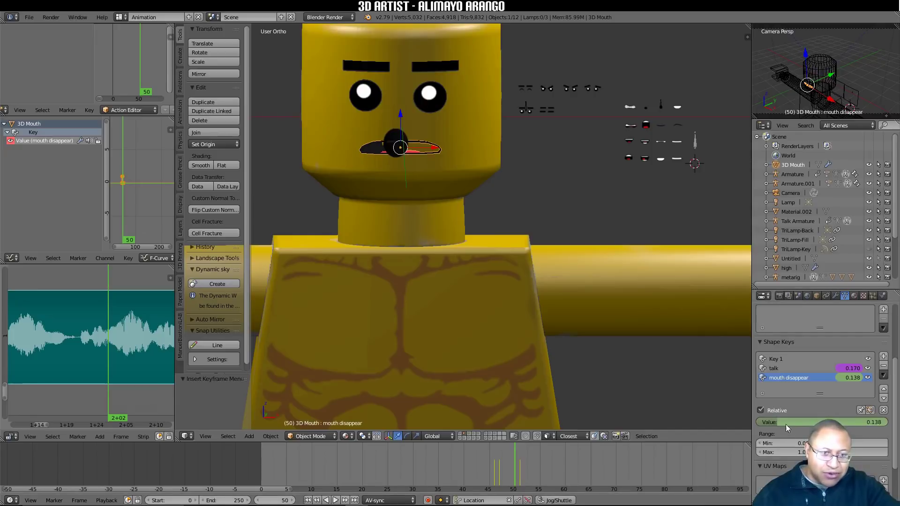
{"action": "left_click_drag", "start_coordinate": [772, 422], "coordinate": [858, 423]}
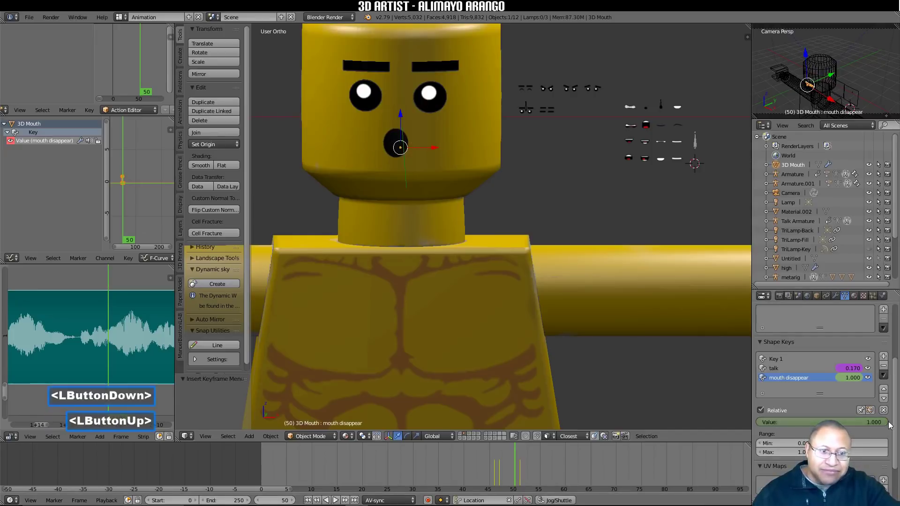
Step: Play the animation from frame 0 with its audio to check the switch between the 3D mouth and the O mouth shape
{"action": "right_click_drag", "start_coordinate": [516, 461], "coordinate": [572, 479]}
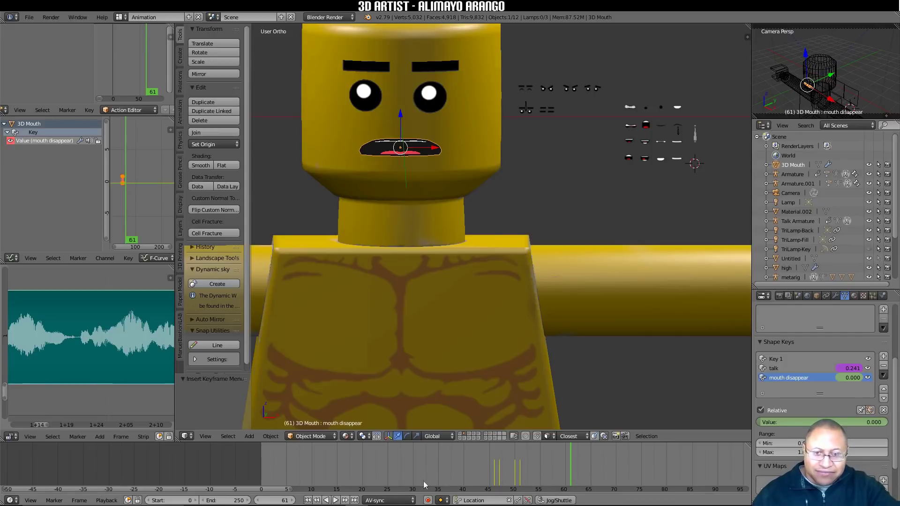
{"action": "left_click", "coordinate": [308, 500]}
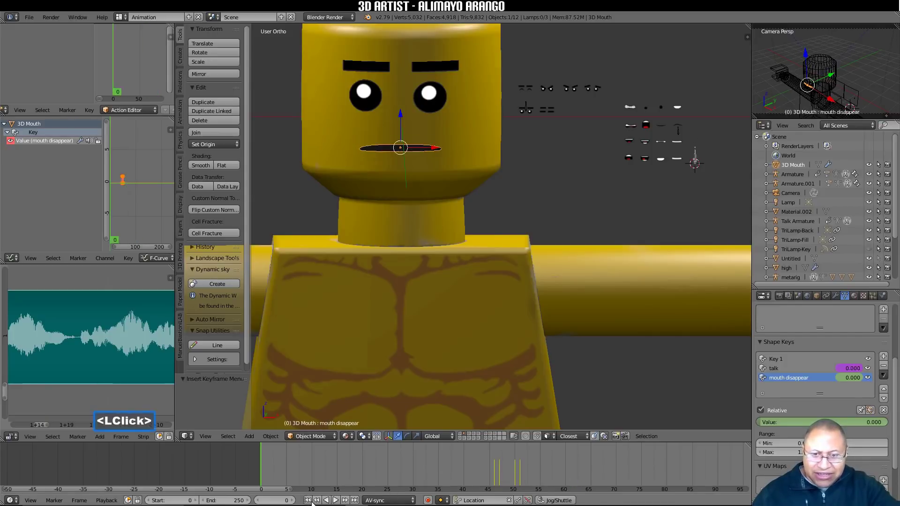
{"action": "left_click", "coordinate": [336, 500]}
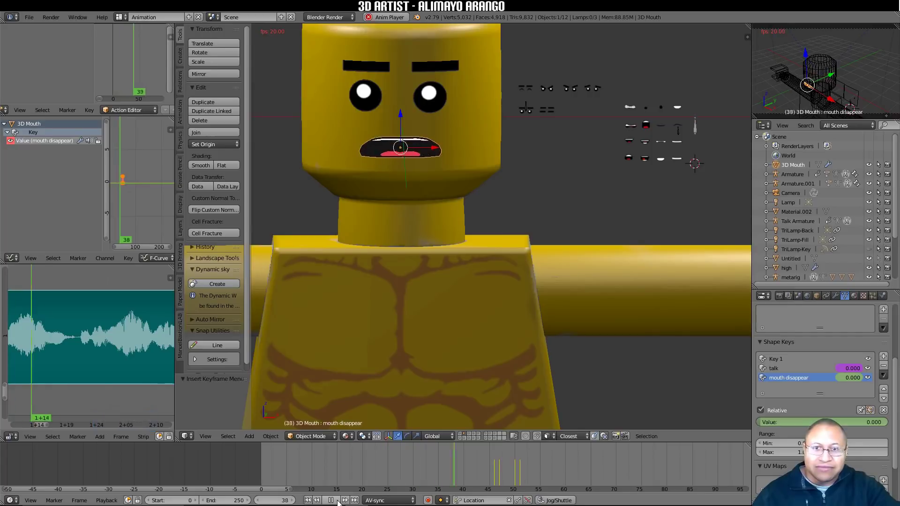
{"action": "left_click", "coordinate": [332, 501]}
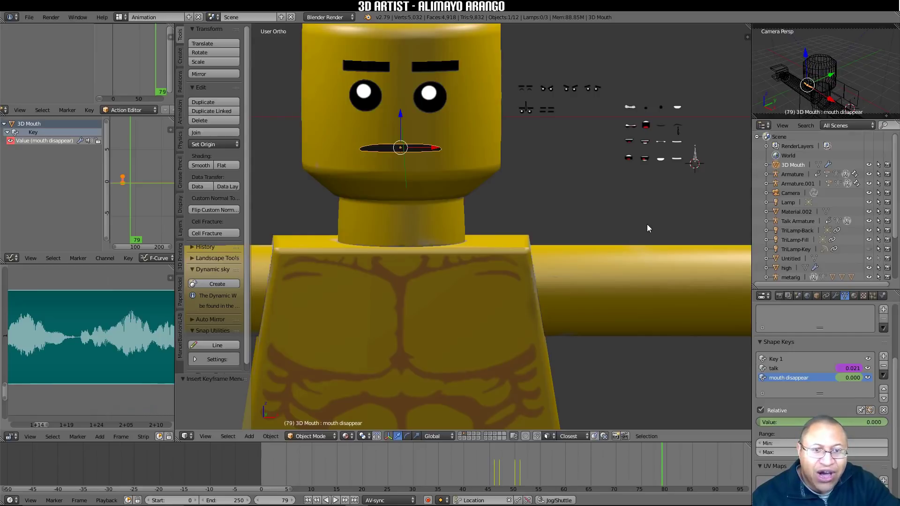
Step: Go to frame 60, select the armature's mouthShape_target bone and enlarge the dope sheet area holding its keyframes
{"action": "right_click_drag", "start_coordinate": [661, 454], "coordinate": [564, 474]}
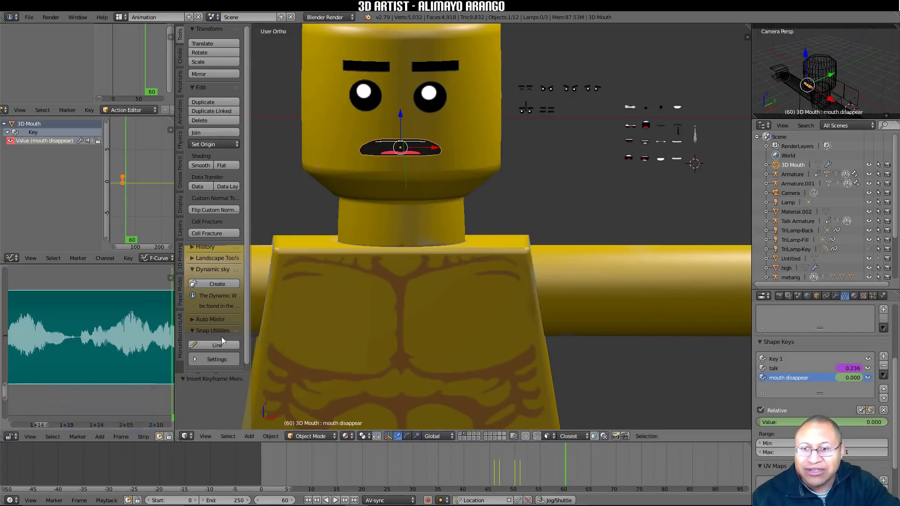
{"action": "middle_click_drag", "start_coordinate": [157, 347], "coordinate": [96, 346]}
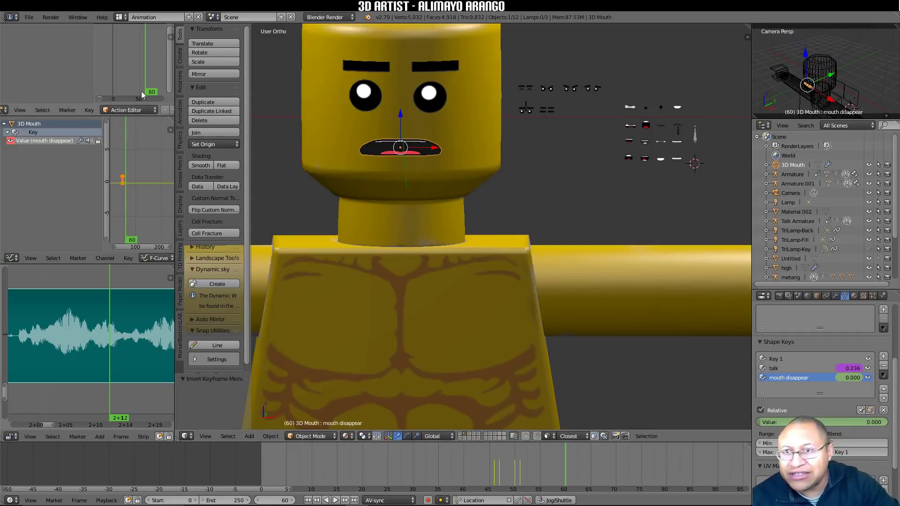
{"action": "middle_click_drag", "start_coordinate": [152, 80], "coordinate": [123, 81]}
{"action": "left_click", "coordinate": [677, 134]}
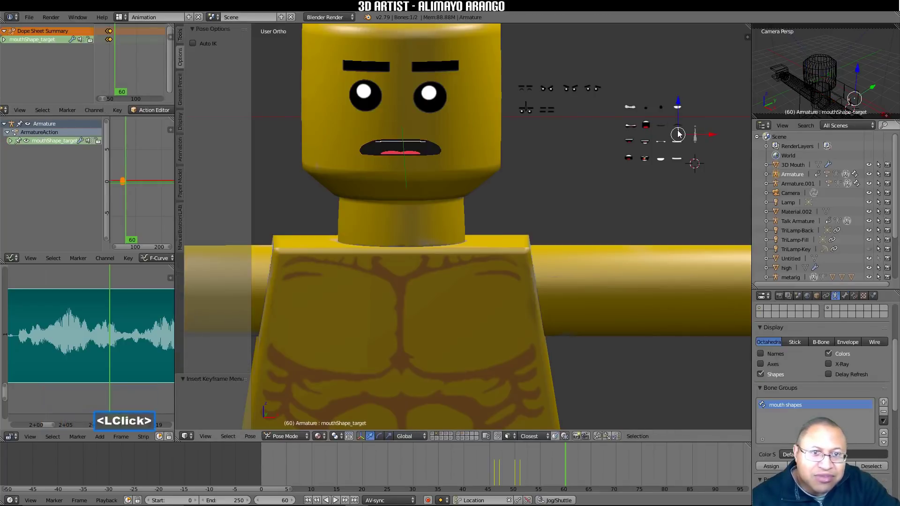
{"action": "scroll", "coordinate": [123, 75], "scroll_direction": "up", "scroll_amount": 5}
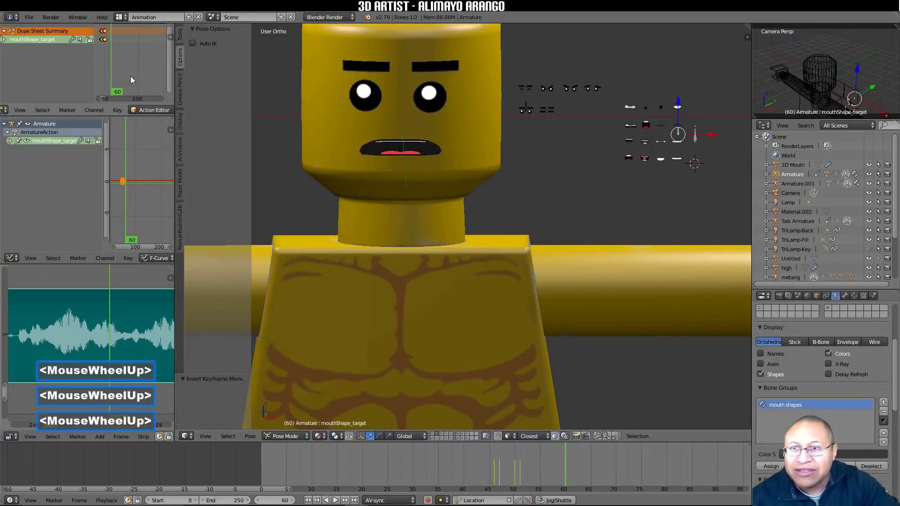
{"action": "middle_click_drag", "start_coordinate": [119, 77], "coordinate": [136, 86]}
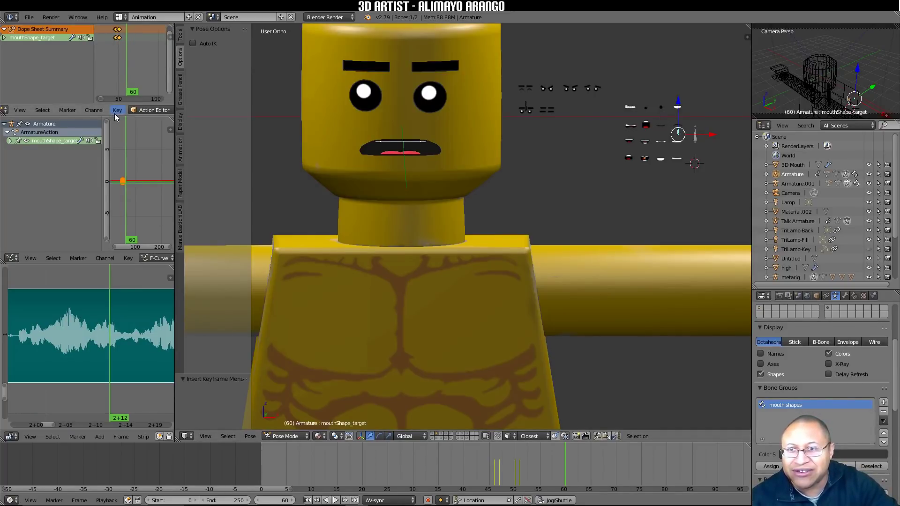
{"action": "left_click_drag", "start_coordinate": [103, 104], "coordinate": [103, 151]}
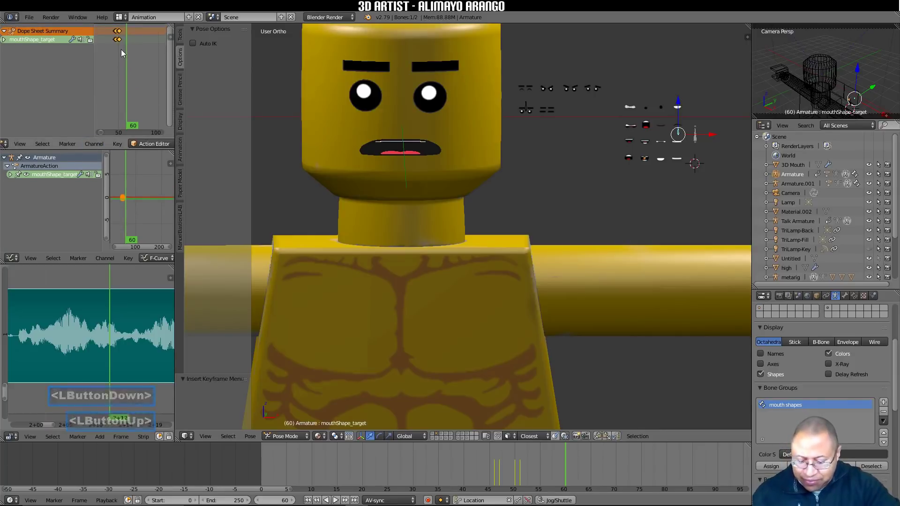
Step: Duplicate all the mouthShape_target bone's keyframes in the dope sheet and place the copies starting at frame 60
{"action": "key", "text": "a"}
{"action": "key", "text": "a"}
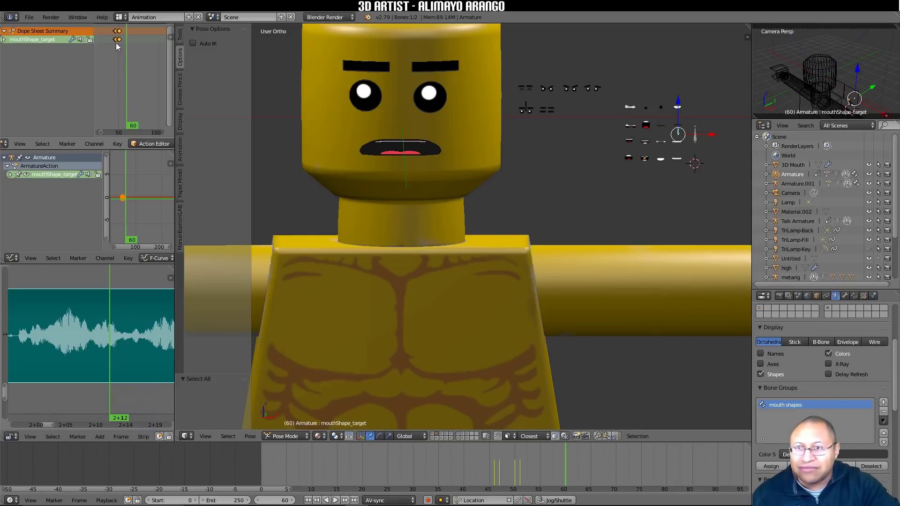
{"action": "scroll", "coordinate": [130, 61], "scroll_direction": "up", "scroll_amount": 8}
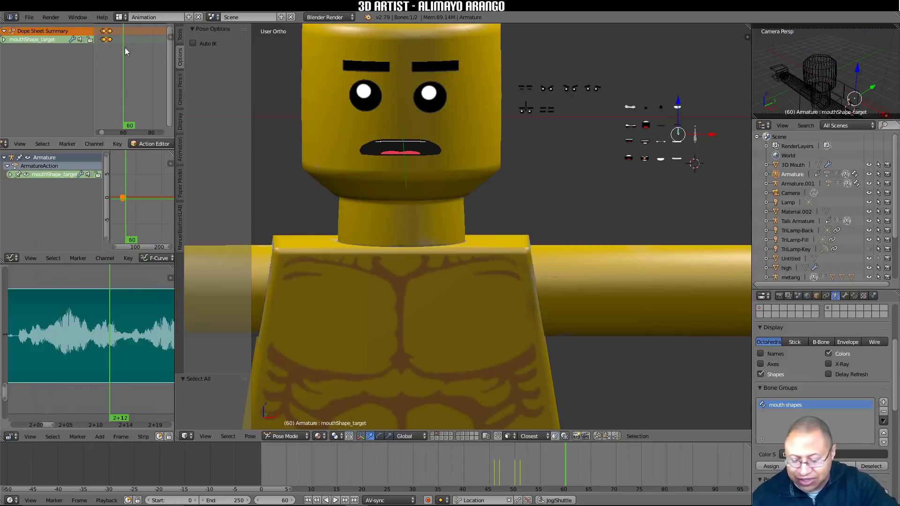
{"action": "key", "text": "shift+d"}
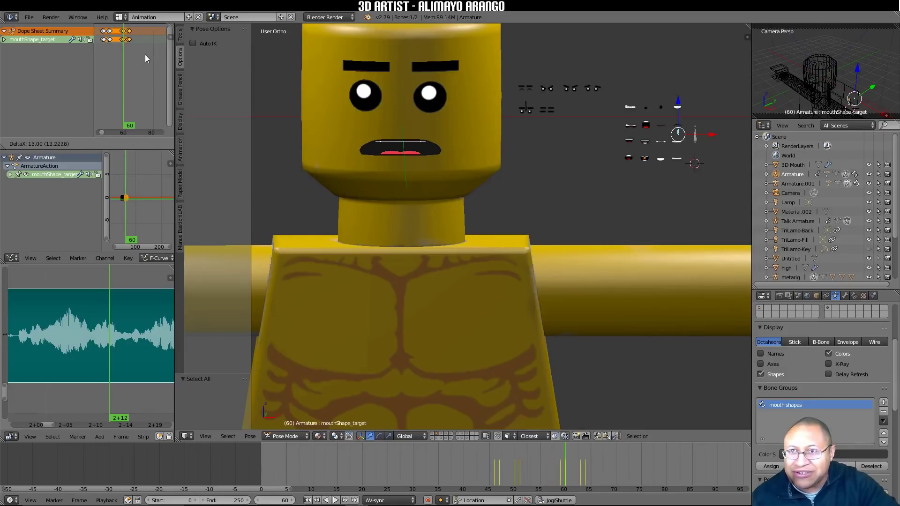
{"action": "left_click", "coordinate": [145, 54]}
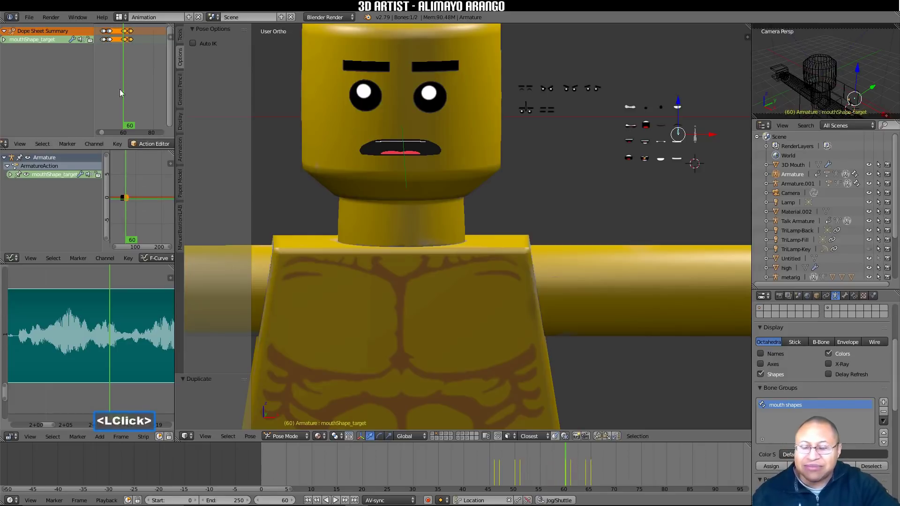
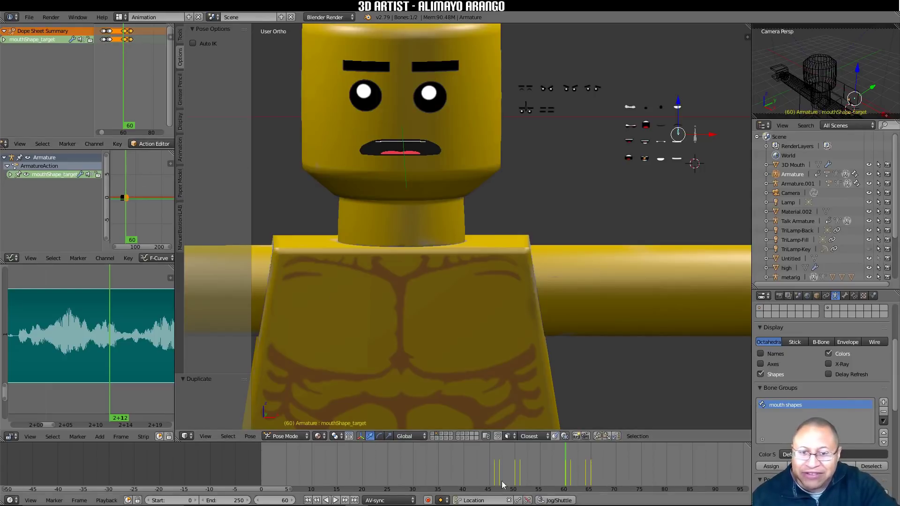
Step: Scrub between frames 59 and 70 to review the mouth around the duplicated keyframes
{"action": "right_click_drag", "start_coordinate": [555, 460], "coordinate": [618, 468]}
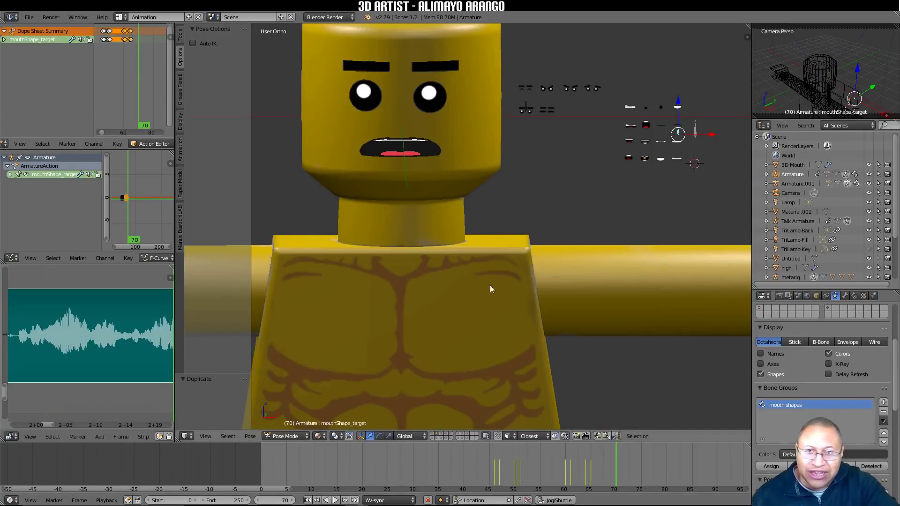
{"action": "right_click_drag", "start_coordinate": [585, 463], "coordinate": [564, 473]}
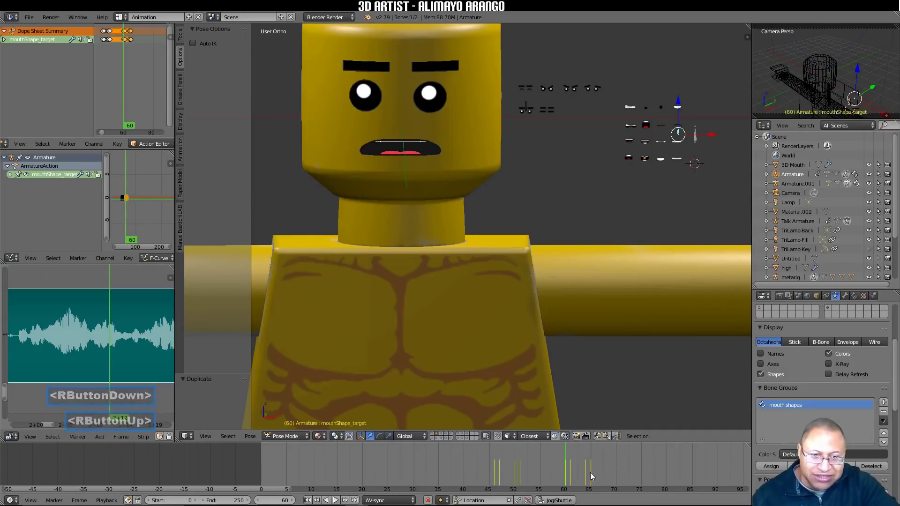
{"action": "right_click", "coordinate": [566, 458]}
{"action": "right_click_drag", "start_coordinate": [563, 457], "coordinate": [562, 456]}
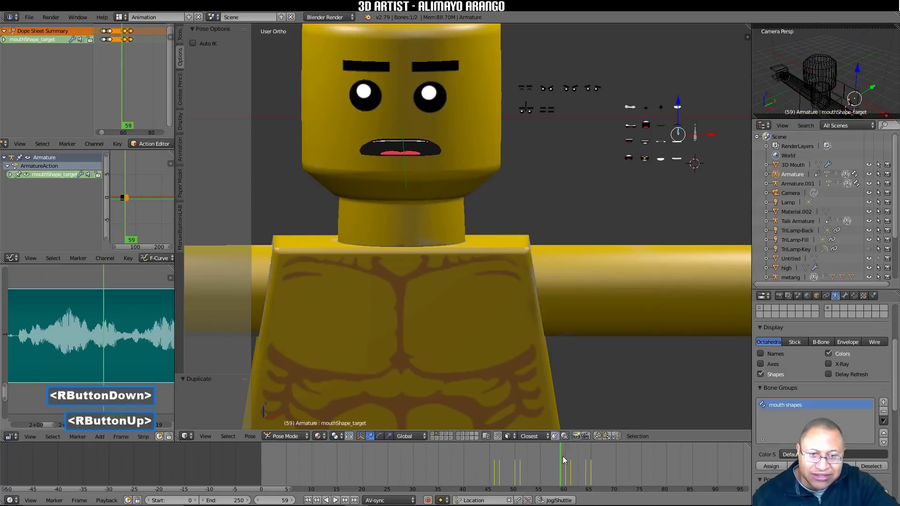
Step: Keyframe the 3D Mouth object's mouth disappear shape key at 0.000 on frame 58 and at 1.000 on frame 59
{"action": "left_click", "coordinate": [435, 154]}
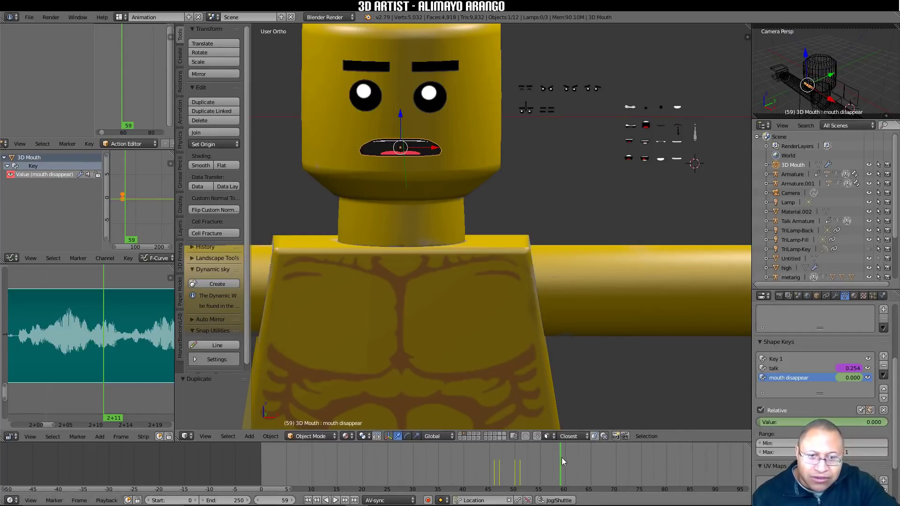
{"action": "left_click", "coordinate": [259, 500]}
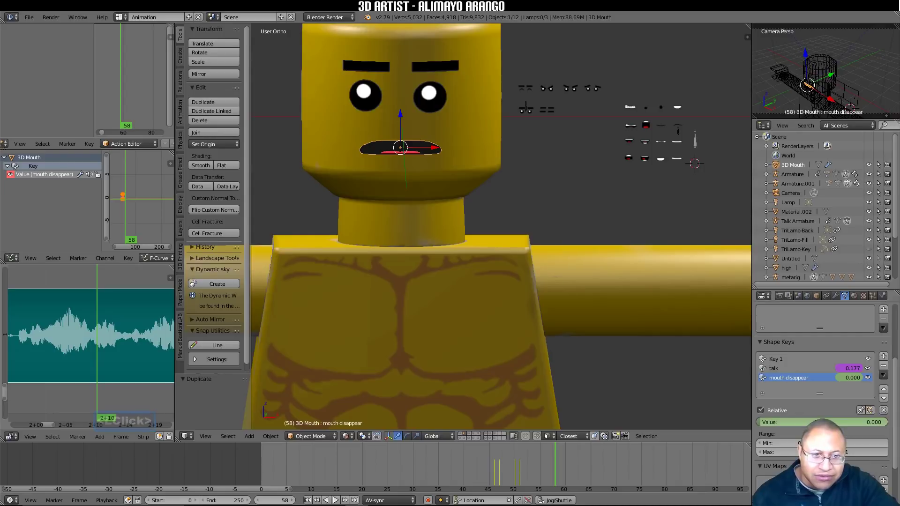
{"action": "key", "text": "i"}
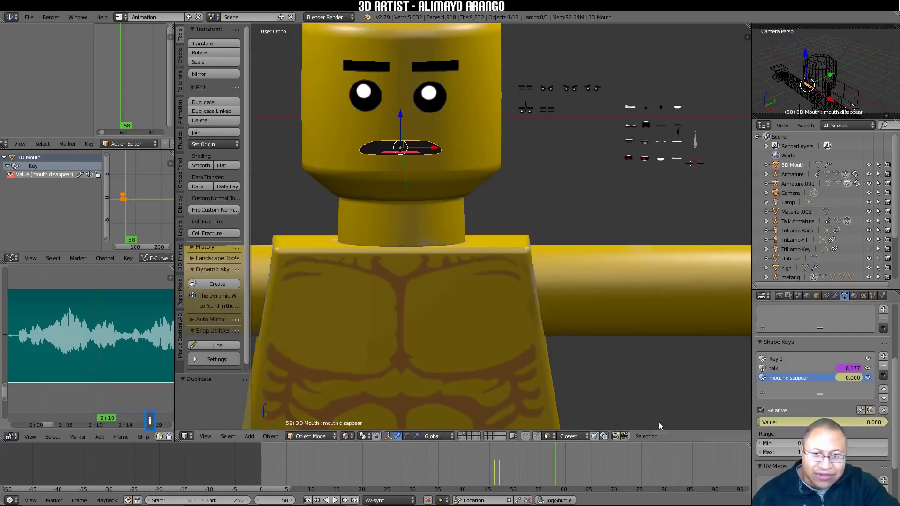
{"action": "left_click", "coordinate": [291, 501]}
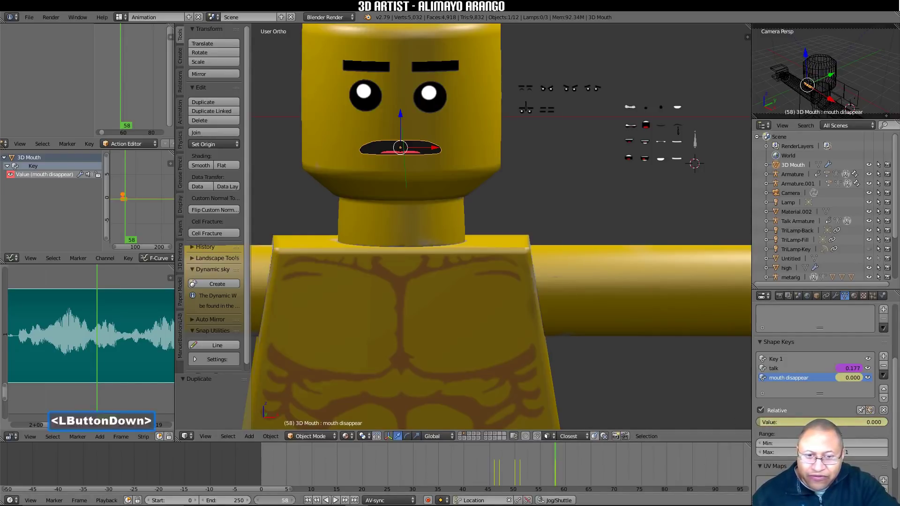
{"action": "left_click_drag", "start_coordinate": [762, 424], "coordinate": [875, 425]}
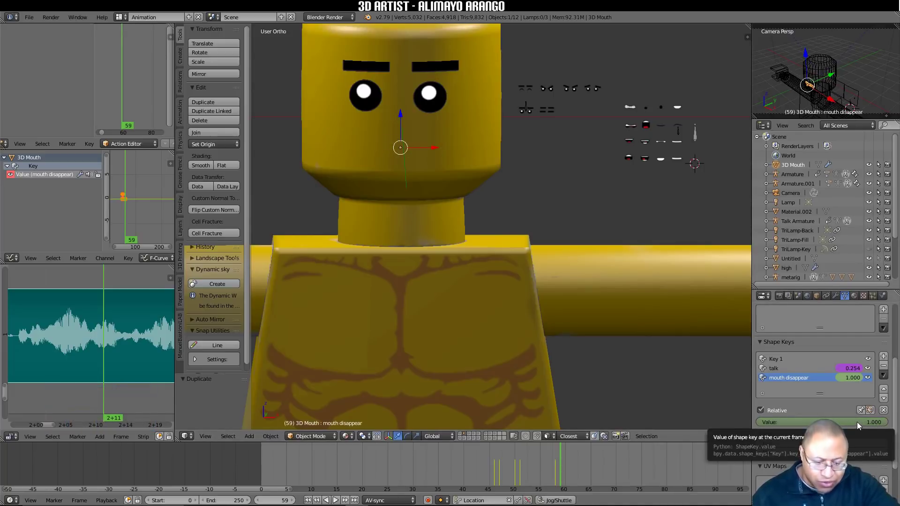
{"action": "key", "text": "i"}
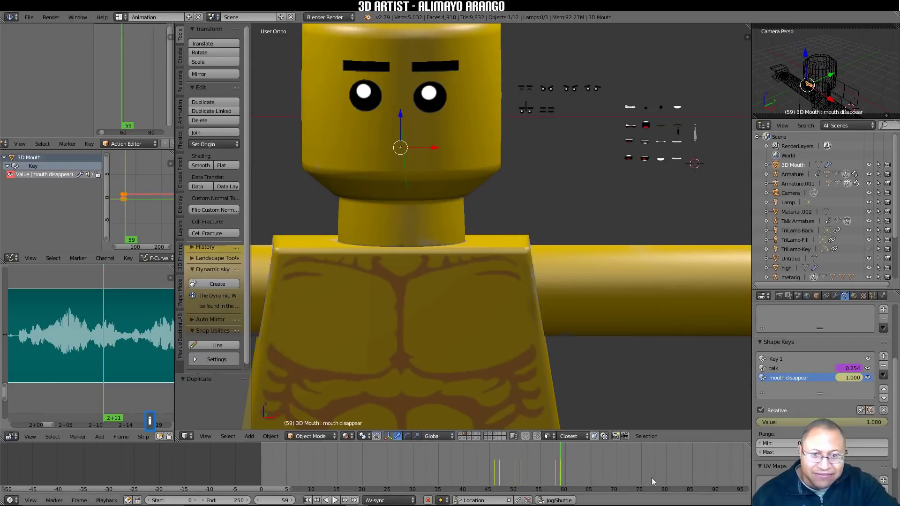
Step: Replace the 3D Mouth's mouth disappear keyframe on frame 59 with a value of 0.000
{"action": "right_click", "coordinate": [561, 461]}
{"action": "right_click_drag", "start_coordinate": [567, 466], "coordinate": [561, 473]}
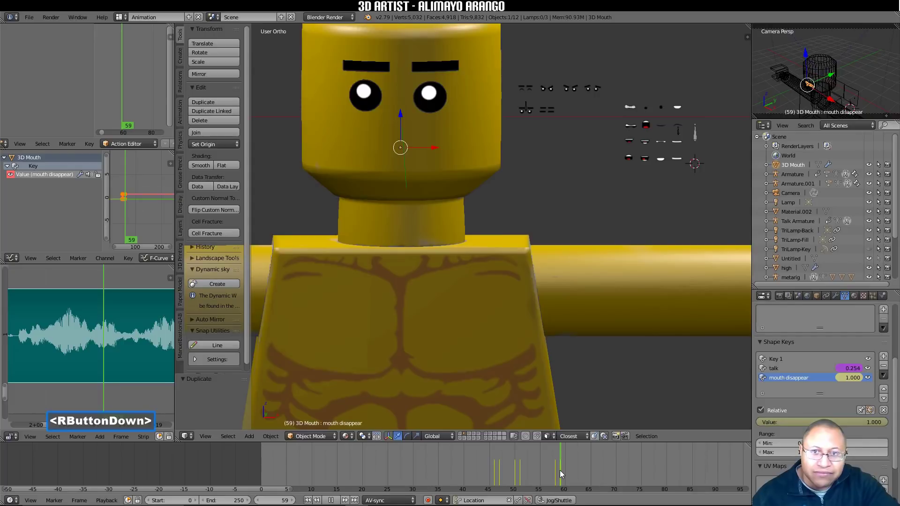
{"action": "right_click_drag", "start_coordinate": [557, 471], "coordinate": [560, 476]}
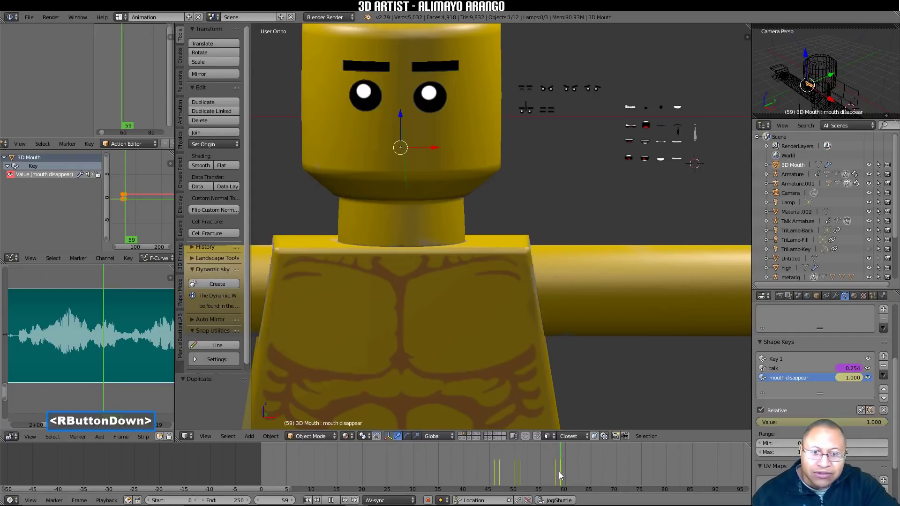
{"action": "right_click_drag", "start_coordinate": [559, 475], "coordinate": [560, 473]}
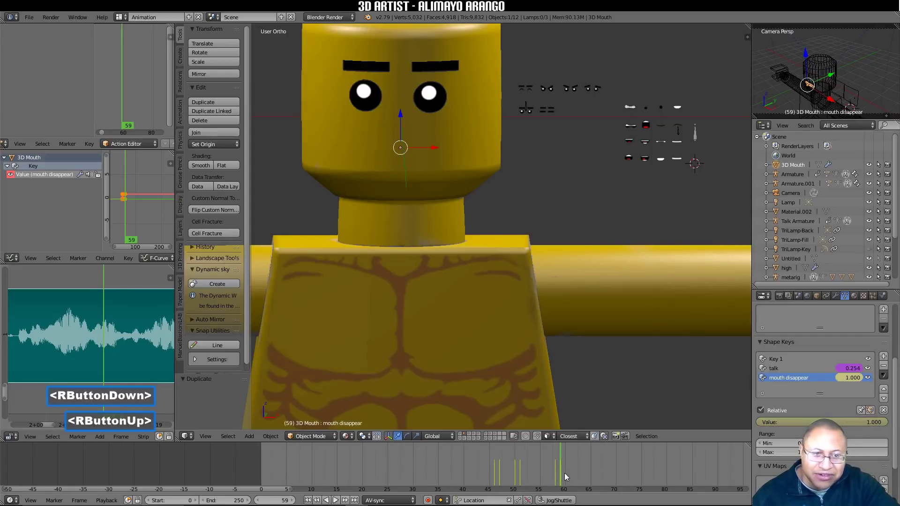
{"action": "left_click_drag", "start_coordinate": [883, 422], "coordinate": [761, 422]}
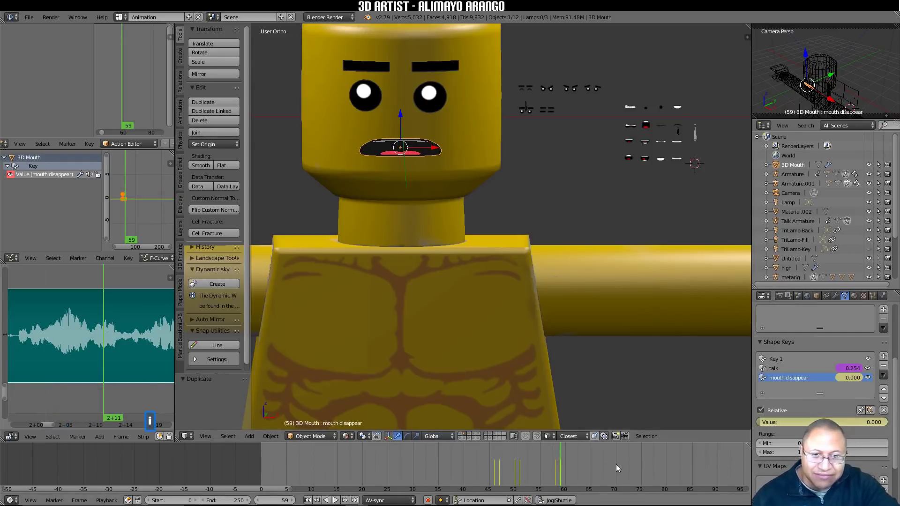
Step: Keyframe the mouth disappear shape key at 0.000 on frame 60 and at 1.000 on frame 61
{"action": "right_click_drag", "start_coordinate": [560, 460], "coordinate": [569, 466]}
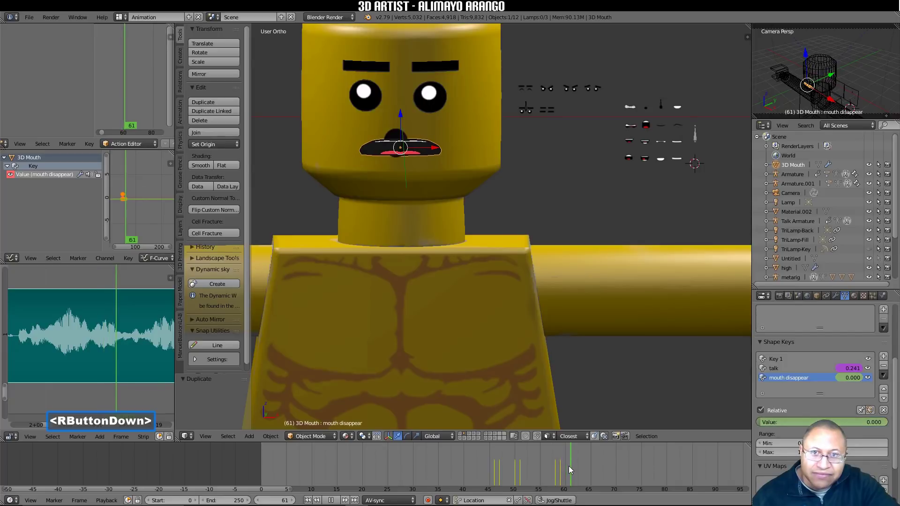
{"action": "right_click_drag", "start_coordinate": [570, 466], "coordinate": [568, 466]}
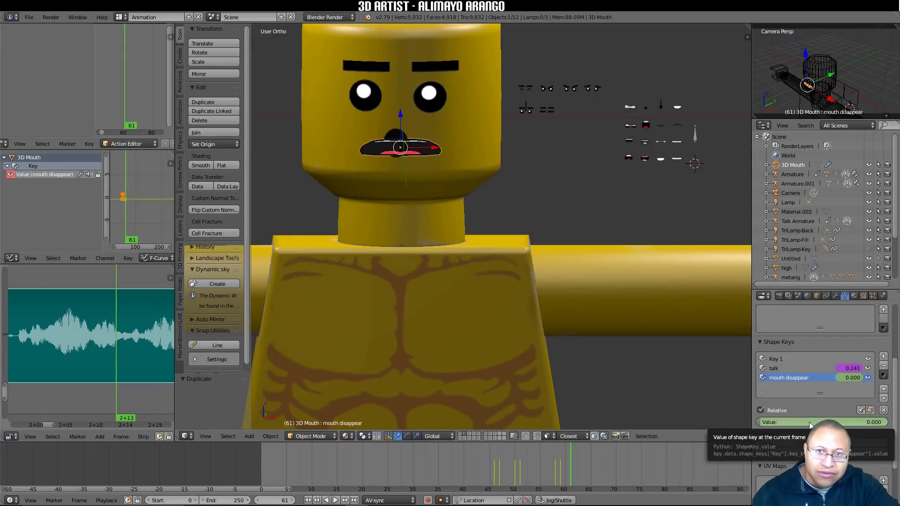
{"action": "right_click", "coordinate": [571, 463]}
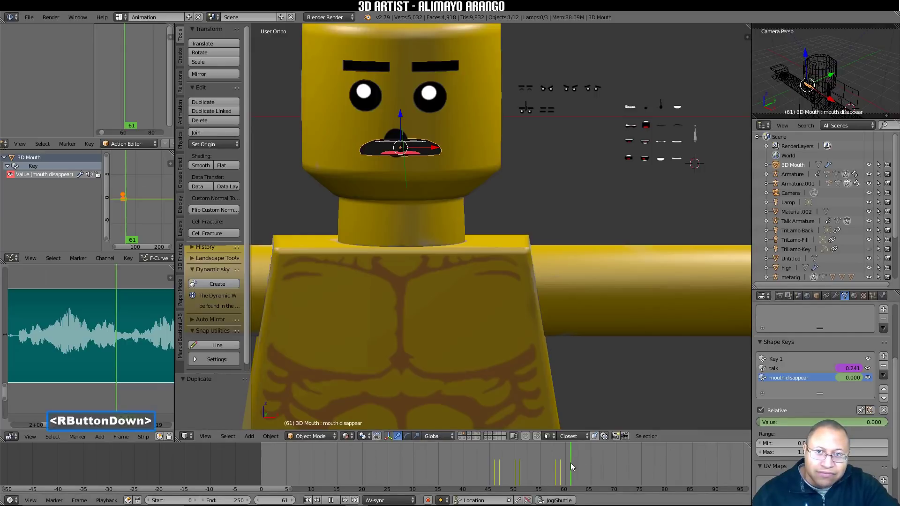
{"action": "right_click", "coordinate": [566, 462]}
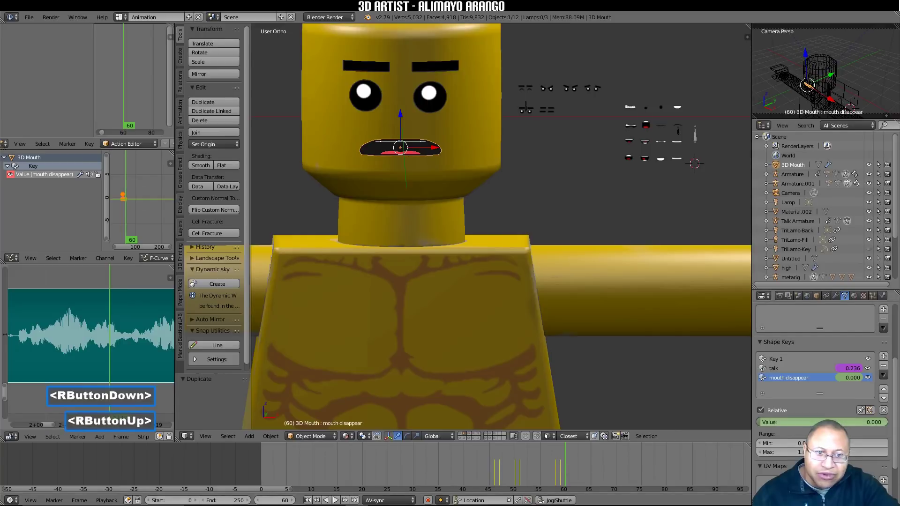
{"action": "right_click", "coordinate": [569, 467]}
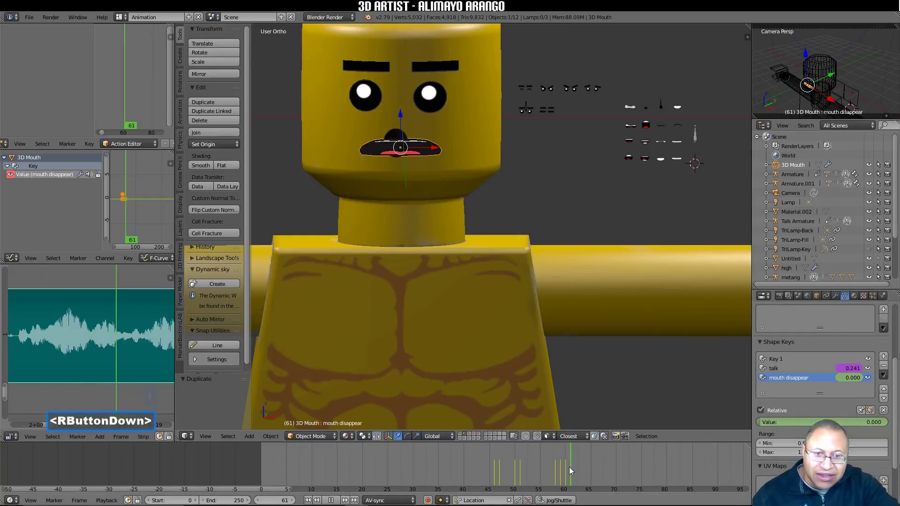
{"action": "left_click_drag", "start_coordinate": [834, 422], "coordinate": [889, 425]}
{"action": "key", "text": "i"}
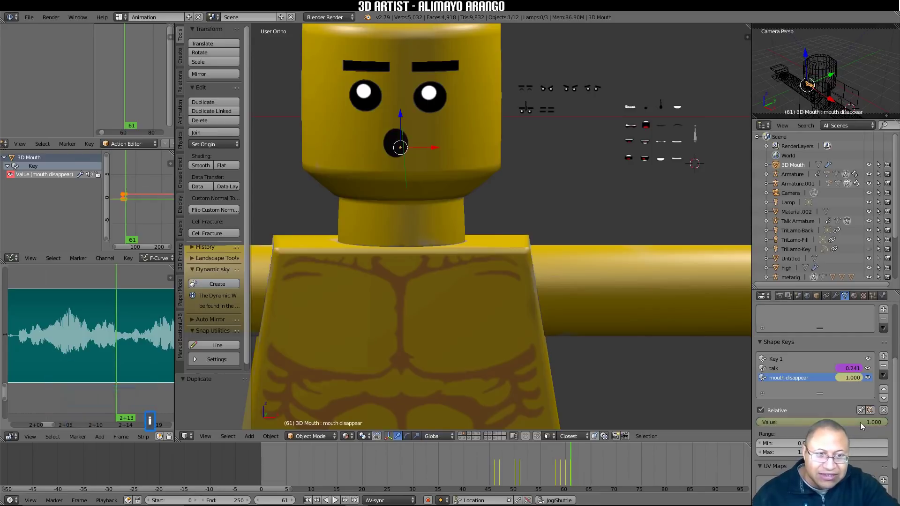
Step: Keyframe the mouth disappear shape key at 1.000 on frame 64 and at 0.000 on frame 65
{"action": "right_click_drag", "start_coordinate": [574, 475], "coordinate": [587, 480]}
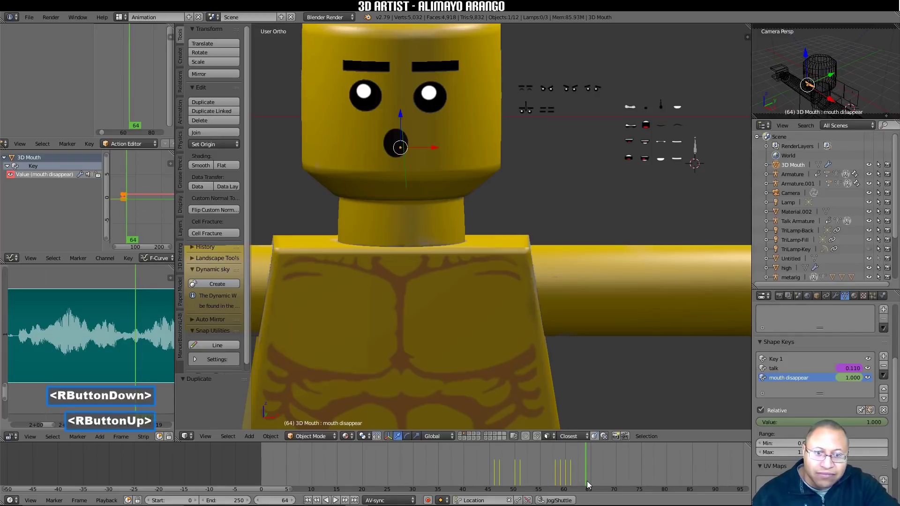
{"action": "key", "text": "i"}
{"action": "left_click", "coordinate": [590, 469]}
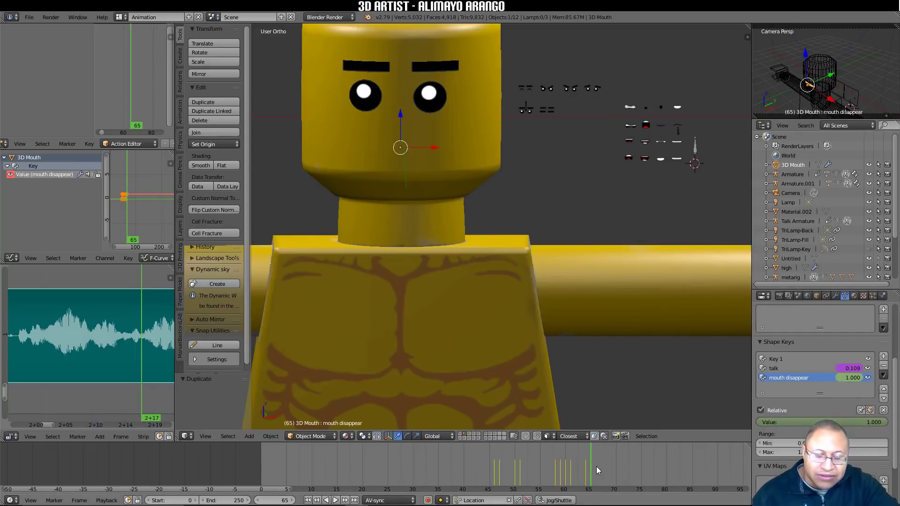
{"action": "left_click_drag", "start_coordinate": [879, 423], "coordinate": [795, 423]}
{"action": "key", "text": "i"}
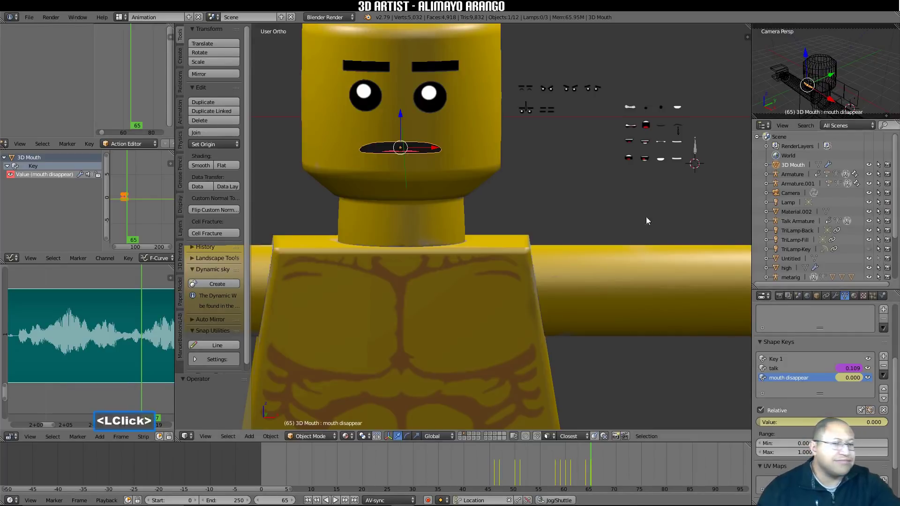
Step: Play the animation from frame 0 to review the mouth switches and stop at frame 89
{"action": "left_click", "coordinate": [308, 500]}
{"action": "left_click", "coordinate": [335, 500]}
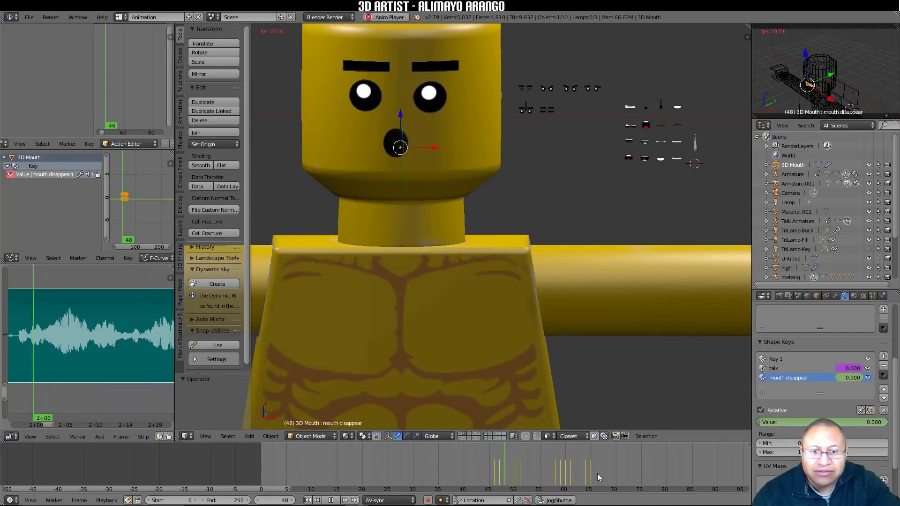
{"action": "left_click", "coordinate": [334, 501]}
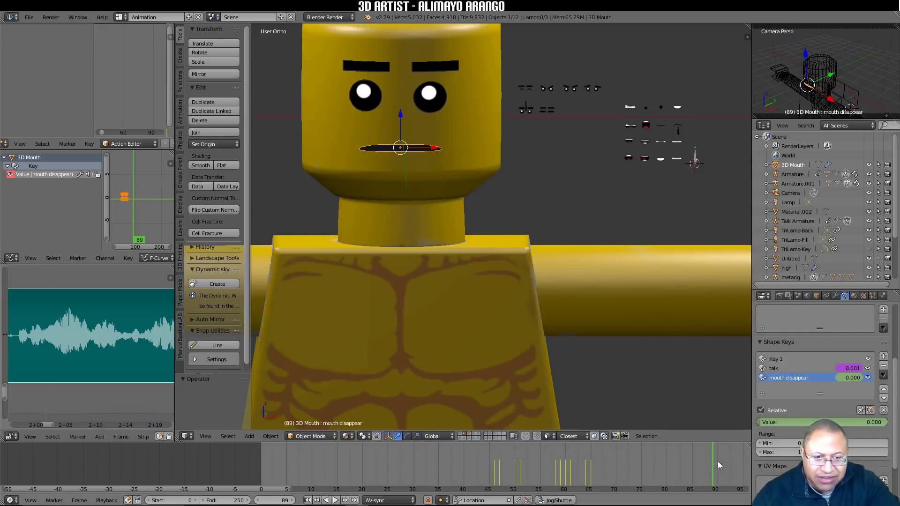
Step: Set the animation's end frame to 89 and play the shortened range from the start
{"action": "key", "text": "e"}
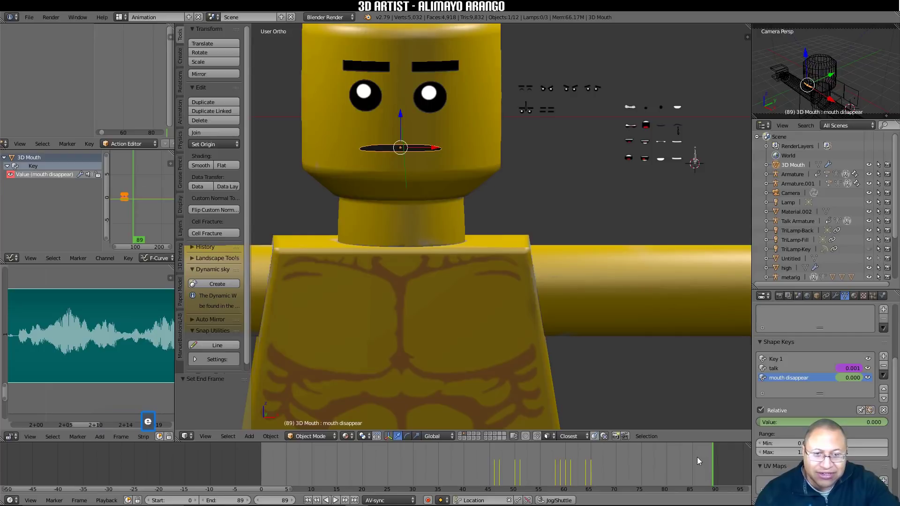
{"action": "right_click_drag", "start_coordinate": [711, 463], "coordinate": [429, 467]}
{"action": "left_click", "coordinate": [308, 500]}
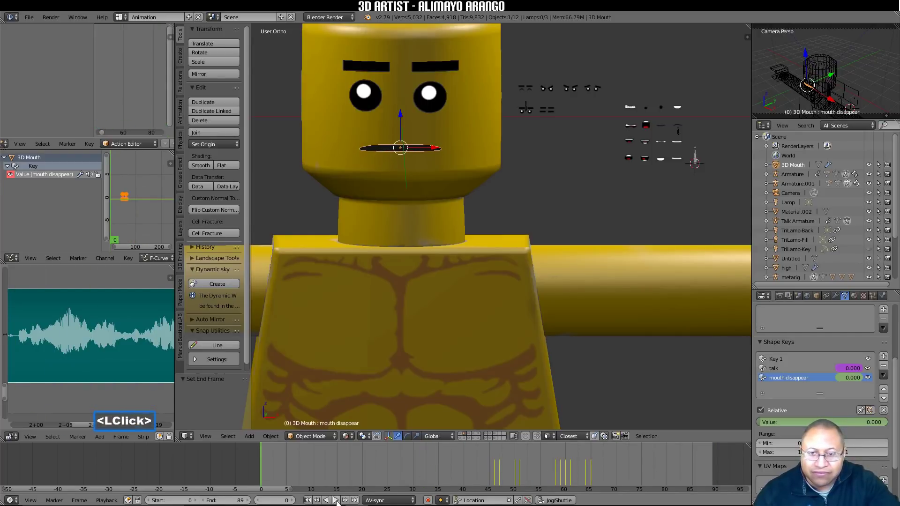
{"action": "left_click", "coordinate": [335, 500]}
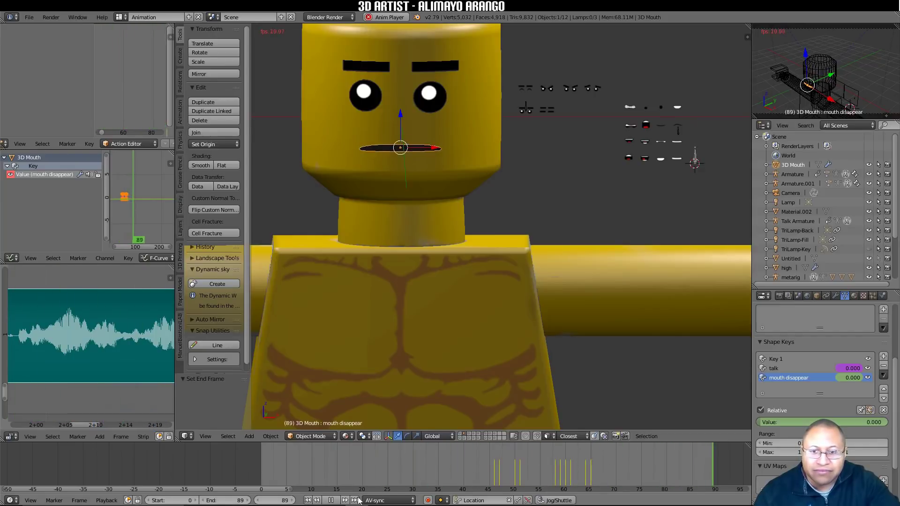
{"action": "left_click", "coordinate": [331, 500]}
Step: Go to frame 34 and keyframe the location of Armature.001's 2D eyesShapes_target bone
{"action": "right_click_drag", "start_coordinate": [389, 483], "coordinate": [547, 443]}
{"action": "right_click_drag", "start_coordinate": [531, 492], "coordinate": [374, 481]}
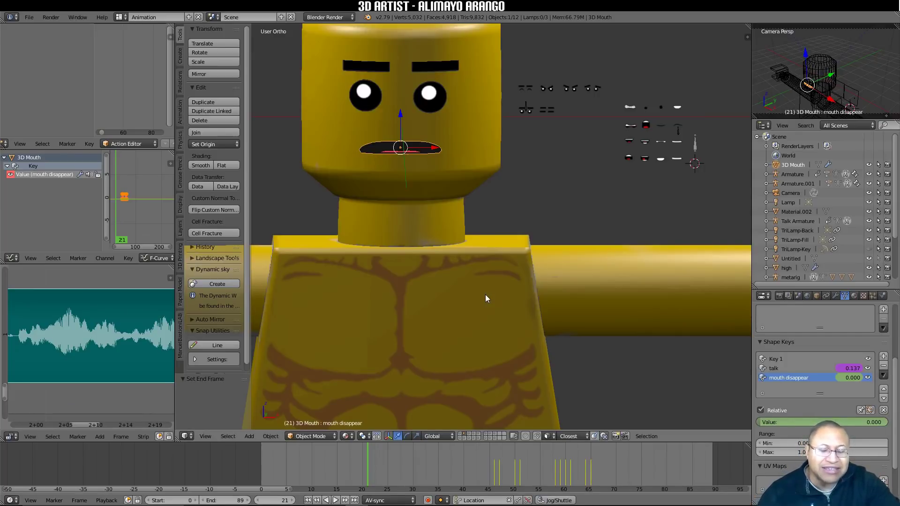
{"action": "right_click_drag", "start_coordinate": [361, 458], "coordinate": [437, 455]}
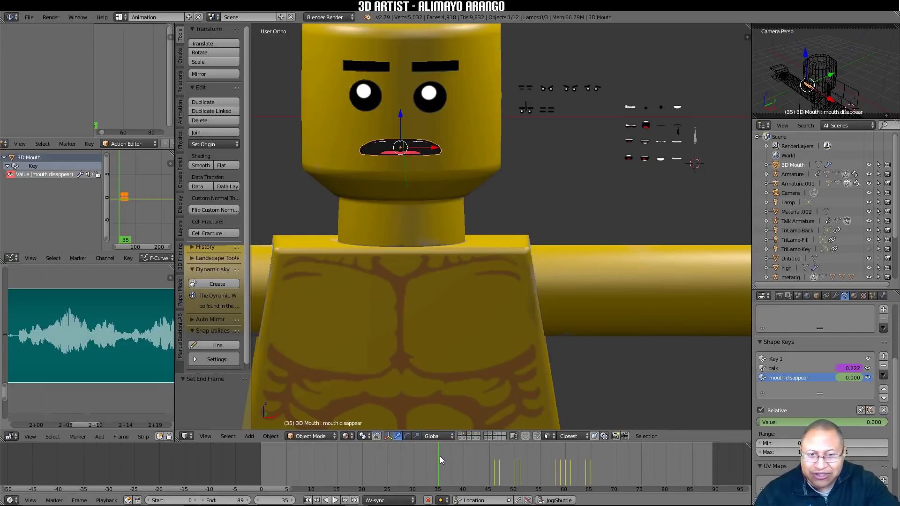
{"action": "left_click", "coordinate": [259, 500]}
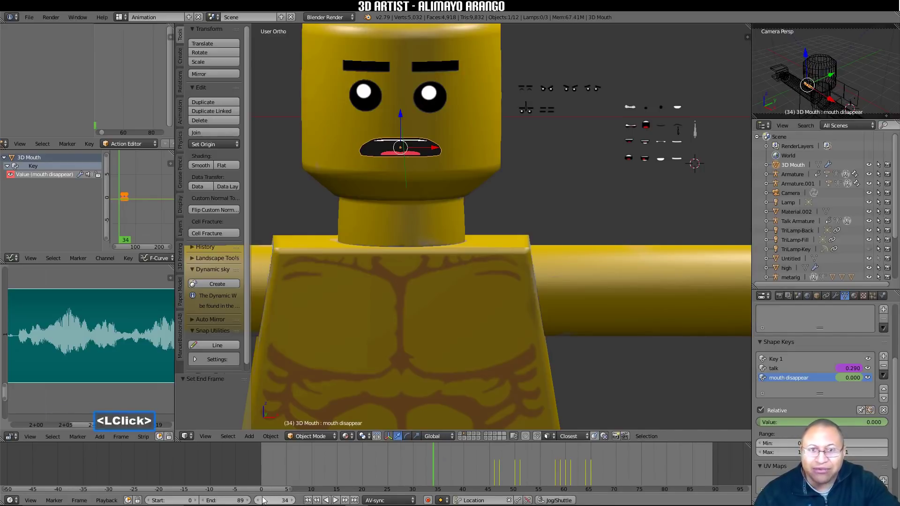
{"action": "left_click", "coordinate": [525, 105]}
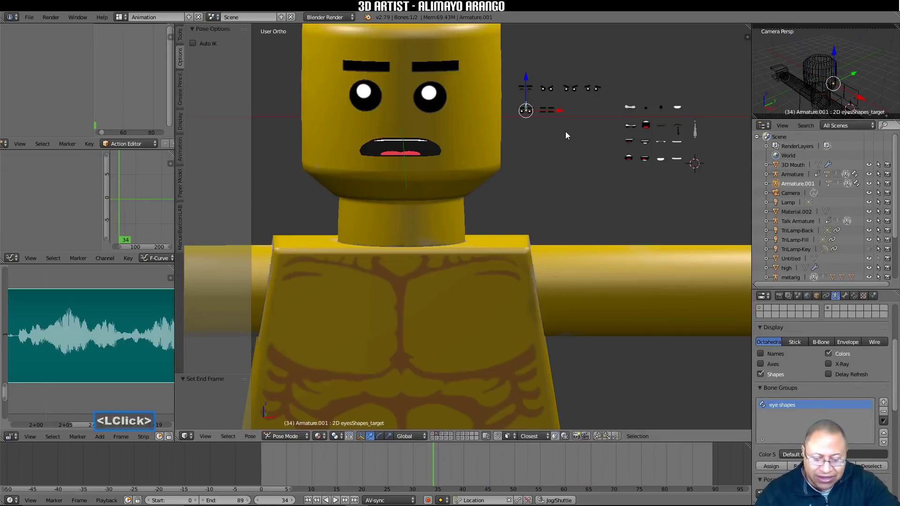
{"action": "key", "text": "i"}
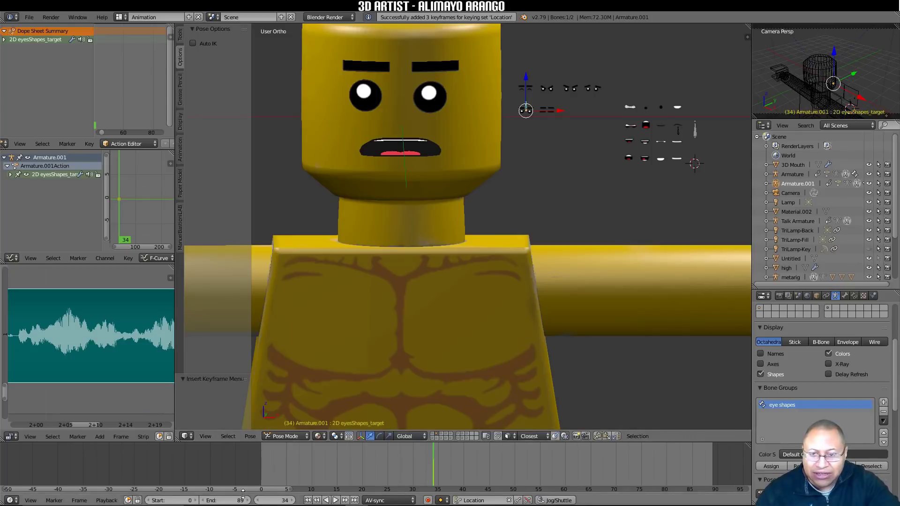
Step: On frame 35, move the 2D eyesShapes_target bone onto the last eye shape of the upper row, with raised slanted eyebrows
{"action": "left_click", "coordinate": [292, 500]}
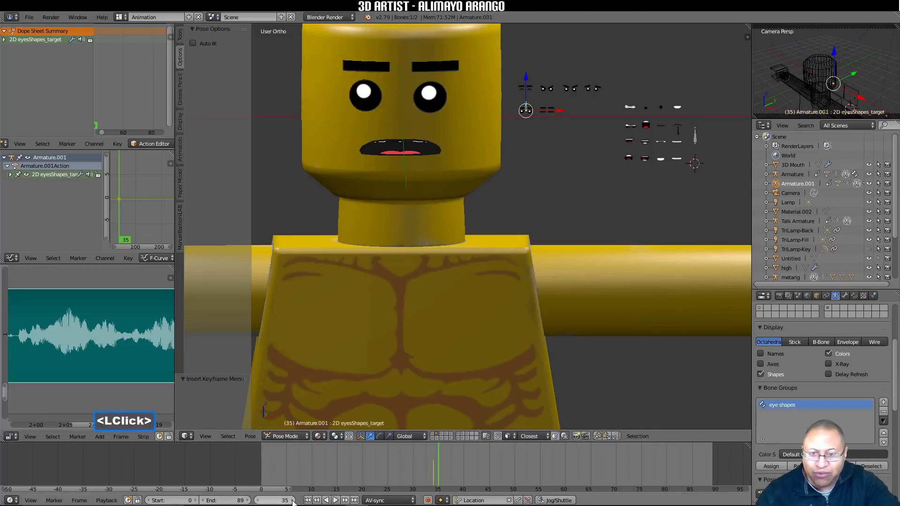
{"action": "left_click_drag", "start_coordinate": [554, 108], "coordinate": [622, 120]}
{"action": "left_click_drag", "start_coordinate": [600, 84], "coordinate": [597, 61]}
{"action": "left_click_drag", "start_coordinate": [627, 86], "coordinate": [625, 87]}
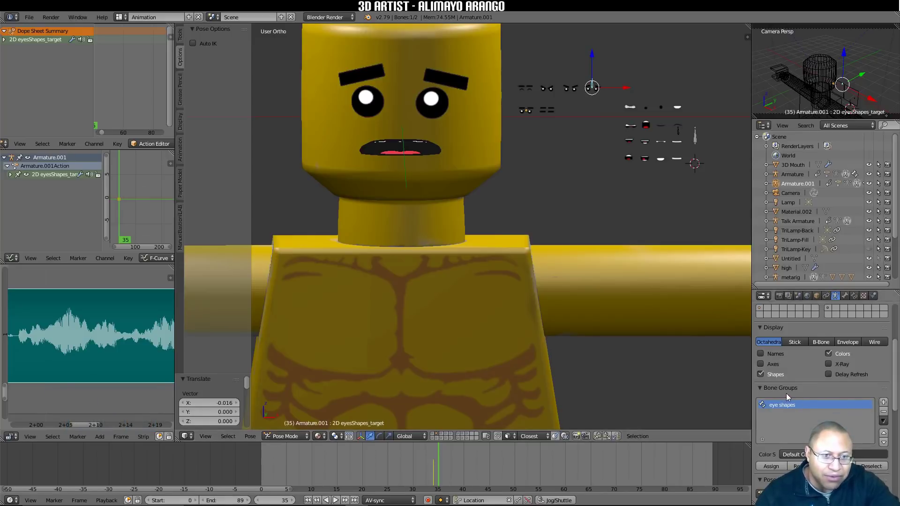
Step: Add the eye pose to PoseLib.001 as "Eye brows up" and keyframe the bone's location on frame 35
{"action": "scroll", "coordinate": [825, 408], "scroll_direction": "down", "scroll_amount": 4}
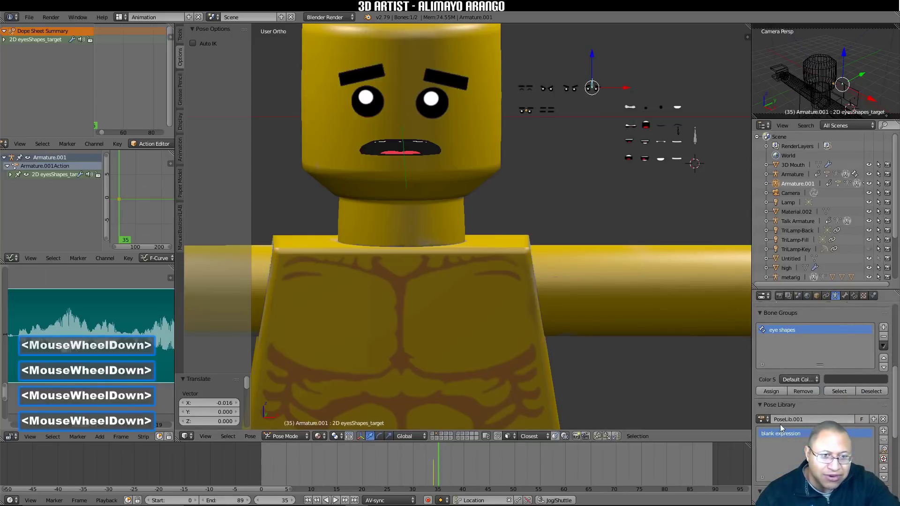
{"action": "left_click", "coordinate": [883, 430]}
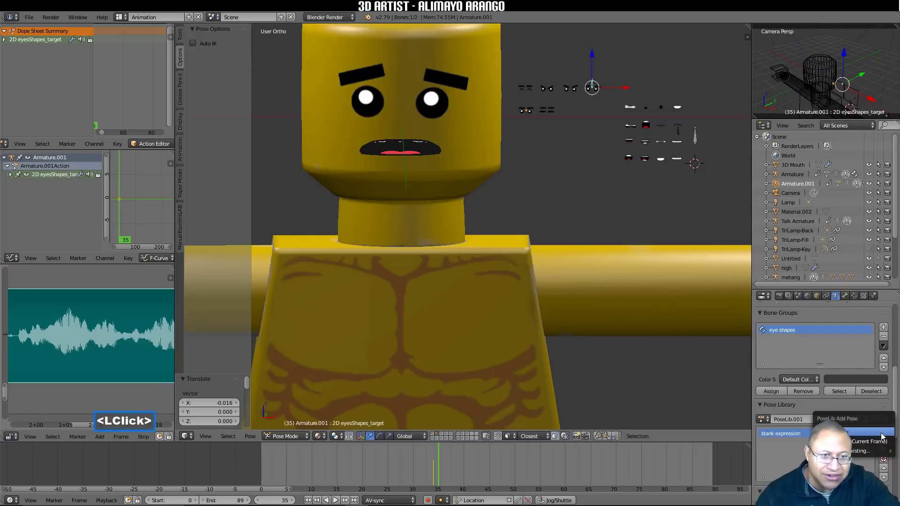
{"action": "left_click", "coordinate": [880, 435]}
{"action": "double_click", "coordinate": [778, 443]}
{"action": "type", "text": "E"}
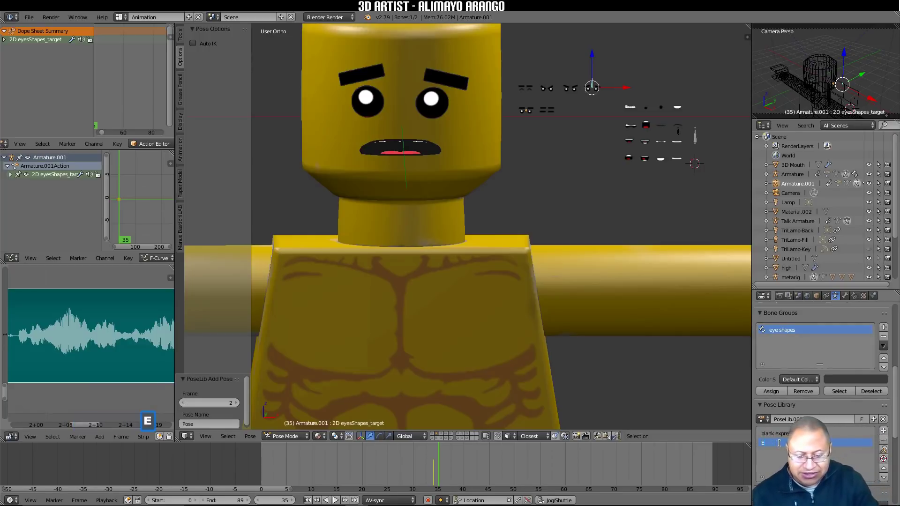
{"action": "type", "text": "ye br"}
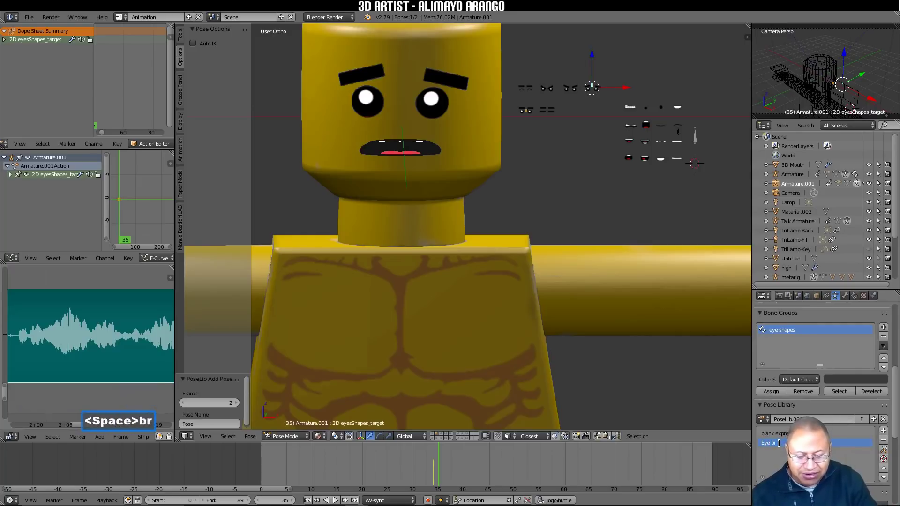
{"action": "type", "text": "ows up"}
{"action": "key", "text": "Return"}
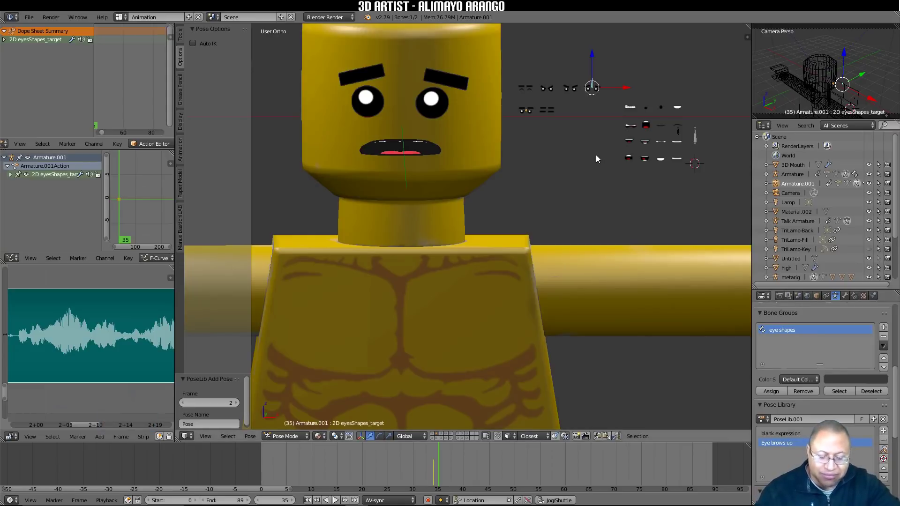
{"action": "key", "text": "i"}
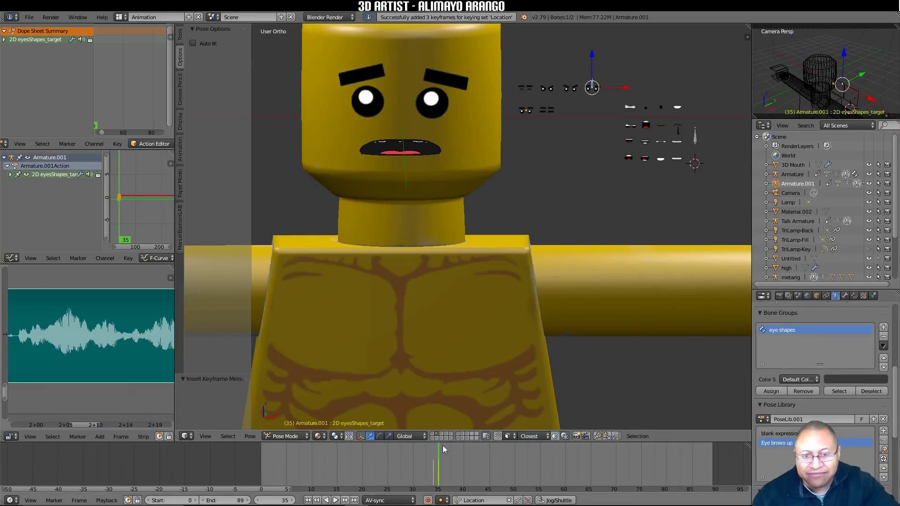
Step: Scrub through the timeline to frame 40 and keyframe the location of the 2D eyesShapes_target bone there
{"action": "right_click", "coordinate": [421, 458]}
{"action": "right_click_drag", "start_coordinate": [422, 458], "coordinate": [446, 471]}
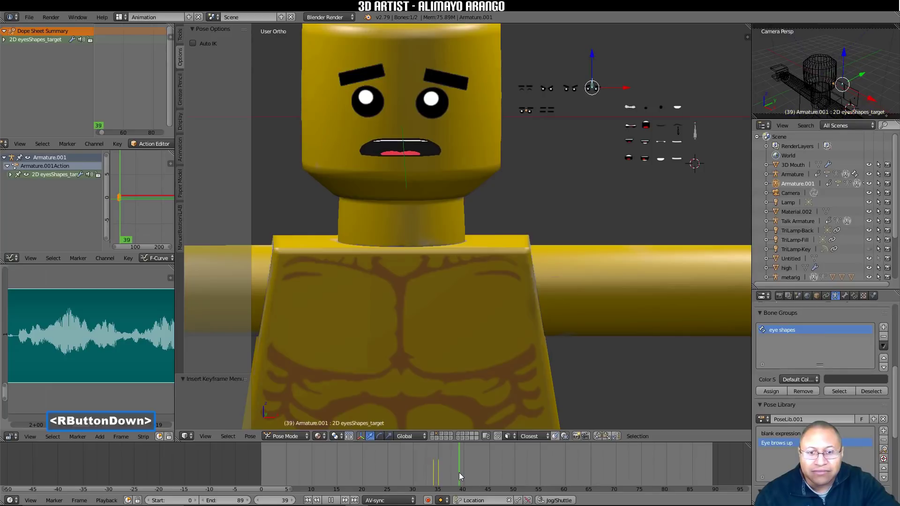
{"action": "right_click_drag", "start_coordinate": [463, 474], "coordinate": [462, 473]}
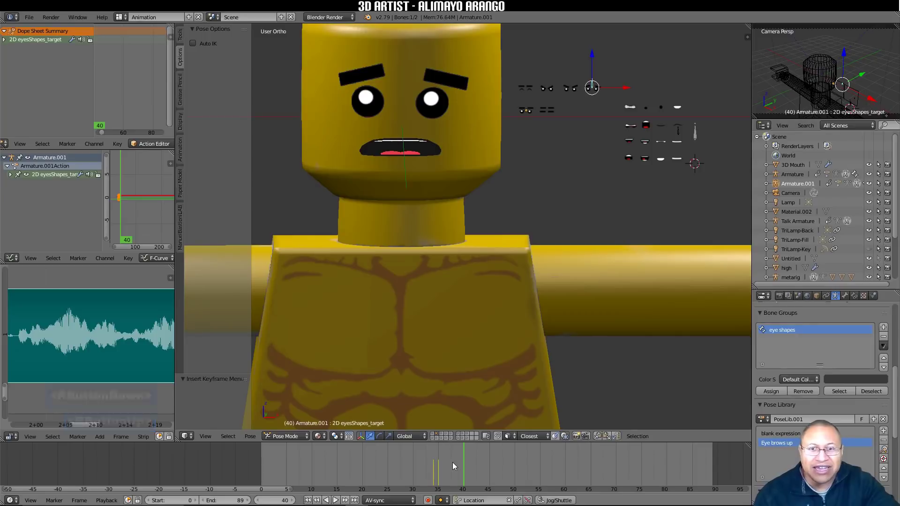
{"action": "right_click_drag", "start_coordinate": [463, 465], "coordinate": [326, 490]}
{"action": "right_click_drag", "start_coordinate": [387, 452], "coordinate": [458, 472]}
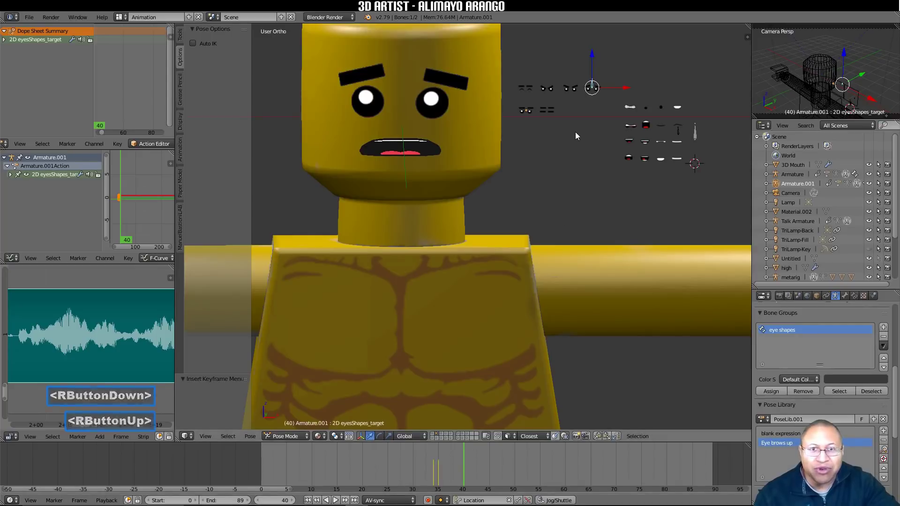
{"action": "key", "text": "i"}
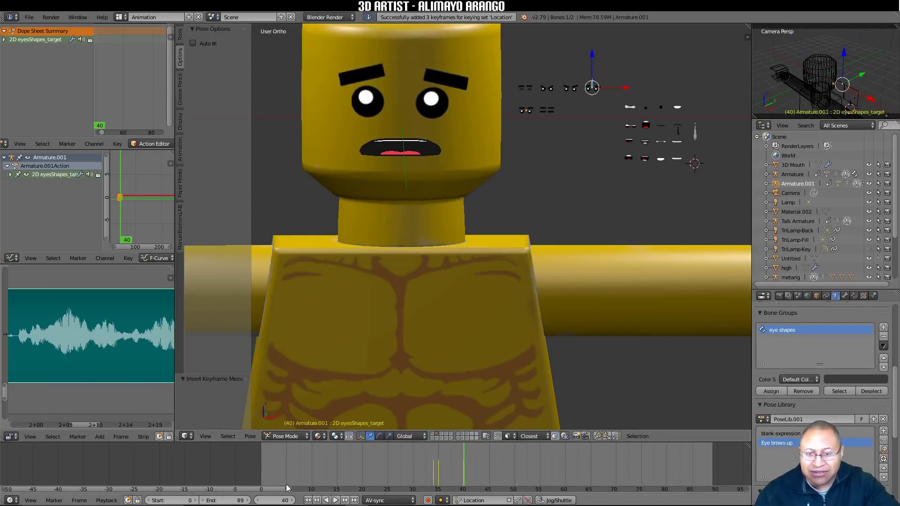
Step: On frame 41, apply the "blank expression" library pose to the 2D eyesShapes_target bone and keyframe its location
{"action": "left_click", "coordinate": [293, 500]}
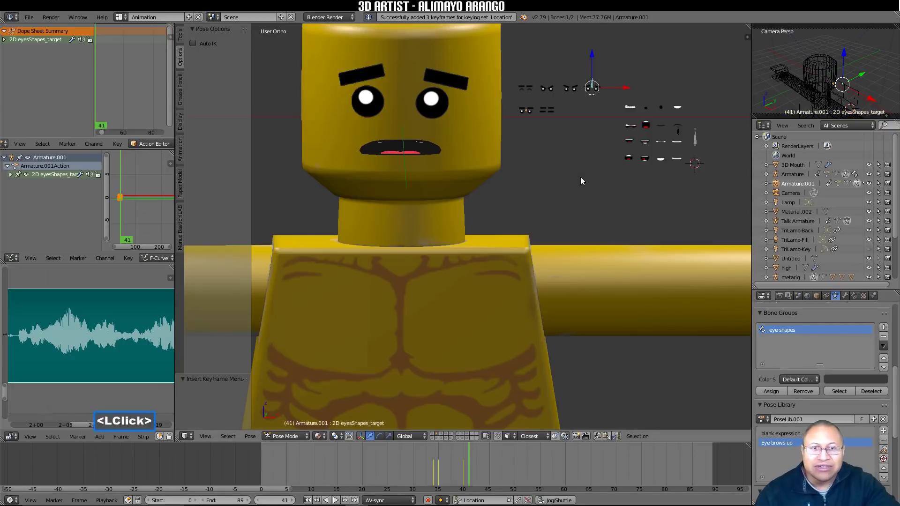
{"action": "left_click_drag", "start_coordinate": [623, 87], "coordinate": [559, 98]}
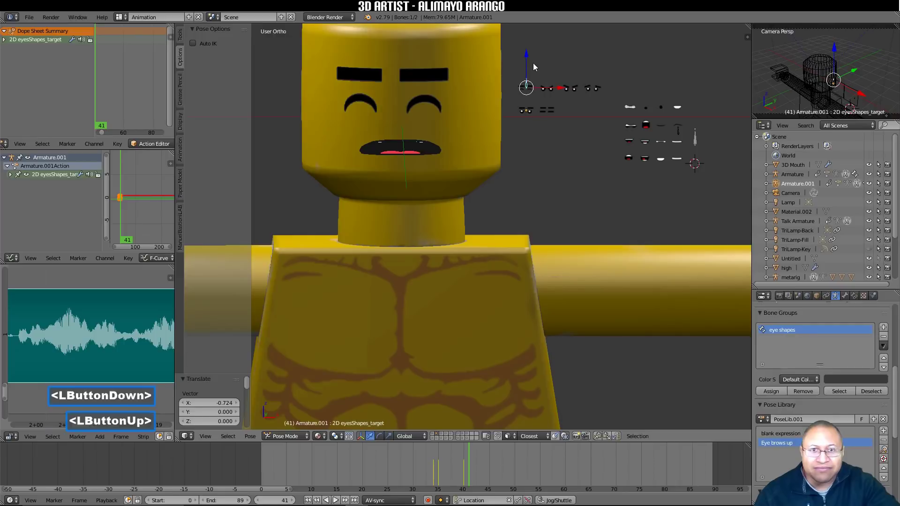
{"action": "left_click_drag", "start_coordinate": [526, 59], "coordinate": [526, 69]}
{"action": "left_click", "coordinate": [790, 433]}
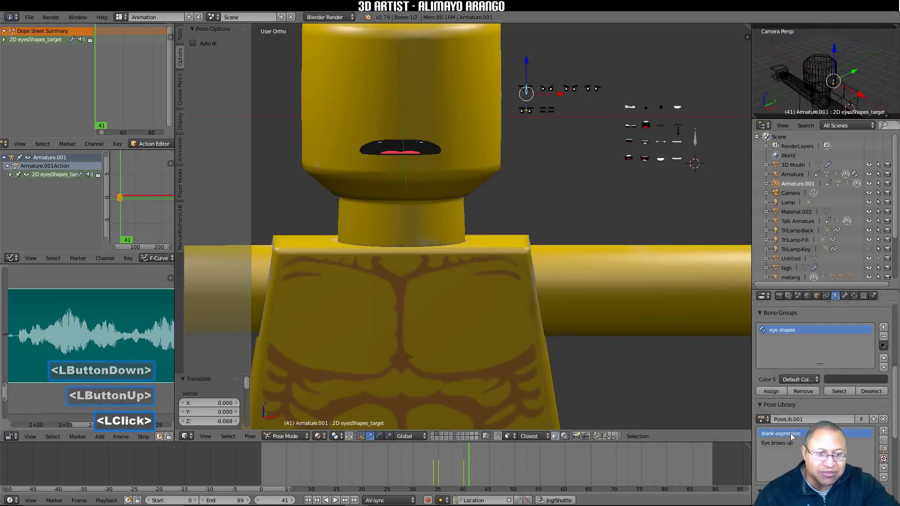
{"action": "left_click", "coordinate": [883, 449]}
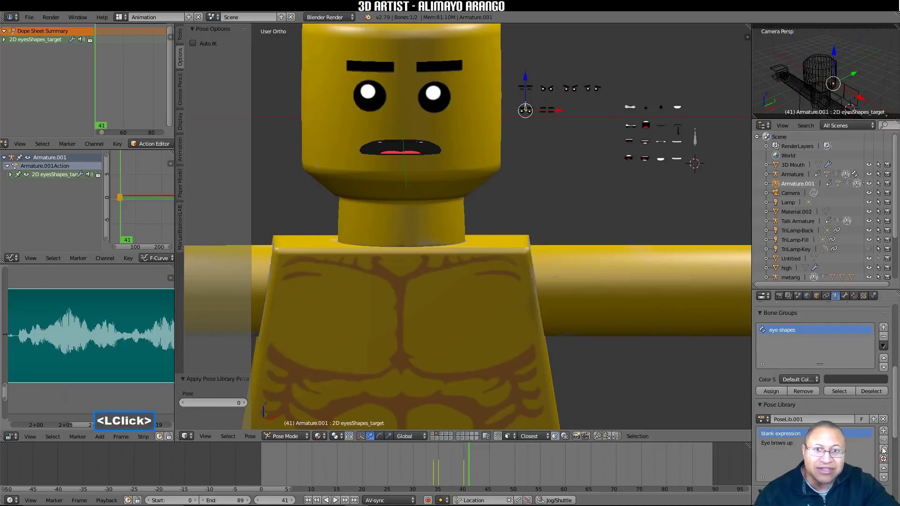
{"action": "key", "text": "i"}
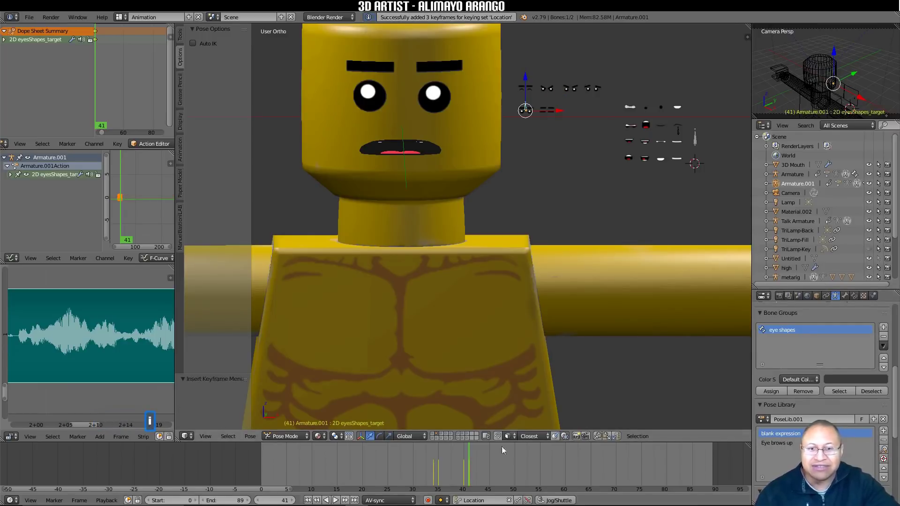
Step: Play the animation from frame 0 to check the eye expressions against the lip sync
{"action": "left_click", "coordinate": [308, 501]}
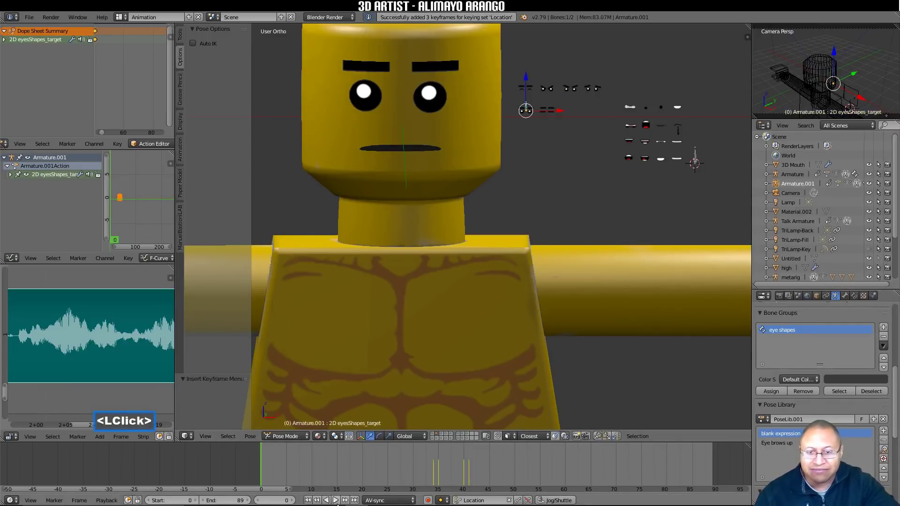
{"action": "left_click", "coordinate": [336, 500]}
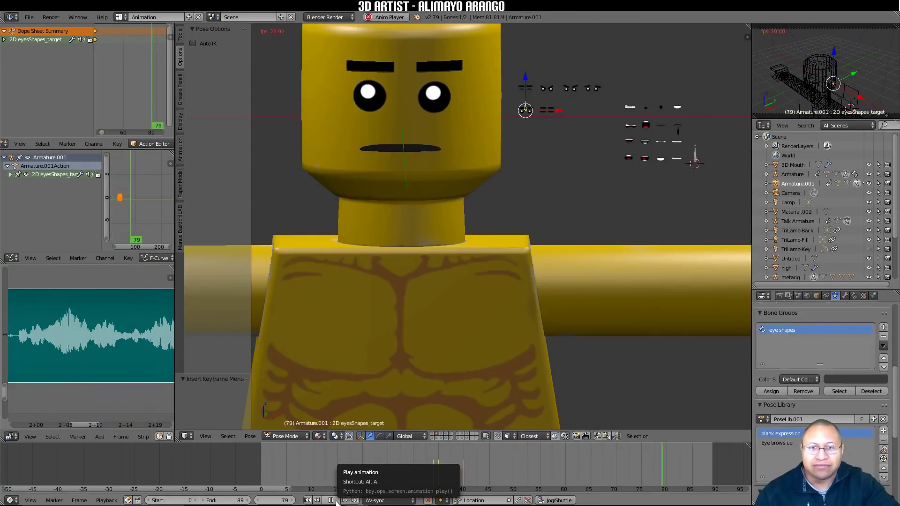
{"action": "left_click", "coordinate": [335, 500]}
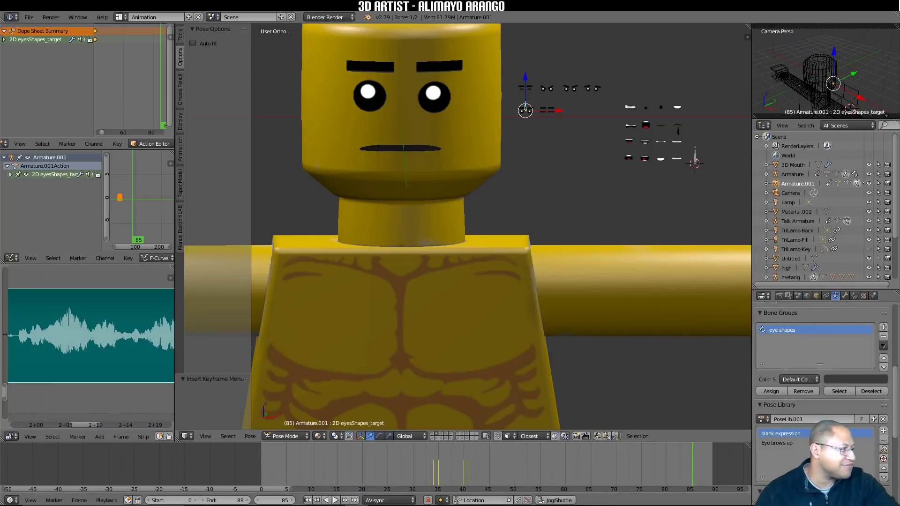
{"action": "left_click", "coordinate": [703, 212]}
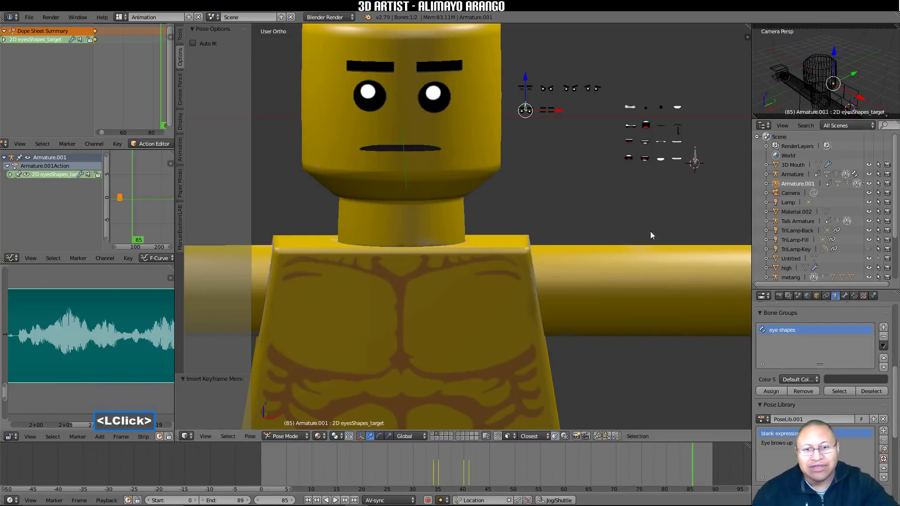
{"action": "right_click_drag", "start_coordinate": [668, 454], "coordinate": [266, 491]}
{"action": "left_click", "coordinate": [336, 500]}
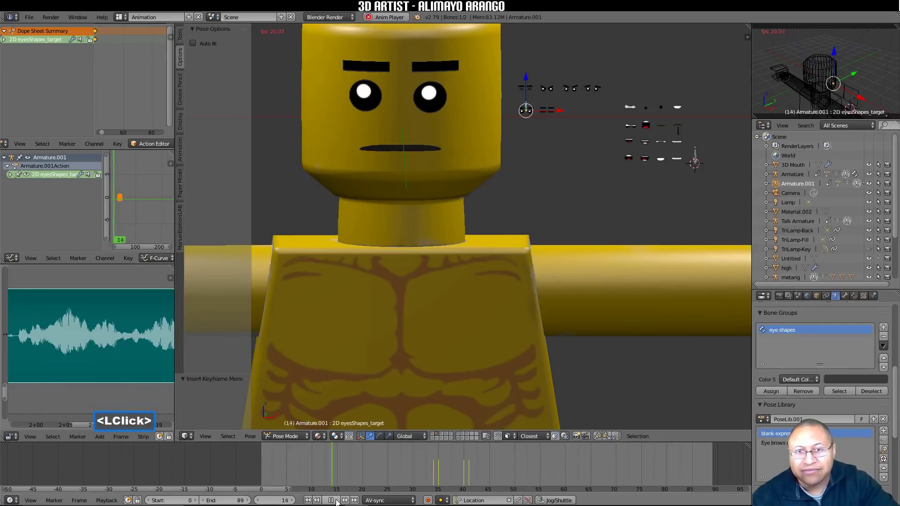
{"action": "right_click_drag", "start_coordinate": [412, 451], "coordinate": [261, 453]}
{"action": "left_click", "coordinate": [337, 500]}
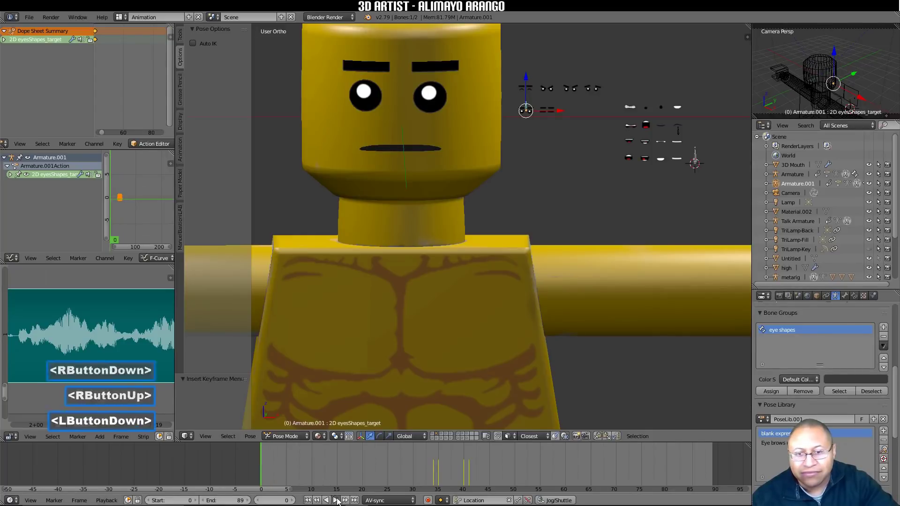
{"action": "left_click", "coordinate": [335, 501]}
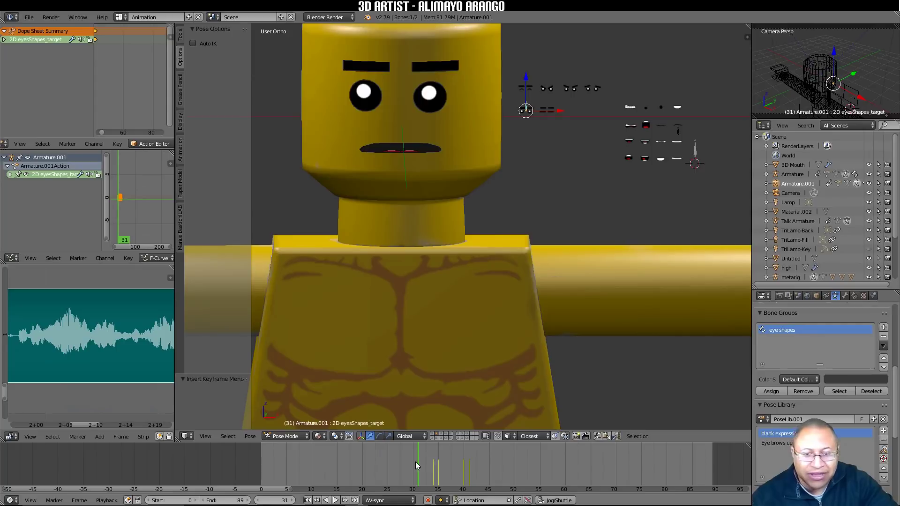
Step: Scrub back through the timeline to frame 24 and keyframe the location of the 2D eyesShapes_target bone there
{"action": "right_click_drag", "start_coordinate": [416, 464], "coordinate": [318, 458]}
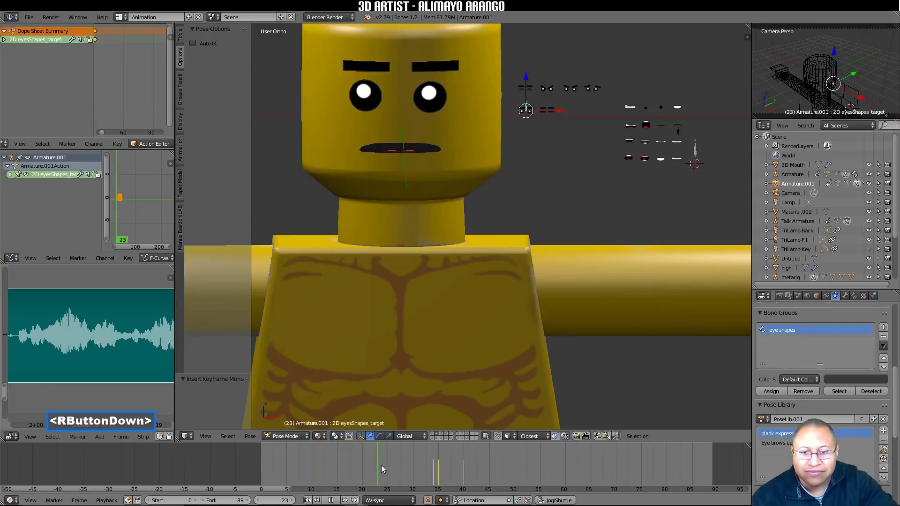
{"action": "right_click_drag", "start_coordinate": [386, 465], "coordinate": [386, 466]}
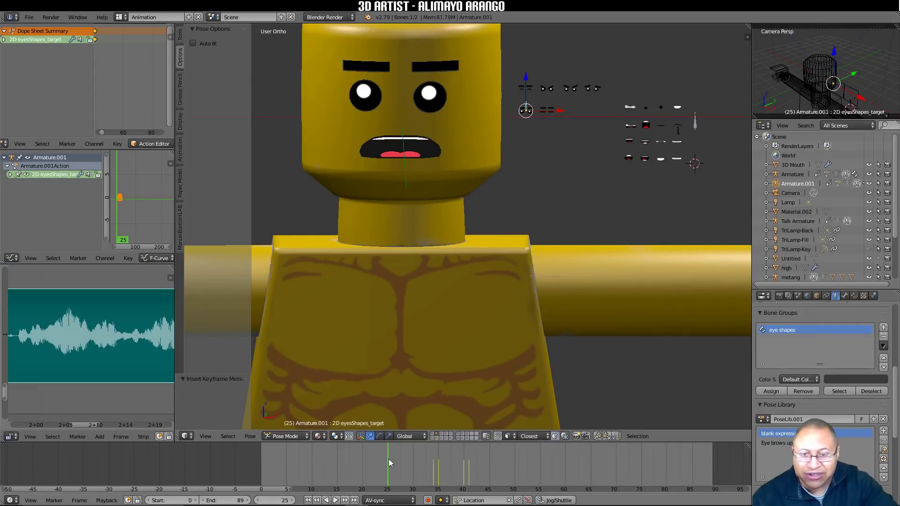
{"action": "left_click", "coordinate": [259, 501]}
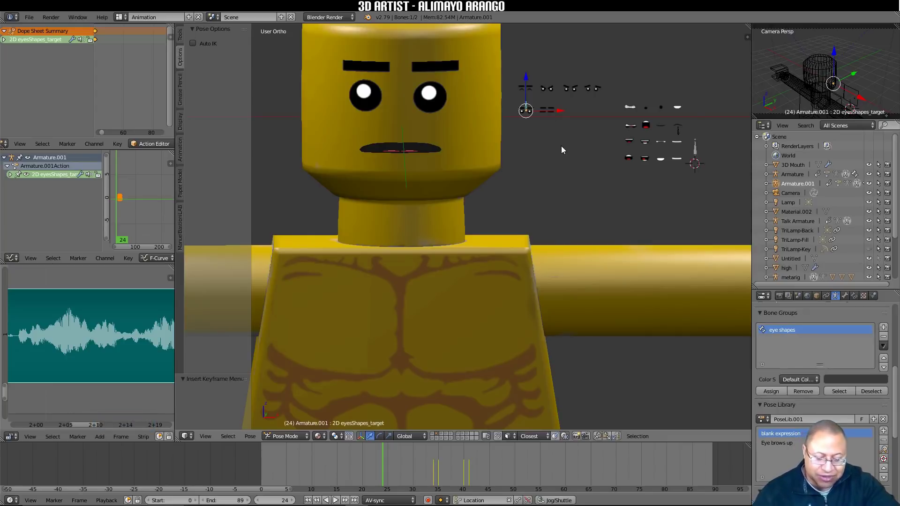
{"action": "key", "text": "i"}
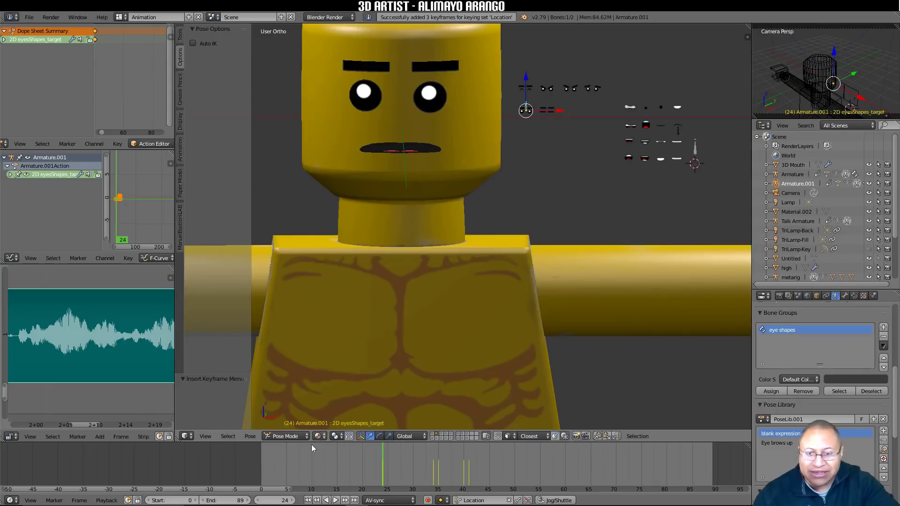
Step: On frame 25, move the 2D eyesShapes_target bone onto the first eye shape of the upper row, with closed eyes
{"action": "left_click", "coordinate": [291, 500]}
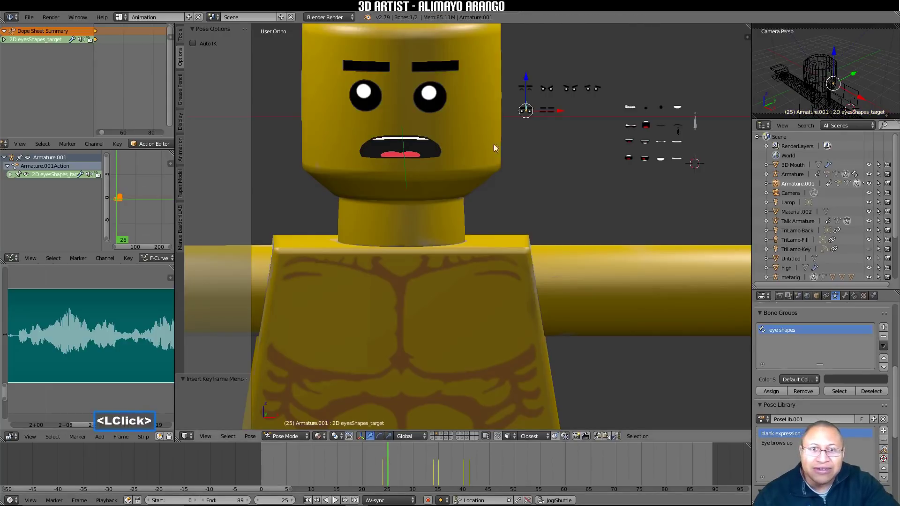
{"action": "left_click_drag", "start_coordinate": [523, 84], "coordinate": [529, 58]}
{"action": "left_click_drag", "start_coordinate": [559, 88], "coordinate": [558, 87]}
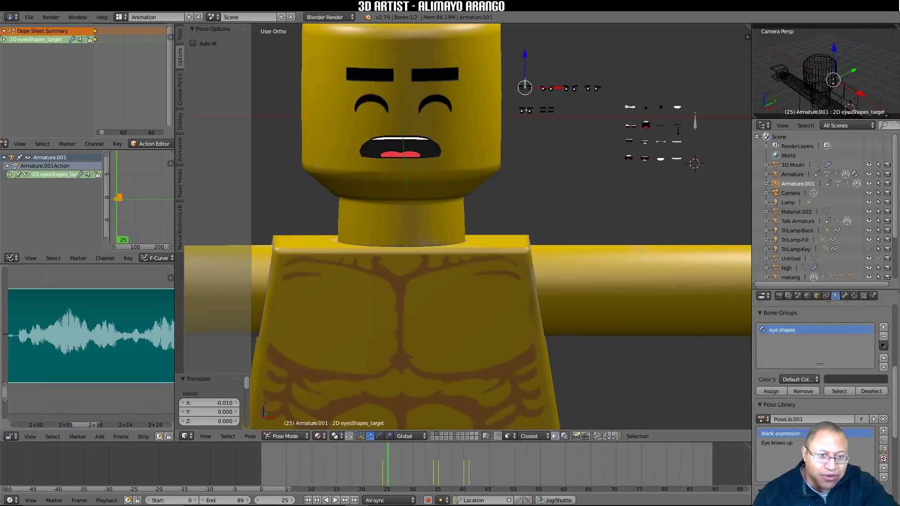
Step: Add the closed-eye pose to PoseLib.001 as "Blink" and keyframe the bone's location on frame 25
{"action": "left_click", "coordinate": [801, 443]}
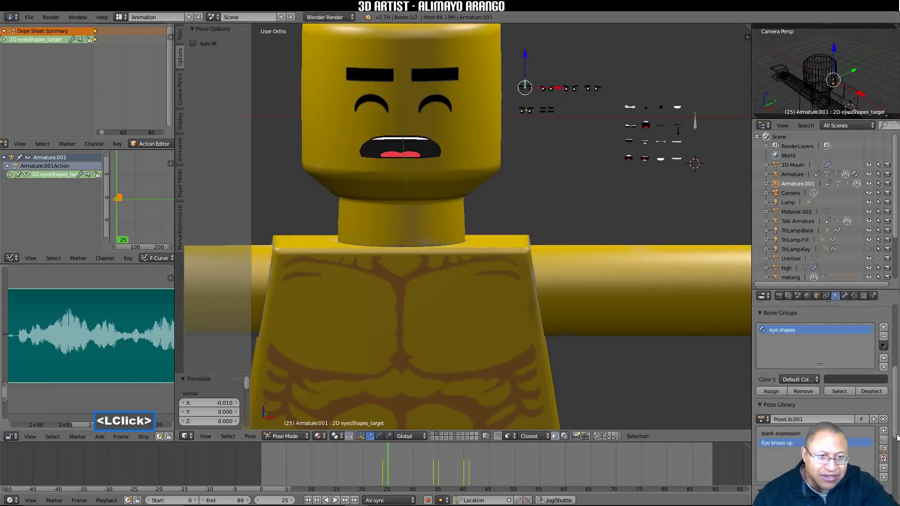
{"action": "left_click", "coordinate": [883, 430]}
{"action": "left_click", "coordinate": [876, 434]}
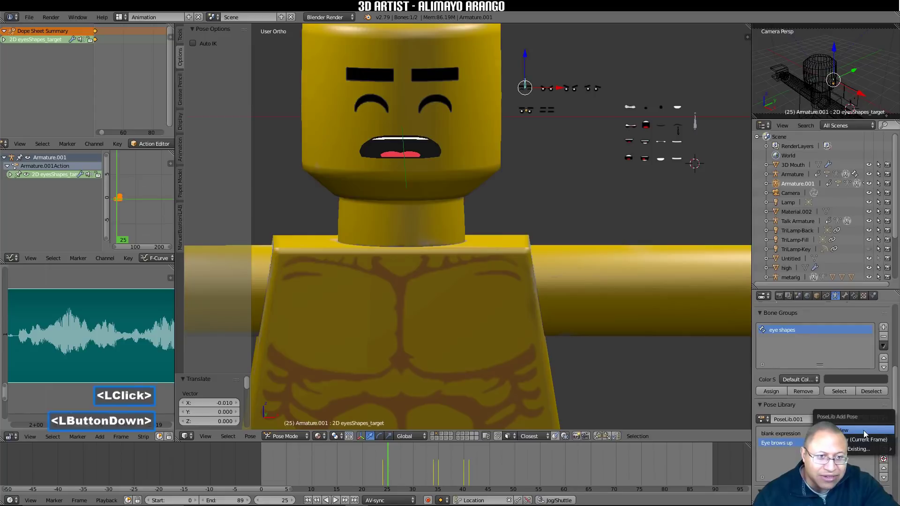
{"action": "double_click", "coordinate": [772, 452]}
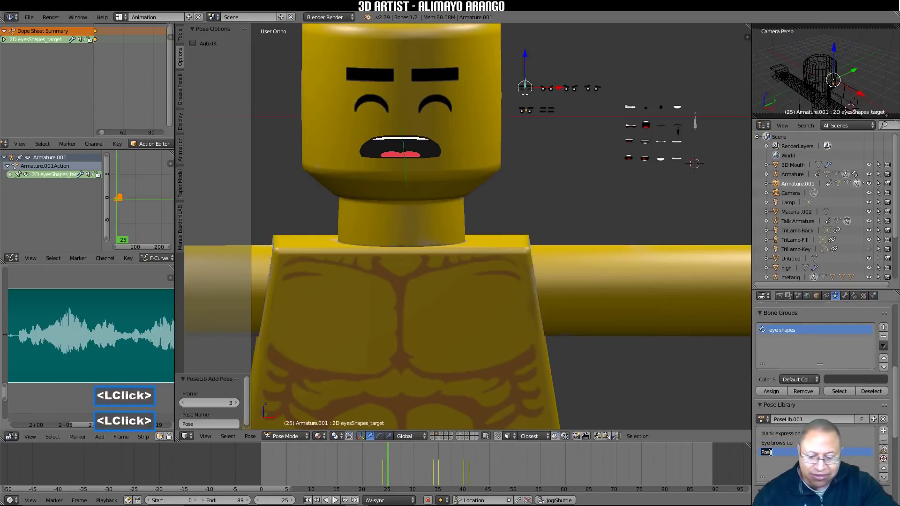
{"action": "type", "text": "Blink"}
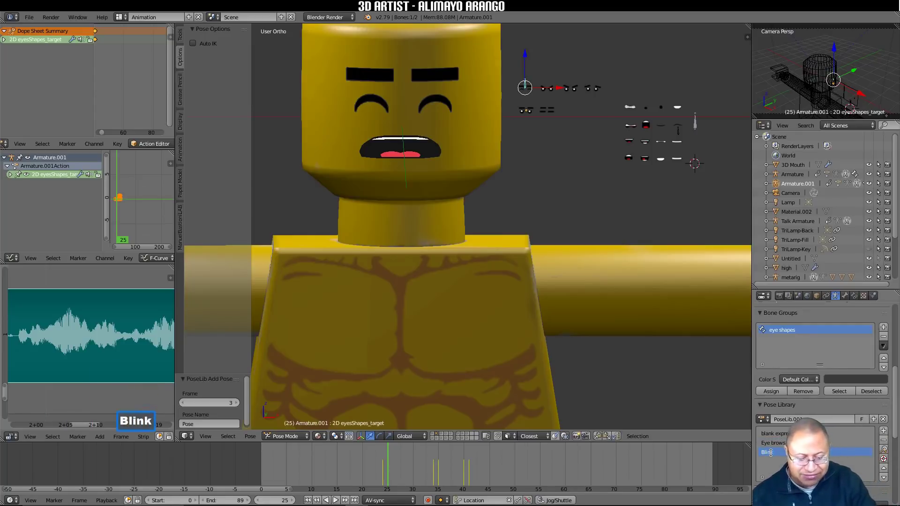
{"action": "key", "text": "Return"}
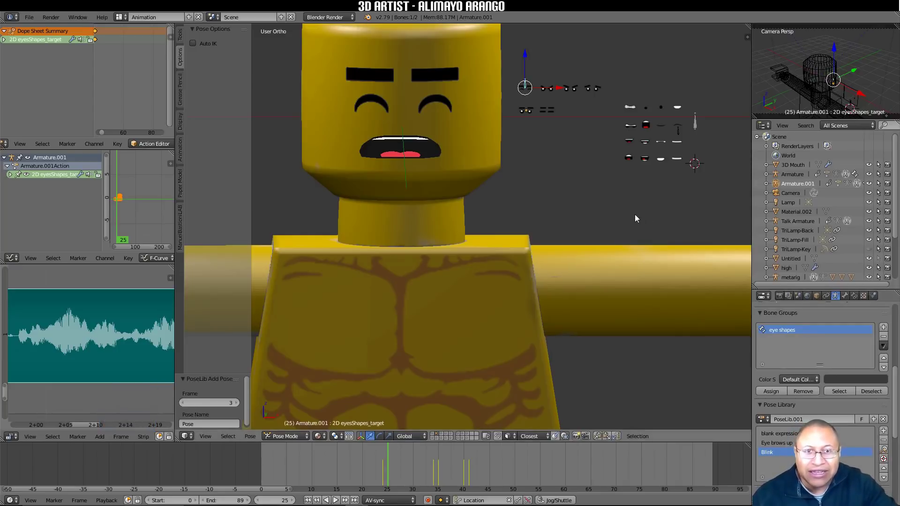
{"action": "key", "text": "i"}
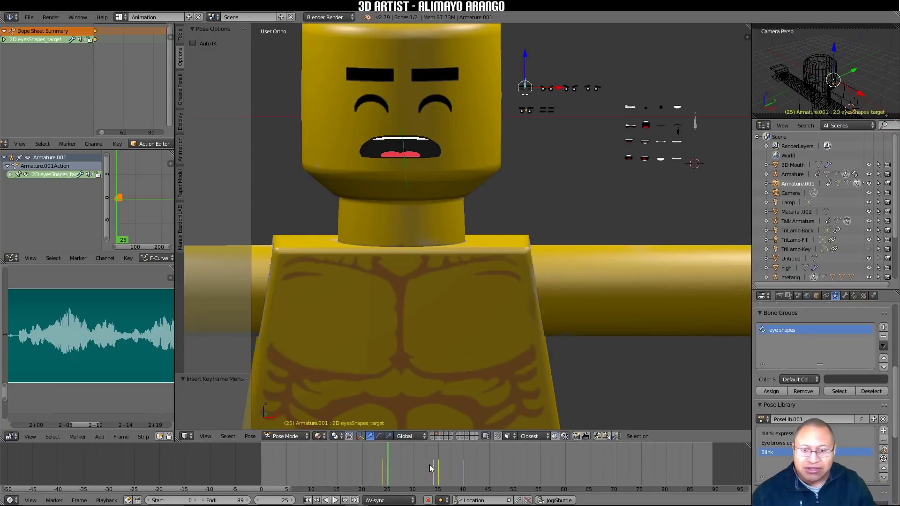
Step: Advance to frame 27, apply the "Blink" library pose and keyframe the bone's location
{"action": "key", "text": "Right"}
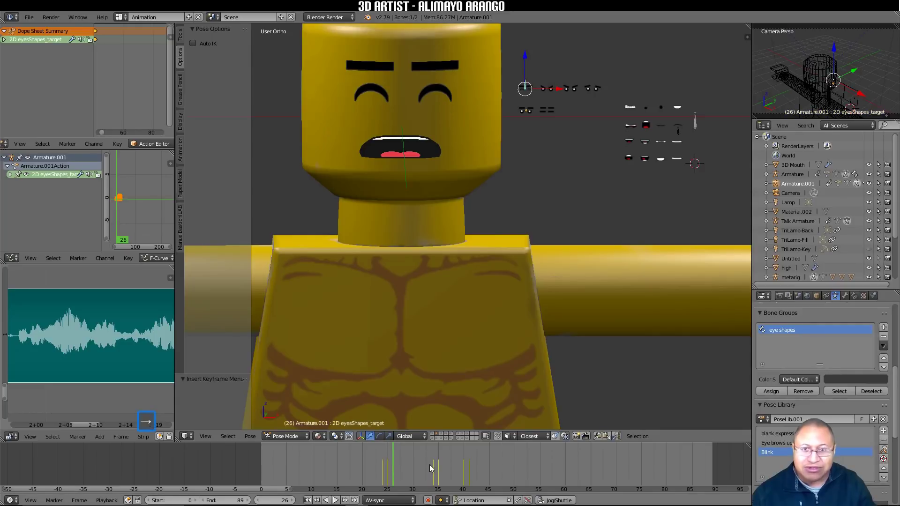
{"action": "key", "text": "Right"}
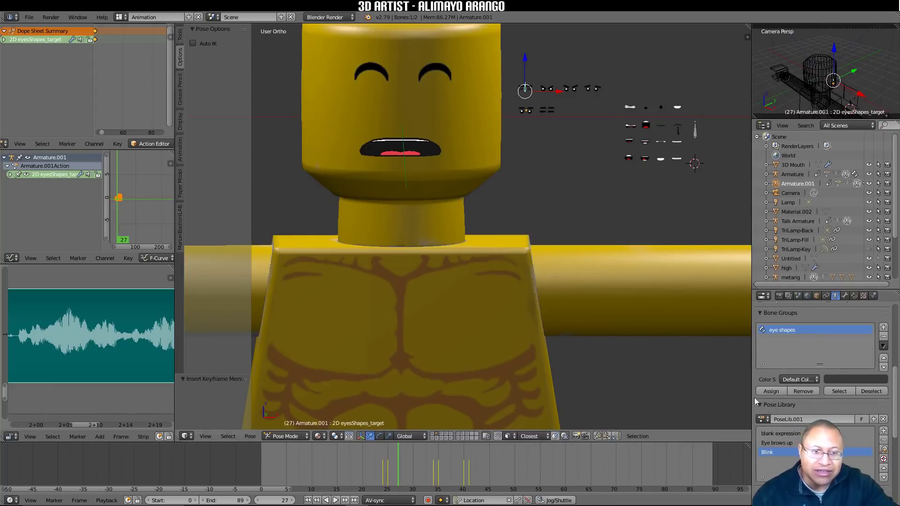
{"action": "left_click", "coordinate": [885, 450]}
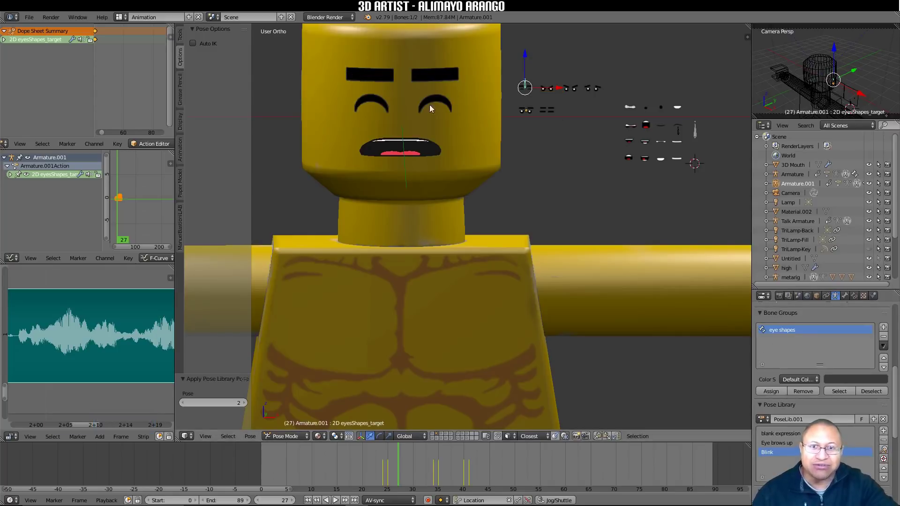
{"action": "key", "text": "i"}
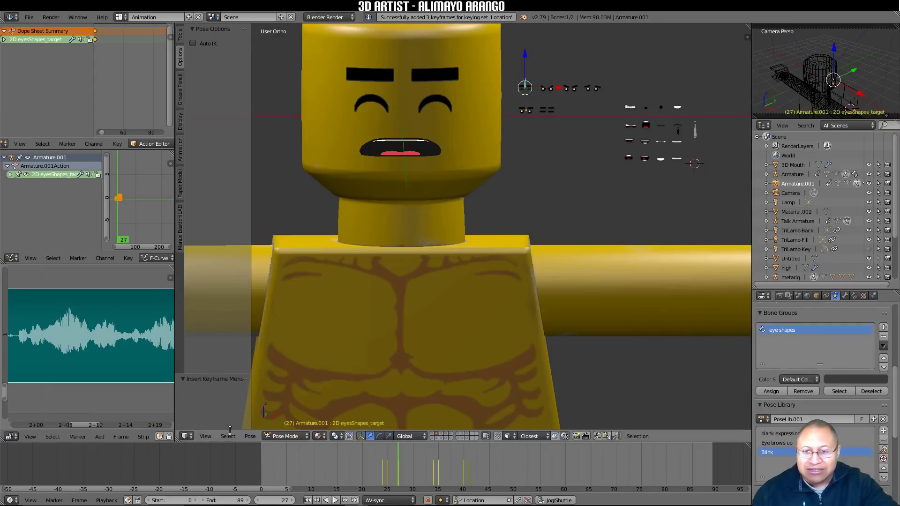
Step: On frame 28, apply the "blank expression" library pose and keyframe the bone's location
{"action": "left_click", "coordinate": [293, 500]}
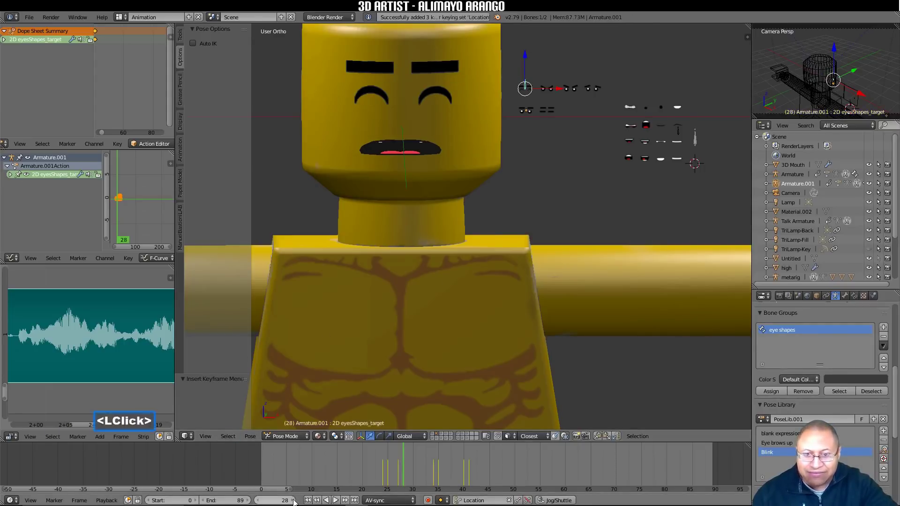
{"action": "left_click", "coordinate": [786, 434]}
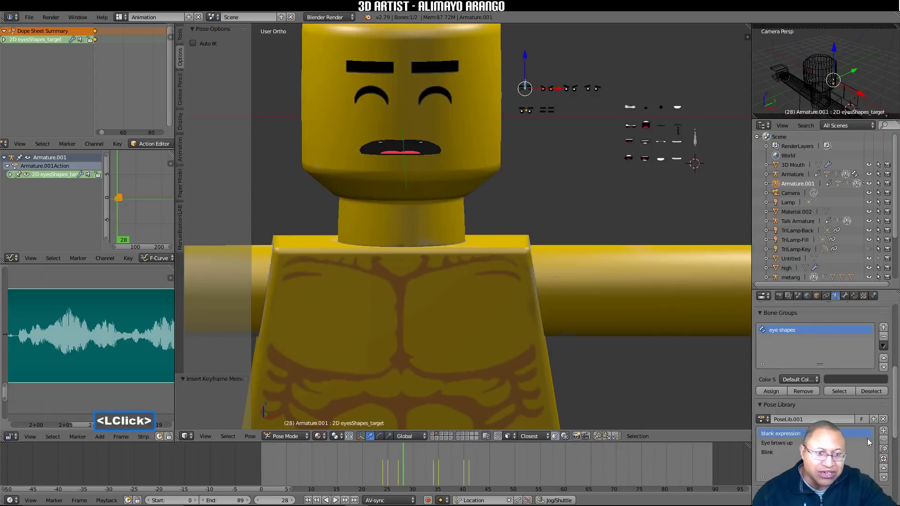
{"action": "left_click", "coordinate": [885, 449]}
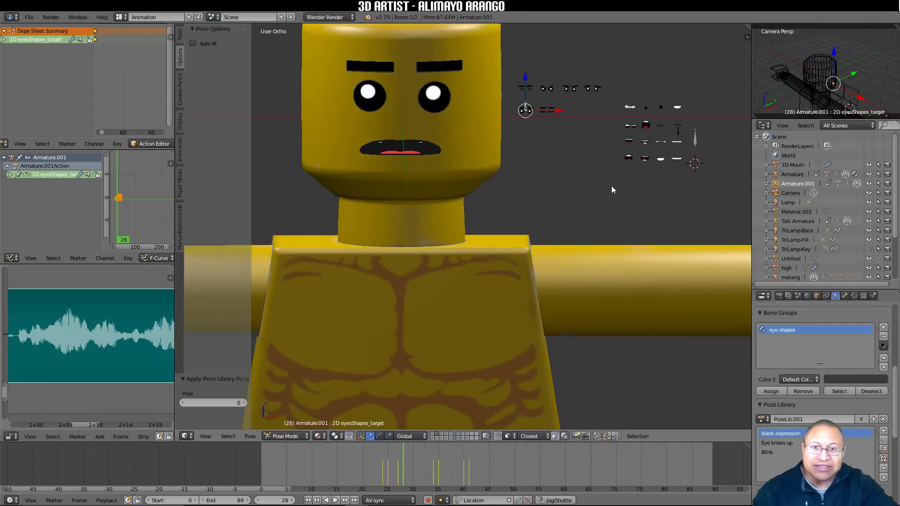
{"action": "key", "text": "i"}
Step: Set all of the eye bone's keyframes to Constant interpolation and play the animation from the first frame
{"action": "right_click_drag", "start_coordinate": [412, 455], "coordinate": [446, 461]}
{"action": "scroll", "coordinate": [132, 95], "scroll_direction": "down", "scroll_amount": 3}
{"action": "scroll", "coordinate": [134, 92], "scroll_direction": "down", "scroll_amount": 4}
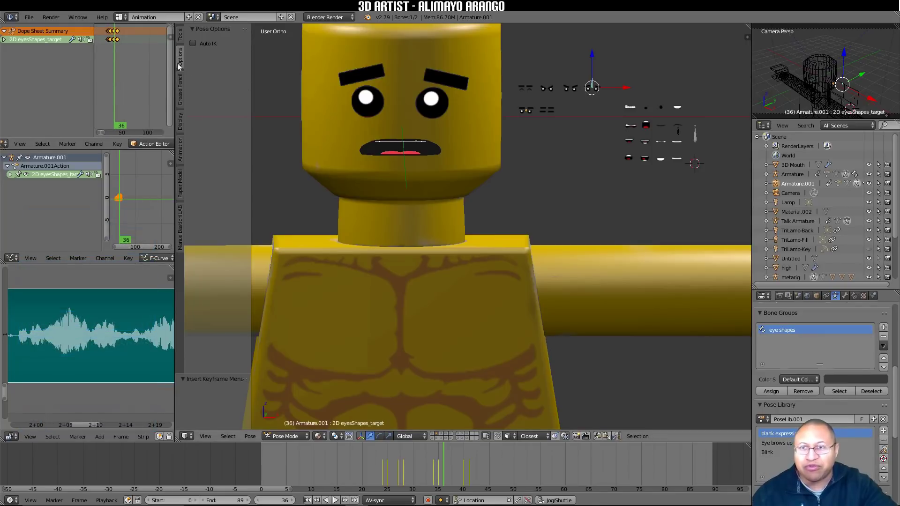
{"action": "key", "text": "a"}
{"action": "key", "text": "a"}
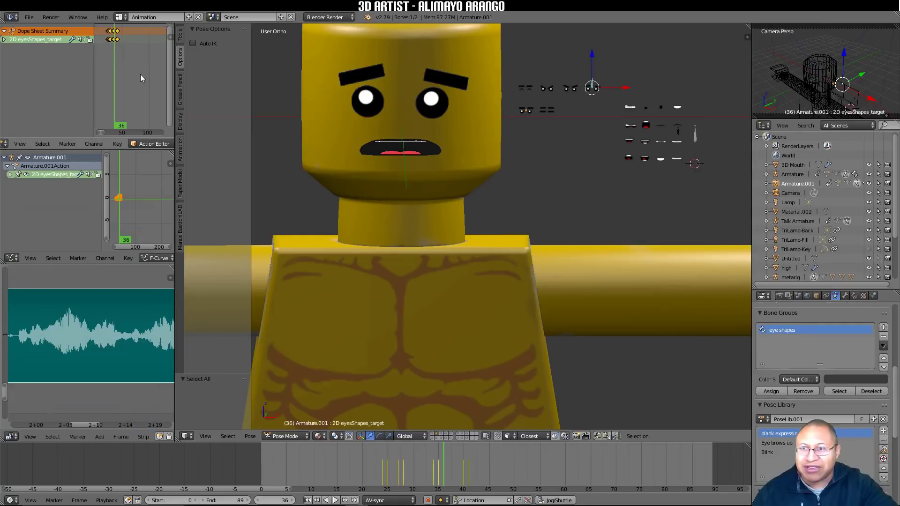
{"action": "key", "text": "t"}
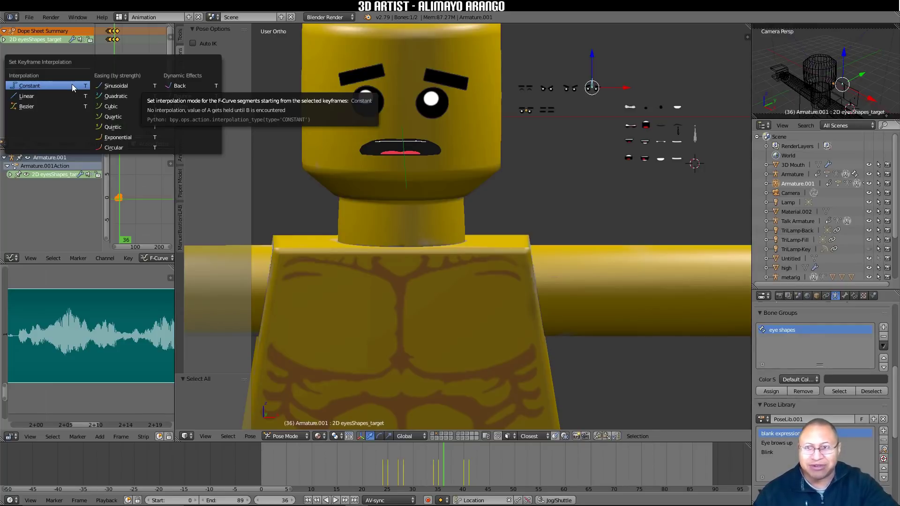
{"action": "left_click", "coordinate": [72, 85]}
{"action": "left_click", "coordinate": [308, 500]}
{"action": "left_click", "coordinate": [335, 500]}
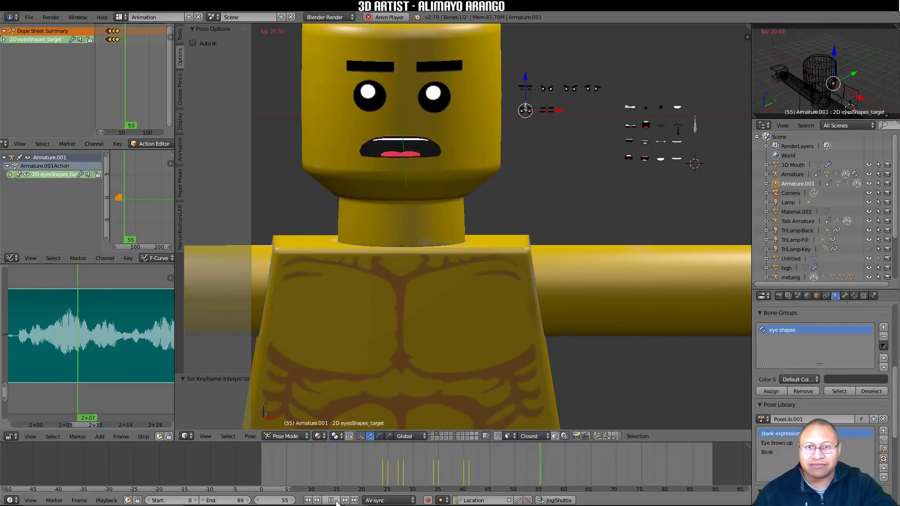
Step: Replay the animation from the first frame to review the lip sync and eye expressions
{"action": "left_click", "coordinate": [336, 500]}
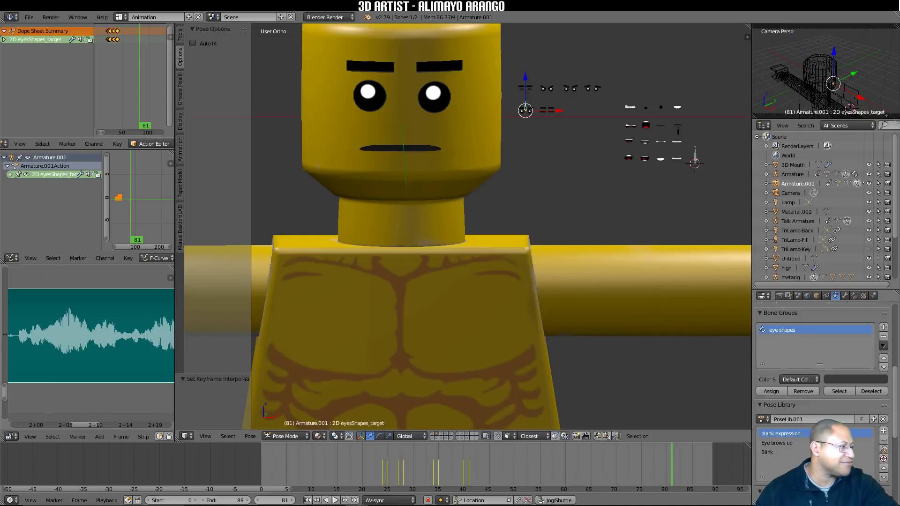
{"action": "left_click", "coordinate": [634, 213]}
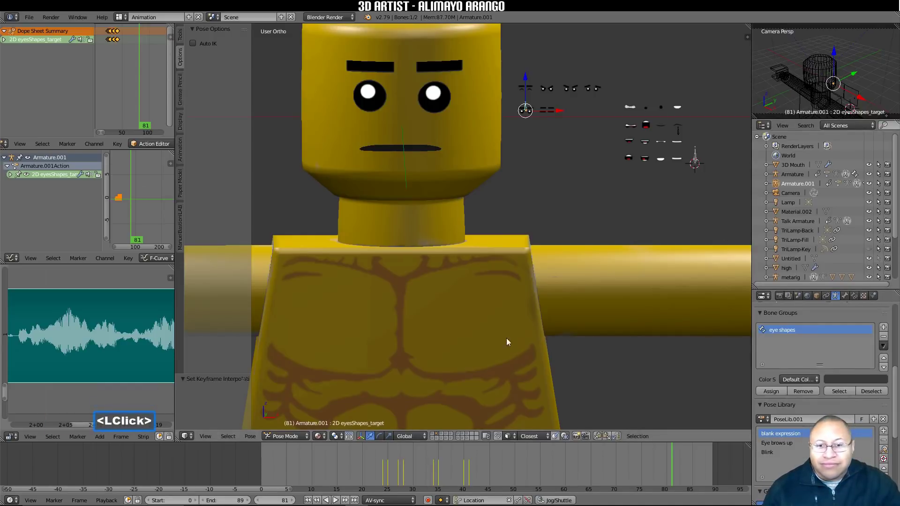
{"action": "left_click", "coordinate": [308, 500]}
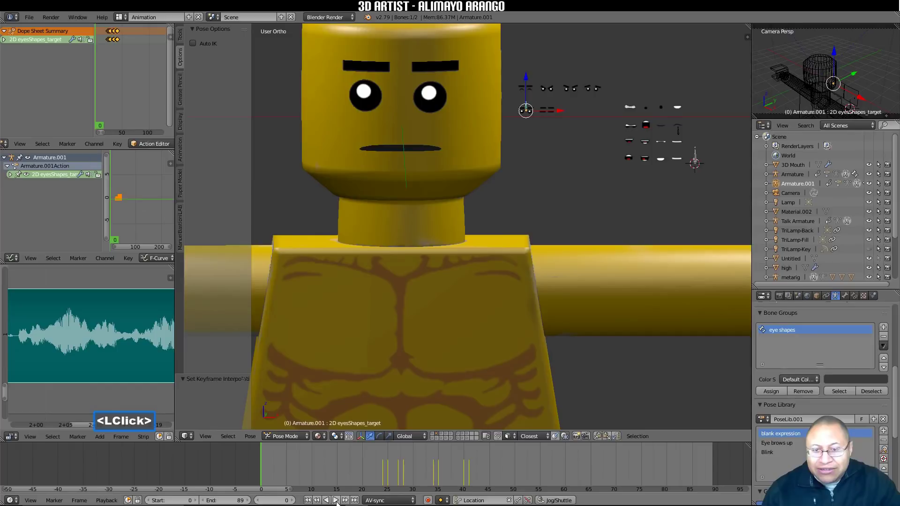
{"action": "left_click", "coordinate": [335, 500]}
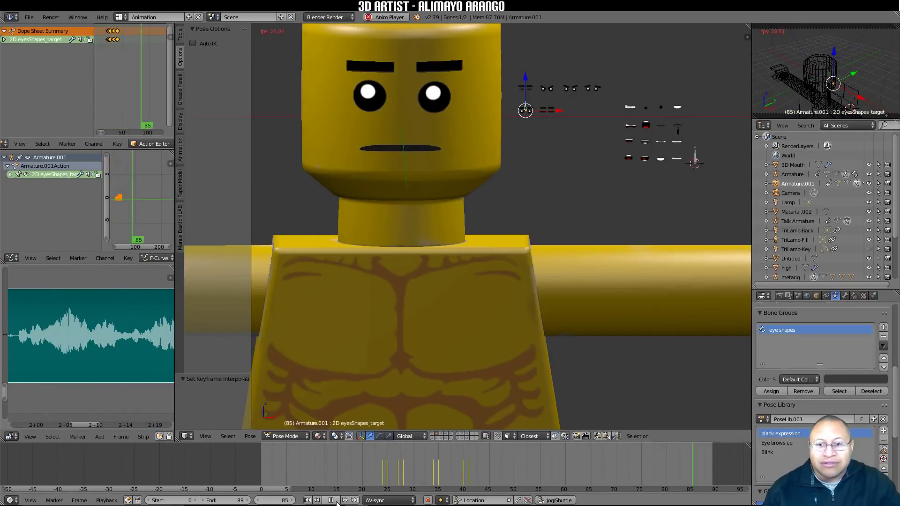
{"action": "left_click", "coordinate": [331, 500]}
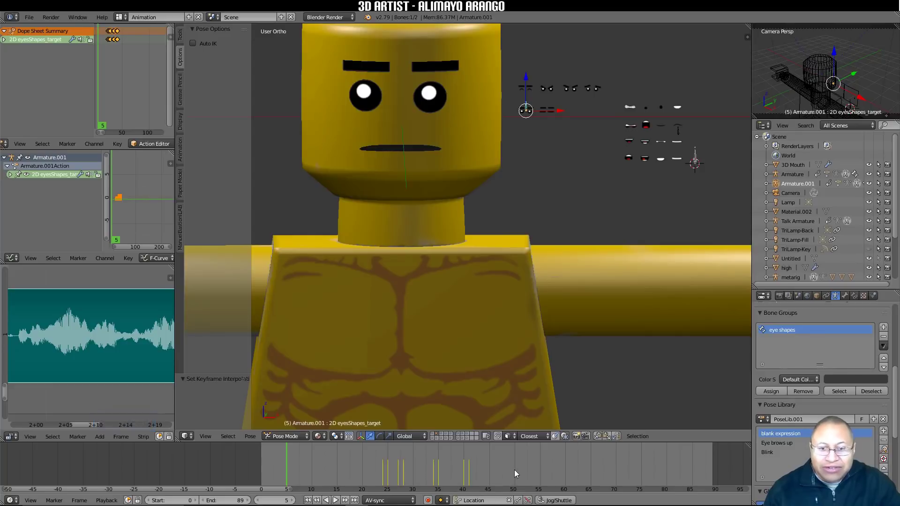
Step: Move to frame 72 and keyframe the eye bone's location with its current open-eye pose
{"action": "right_click", "coordinate": [555, 463]}
{"action": "right_click_drag", "start_coordinate": [554, 463], "coordinate": [620, 481]}
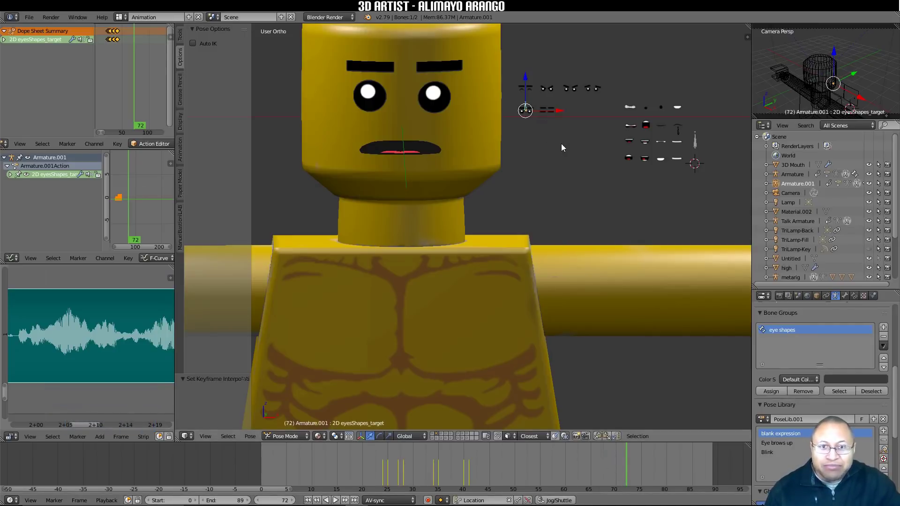
{"action": "key", "text": "i"}
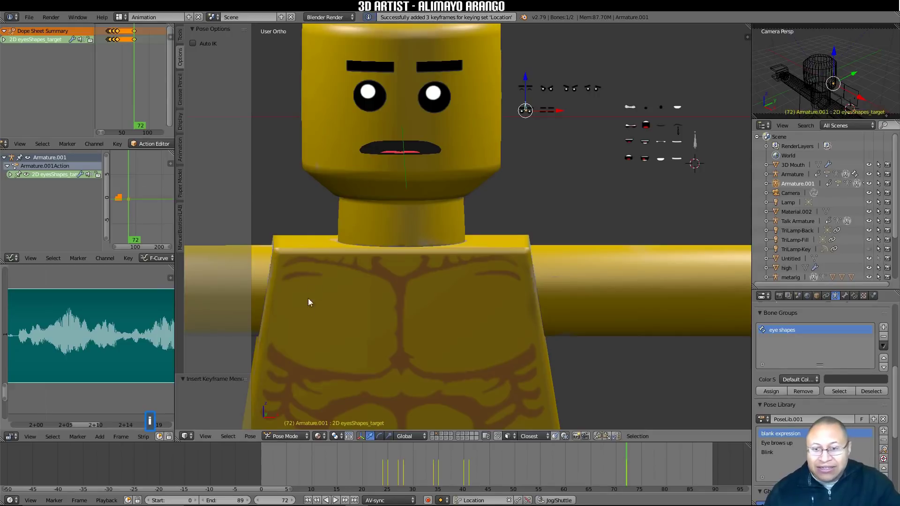
Step: On frame 73, apply the "Blink" library pose and keyframe the eye bone's location
{"action": "left_click", "coordinate": [292, 500]}
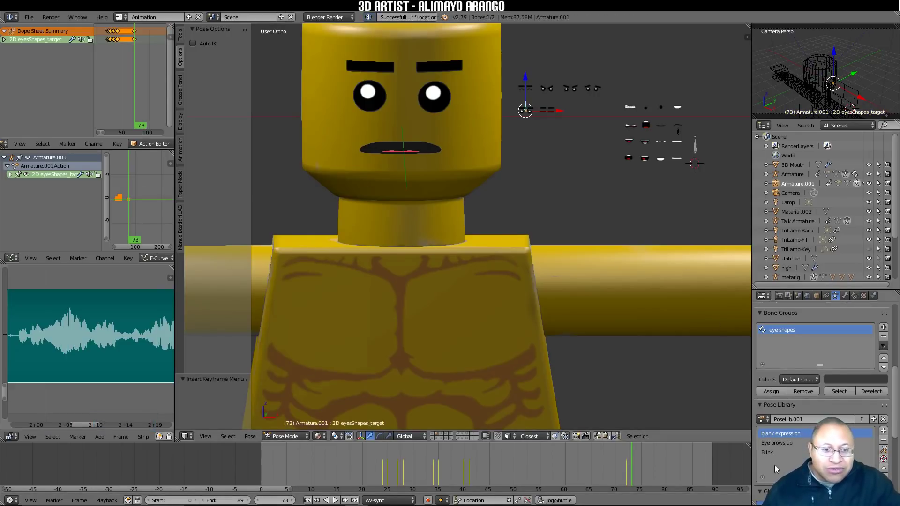
{"action": "left_click", "coordinate": [768, 452]}
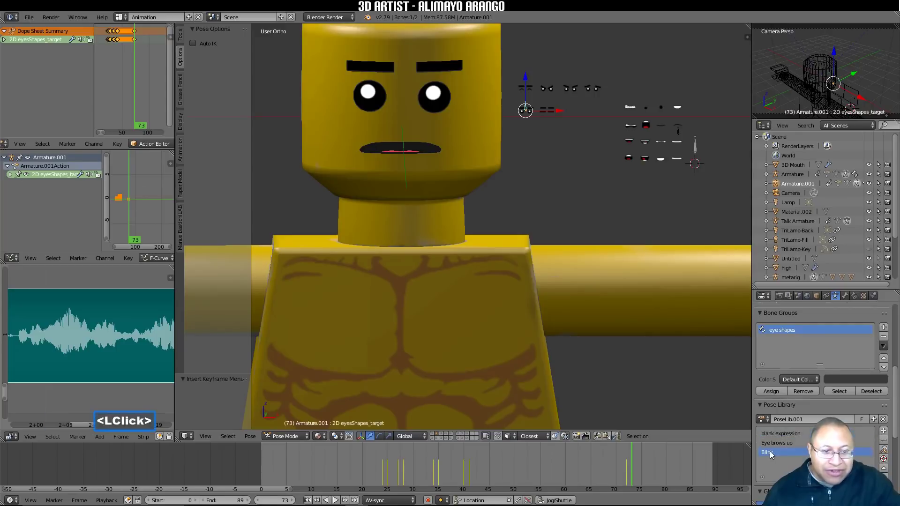
{"action": "left_click", "coordinate": [883, 449]}
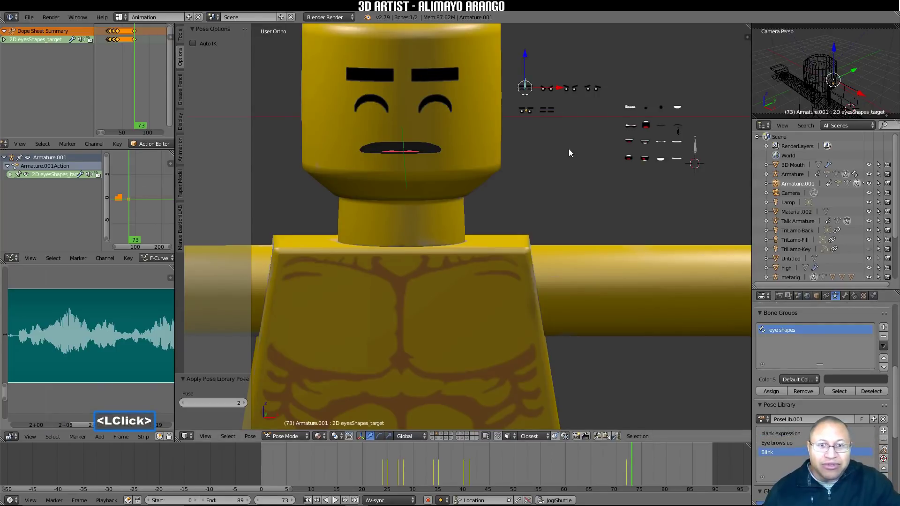
{"action": "key", "text": "i"}
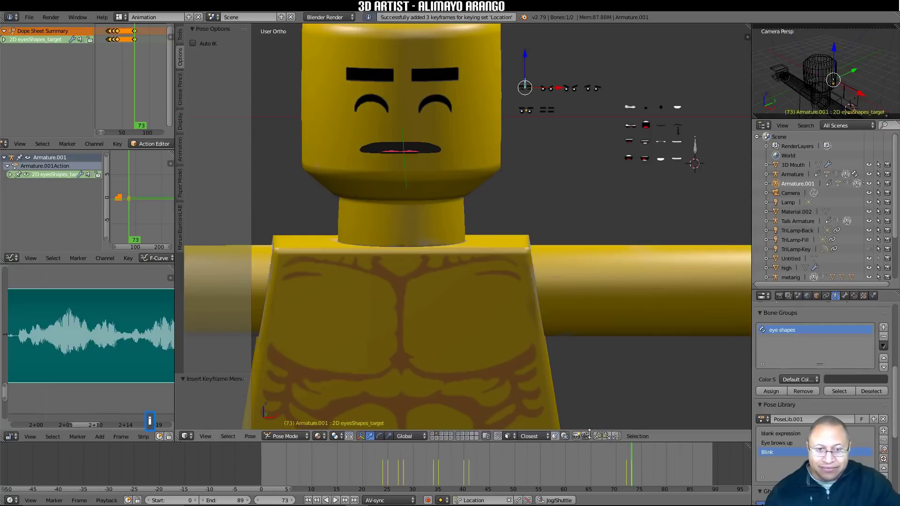
Step: Advance to frame 76 and keyframe the eye bone's location to hold the blink
{"action": "left_click", "coordinate": [294, 502]}
{"action": "double_click", "coordinate": [293, 502]}
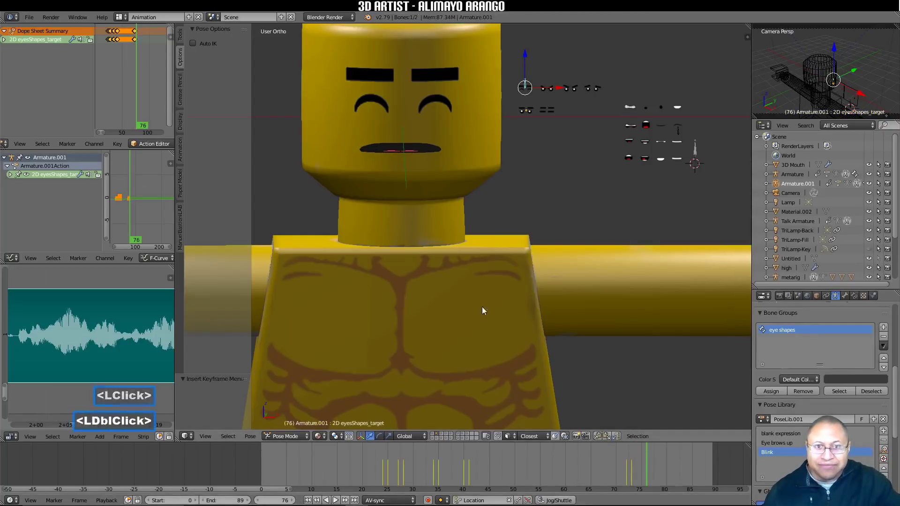
{"action": "key", "text": "i"}
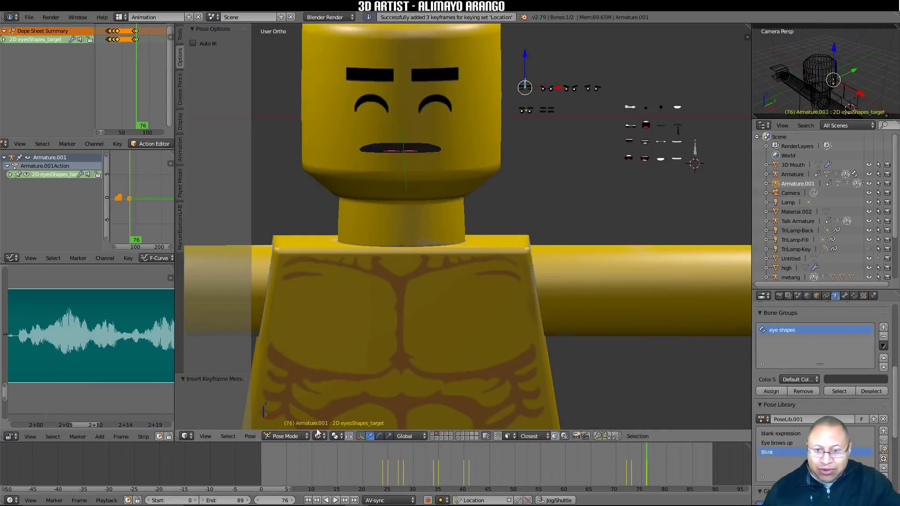
Step: On frame 77, apply the "blank expression" library pose and keyframe the eye bone's location
{"action": "left_click", "coordinate": [292, 502]}
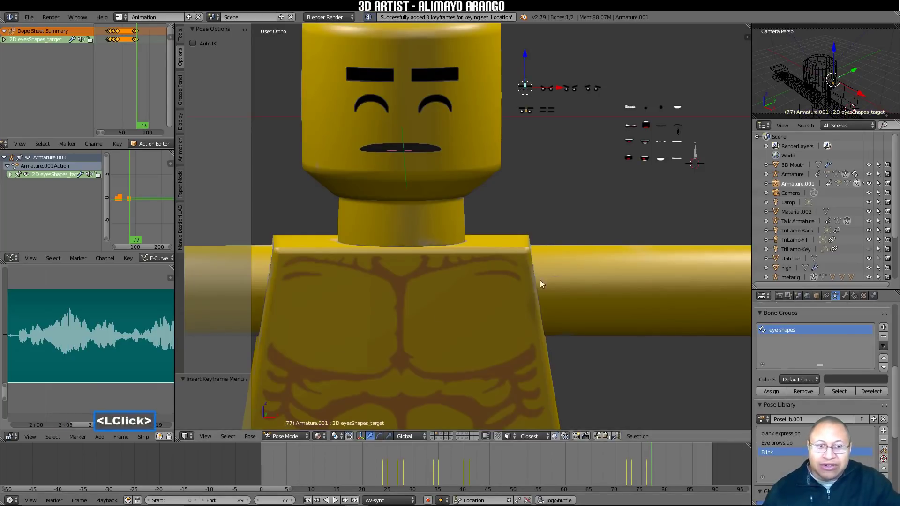
{"action": "left_click", "coordinate": [802, 432]}
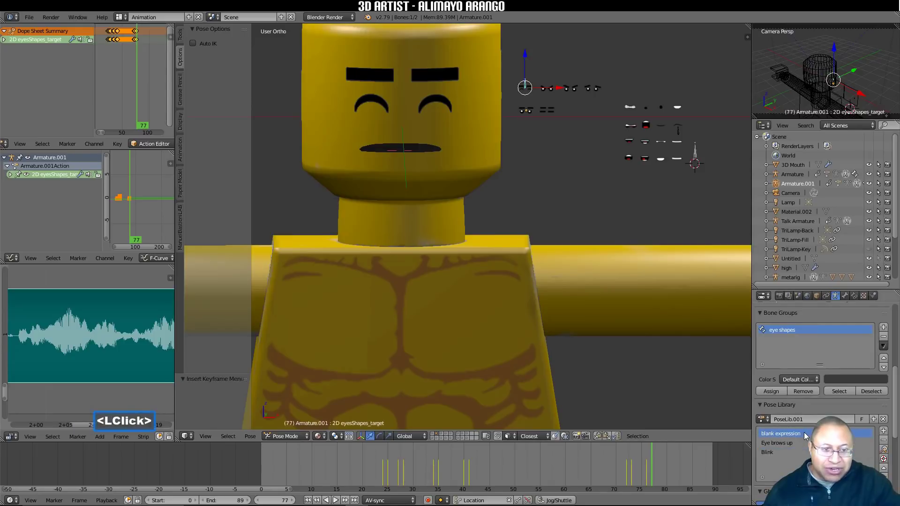
{"action": "left_click", "coordinate": [883, 449]}
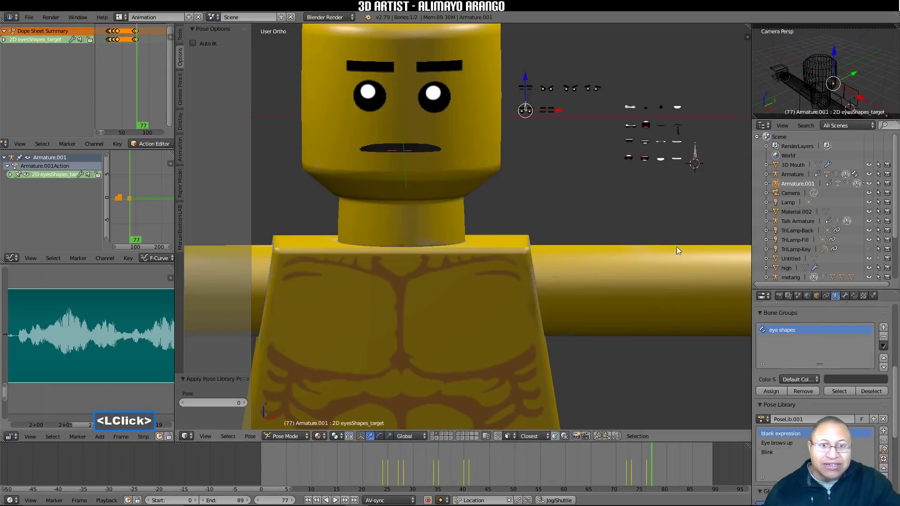
{"action": "key", "text": "i"}
{"action": "left_click", "coordinate": [636, 203]}
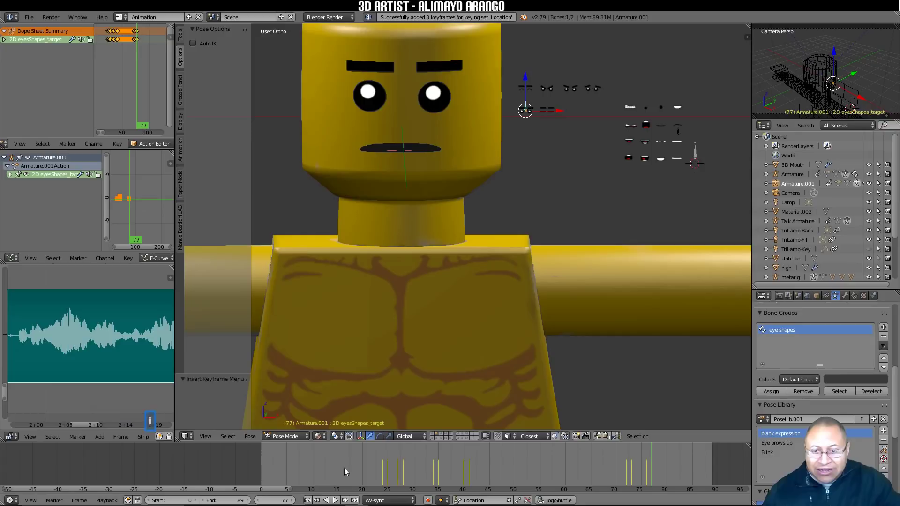
Step: Play the animation from the first frame to check the second blink at frames 73 to 77
{"action": "left_click", "coordinate": [307, 500]}
{"action": "left_click", "coordinate": [336, 500]}
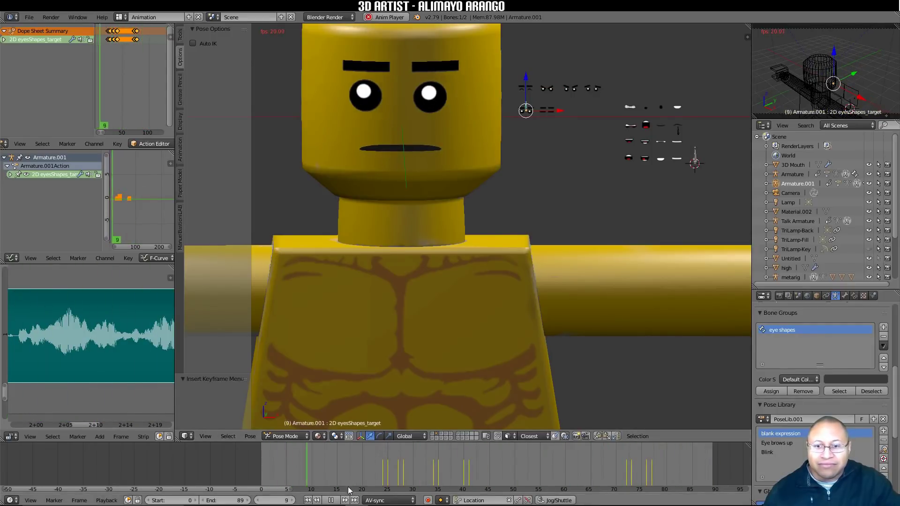
{"action": "left_click", "coordinate": [331, 497]}
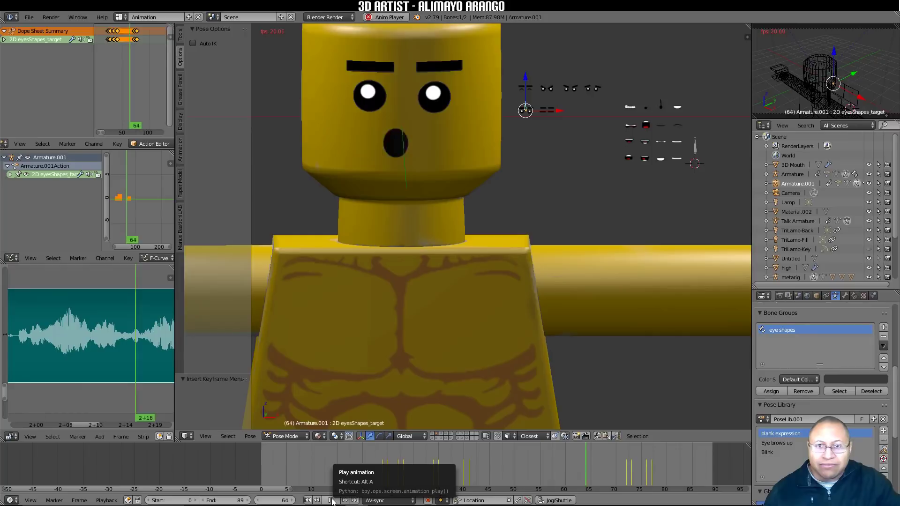
{"action": "left_click", "coordinate": [331, 501]}
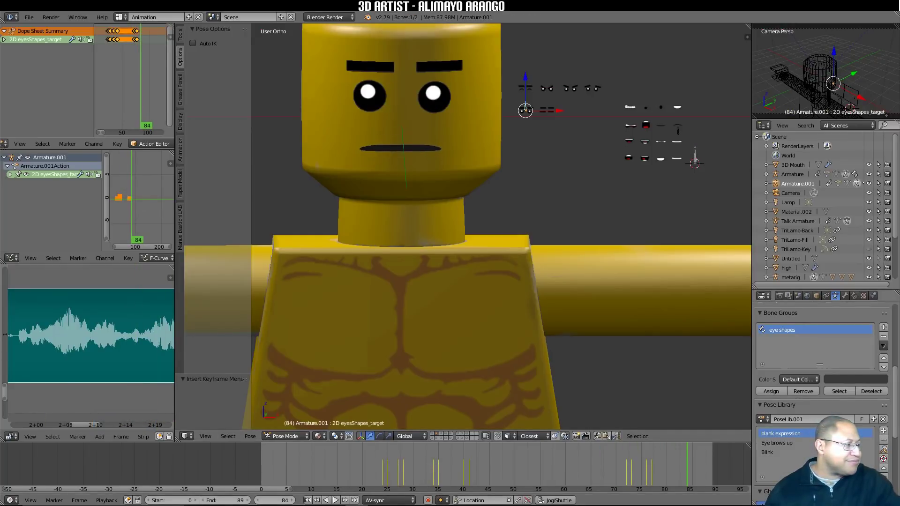
{"action": "left_click", "coordinate": [706, 224]}
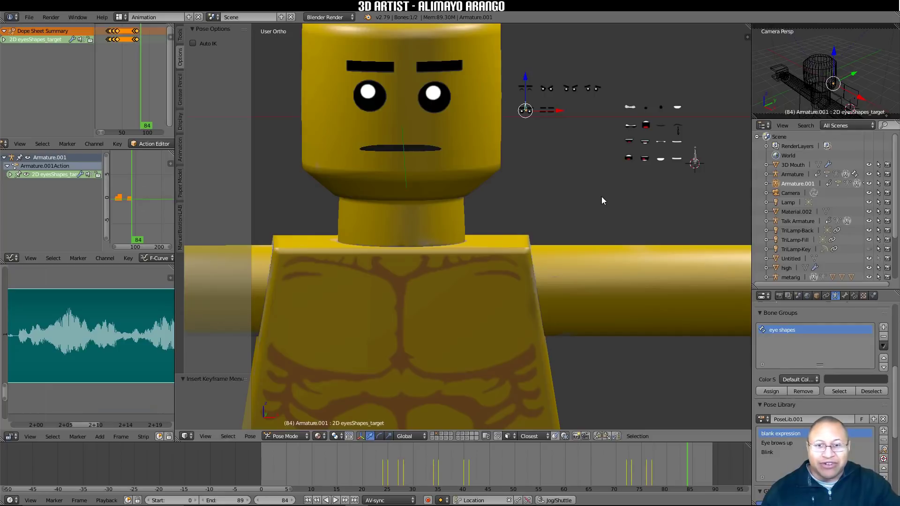
Step: Return to the first frame and additionally show the layer containing the body armature
{"action": "left_click", "coordinate": [308, 500]}
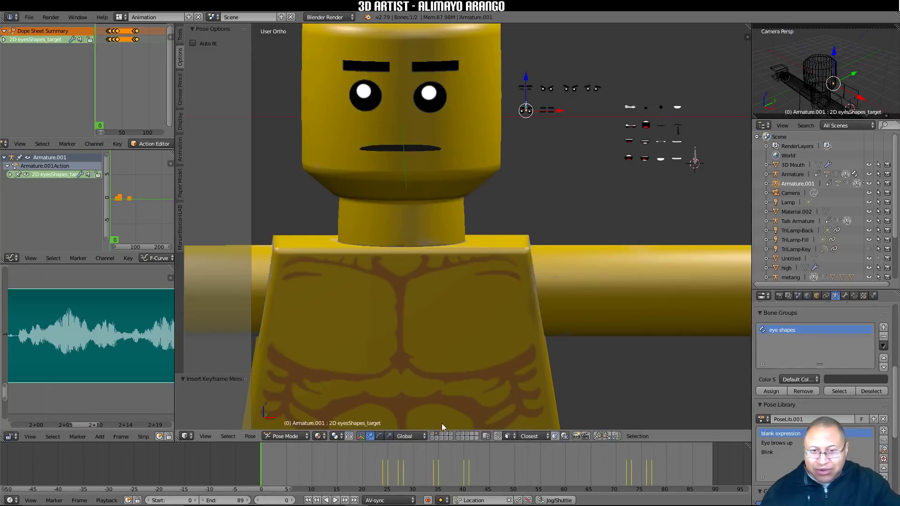
{"action": "left_click", "coordinate": [438, 438], "text": "shift"}
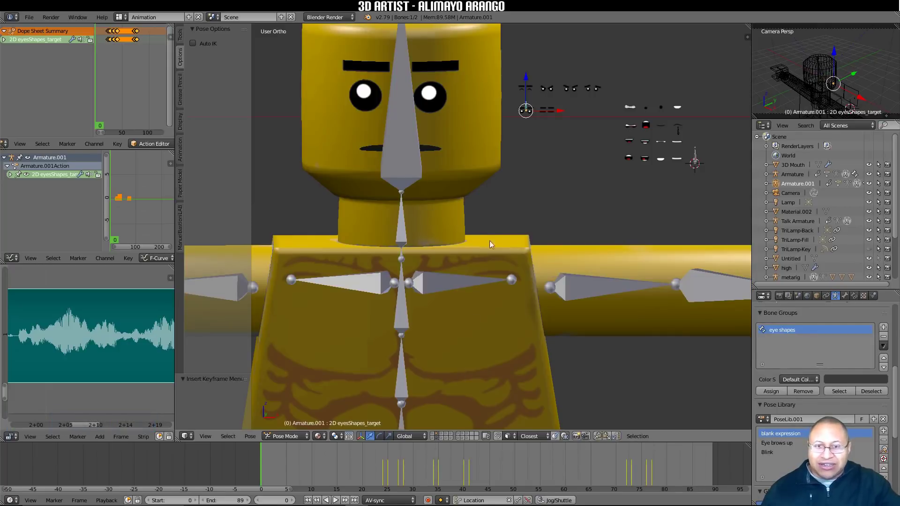
{"action": "scroll", "coordinate": [590, 260], "scroll_direction": "down", "scroll_amount": 2}
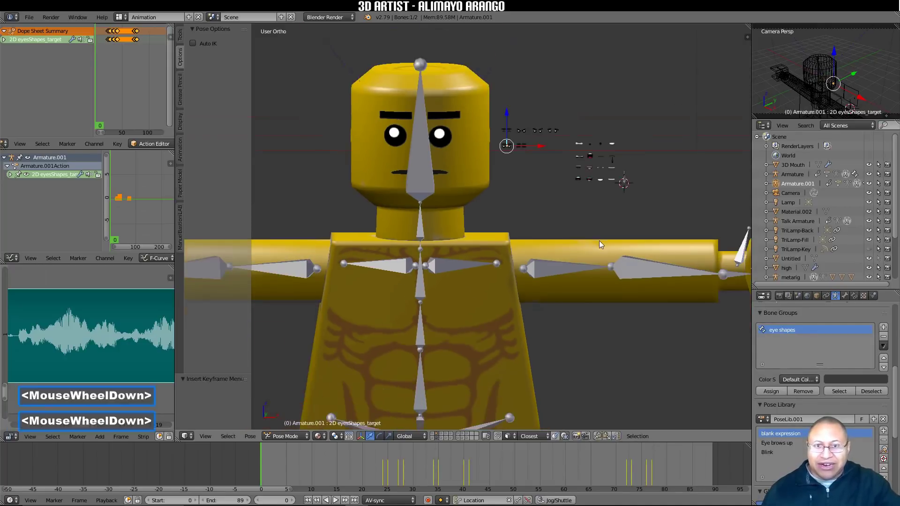
{"action": "middle_click_drag", "start_coordinate": [589, 217], "coordinate": [565, 232]}
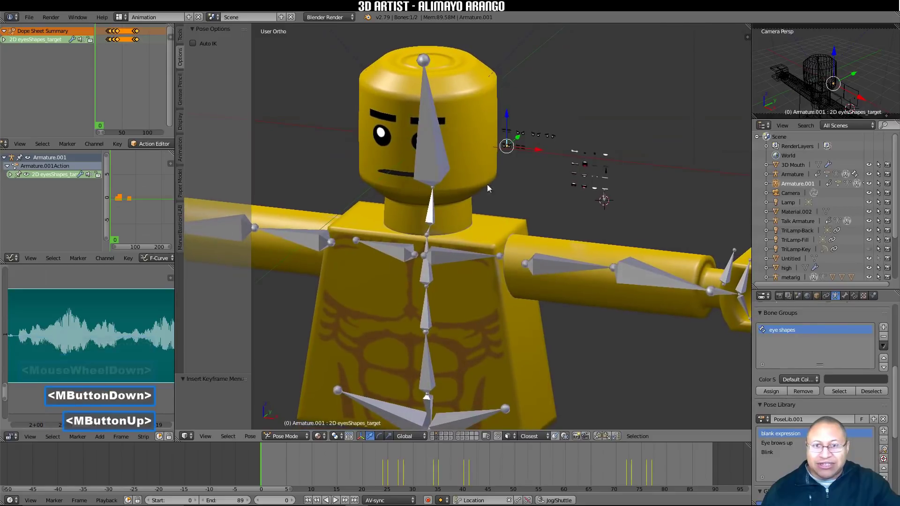
Step: Parent the 3D Mouth object to the metarig's head bone, spine.006, using the Bone parent type
{"action": "left_click", "coordinate": [431, 151]}
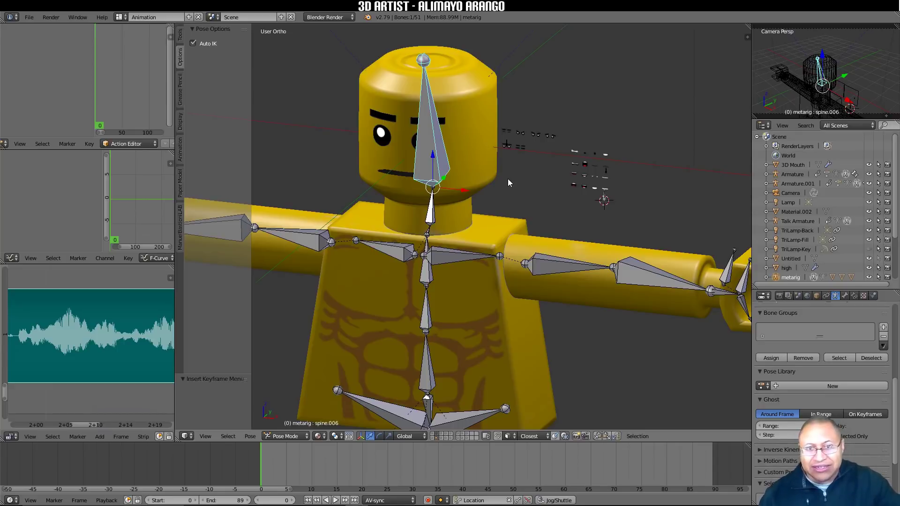
{"action": "left_click", "coordinate": [404, 175]}
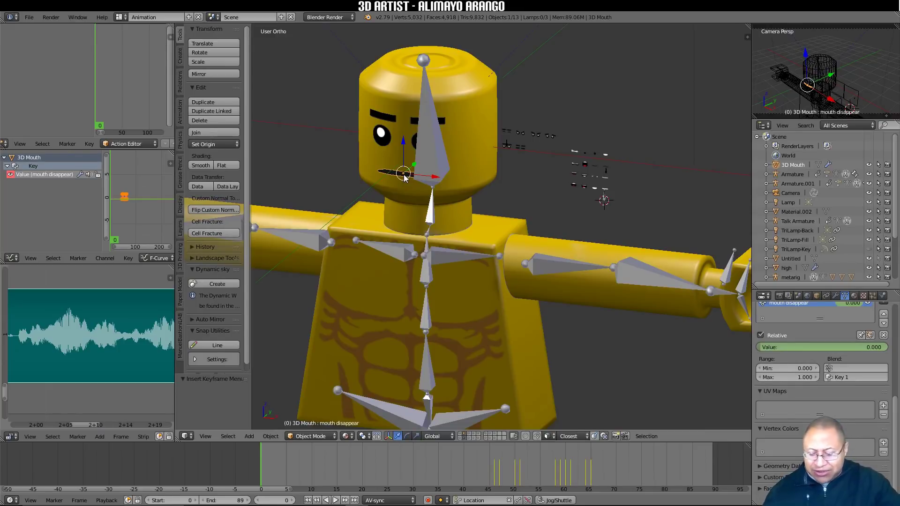
{"action": "left_click", "coordinate": [433, 150], "text": "shift"}
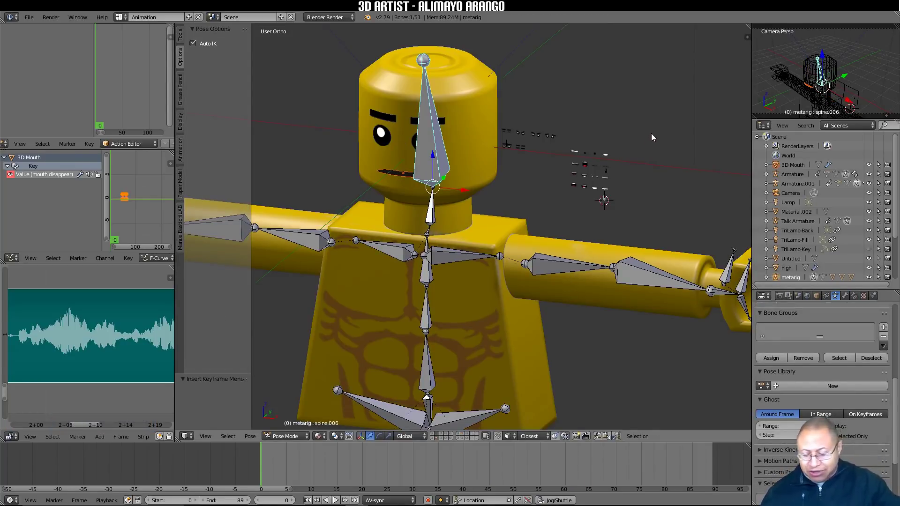
{"action": "key", "text": "ctrl"}
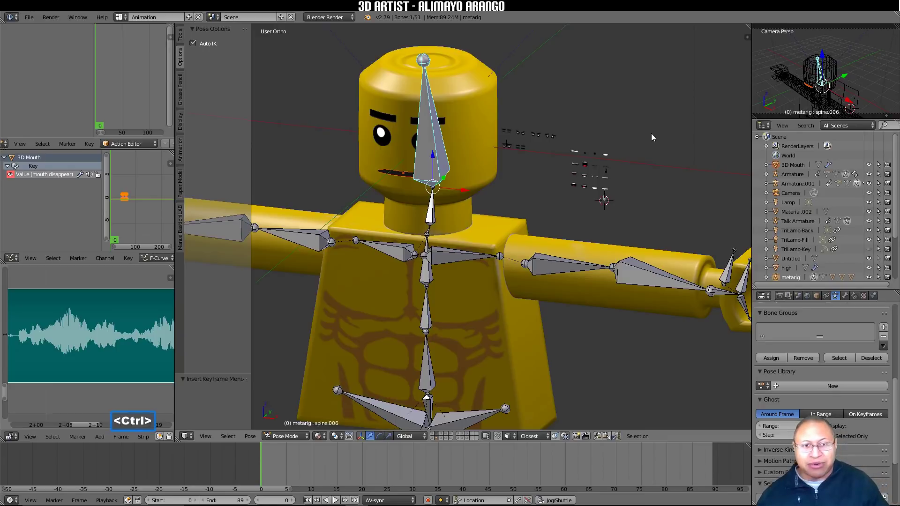
{"action": "key", "text": "ctrl+p"}
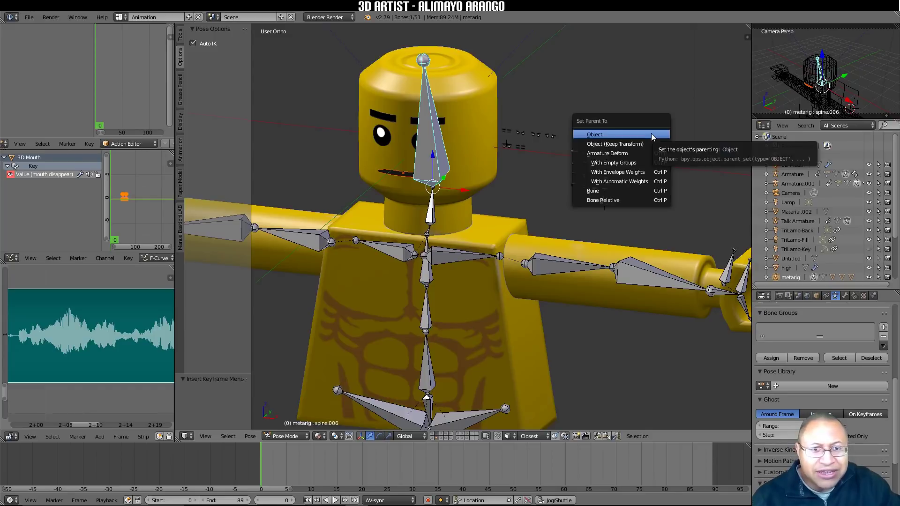
{"action": "left_click", "coordinate": [634, 191]}
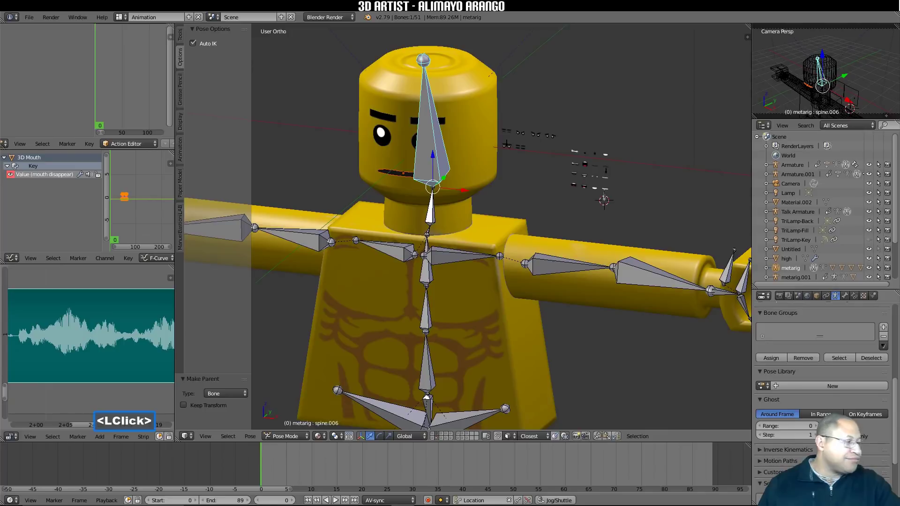
Step: Test-rotate the head bone freely with trackball rotation to check that the face parts follow, and cancel the rotation
{"action": "left_click", "coordinate": [793, 230]}
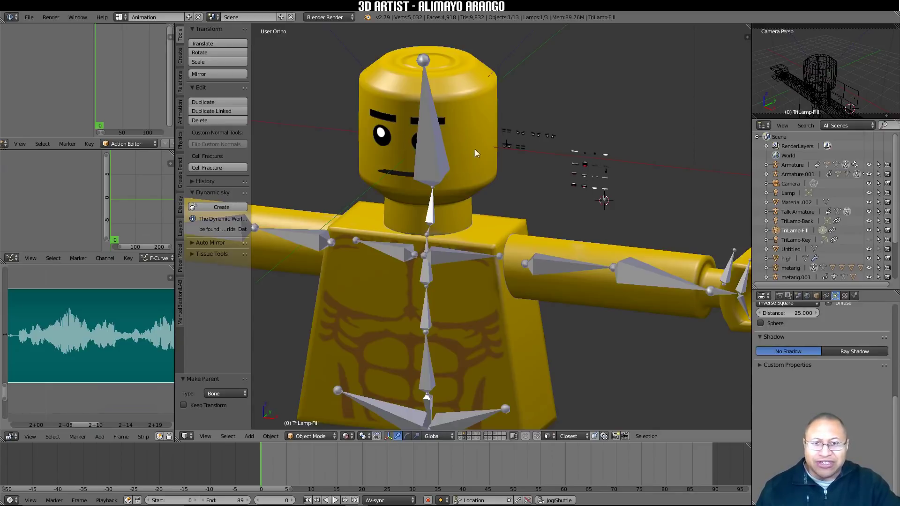
{"action": "left_click", "coordinate": [431, 132]}
{"action": "key", "text": "r"}
{"action": "key", "text": "r"}
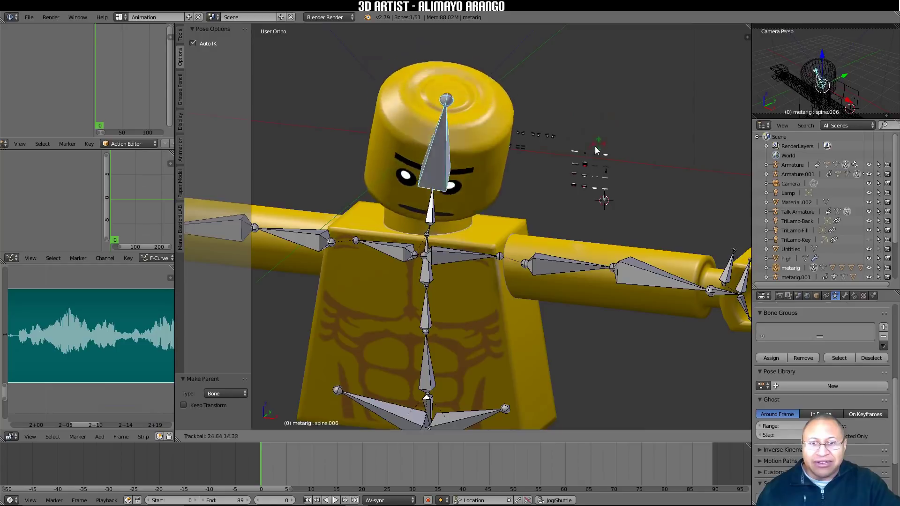
{"action": "right_click", "coordinate": [602, 123]}
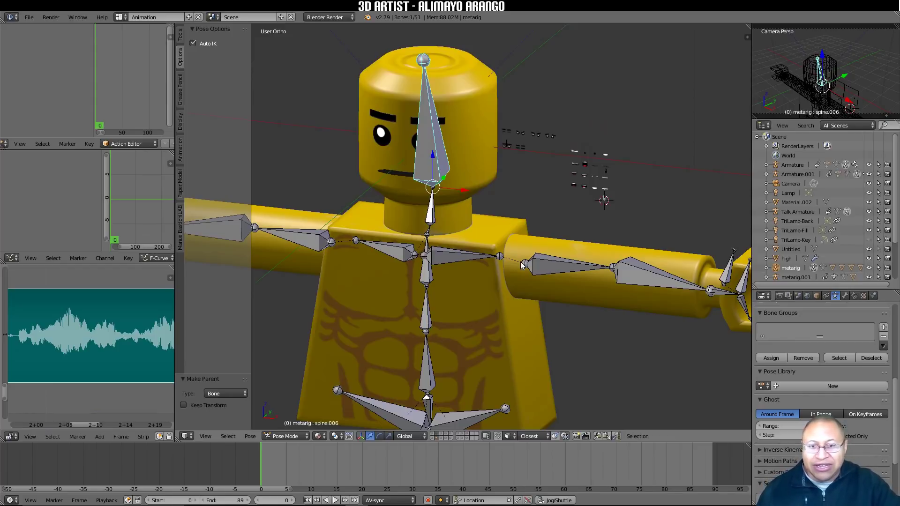
{"action": "middle_click_drag", "start_coordinate": [486, 302], "coordinate": [499, 295]}
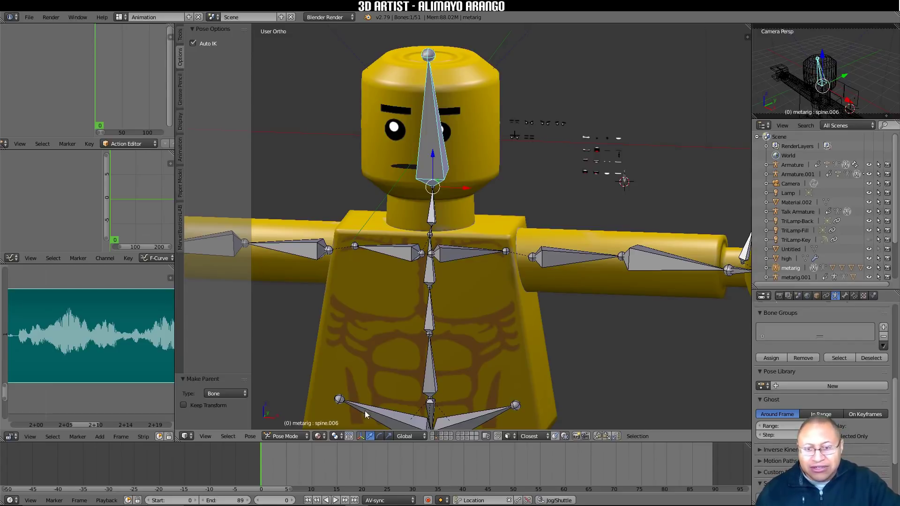
Step: Record the head bone spine.006's motion with automatic keyframing, rotating it freely with trackball rotation during playback, and turn automatic keyframing off
{"action": "left_click", "coordinate": [429, 501]}
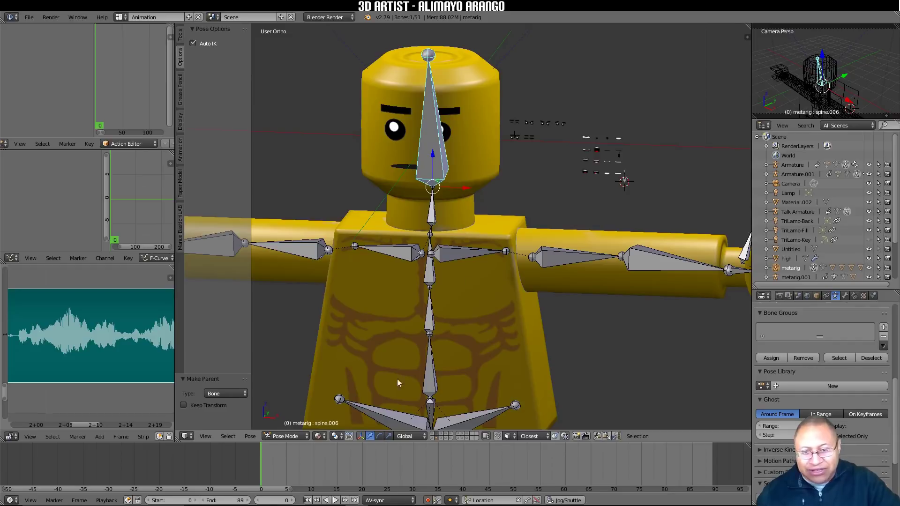
{"action": "left_click", "coordinate": [336, 501]}
{"action": "key", "text": "r"}
{"action": "key", "text": "r"}
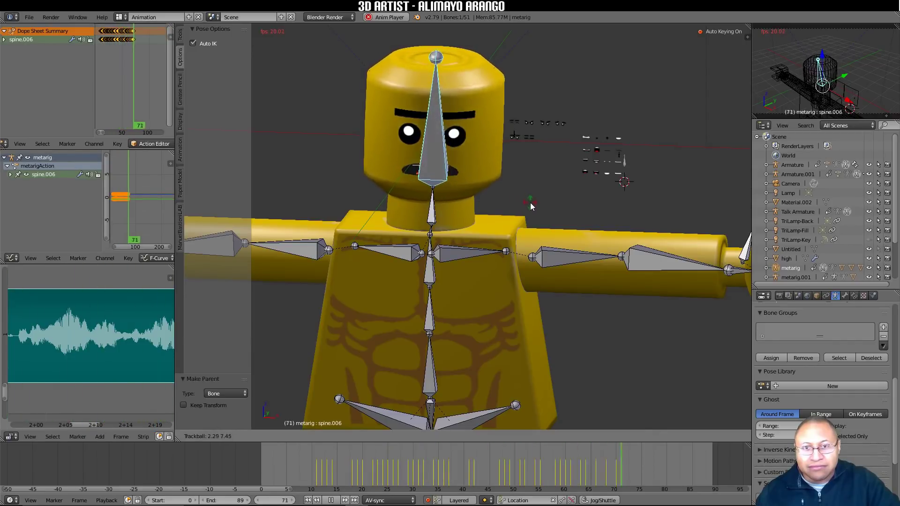
{"action": "left_click", "coordinate": [530, 198]}
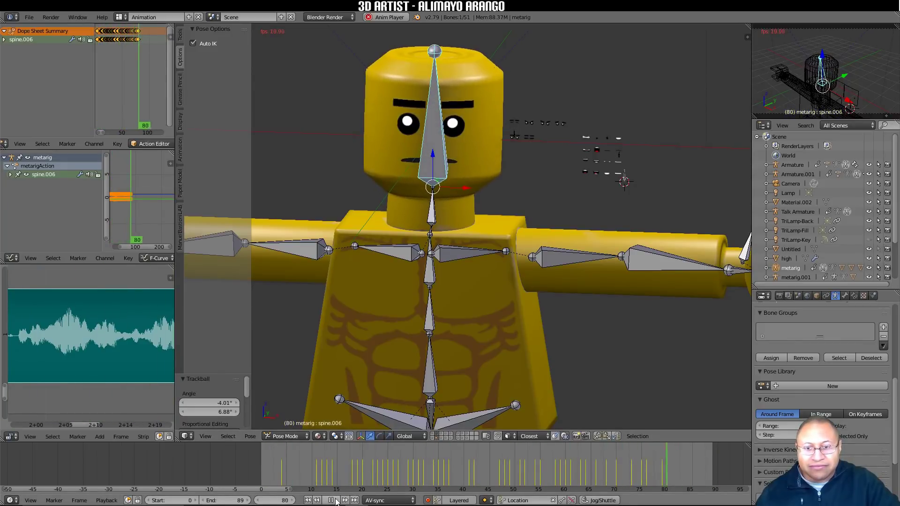
{"action": "left_click", "coordinate": [333, 500]}
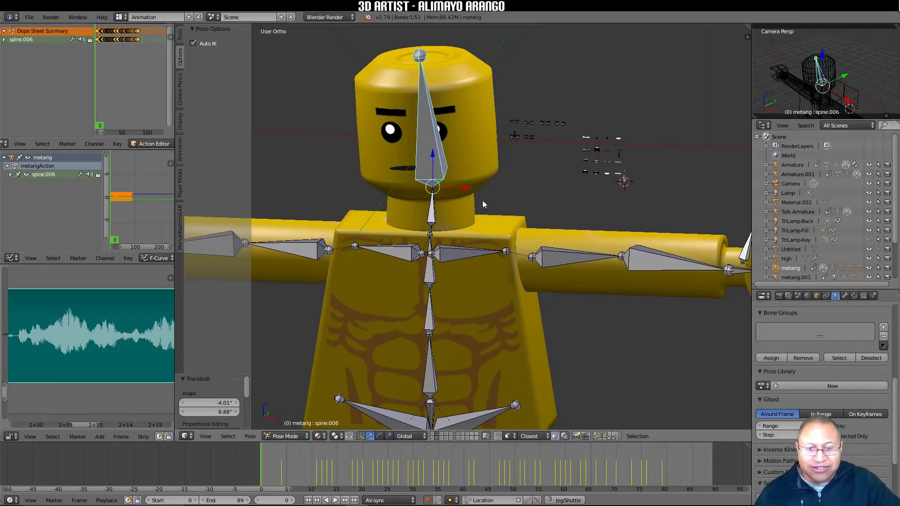
{"action": "left_click", "coordinate": [427, 500]}
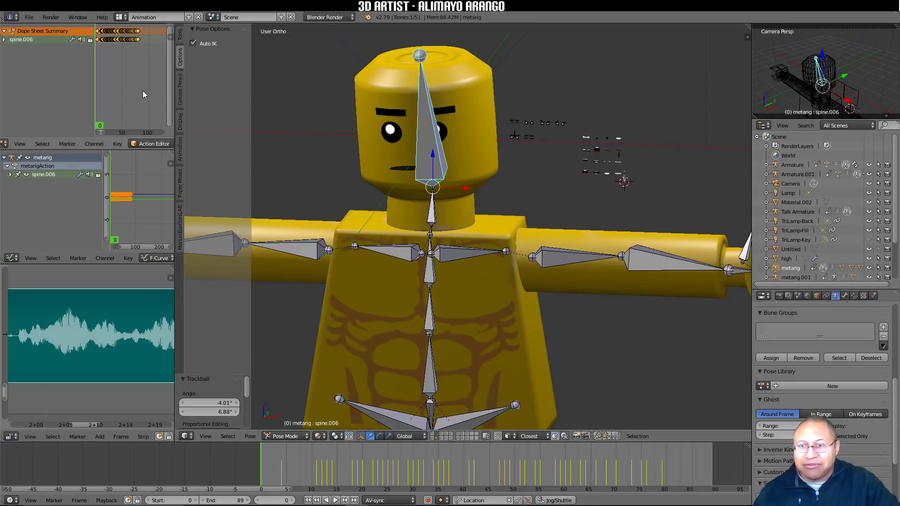
Step: Select the recorded head bone keyframes and thin them out with Simplify F-Curves, using a distance error of 0.02
{"action": "key", "text": "a"}
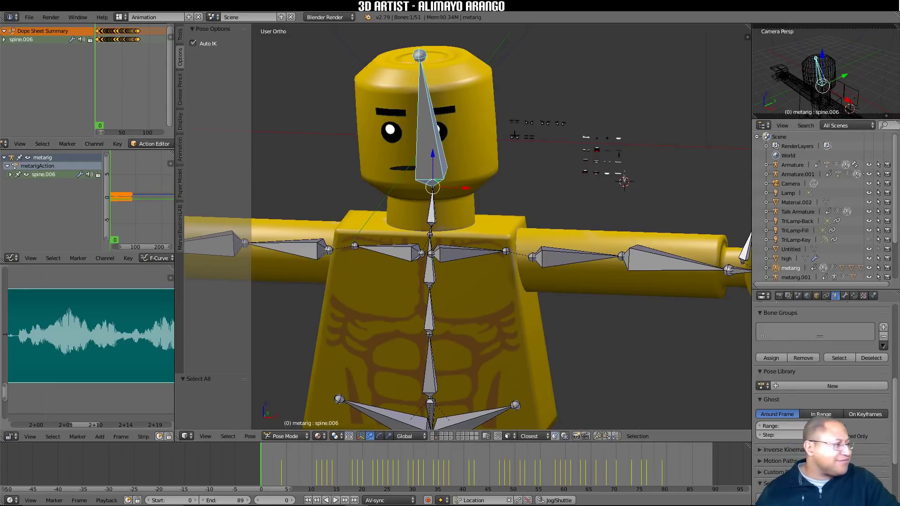
{"action": "left_click", "coordinate": [791, 268]}
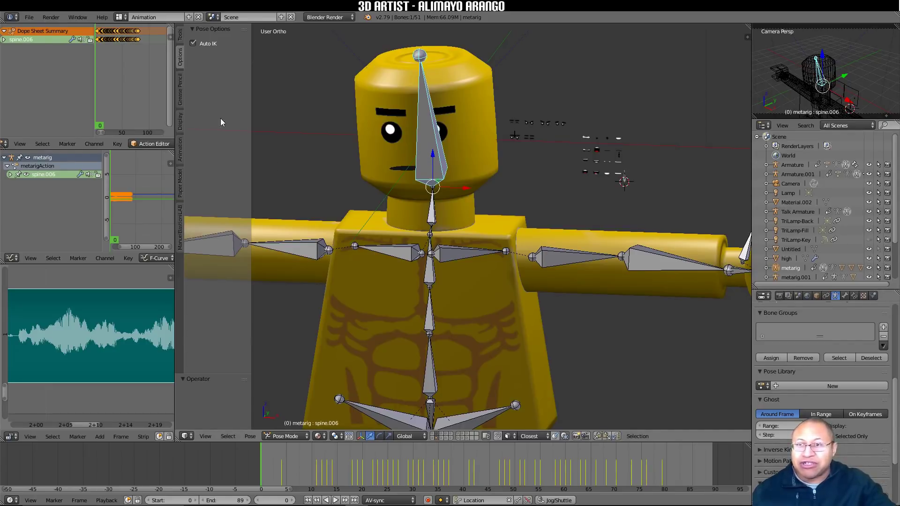
{"action": "key", "text": "space"}
{"action": "left_click", "coordinate": [275, 139]}
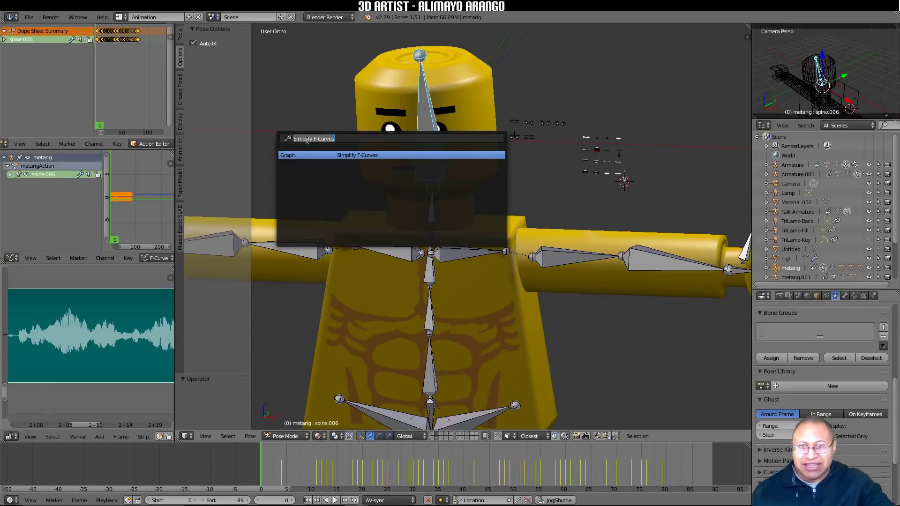
{"action": "left_click", "coordinate": [382, 155]}
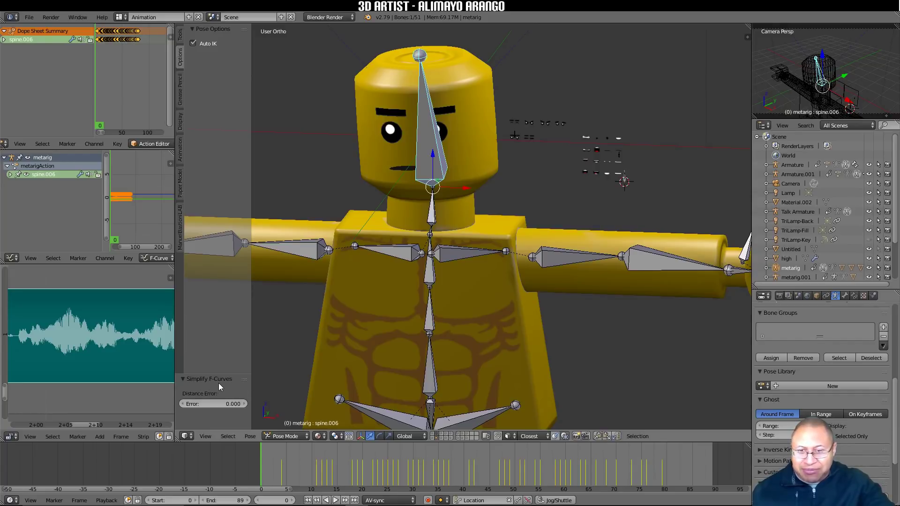
{"action": "left_click", "coordinate": [229, 403]}
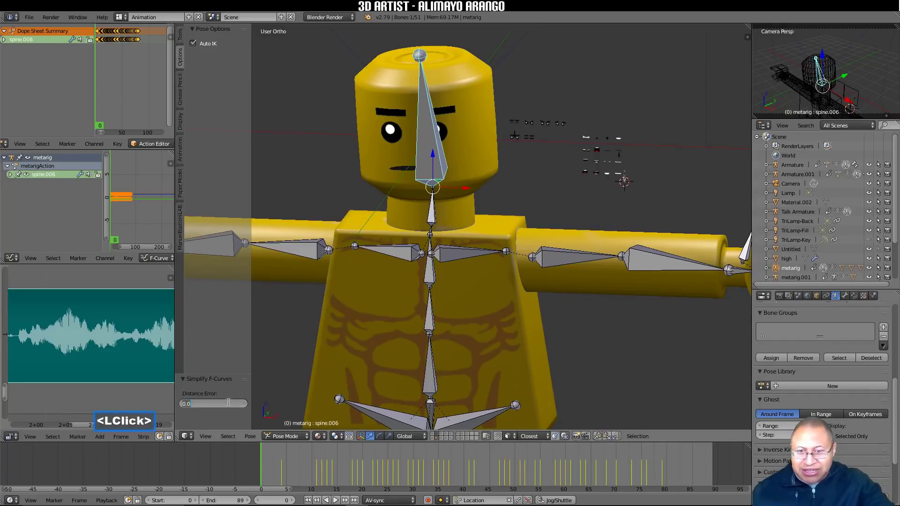
{"action": "type", "text": ".02"}
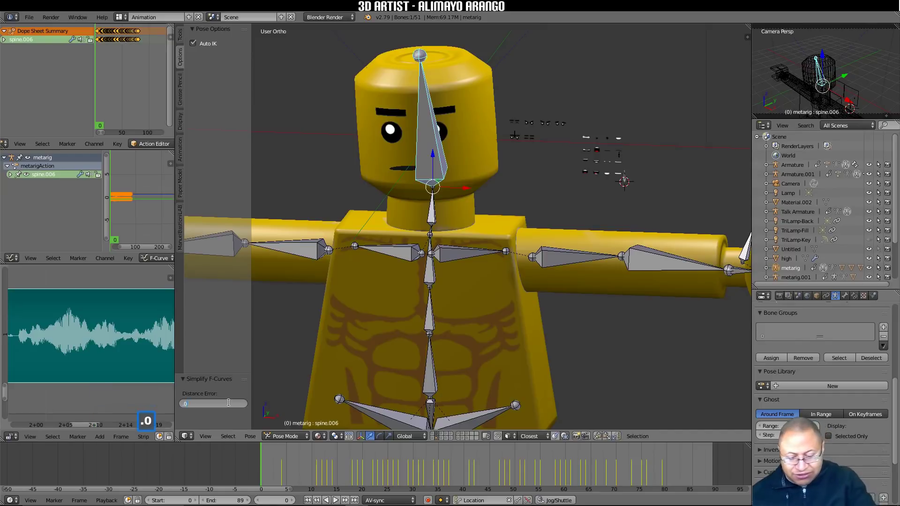
{"action": "key", "text": "Return"}
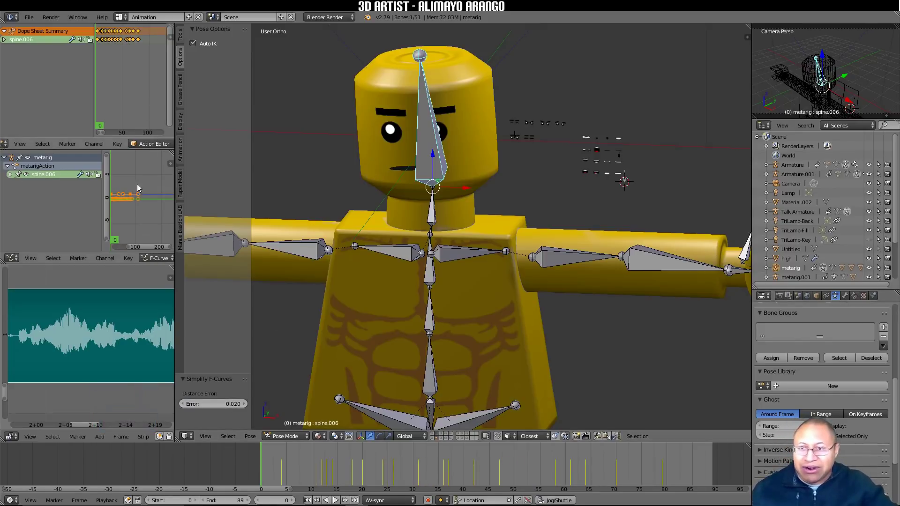
Step: Play the animation to check the head movement with the simplified curves, and stop playback
{"action": "left_click", "coordinate": [336, 500]}
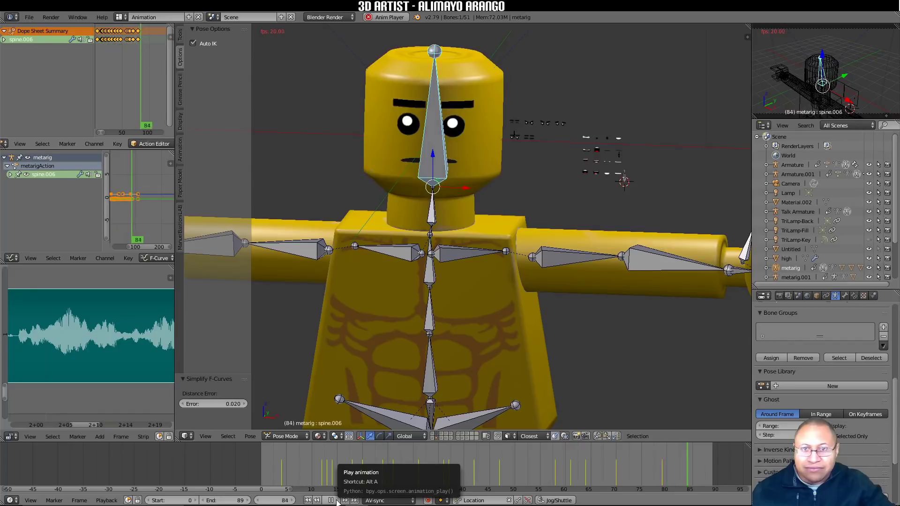
{"action": "left_click", "coordinate": [336, 500]}
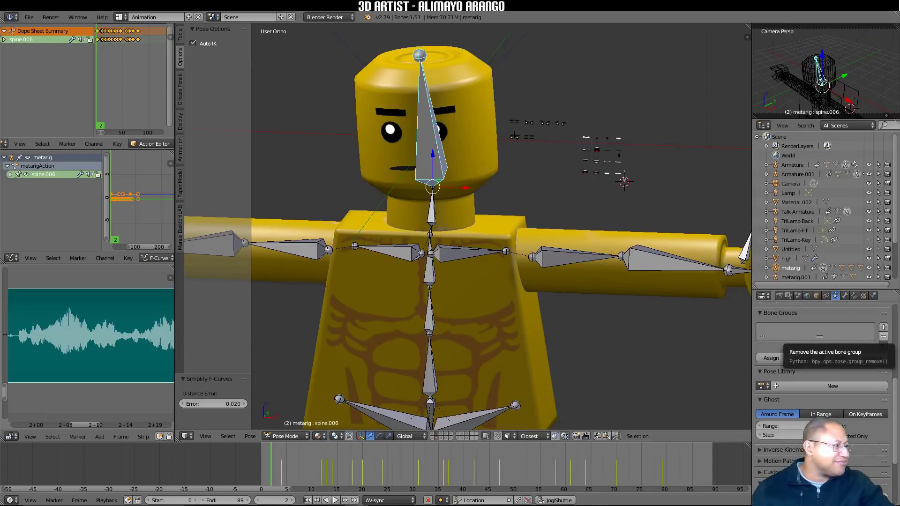
{"action": "left_click", "coordinate": [883, 336]}
{"action": "left_click", "coordinate": [751, 216]}
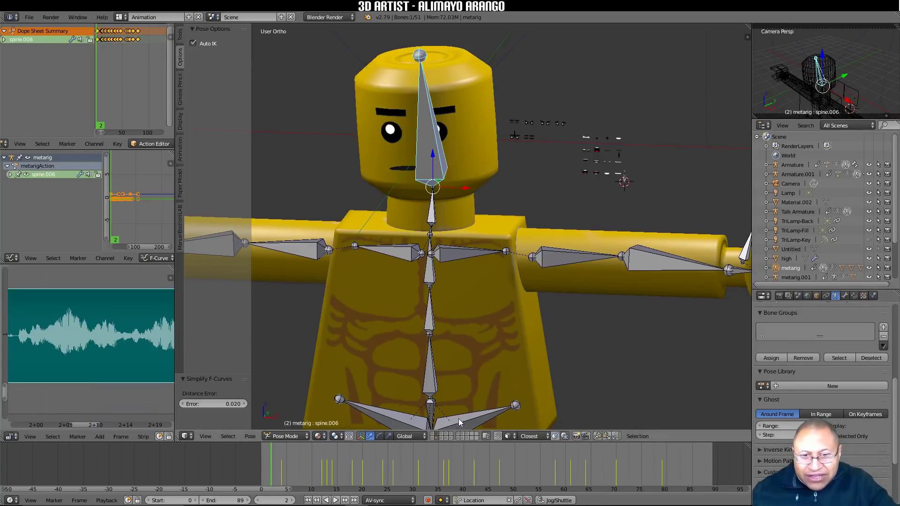
Step: Hide the body armature's layer, play the animation from the first frame without the bones, and return to the first frame
{"action": "left_click", "coordinate": [436, 437], "text": "shift"}
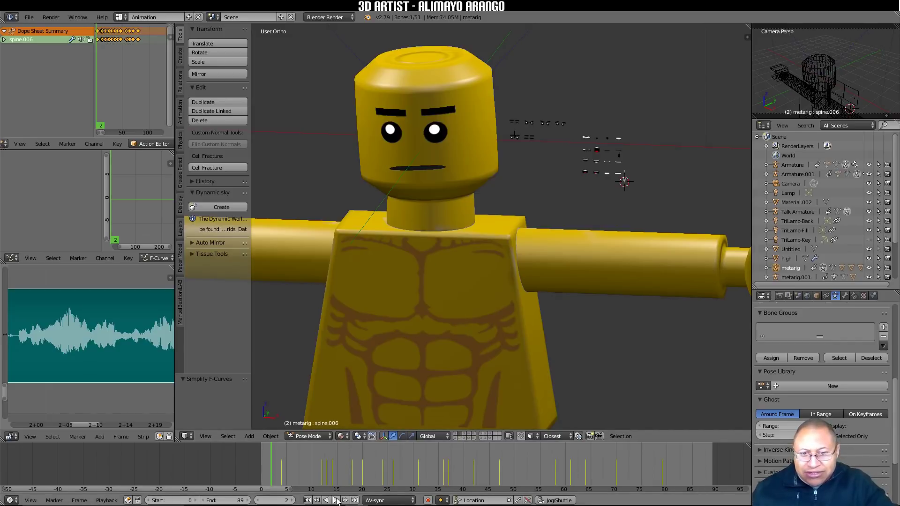
{"action": "left_click", "coordinate": [308, 501]}
{"action": "left_click", "coordinate": [336, 500]}
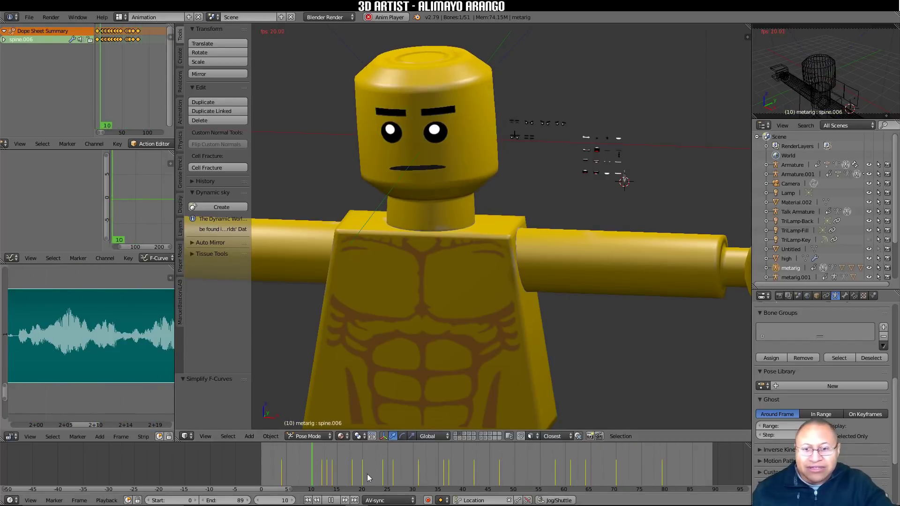
{"action": "left_click", "coordinate": [336, 500]}
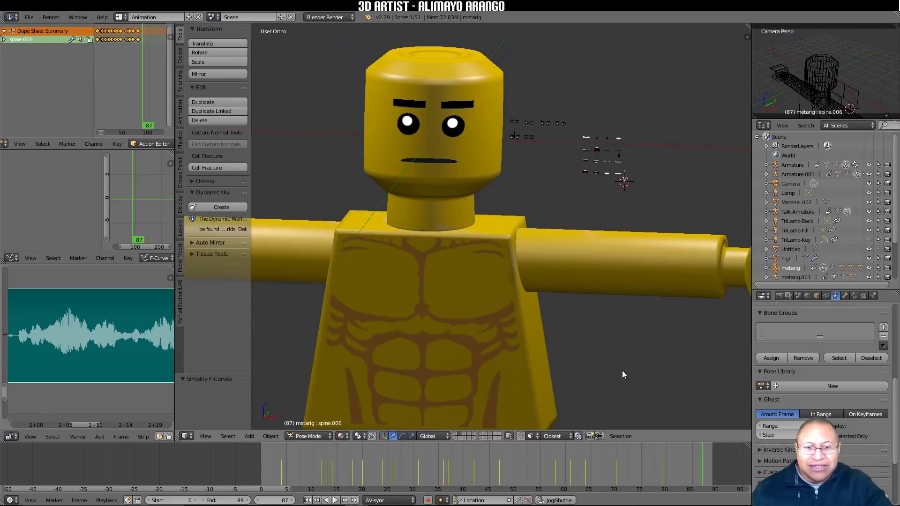
{"action": "left_click", "coordinate": [310, 501]}
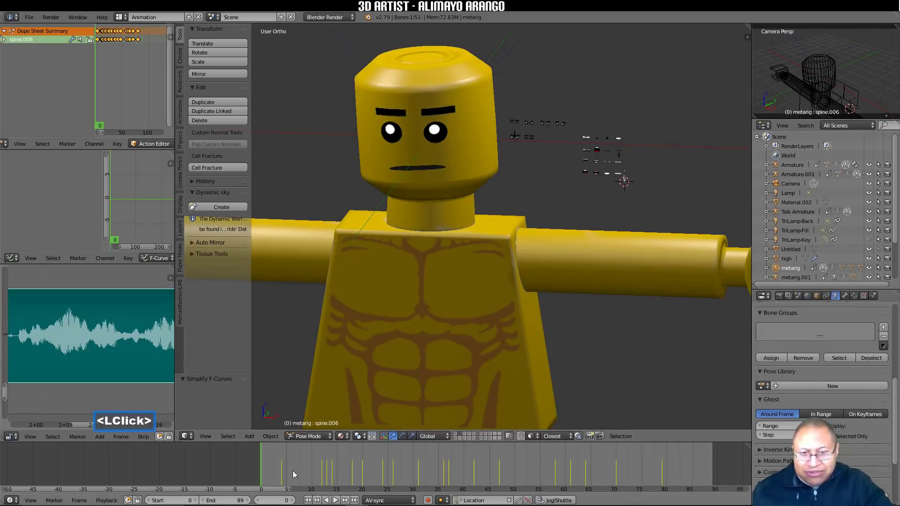